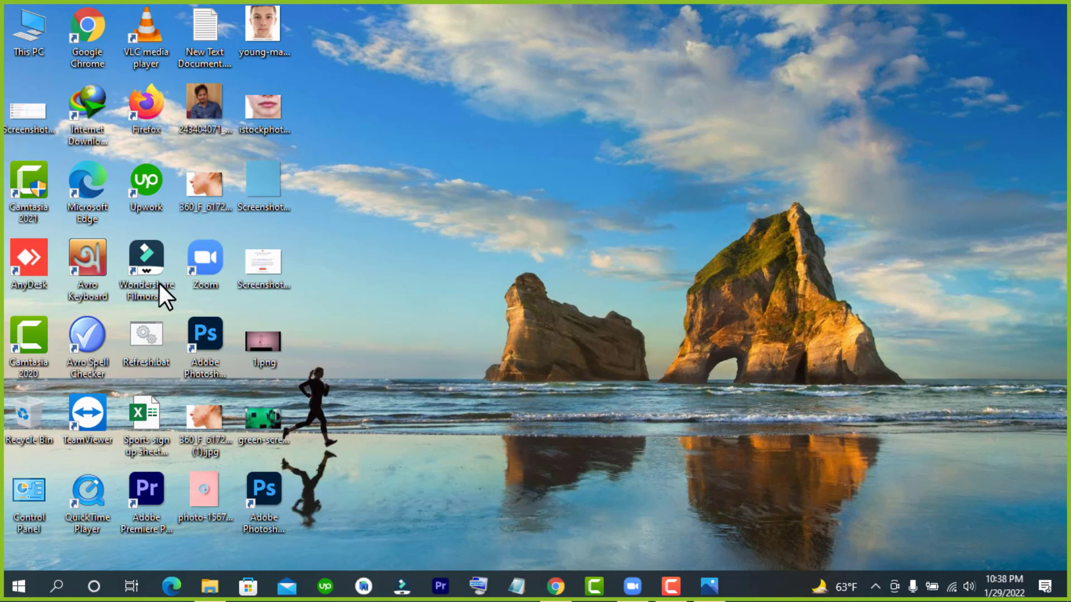
- Launch Camtasia and create a new blank project
{"action": "left_click", "coordinate": [596, 586]}
{"action": "left_click", "coordinate": [522, 202]}
{"action": "left_click", "coordinate": [601, 237]}
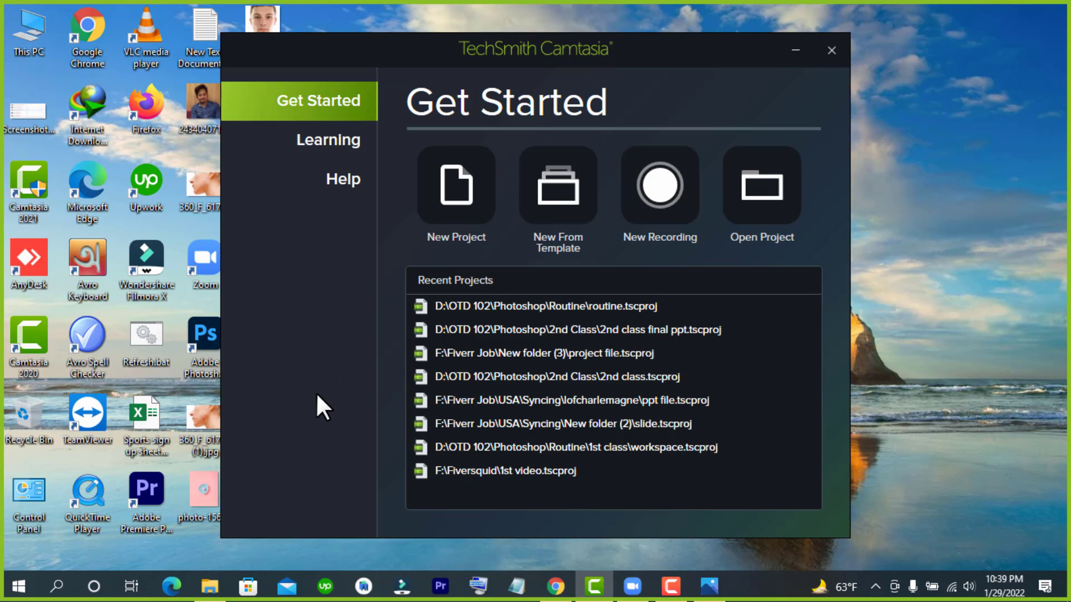
{"action": "left_click", "coordinate": [458, 219]}
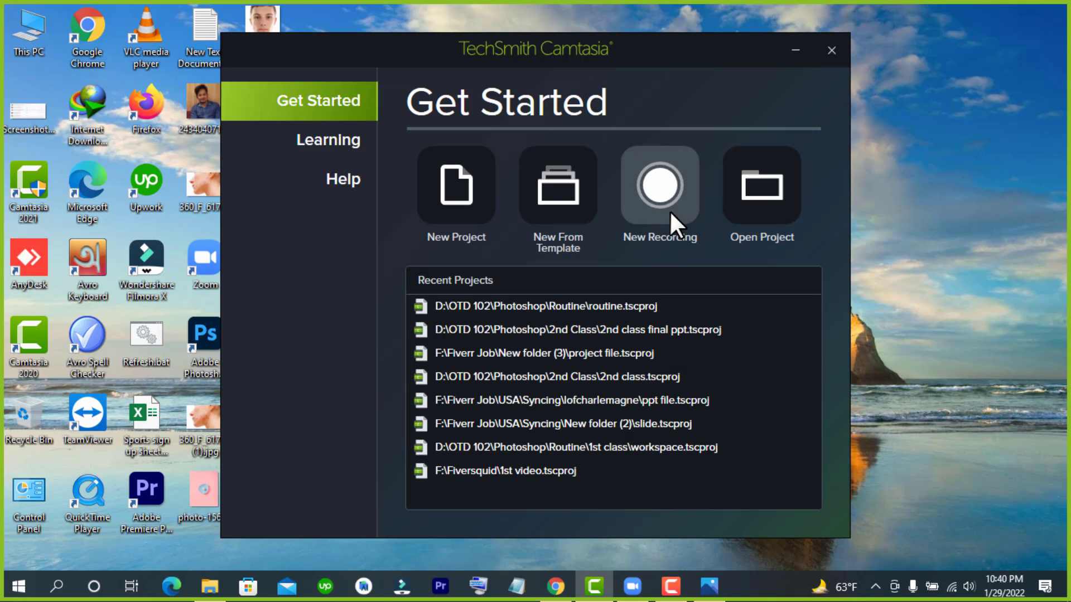
{"action": "left_click", "coordinate": [676, 173]}
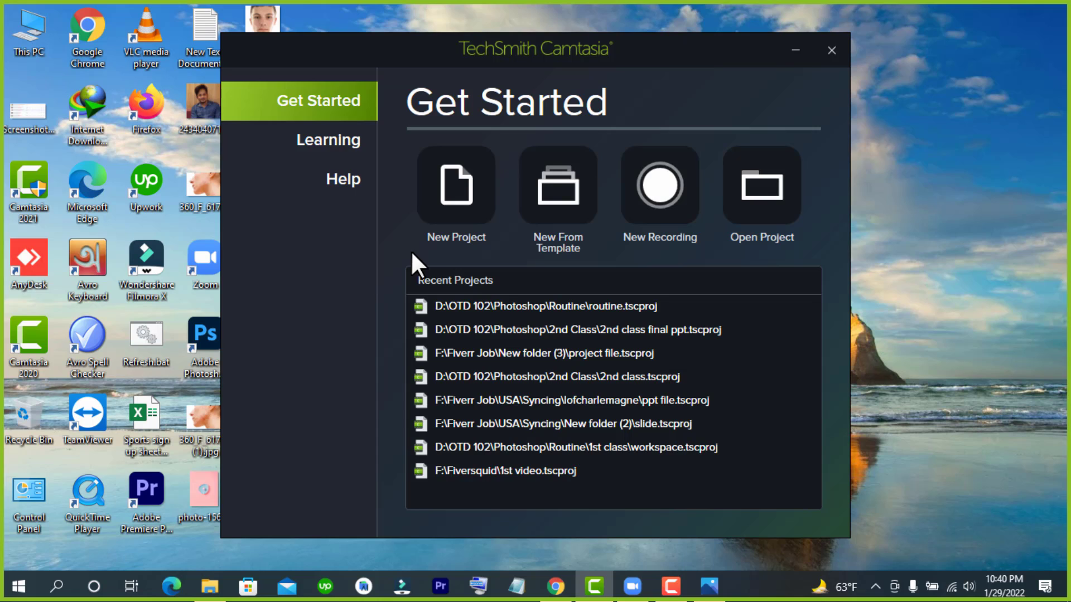
{"action": "left_click", "coordinate": [457, 183]}
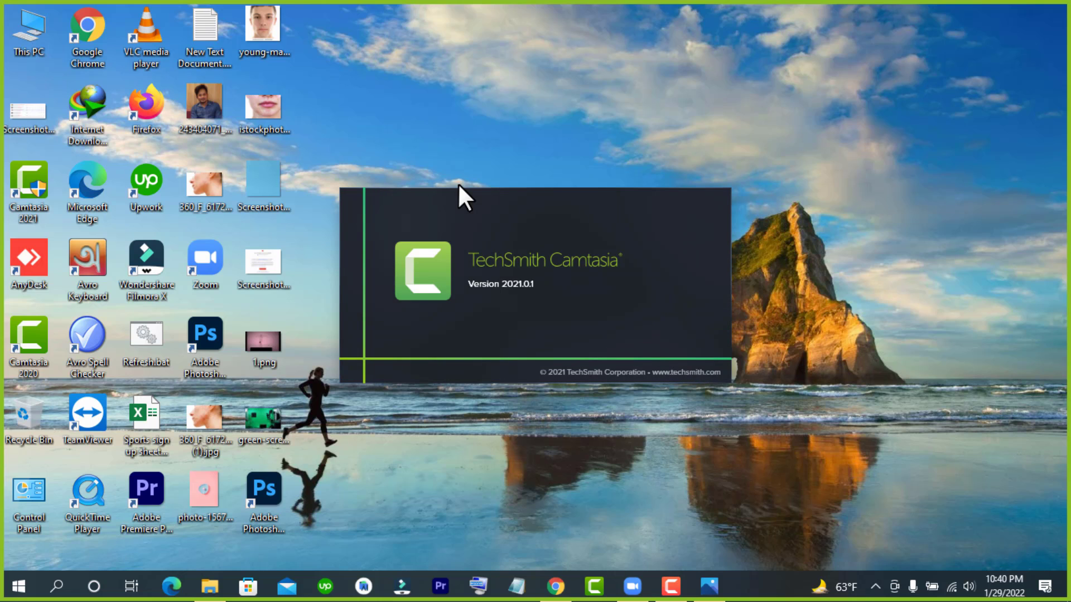
{"action": "key", "text": "F5"}
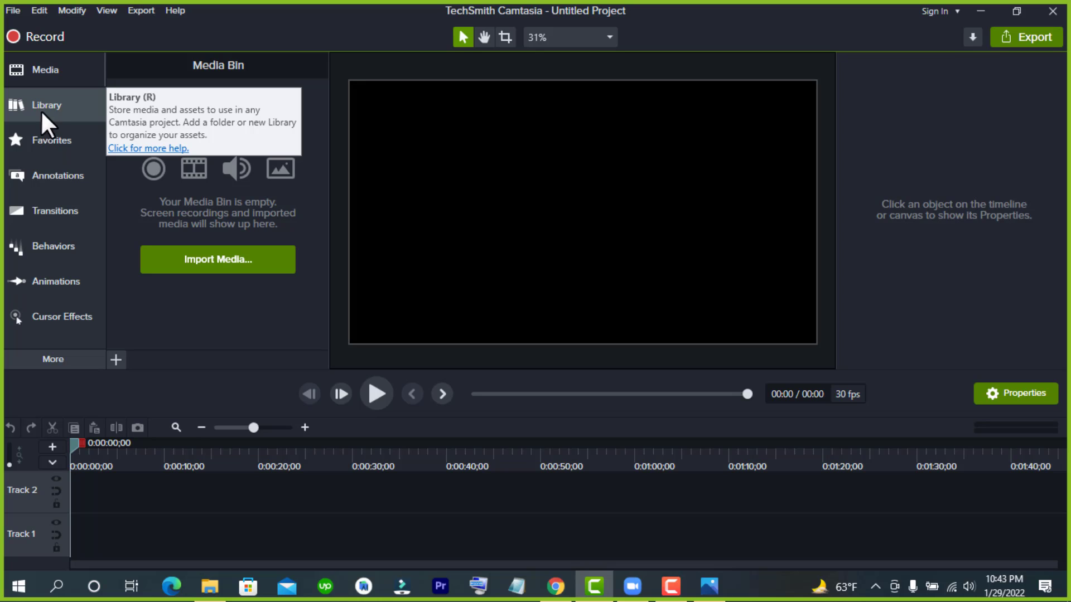
- Toggle the Media Bin's visibility, and look through the Library and Favorites collections
{"action": "left_click", "coordinate": [43, 67]}
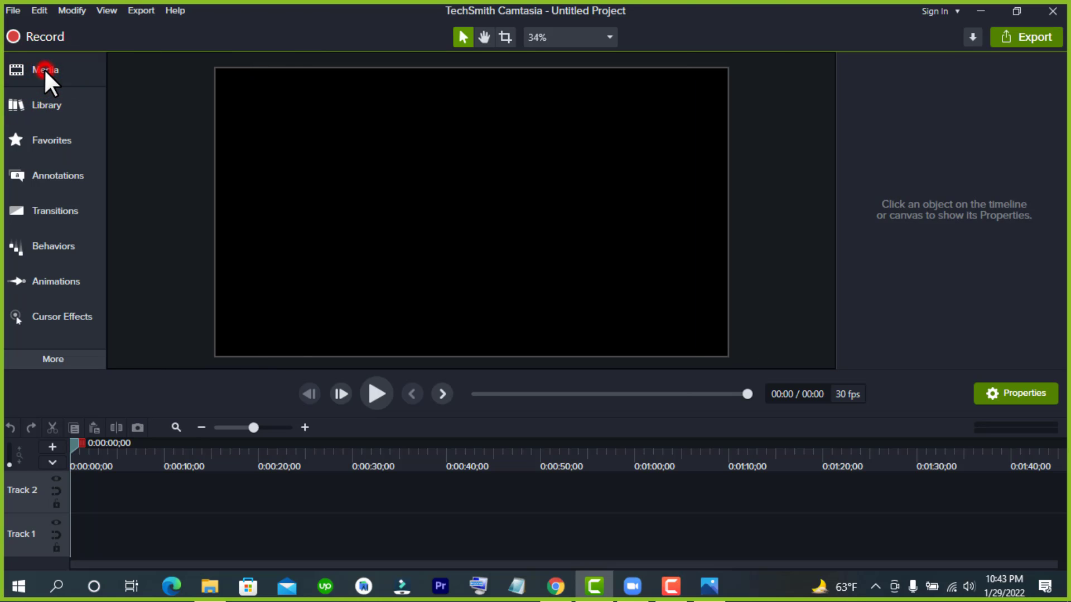
{"action": "left_click", "coordinate": [43, 68]}
{"action": "left_click", "coordinate": [44, 67]}
{"action": "left_click", "coordinate": [43, 67]}
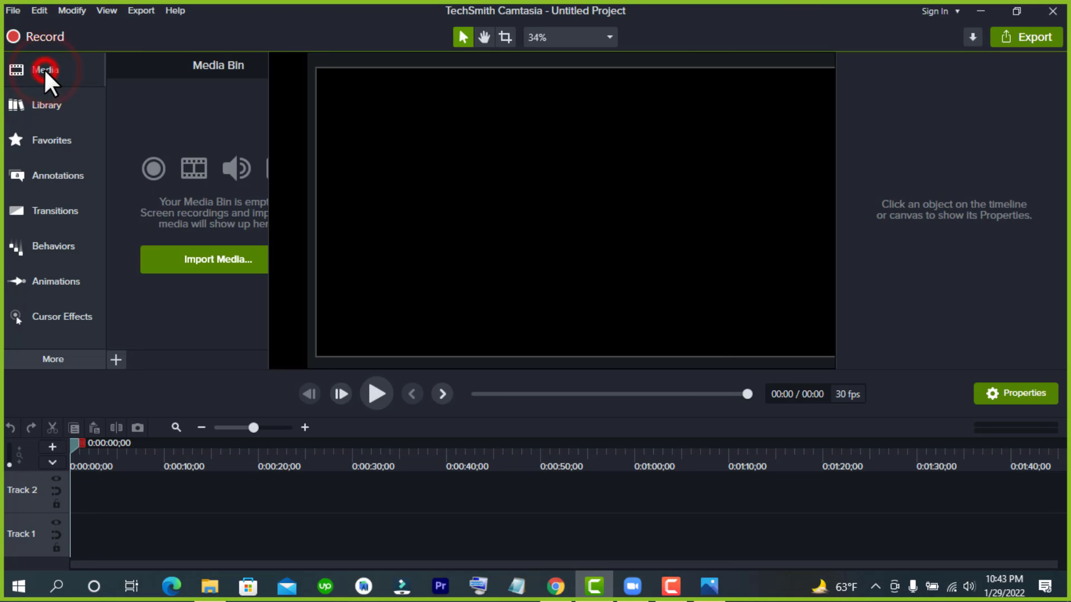
{"action": "left_click", "coordinate": [45, 107]}
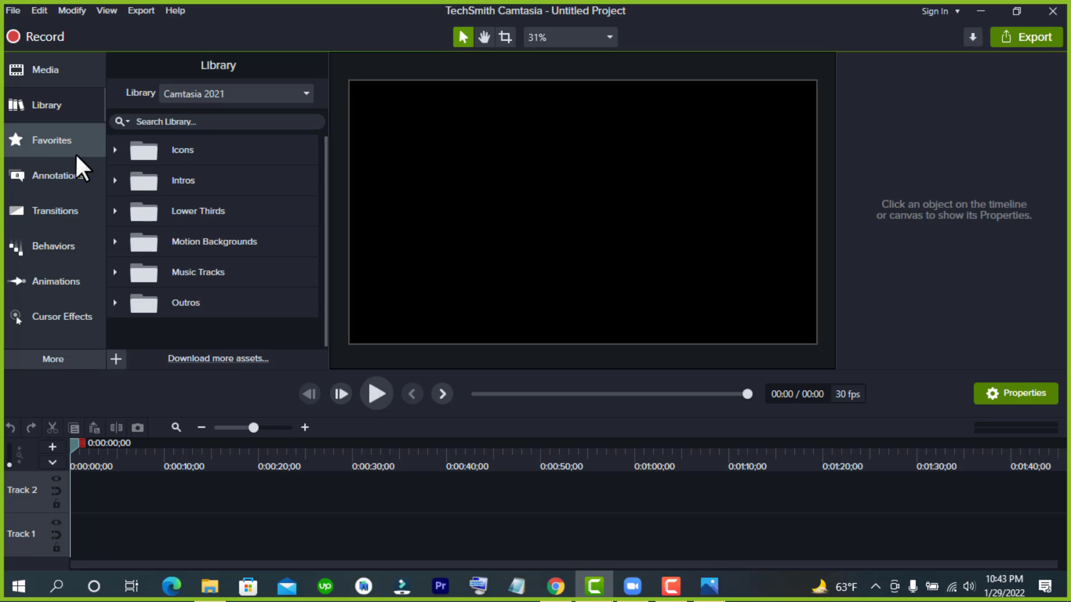
{"action": "left_click", "coordinate": [51, 141]}
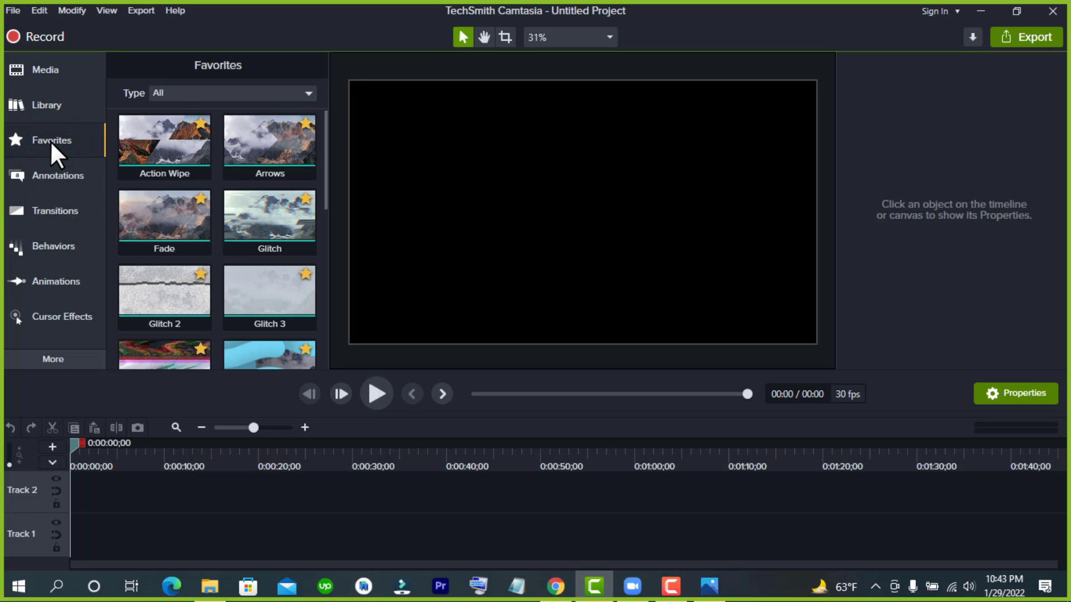
- Save the purple Basic-style callout to Favorites and check it in the Favorites collection
{"action": "left_click", "coordinate": [58, 176]}
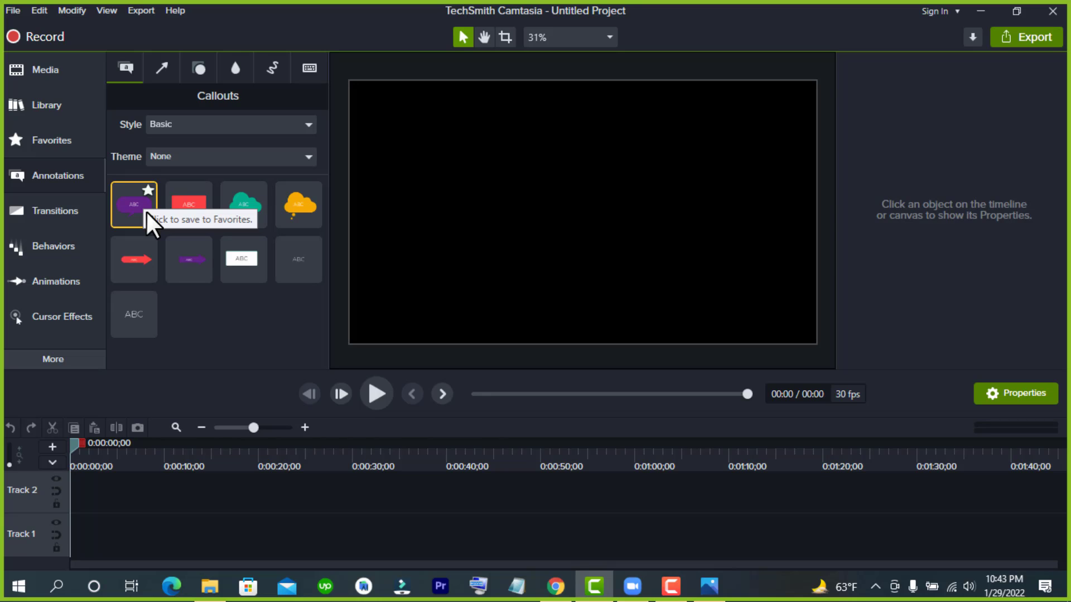
{"action": "left_click", "coordinate": [146, 209]}
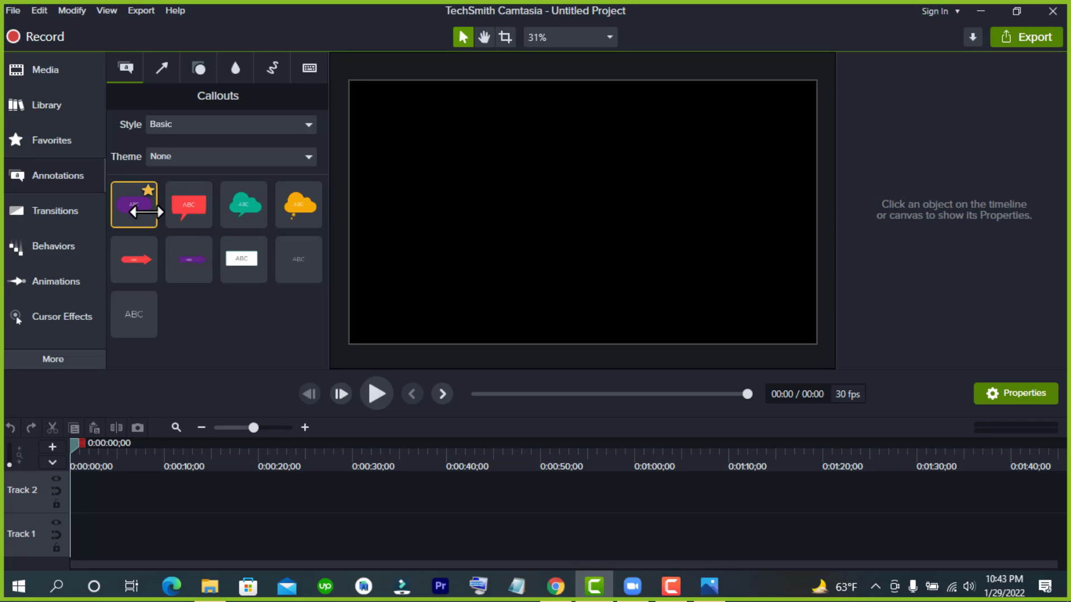
{"action": "left_click", "coordinate": [47, 137]}
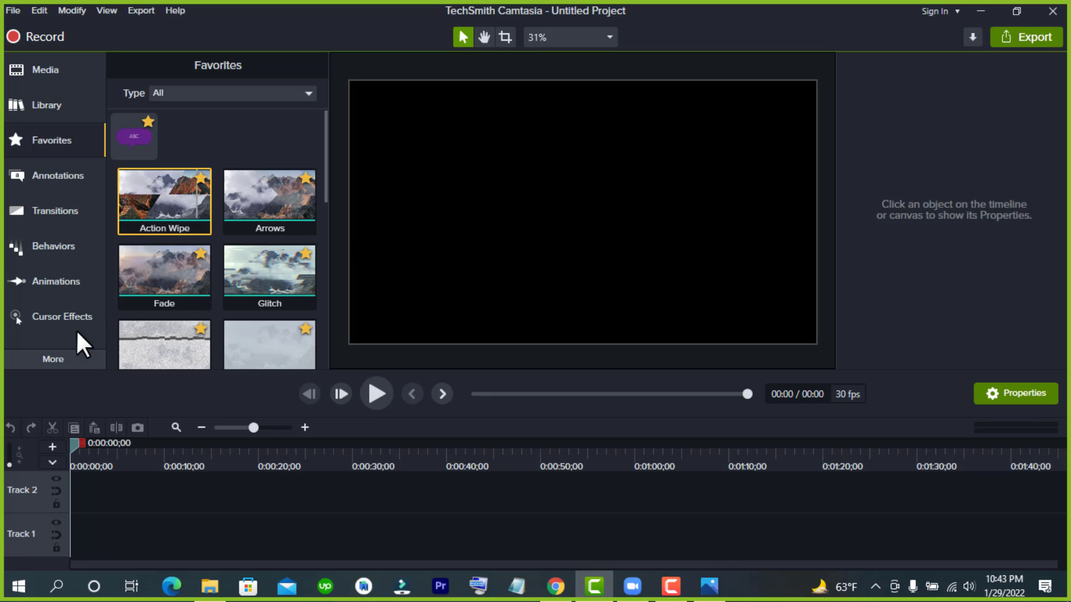
- Look over the additional tool categories, from Voice Narration to Captions, and close their list
{"action": "left_click", "coordinate": [53, 360]}
{"action": "key", "text": "Down"}
{"action": "key", "text": "Down"}
{"action": "key", "text": "Down"}
{"action": "key", "text": "Down"}
{"action": "key", "text": "Down"}
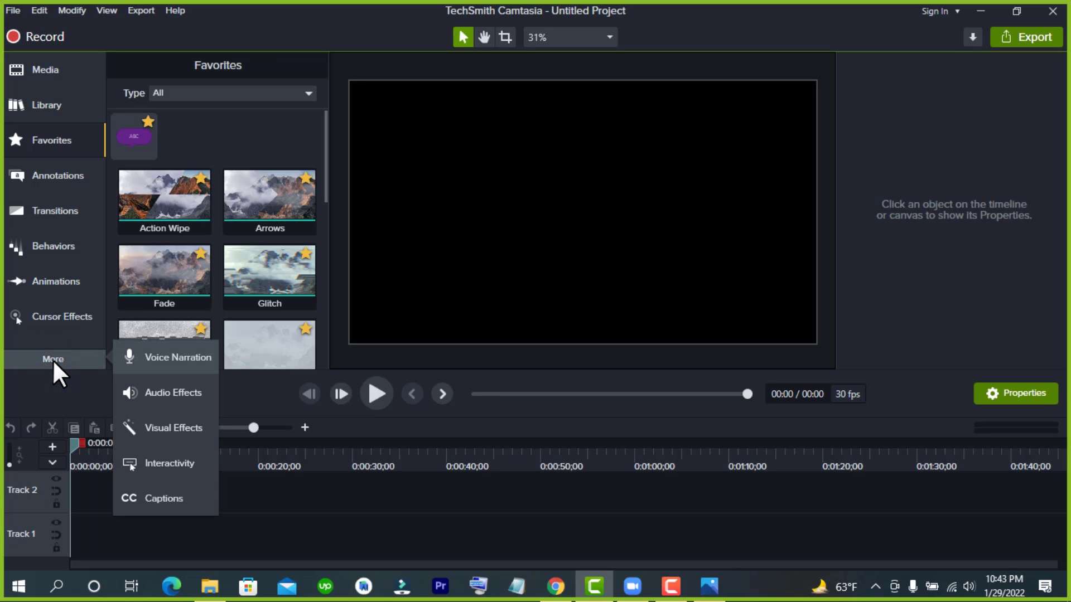
{"action": "key", "text": "Up"}
{"action": "key", "text": "Up"}
{"action": "key", "text": "Up"}
{"action": "key", "text": "Up"}
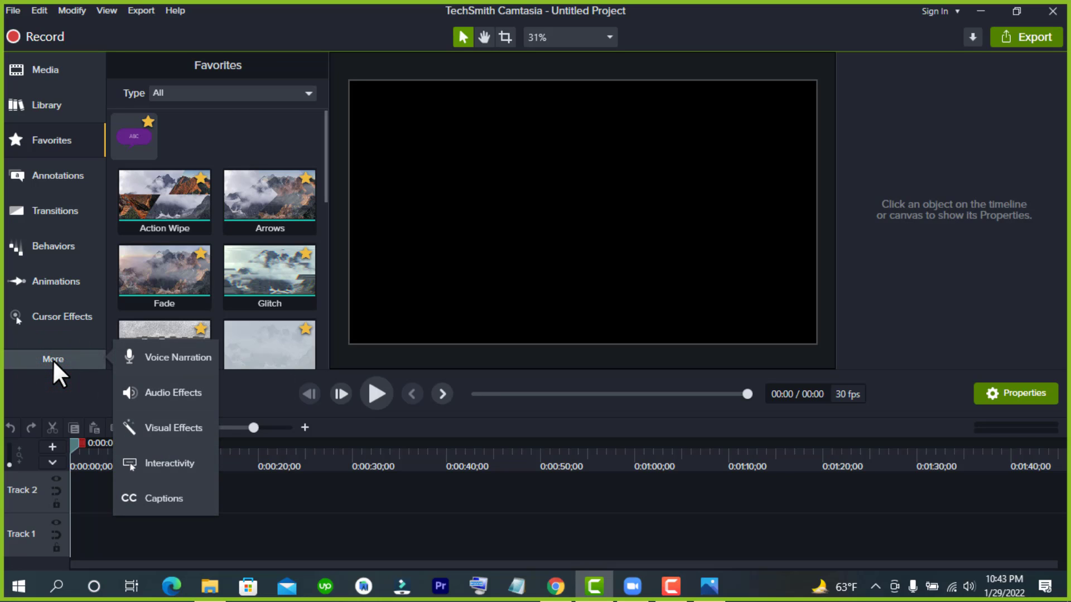
{"action": "left_click", "coordinate": [215, 530]}
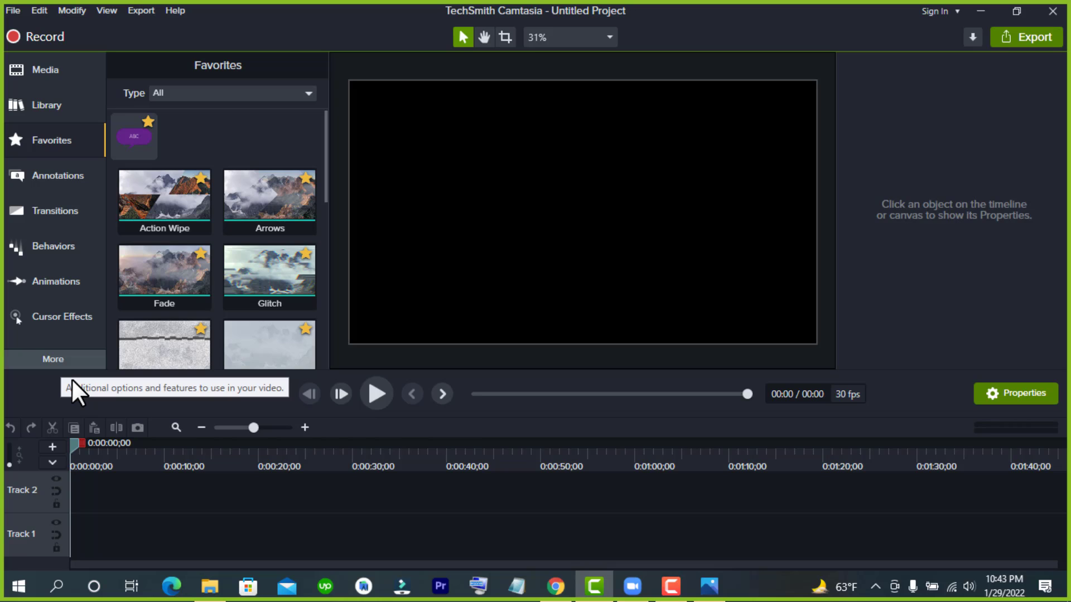
- Review the Media Bin, Library and Favorites in turn, and collapse the Favorites view
{"action": "left_click", "coordinate": [43, 69]}
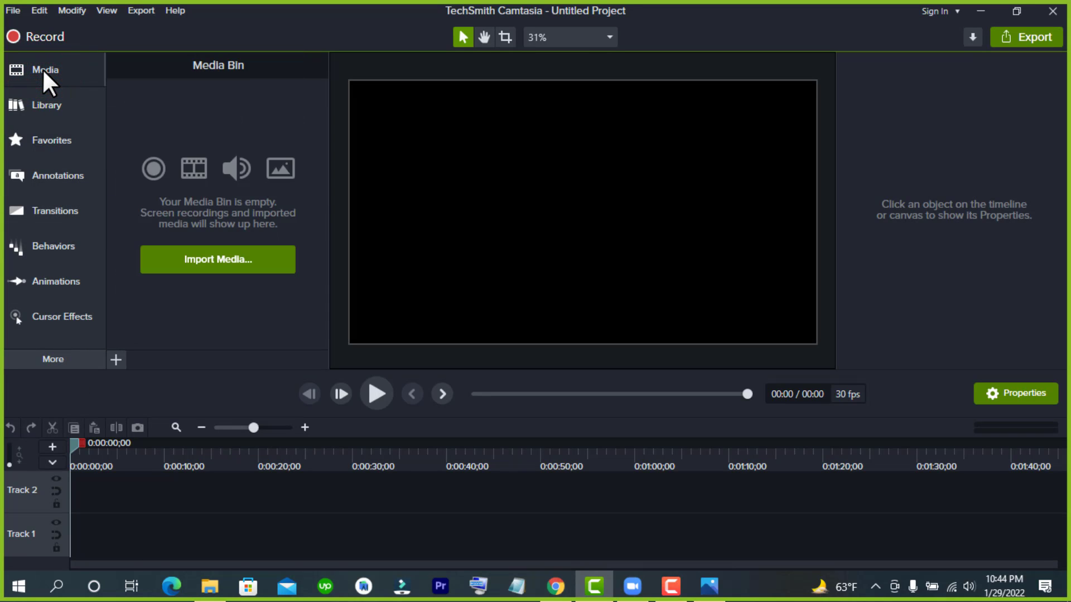
{"action": "left_click", "coordinate": [49, 99]}
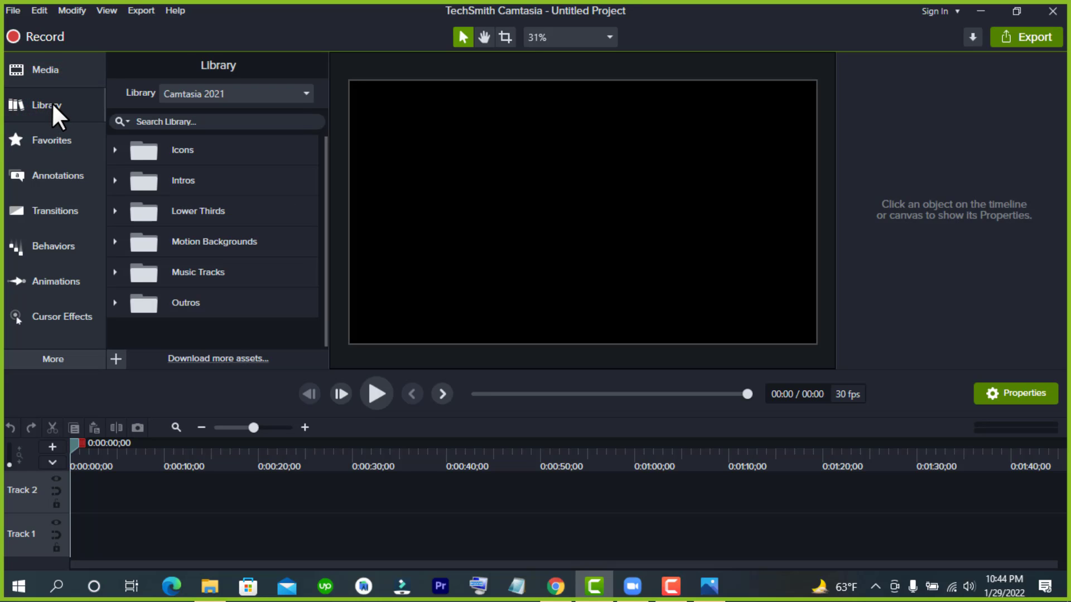
{"action": "left_click", "coordinate": [52, 102]}
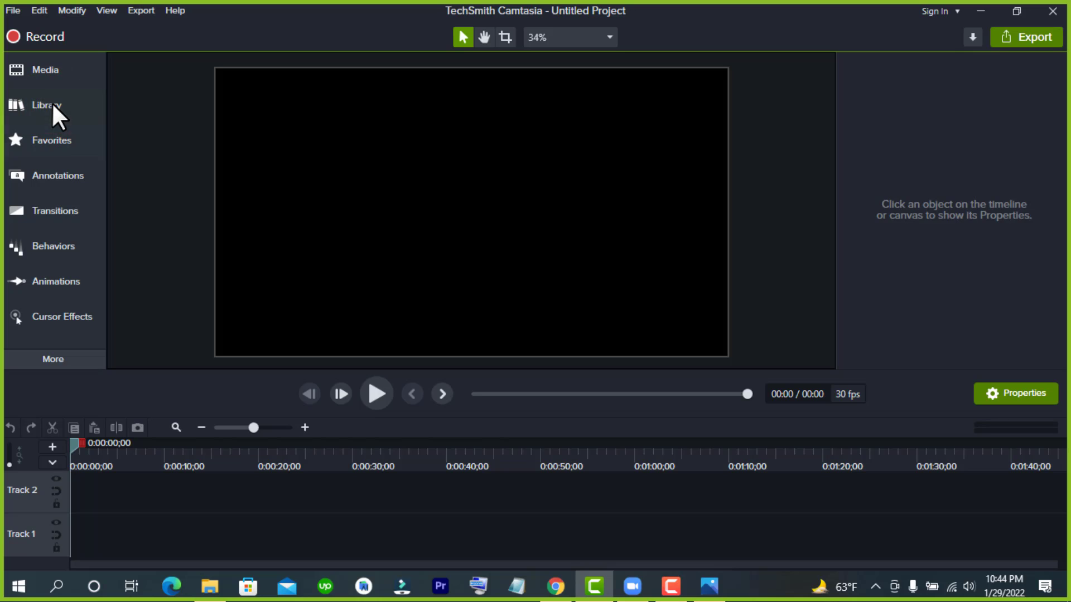
{"action": "left_click", "coordinate": [48, 105]}
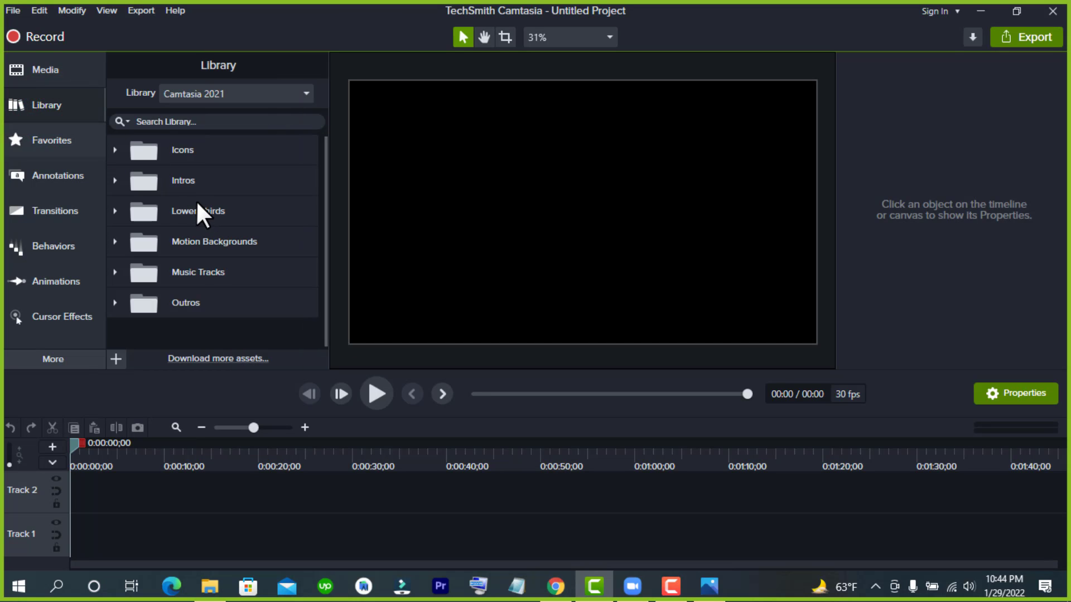
{"action": "left_click", "coordinate": [48, 139]}
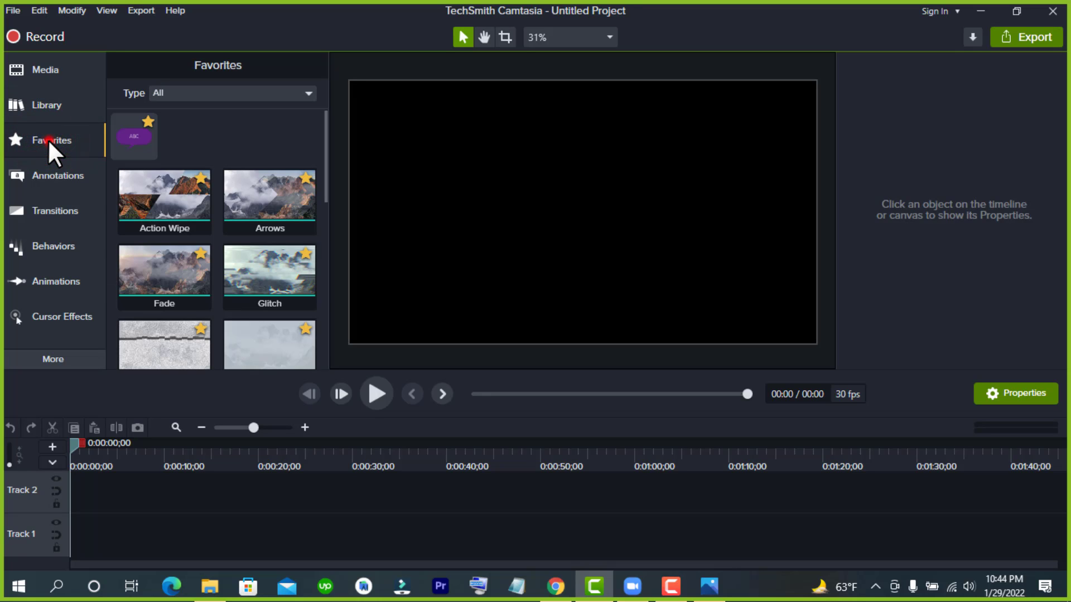
{"action": "left_click", "coordinate": [48, 139]}
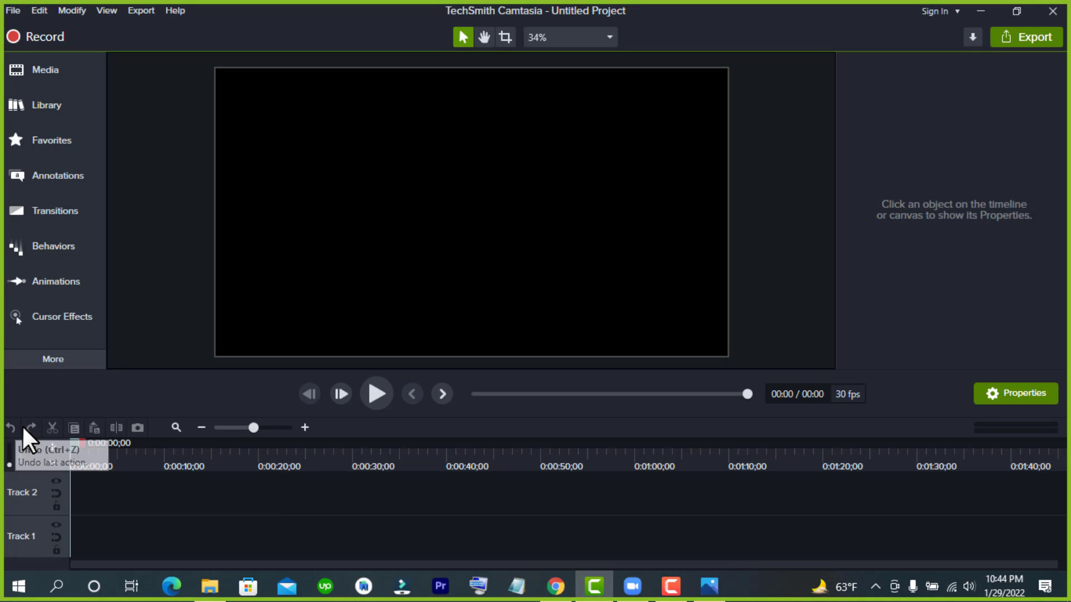
- Import the image "2nd class subject.png" from the 2nd Class folder into the Media Bin
{"action": "left_click", "coordinate": [61, 67]}
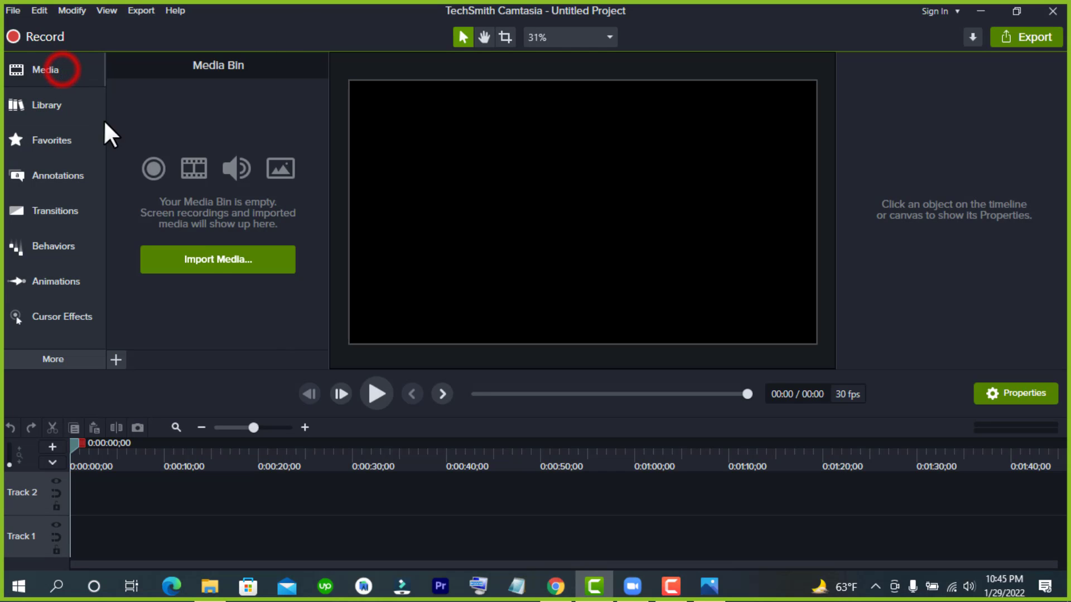
{"action": "left_click", "coordinate": [218, 260]}
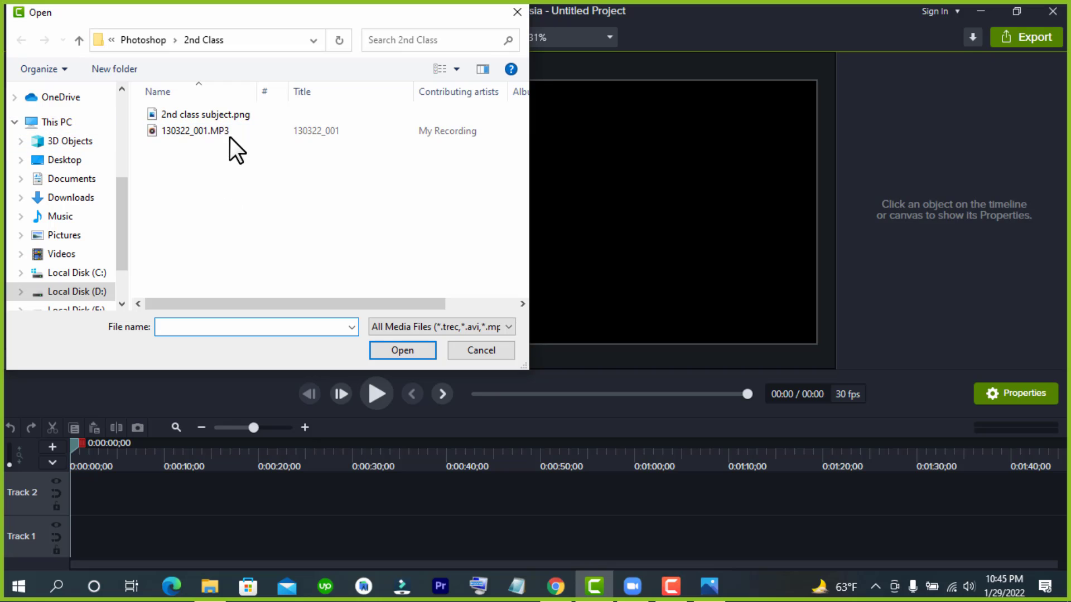
{"action": "left_click", "coordinate": [231, 117]}
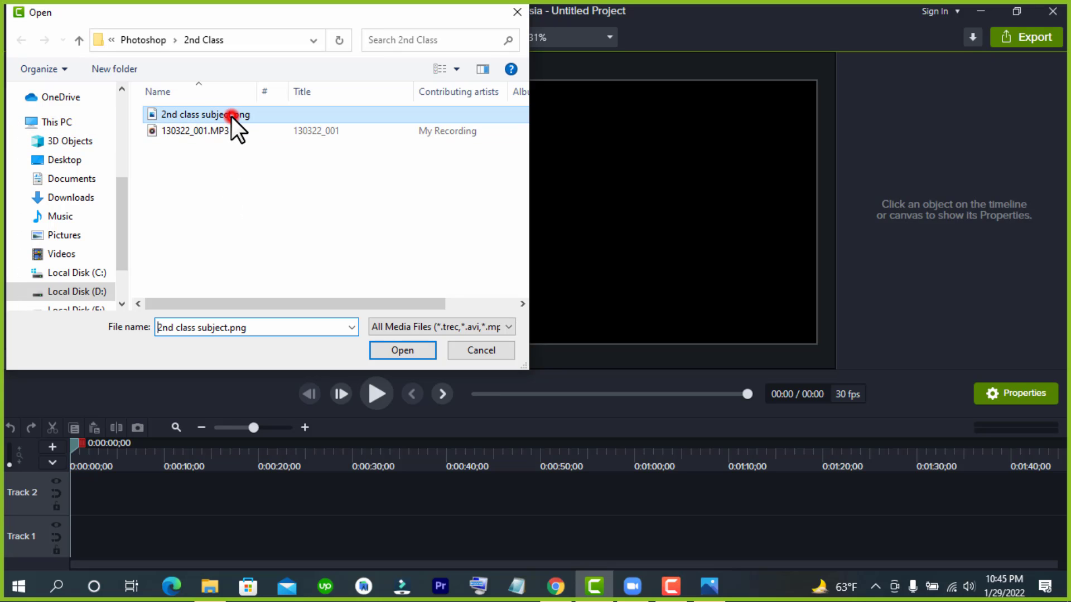
{"action": "left_click", "coordinate": [399, 350]}
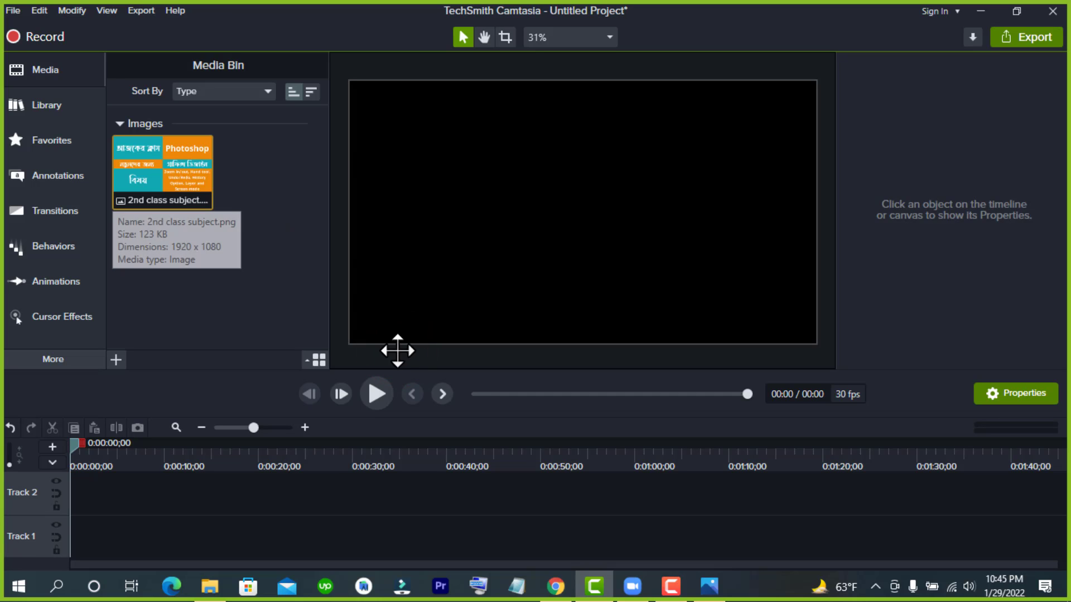
- Add the 2nd class subject image to the timeline at the playhead and extend its clip to about 1:12
{"action": "right_click", "coordinate": [168, 175]}
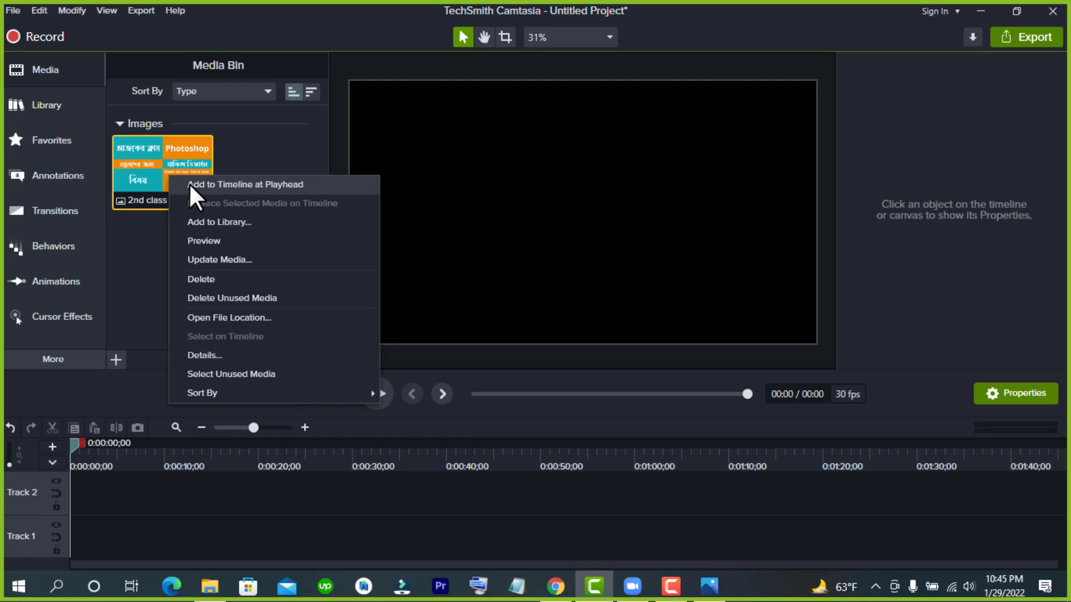
{"action": "left_click", "coordinate": [251, 185]}
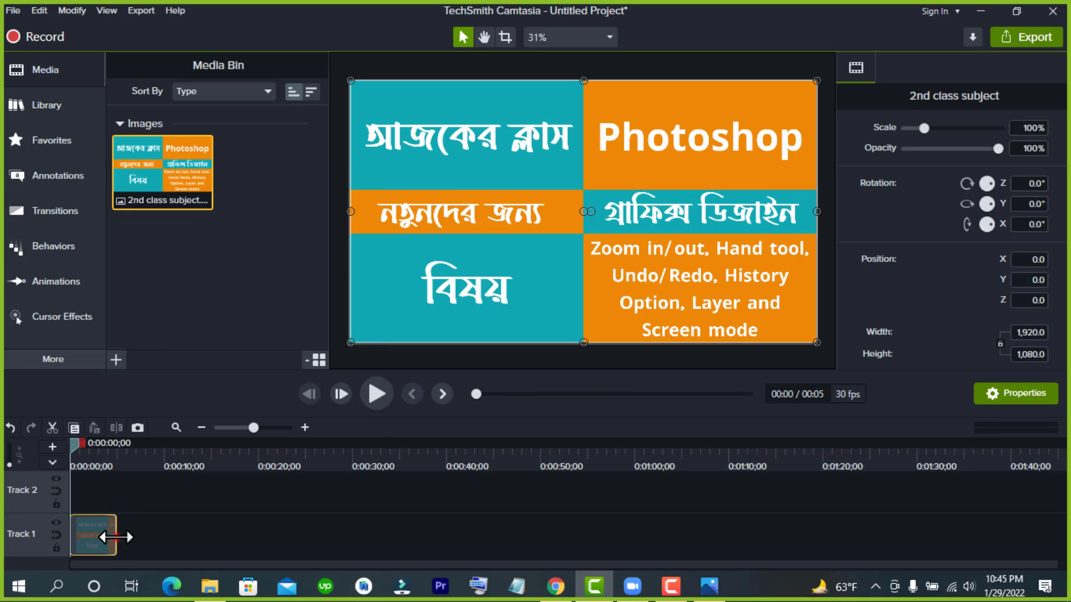
{"action": "left_click_drag", "start_coordinate": [115, 537], "coordinate": [747, 536]}
{"action": "left_click", "coordinate": [793, 518]}
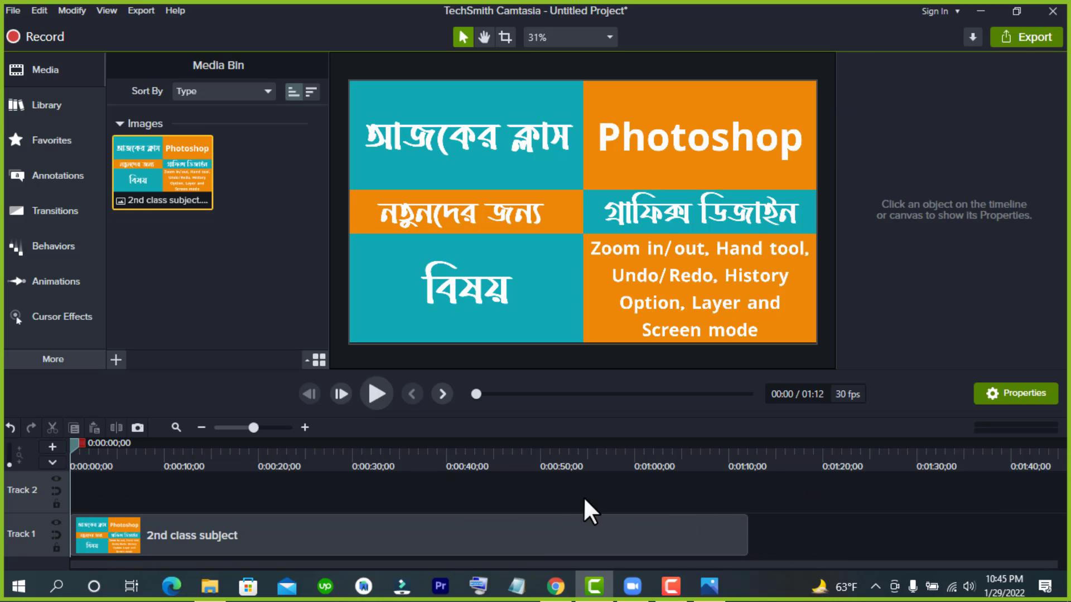
- Place the playhead at 0:00:07;08 and select the 2nd class subject clip on Track 1 for canvas editing
{"action": "left_click", "coordinate": [138, 458]}
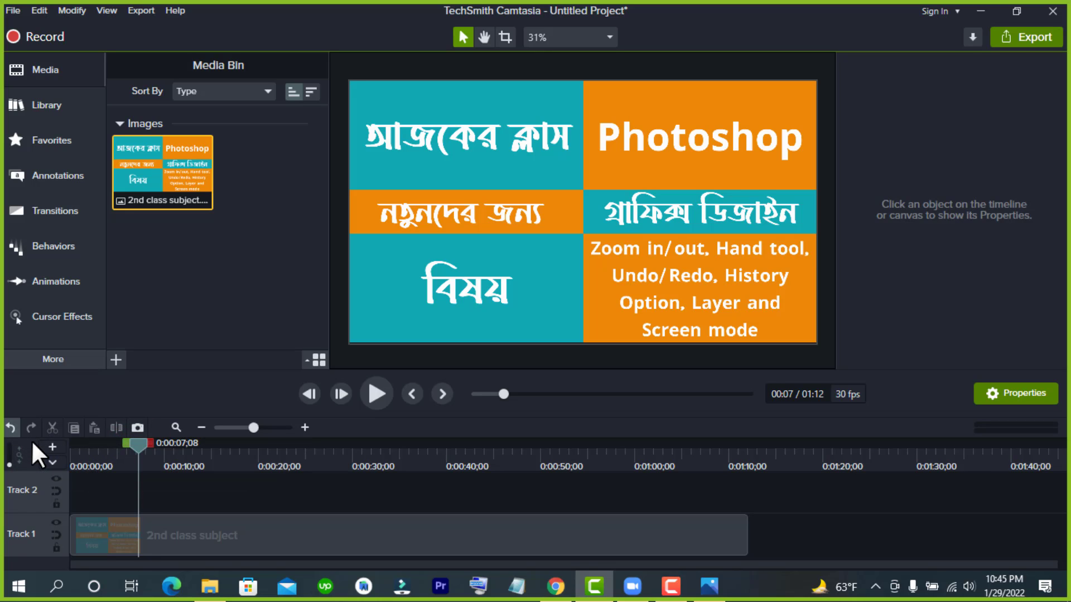
{"action": "left_click", "coordinate": [165, 529]}
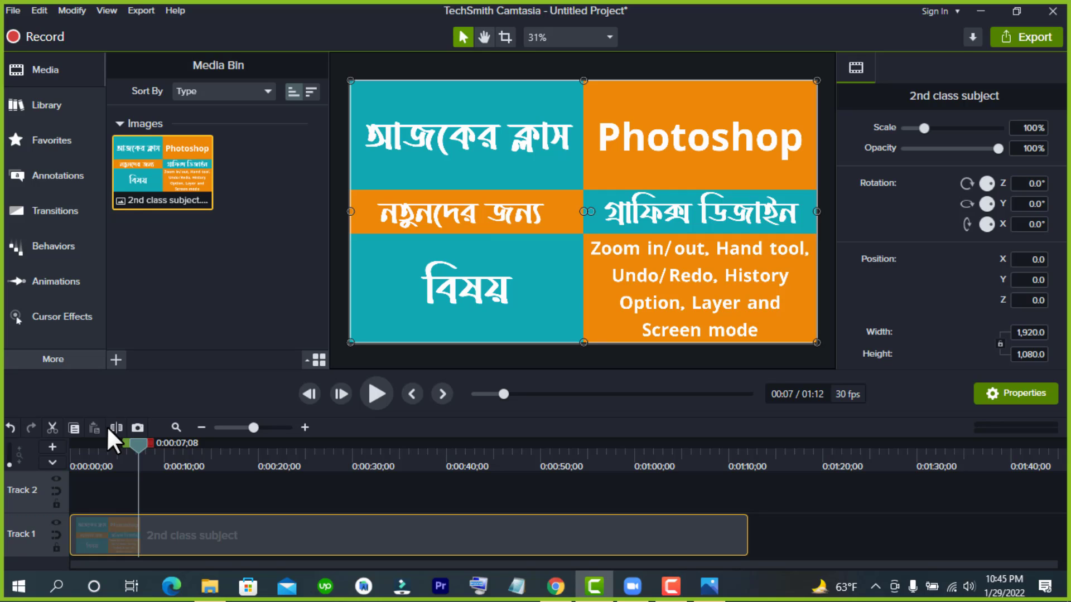
{"action": "left_click", "coordinate": [461, 38]}
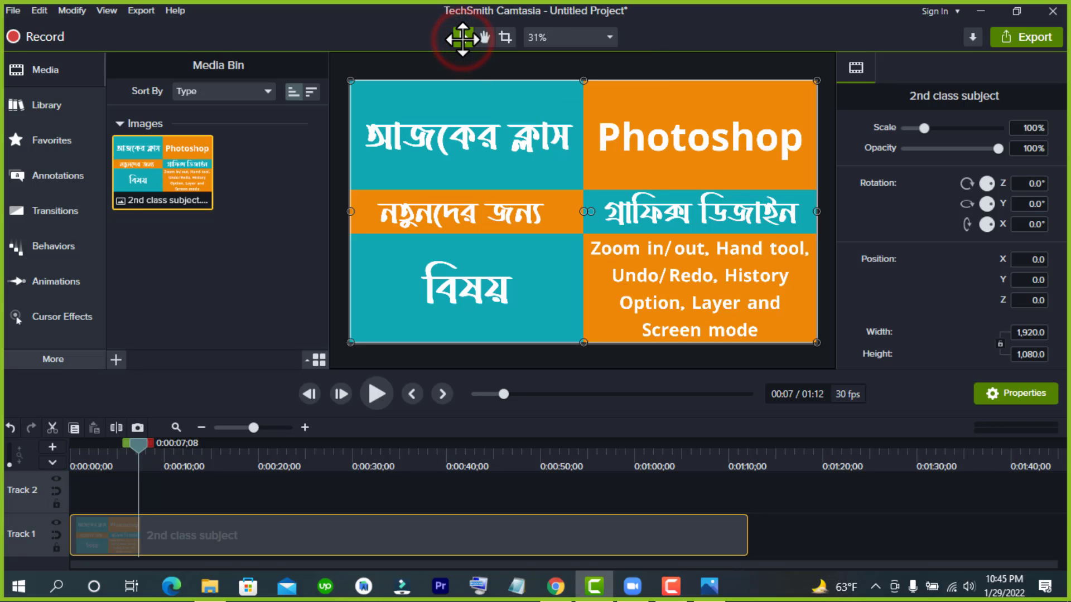
{"action": "left_click_drag", "start_coordinate": [543, 201], "coordinate": [525, 190]}
- Activate the Pan tool, zoom the canvas out and back in, and pan the enlarged image
{"action": "left_click", "coordinate": [484, 37]}
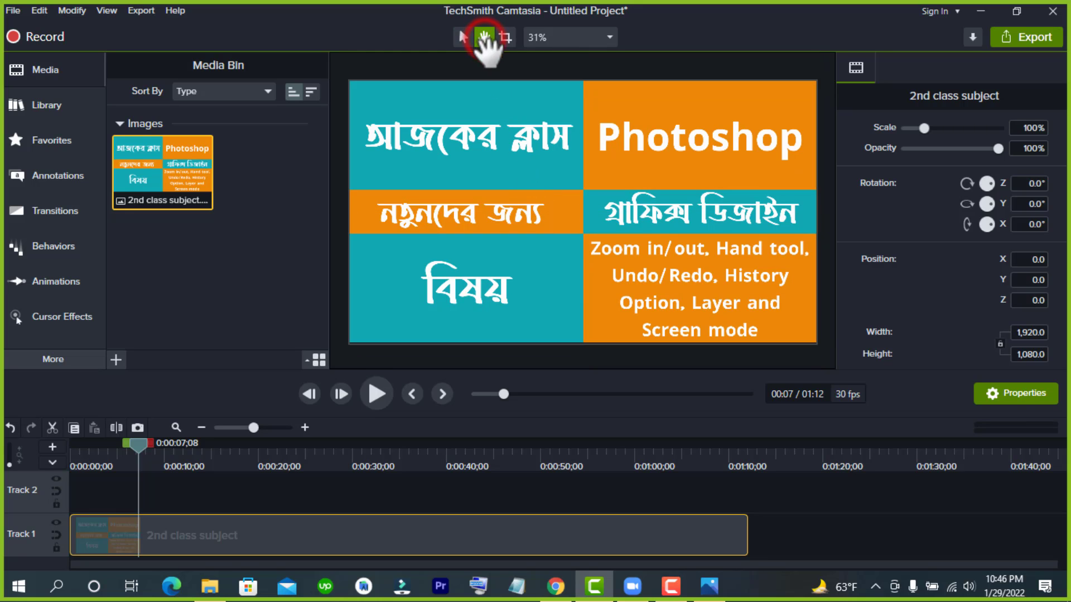
{"action": "scroll", "coordinate": [530, 193], "scroll_direction": "down", "scroll_amount": 3}
{"action": "scroll", "coordinate": [527, 187], "scroll_direction": "up", "scroll_amount": 3}
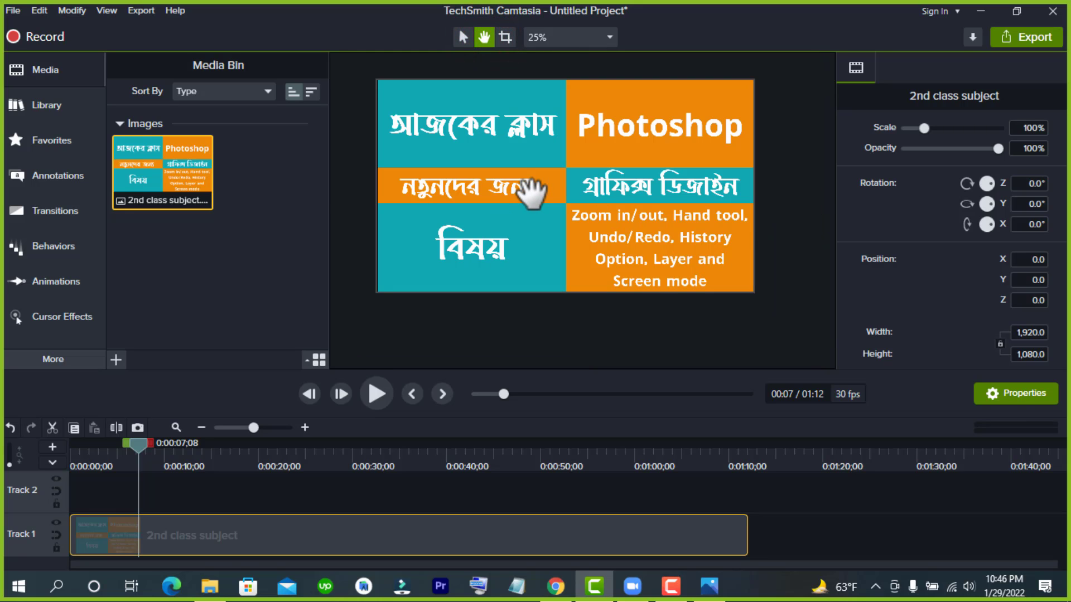
{"action": "scroll", "coordinate": [603, 331], "scroll_direction": "up", "scroll_amount": 1}
{"action": "left_click_drag", "start_coordinate": [580, 205], "coordinate": [556, 201]}
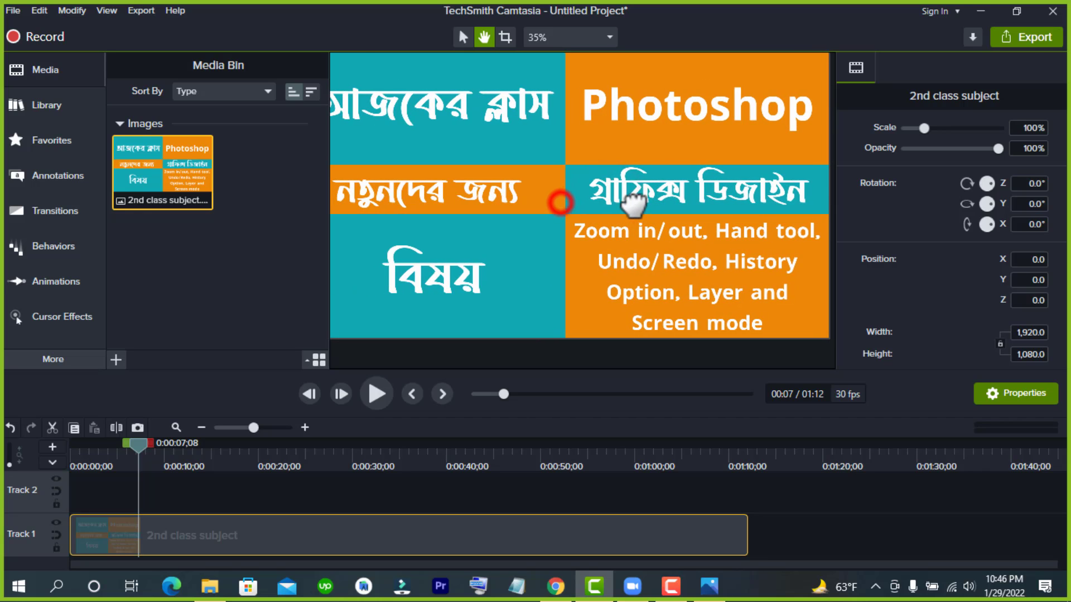
- Magnify the canvas to 300%, reduce it to 150%, and pan back and forth across the heading in the image's middle-left cell
{"action": "left_click", "coordinate": [596, 39]}
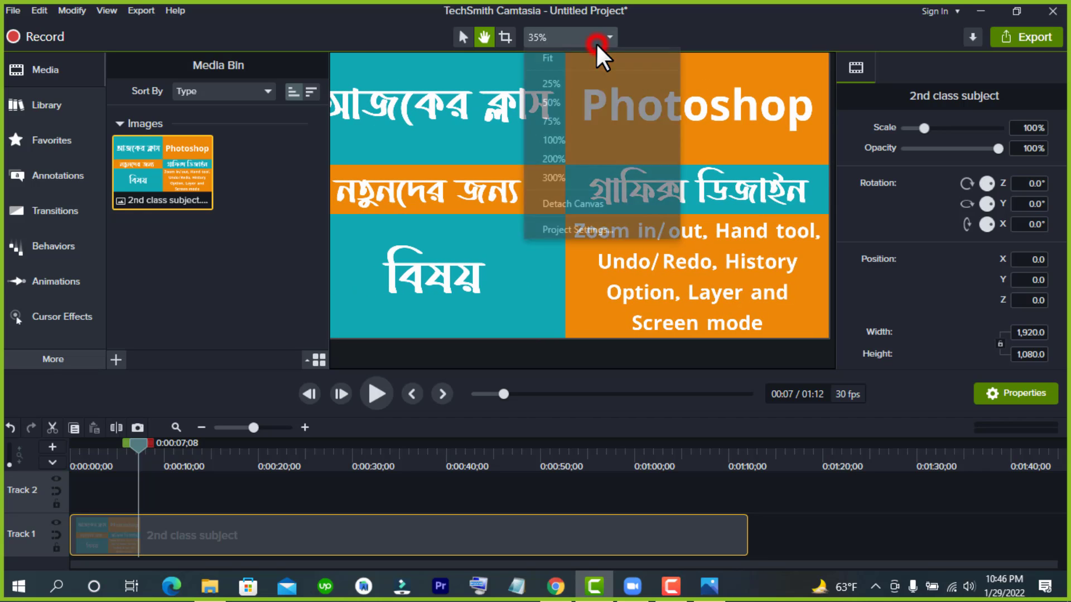
{"action": "left_click", "coordinate": [569, 177]}
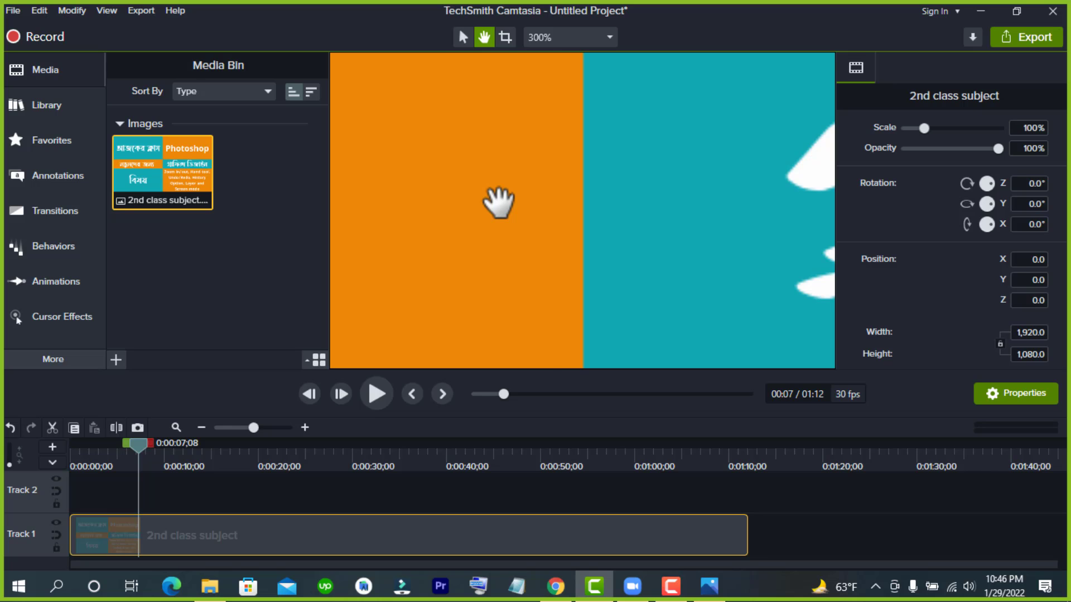
{"action": "scroll", "coordinate": [505, 199], "scroll_direction": "down", "scroll_amount": 2}
{"action": "left_click_drag", "start_coordinate": [498, 204], "coordinate": [641, 200]}
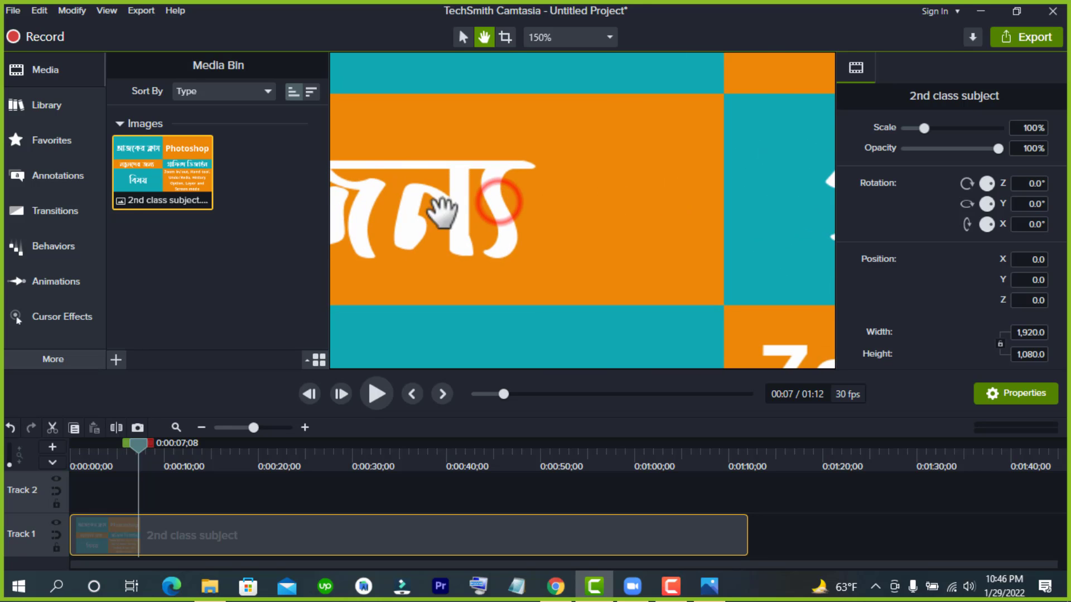
{"action": "left_click_drag", "start_coordinate": [373, 220], "coordinate": [660, 226]}
{"action": "left_click_drag", "start_coordinate": [410, 223], "coordinate": [597, 216]}
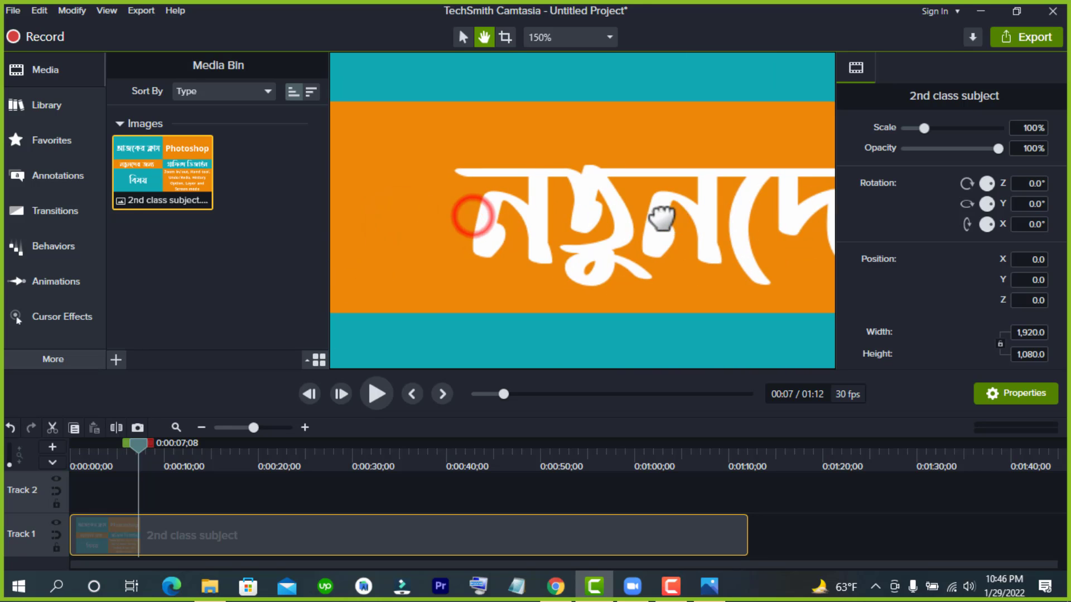
{"action": "left_click_drag", "start_coordinate": [670, 211], "coordinate": [510, 210]}
{"action": "left_click_drag", "start_coordinate": [692, 192], "coordinate": [428, 215]}
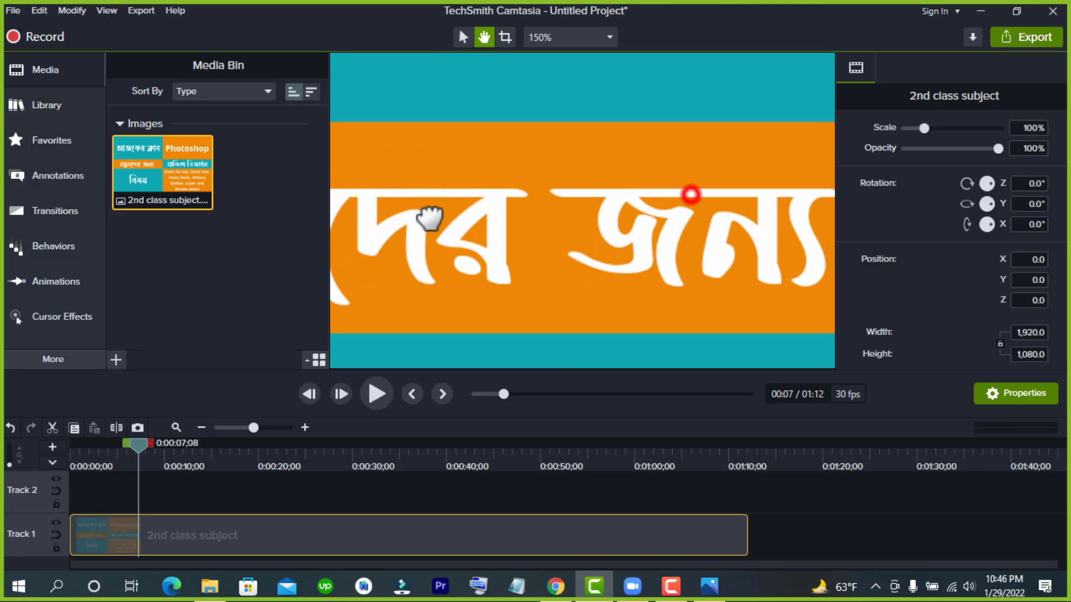
{"action": "left_click_drag", "start_coordinate": [636, 215], "coordinate": [553, 227]}
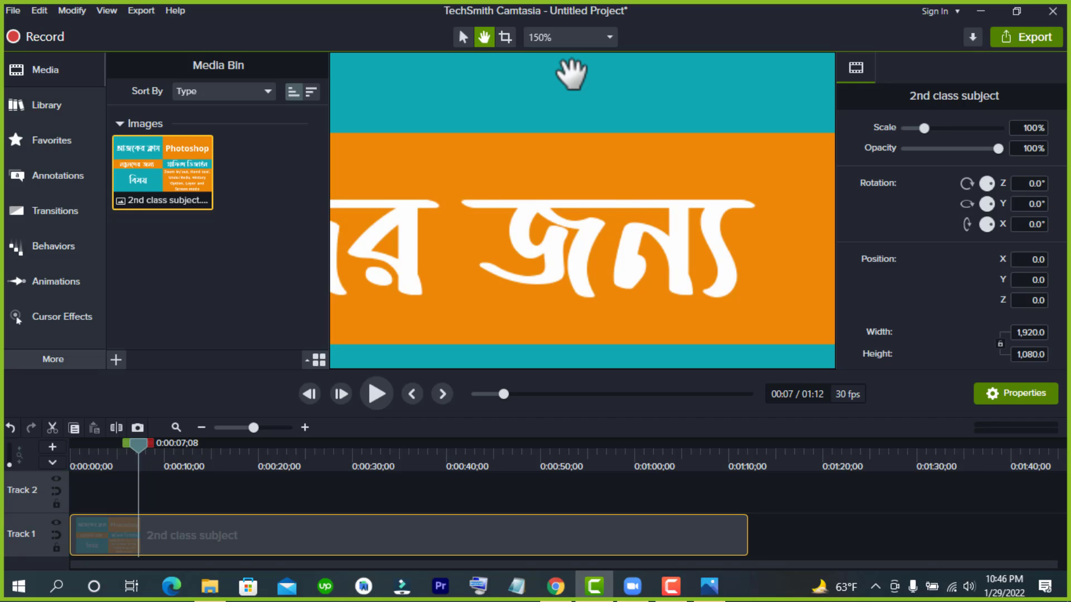
{"action": "left_click_drag", "start_coordinate": [408, 210], "coordinate": [634, 220]}
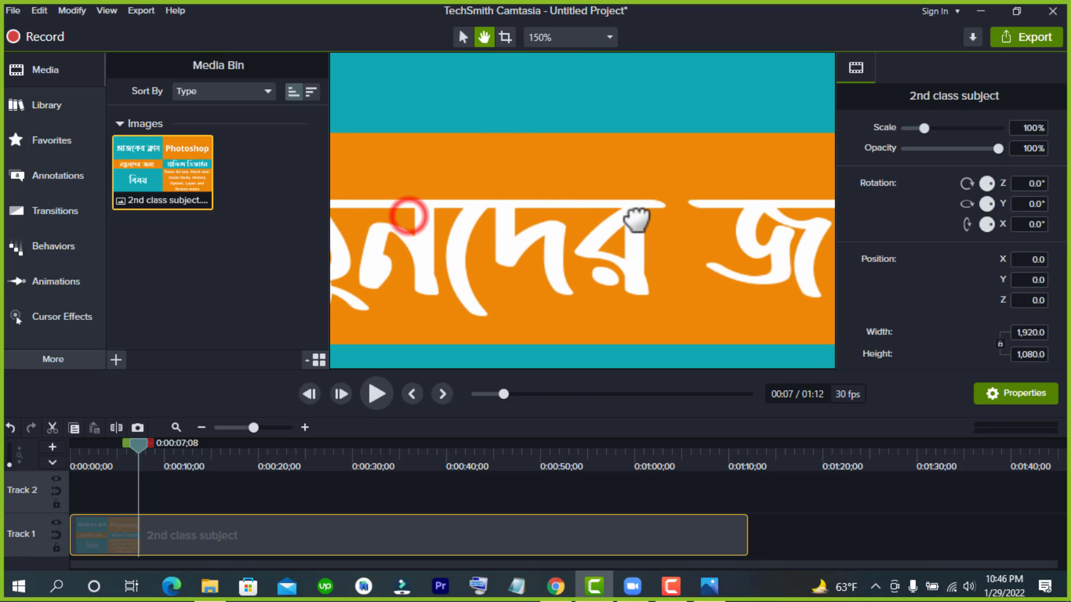
{"action": "left_click_drag", "start_coordinate": [418, 241], "coordinate": [680, 241]}
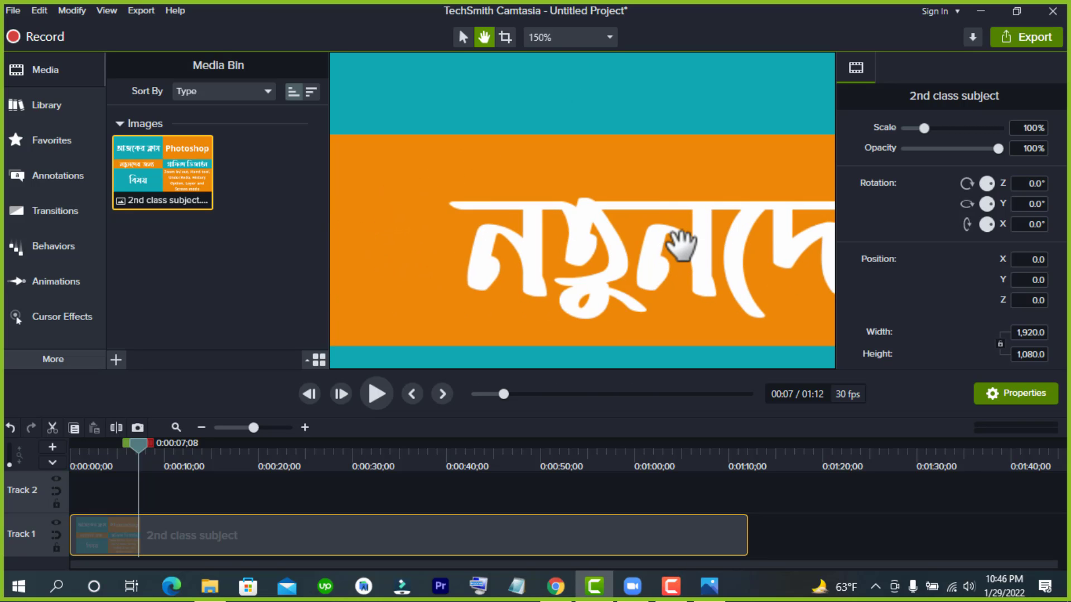
- Fit the canvas view to the available space and try the Crop tool on the image's left edge
{"action": "left_click", "coordinate": [610, 38]}
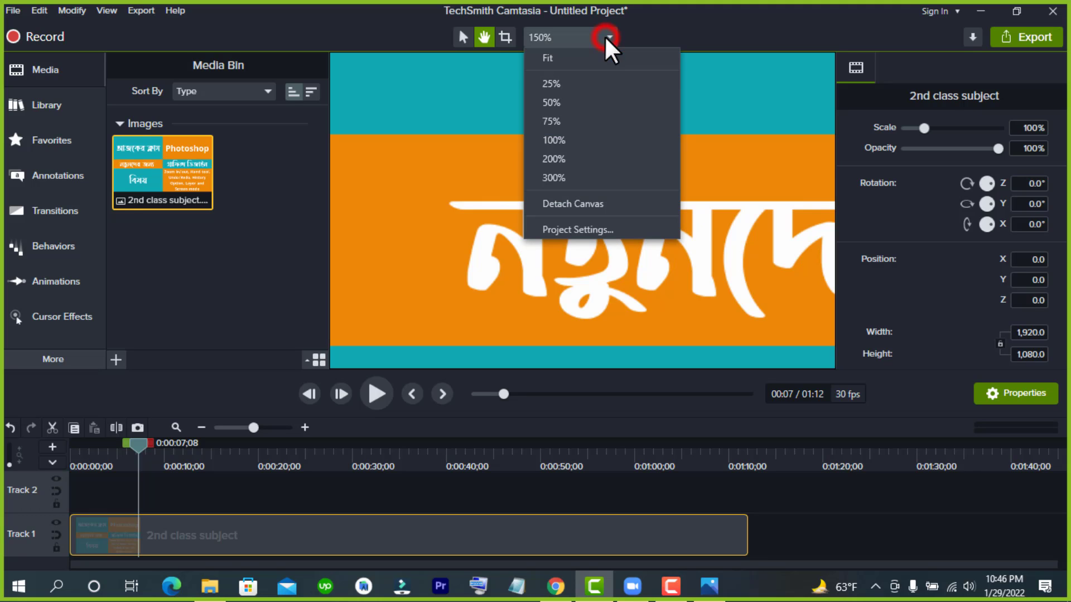
{"action": "left_click", "coordinate": [575, 58]}
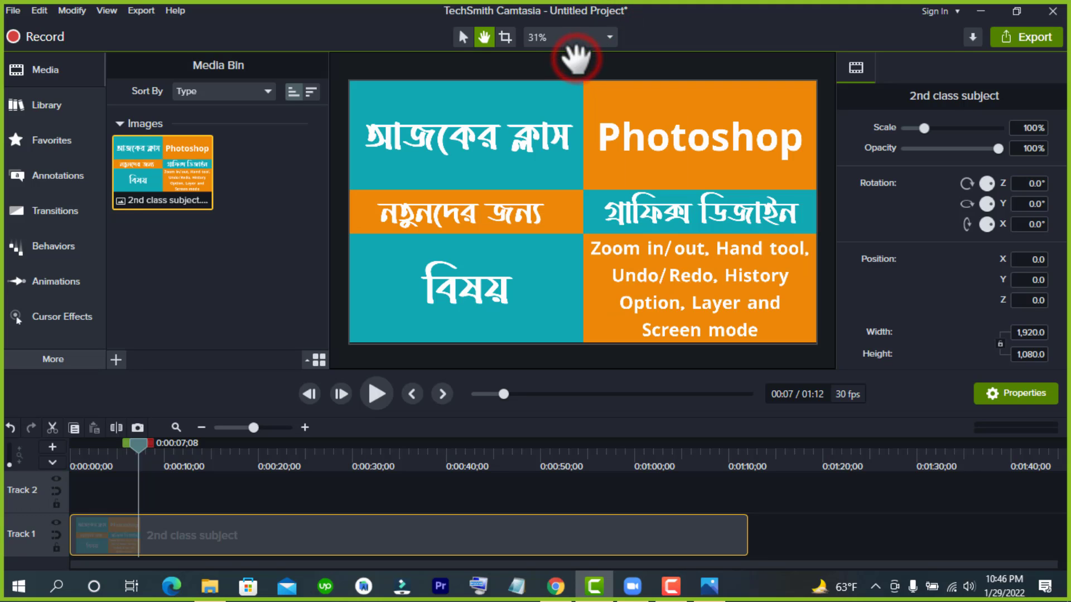
{"action": "left_click", "coordinate": [506, 37]}
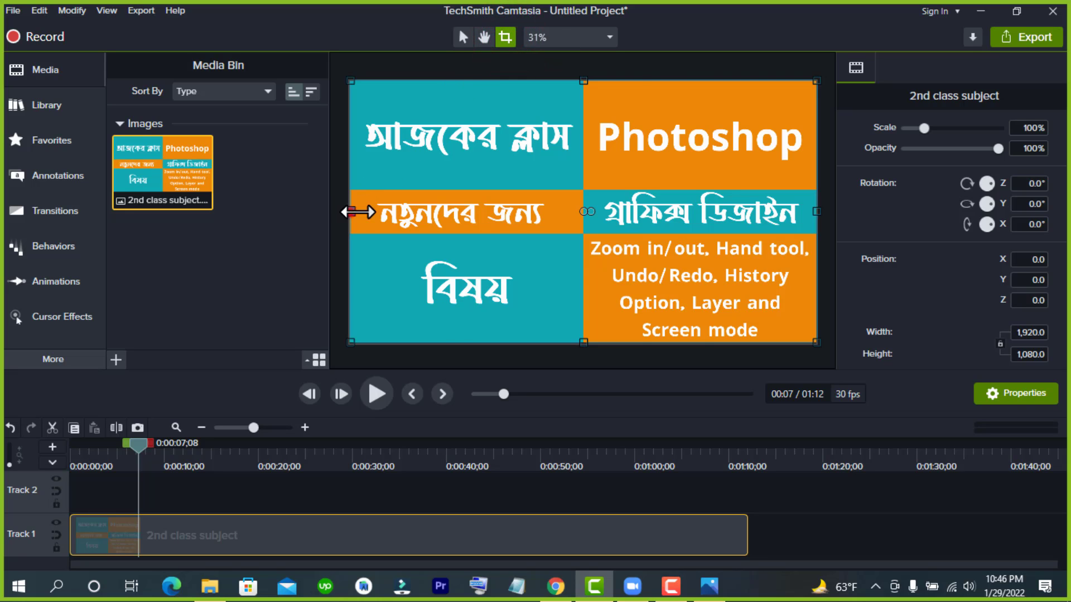
{"action": "left_click_drag", "start_coordinate": [351, 211], "coordinate": [354, 235]}
- Examine the canvas dimension presets and other options in the project settings, and close them without applying anything
{"action": "left_click", "coordinate": [573, 38]}
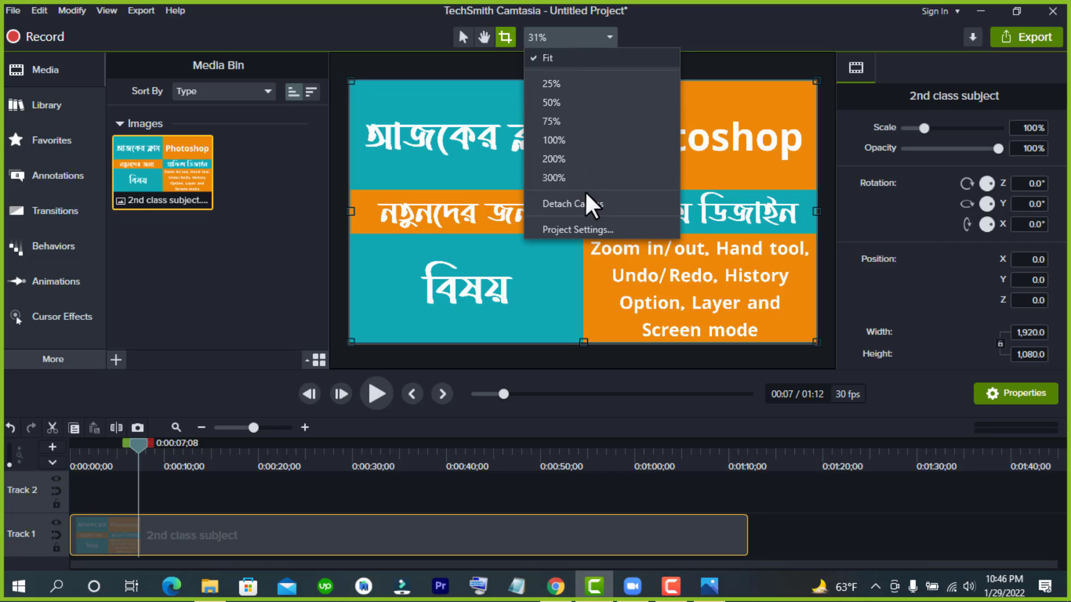
{"action": "left_click", "coordinate": [586, 229]}
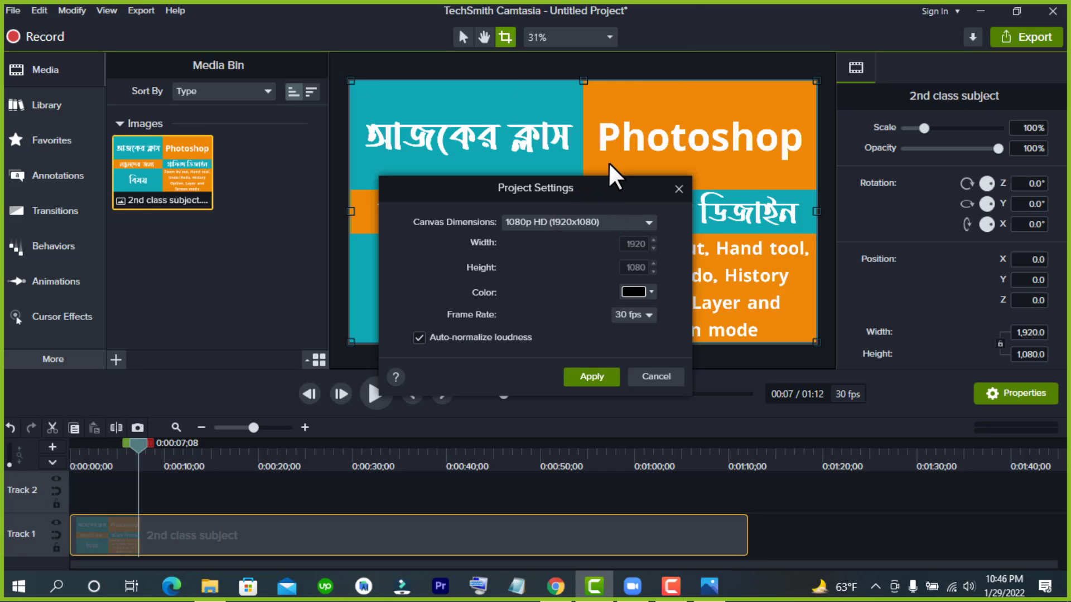
{"action": "left_click", "coordinate": [642, 223]}
{"action": "scroll", "coordinate": [580, 284], "scroll_direction": "up", "scroll_amount": 2}
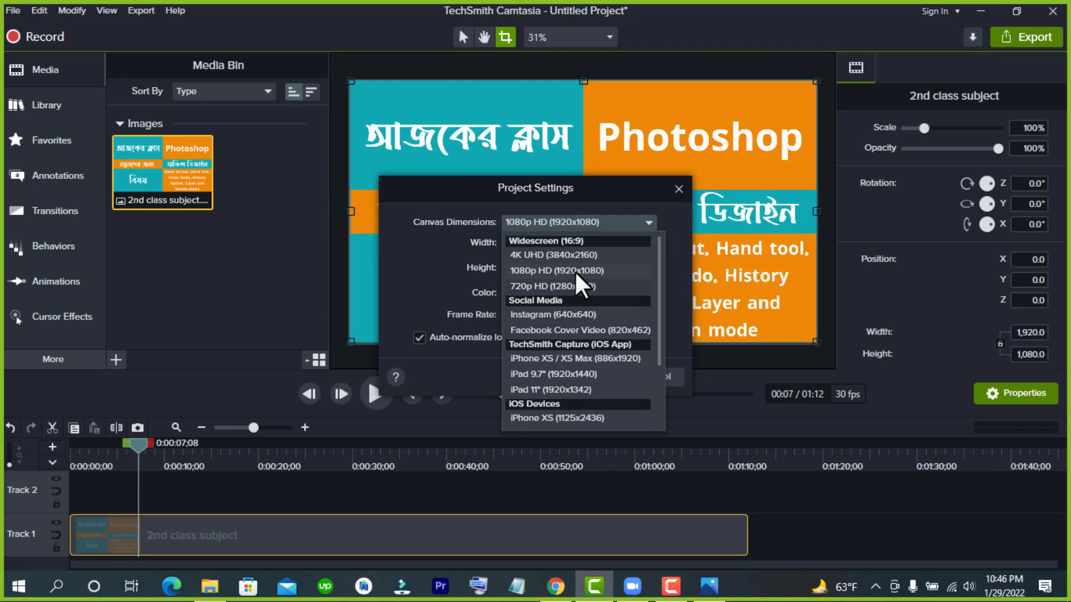
{"action": "scroll", "coordinate": [580, 284], "scroll_direction": "up", "scroll_amount": 2}
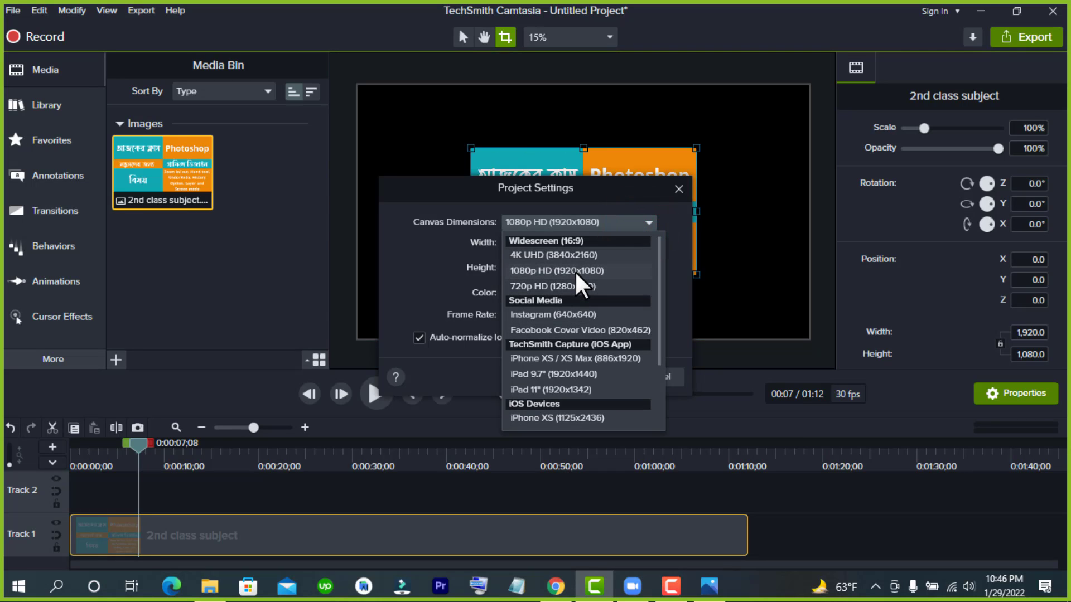
{"action": "left_click", "coordinate": [437, 272]}
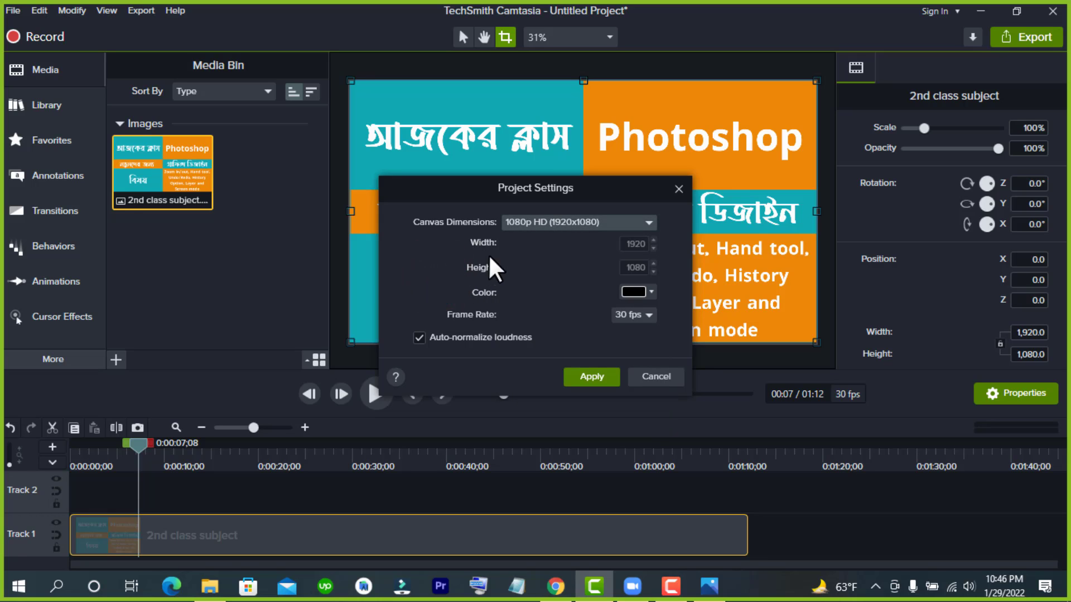
{"action": "left_click", "coordinate": [679, 190]}
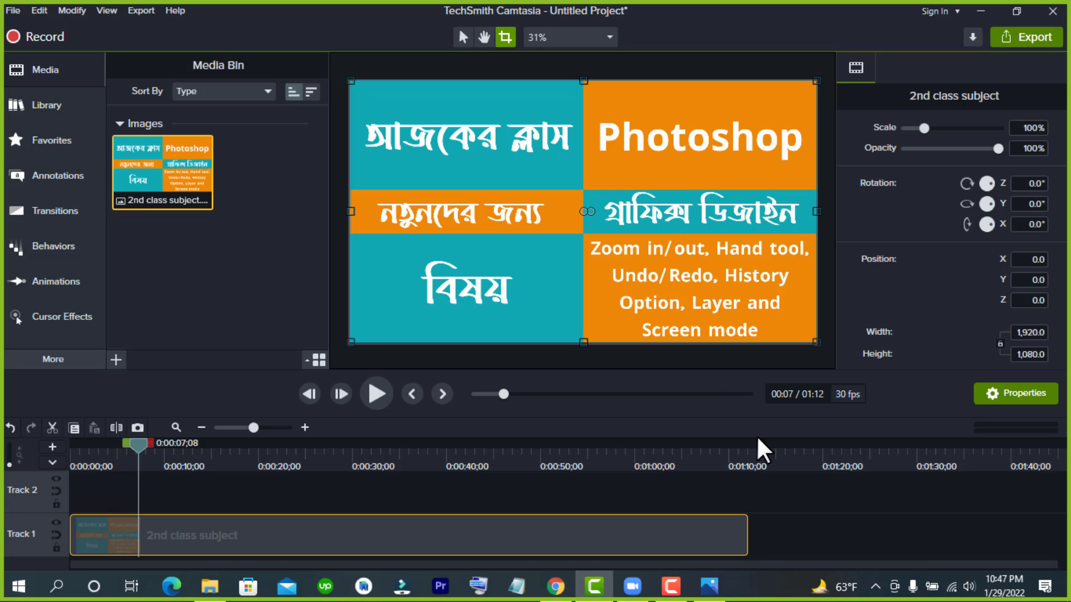
- Switch back to the Edit tool and examine the visual properties of the 2nd class subject clip
{"action": "left_click", "coordinate": [780, 509]}
{"action": "left_click", "coordinate": [720, 533]}
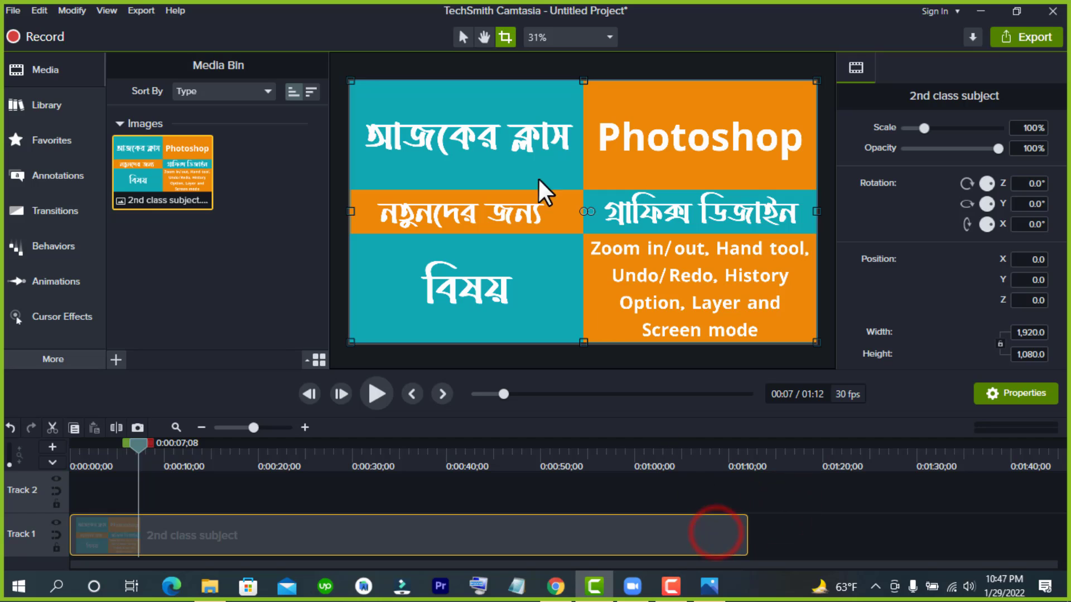
{"action": "left_click", "coordinate": [463, 38]}
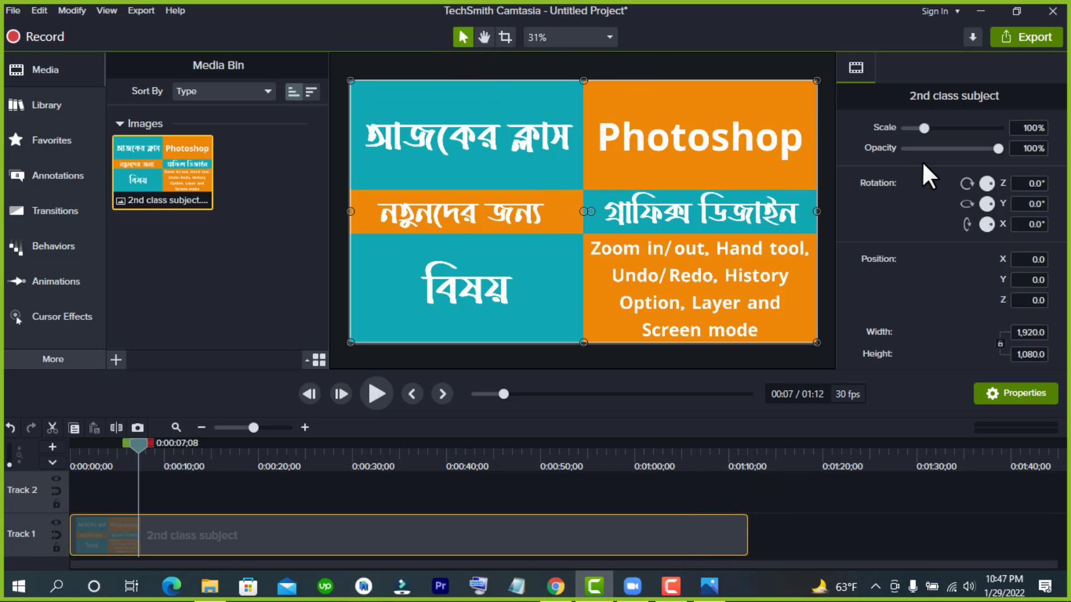
{"action": "scroll", "coordinate": [923, 168], "scroll_direction": "down", "scroll_amount": 1}
{"action": "scroll", "coordinate": [923, 190], "scroll_direction": "up", "scroll_amount": 1}
{"action": "left_click", "coordinate": [674, 528]}
{"action": "left_click", "coordinate": [721, 532]}
- Try scaling the 2nd class subject image down to 40.8% and undo the change
{"action": "left_click_drag", "start_coordinate": [998, 148], "coordinate": [1028, 156]}
{"action": "mouse_move", "coordinate": [925, 128]}
{"action": "left_mouse_down"}
{"action": "mouse_move", "coordinate": [941, 124]}
{"action": "mouse_move", "coordinate": [914, 132]}
{"action": "left_mouse_up"}
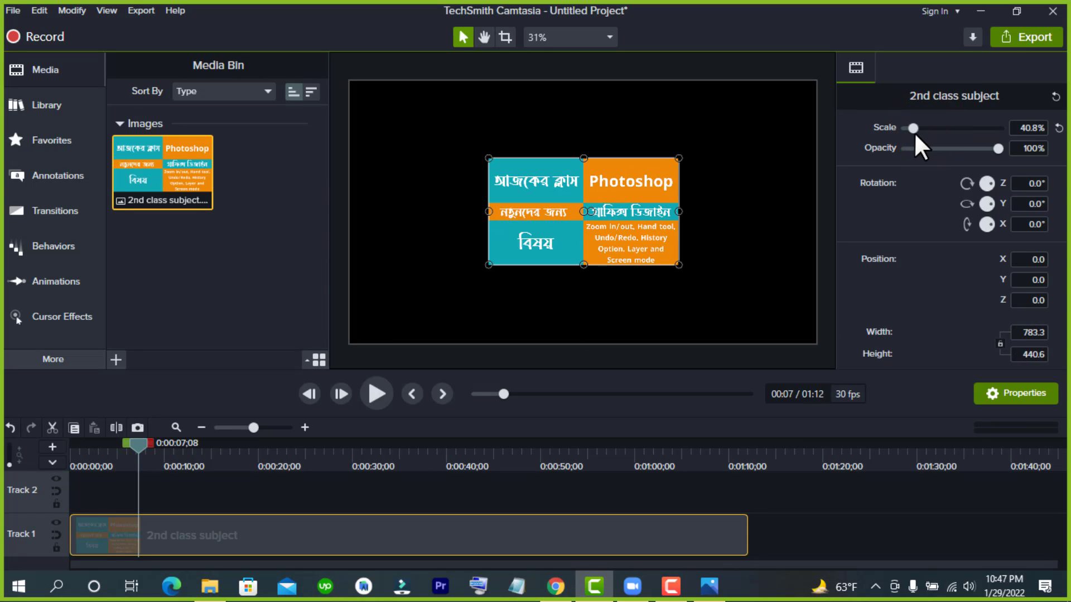
{"action": "key", "text": "ctrl+z"}
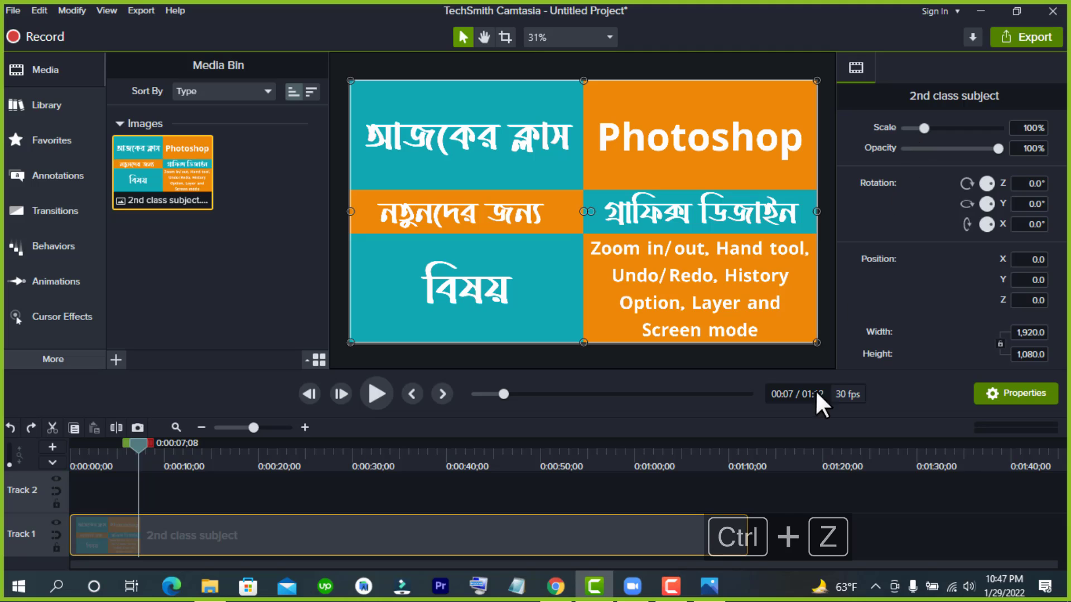
- Select the 2nd class subject clip on Track 1 and add the Fade transition from Favorites to it
{"action": "left_click", "coordinate": [768, 509]}
{"action": "left_click", "coordinate": [698, 515]}
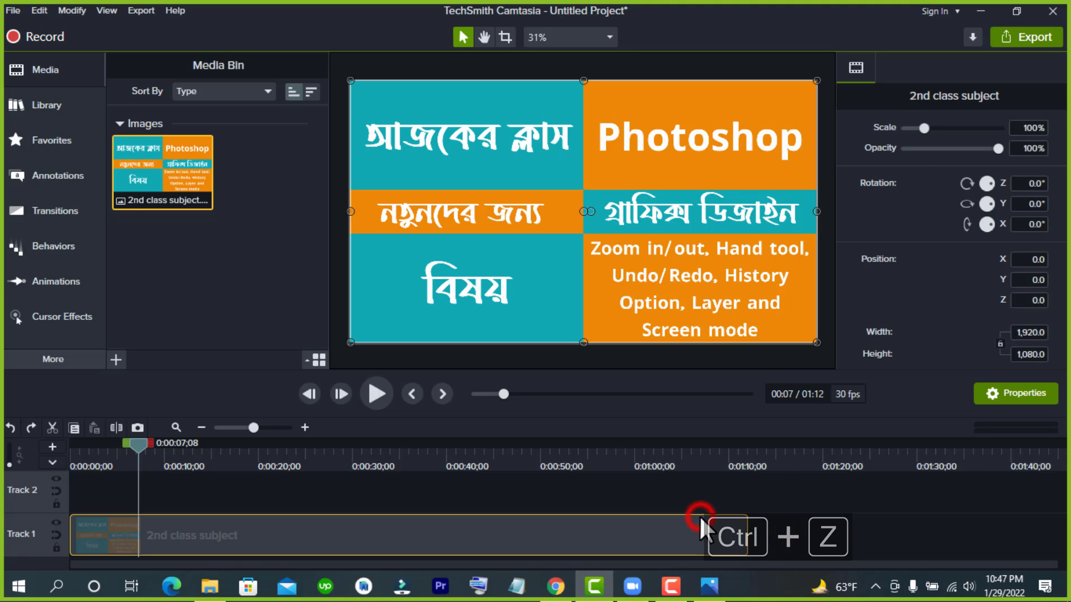
{"action": "left_click", "coordinate": [60, 211]}
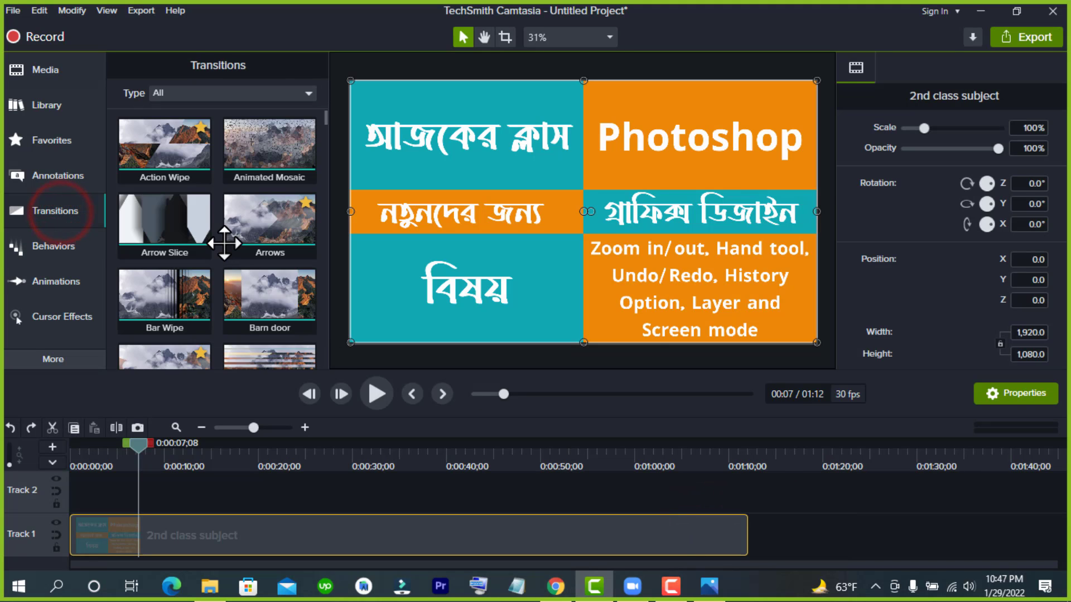
{"action": "left_click", "coordinate": [67, 139]}
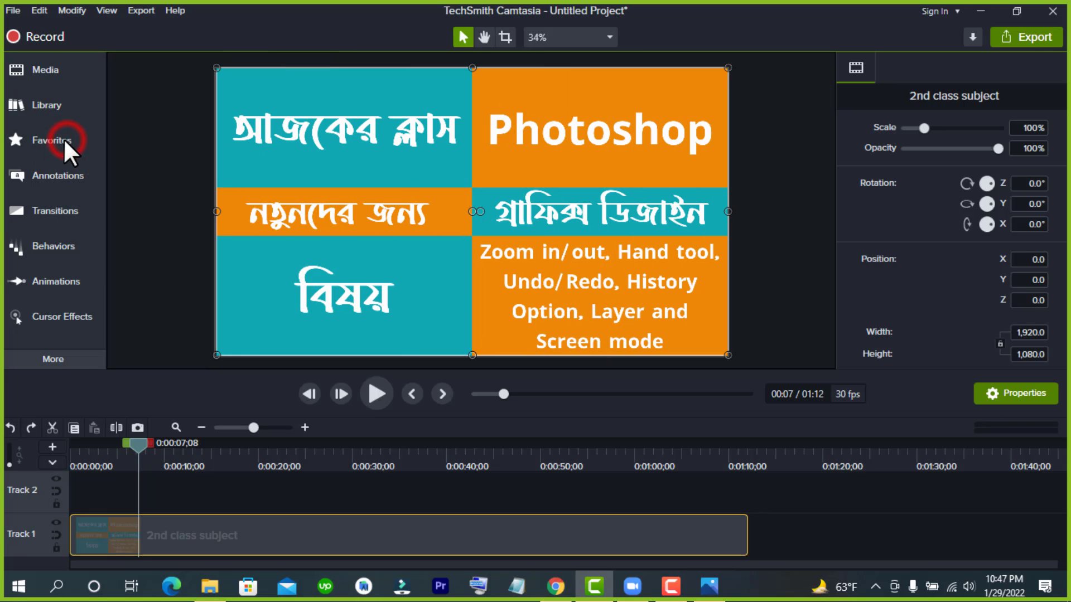
{"action": "left_click", "coordinate": [53, 137]}
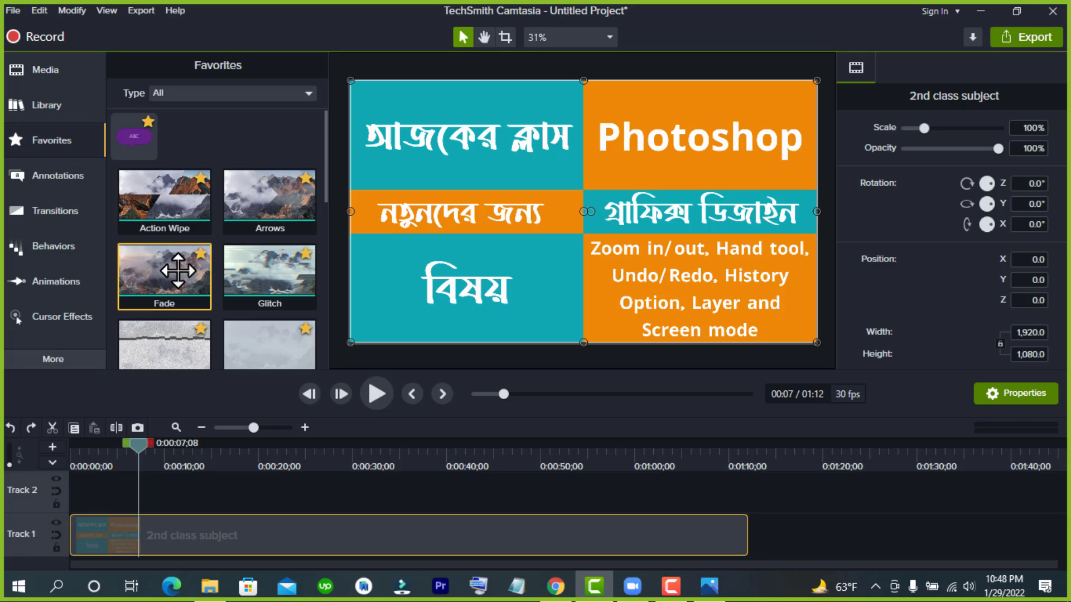
{"action": "right_click", "coordinate": [182, 274]}
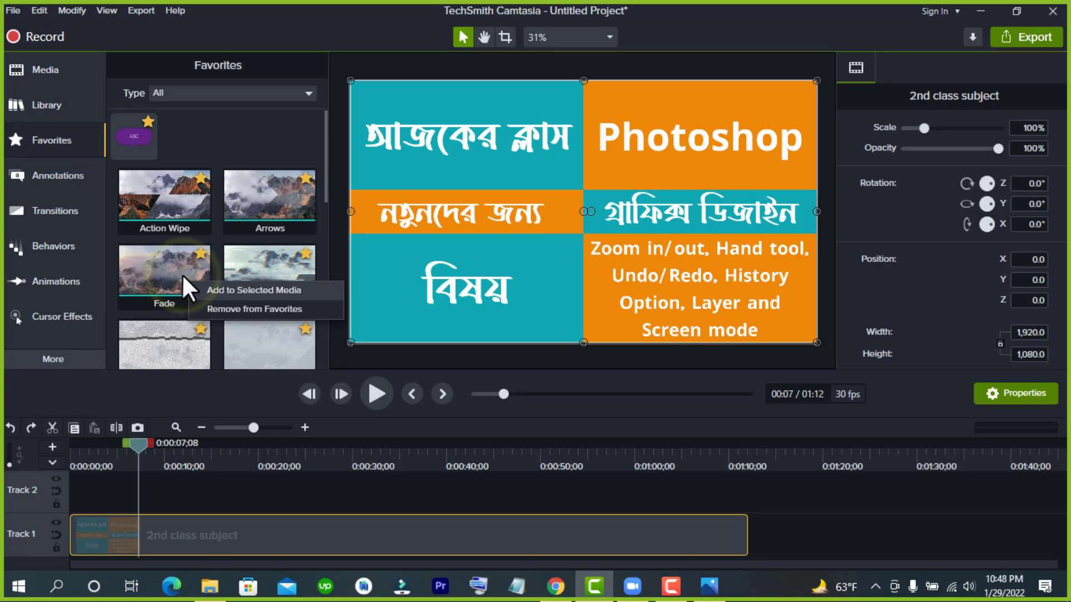
{"action": "left_click", "coordinate": [214, 291]}
- Change the transition at the start of the 2nd class subject clip to the 3D Cube type and scrub through it to preview
{"action": "left_click", "coordinate": [114, 539]}
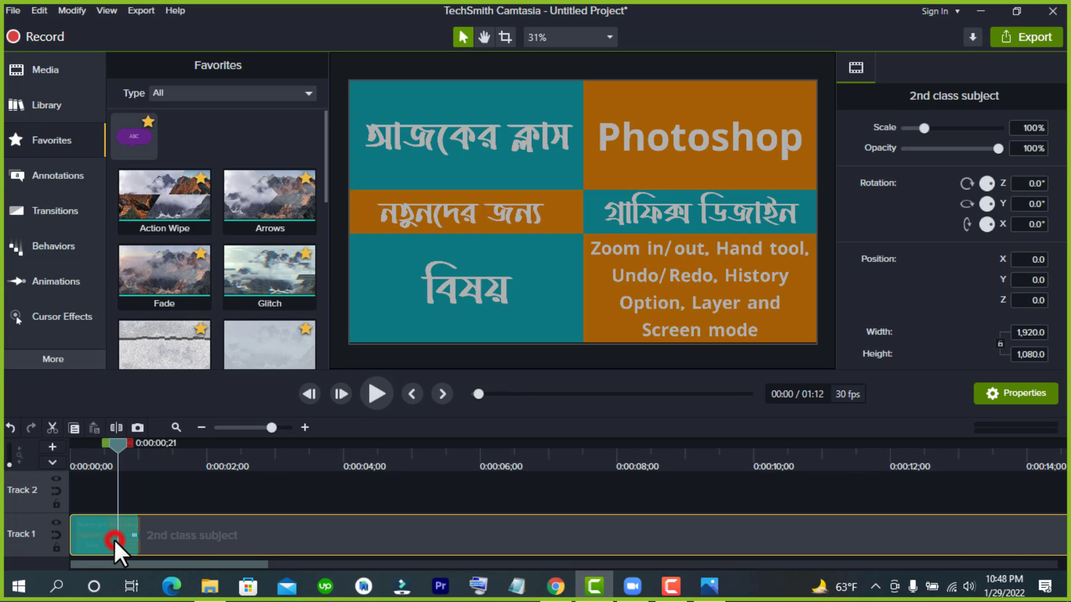
{"action": "left_click", "coordinate": [966, 96]}
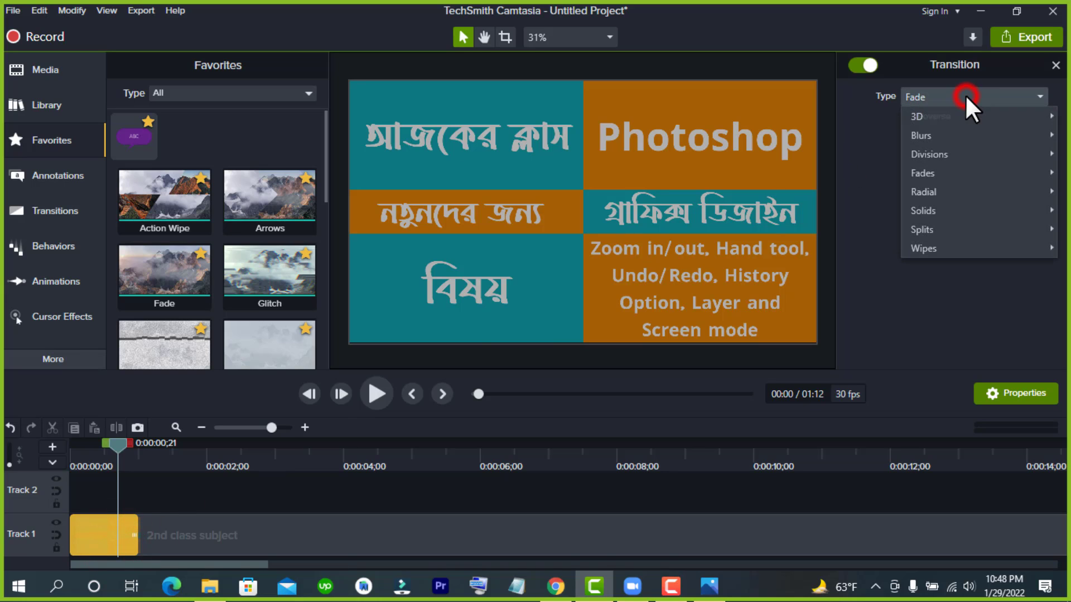
{"action": "left_click", "coordinate": [921, 330]}
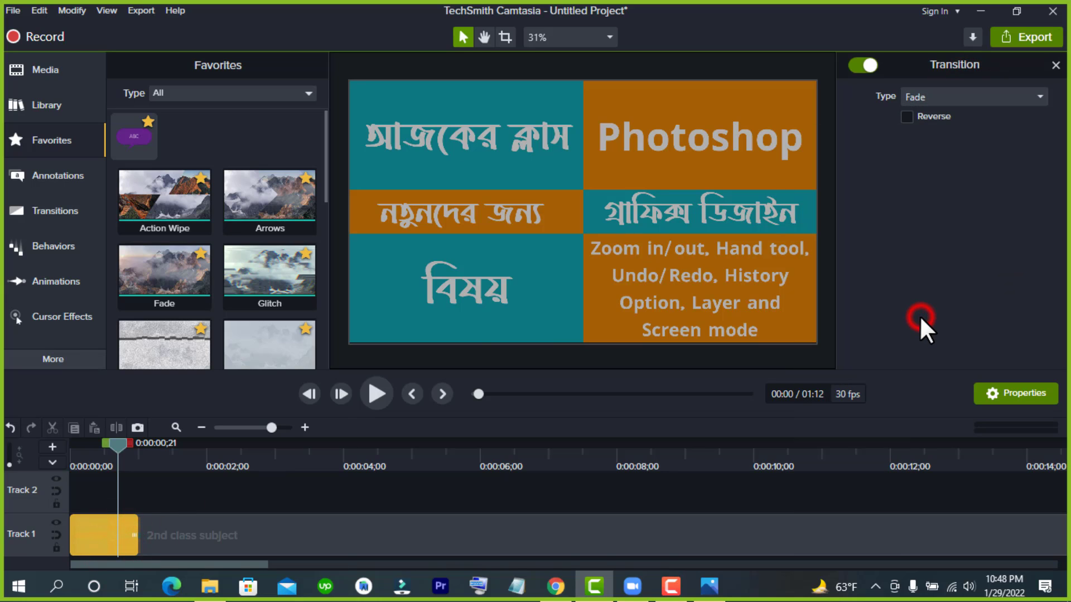
{"action": "left_click", "coordinate": [1033, 96]}
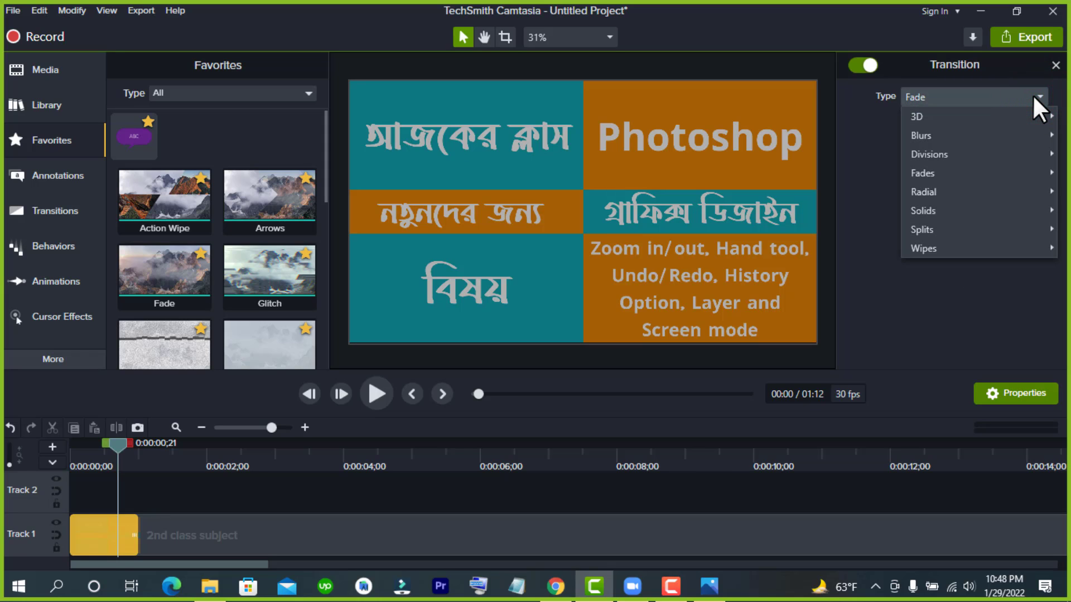
{"action": "left_click", "coordinate": [946, 310]}
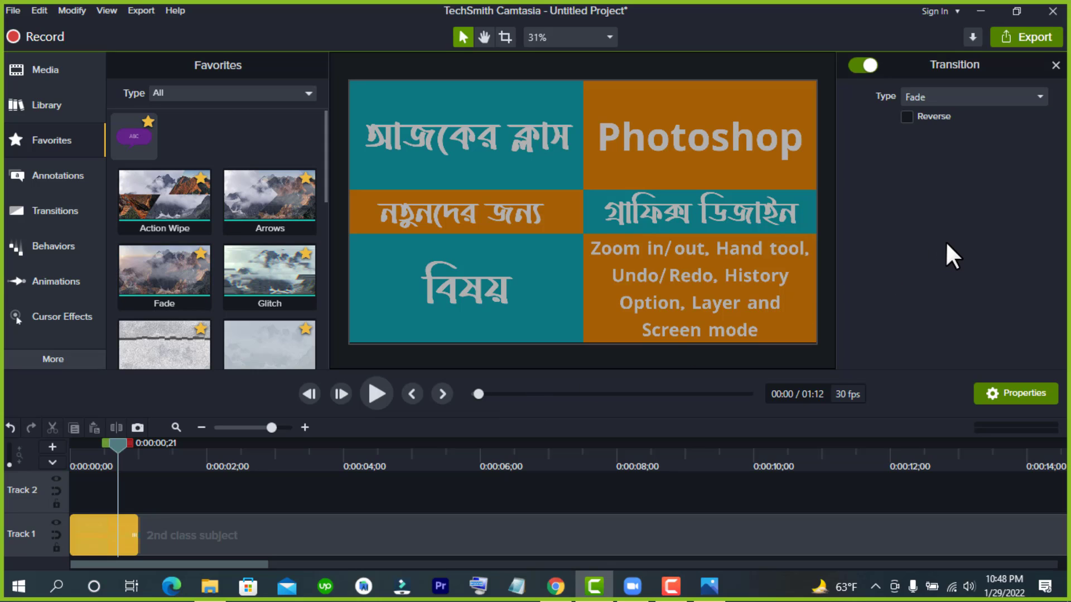
{"action": "left_click", "coordinate": [961, 97]}
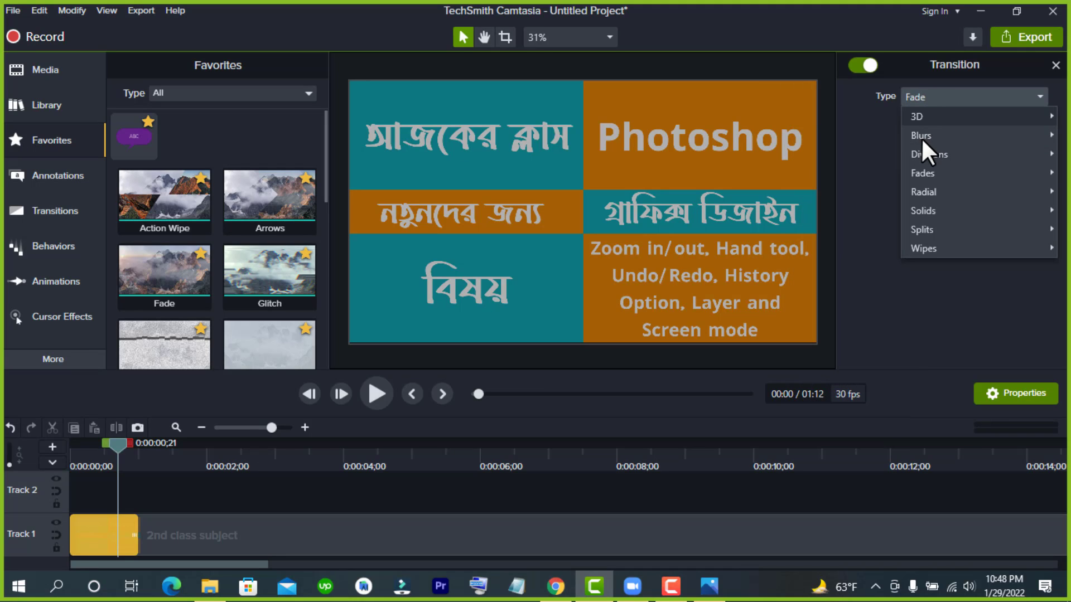
{"action": "mouse_move", "coordinate": [922, 137]}
{"action": "left_click", "coordinate": [846, 118]}
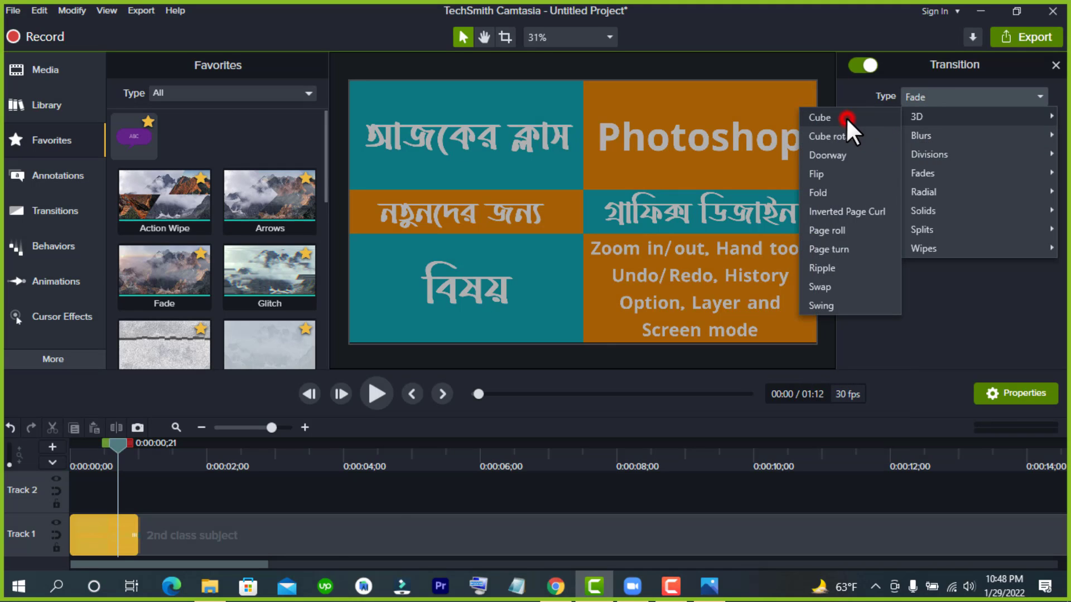
{"action": "left_click", "coordinate": [331, 535]}
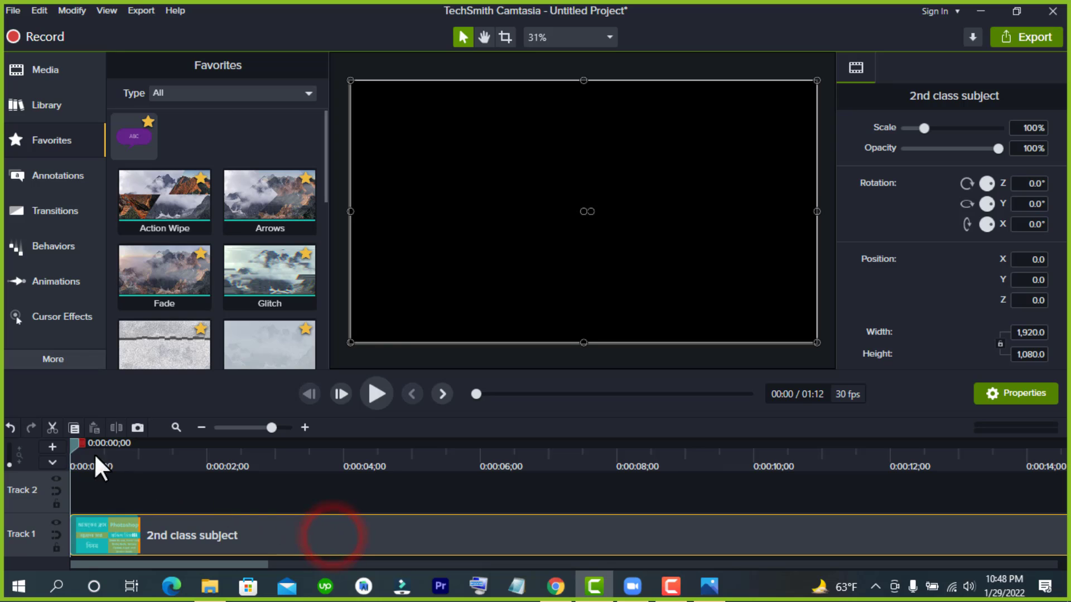
{"action": "left_click_drag", "start_coordinate": [73, 444], "coordinate": [141, 438]}
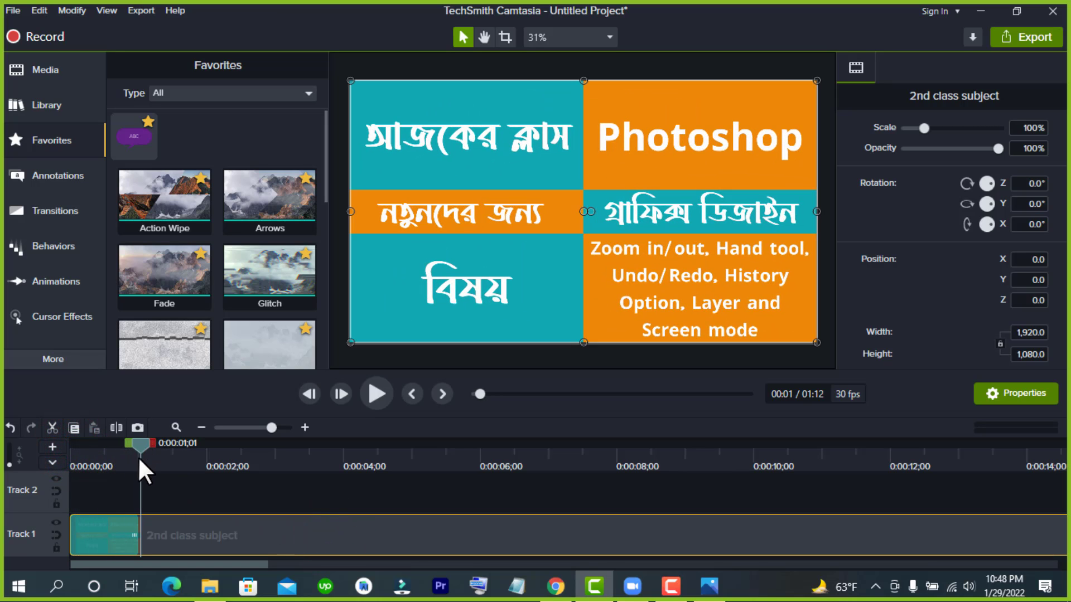
- Turn on Reverse for the Cube transition at the clip's start, comparing the animation with and without it by scrubbing the playhead
{"action": "left_click", "coordinate": [119, 544]}
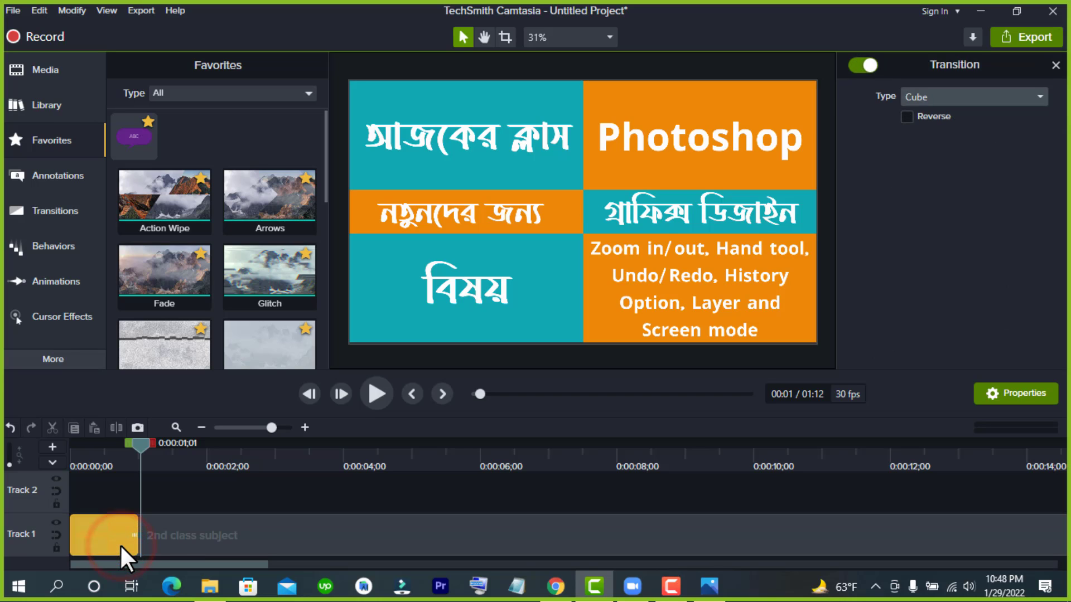
{"action": "left_click", "coordinate": [963, 100]}
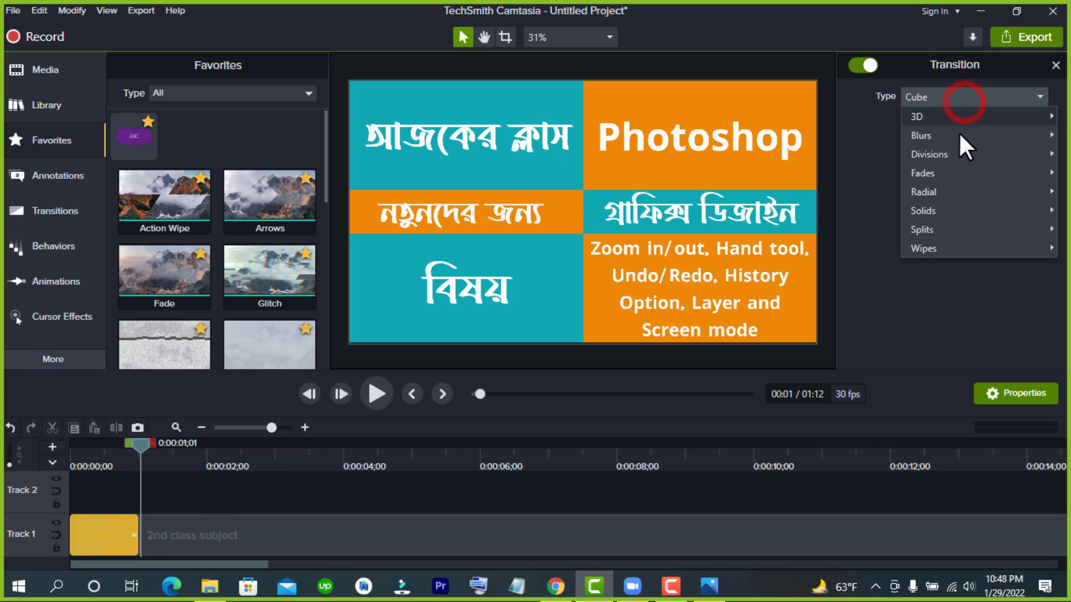
{"action": "left_click", "coordinate": [932, 326]}
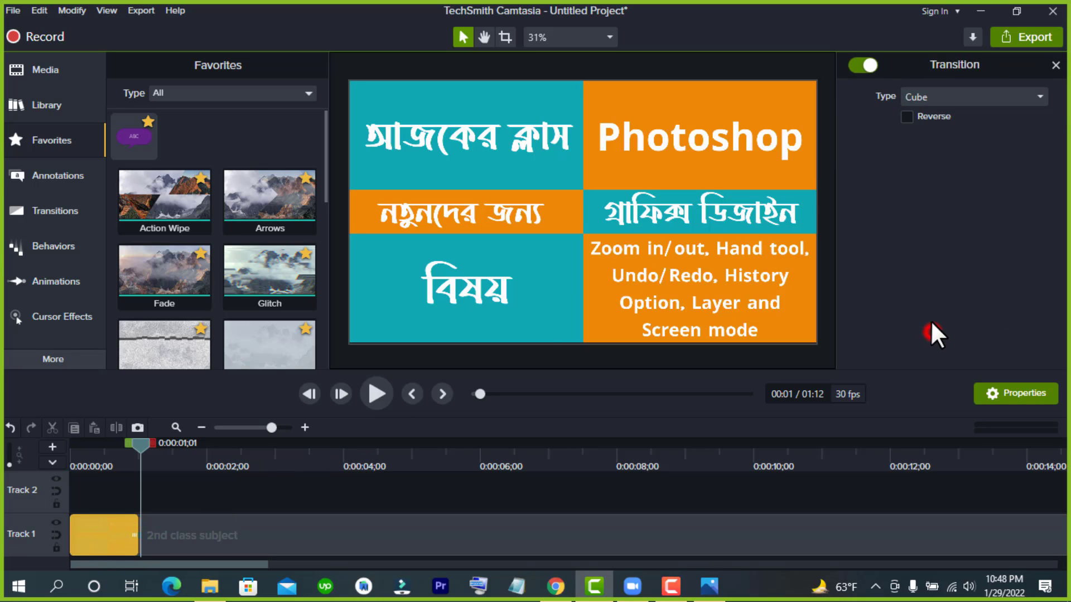
{"action": "left_click", "coordinate": [907, 117]}
{"action": "left_click_drag", "start_coordinate": [139, 448], "coordinate": [110, 464]}
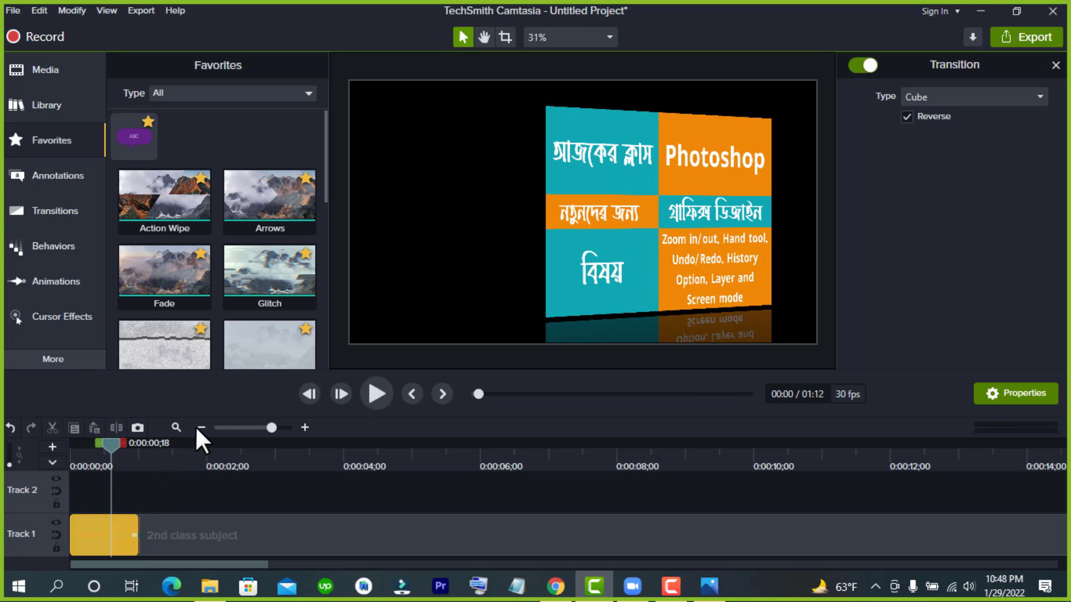
{"action": "left_click", "coordinate": [907, 118]}
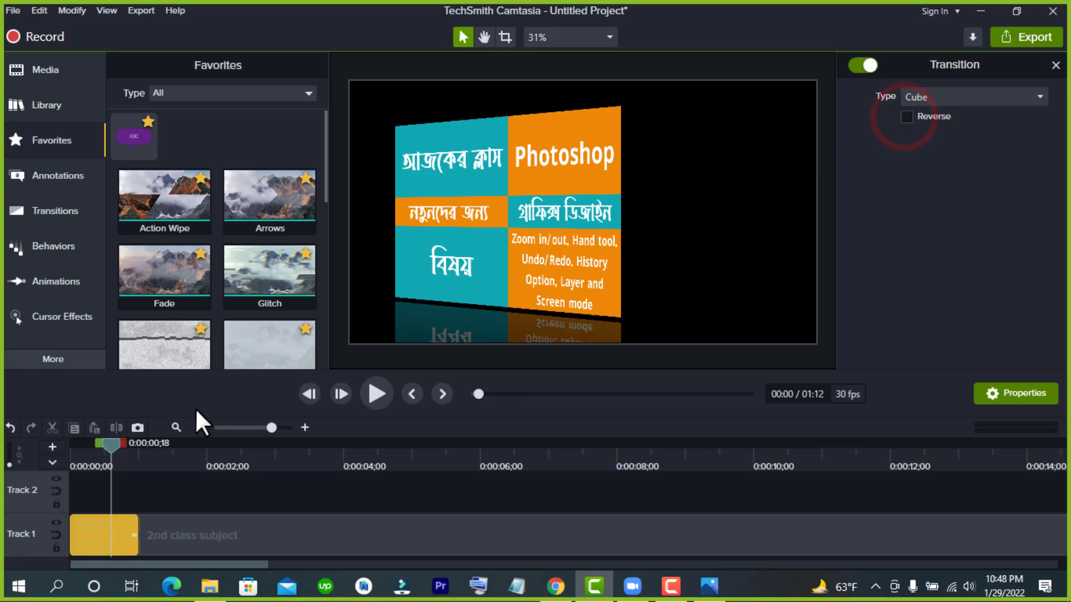
{"action": "left_click_drag", "start_coordinate": [102, 446], "coordinate": [133, 461]}
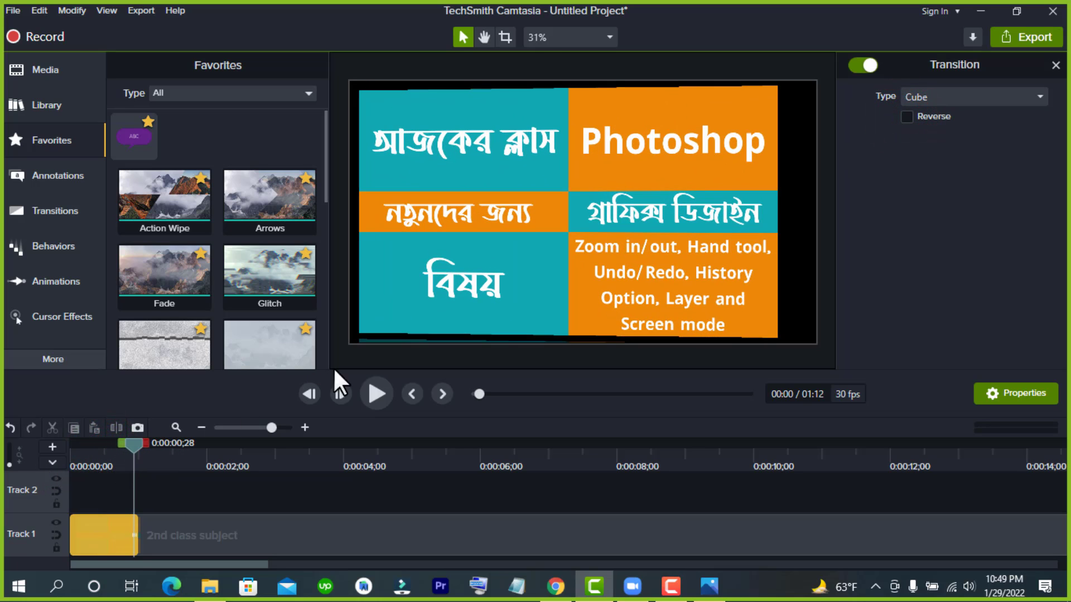
{"action": "left_click", "coordinate": [907, 117]}
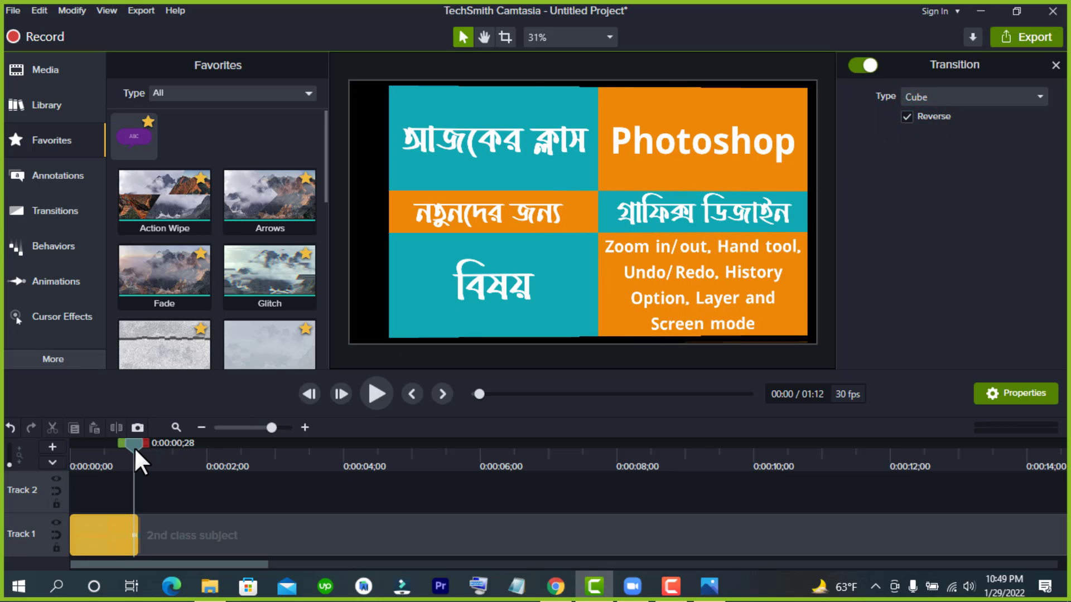
{"action": "left_click_drag", "start_coordinate": [135, 451], "coordinate": [121, 479]}
{"action": "left_click", "coordinate": [163, 495]}
- Select the 2nd class subject clip and play and pause the preview twice, starting from about 11 seconds
{"action": "left_click", "coordinate": [475, 532]}
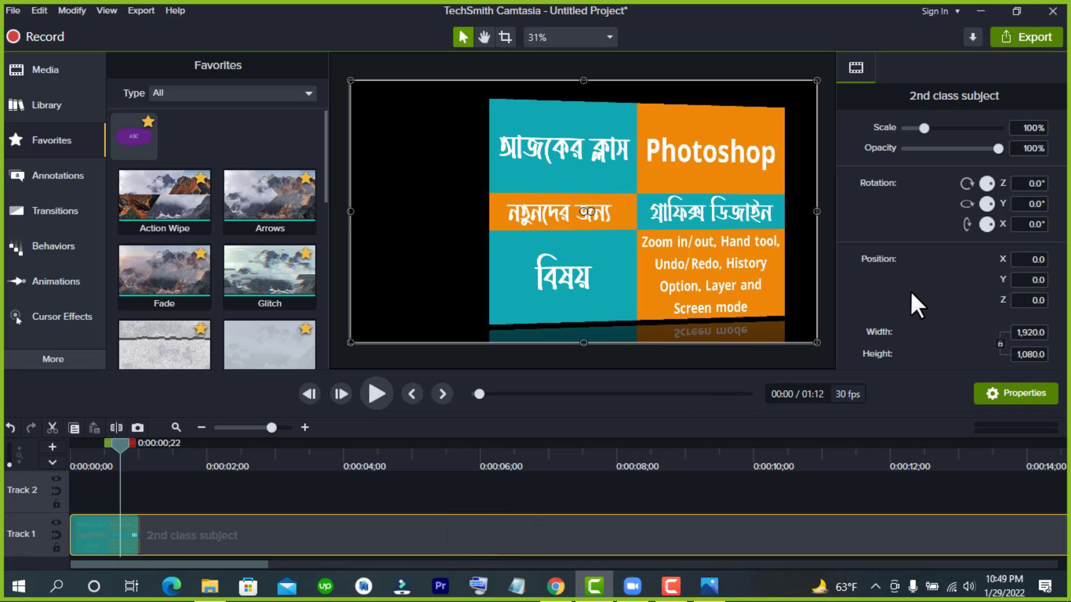
{"action": "scroll", "coordinate": [911, 293], "scroll_direction": "down", "scroll_amount": 1}
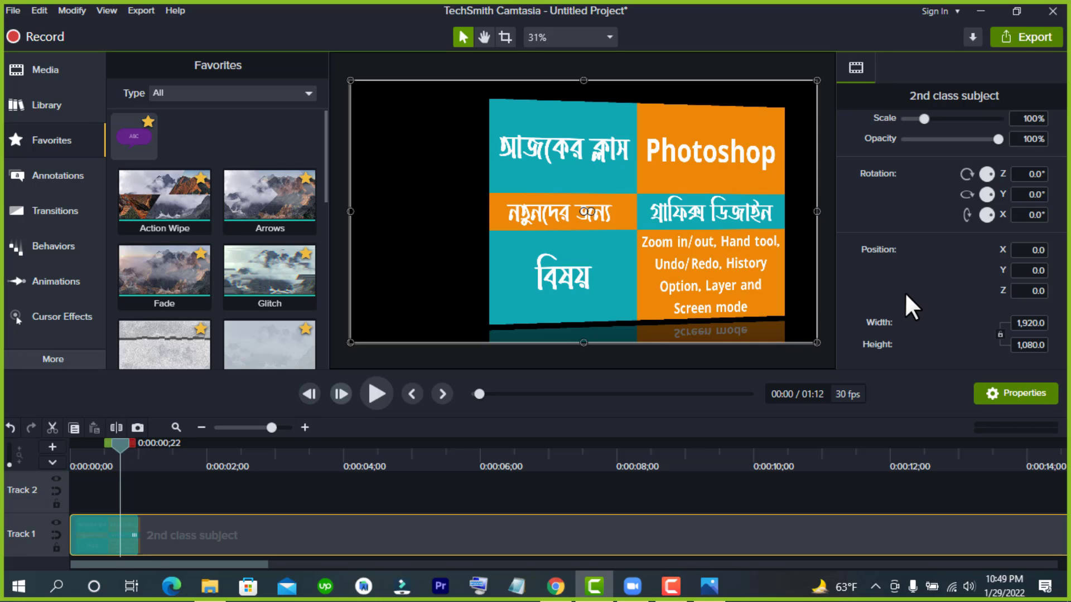
{"action": "left_click", "coordinate": [259, 428]}
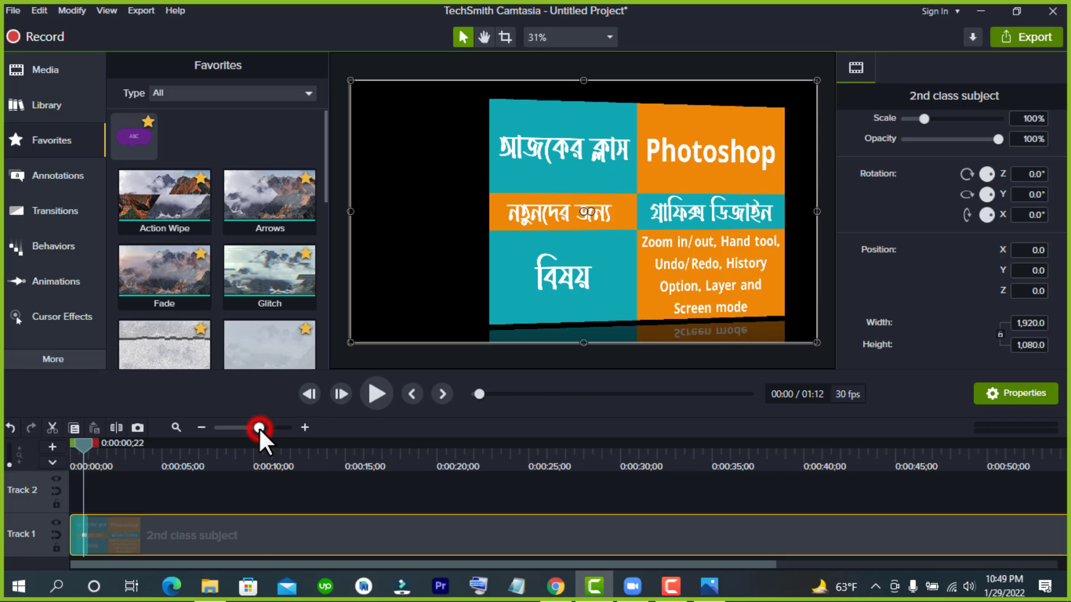
{"action": "left_click", "coordinate": [281, 461]}
{"action": "left_click", "coordinate": [377, 393]}
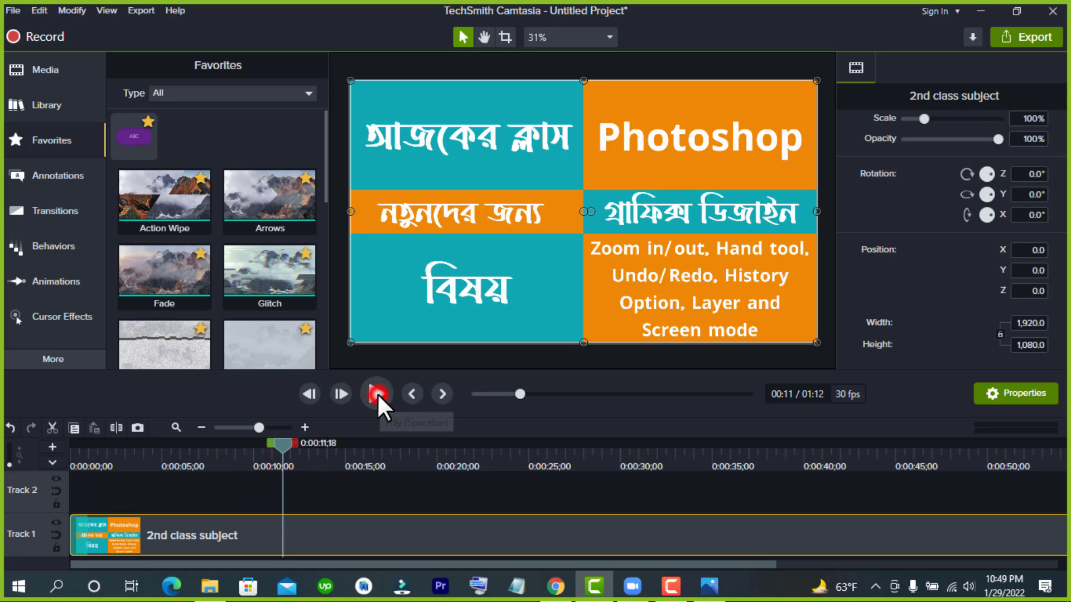
{"action": "left_click", "coordinate": [377, 393]}
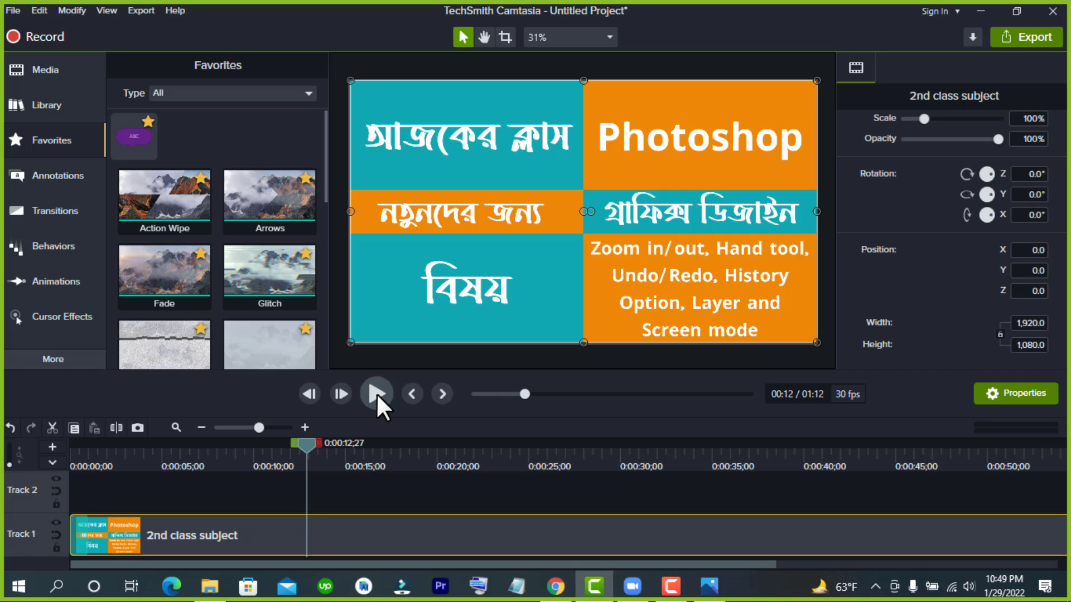
{"action": "left_click", "coordinate": [377, 393]}
{"action": "left_click", "coordinate": [376, 393]}
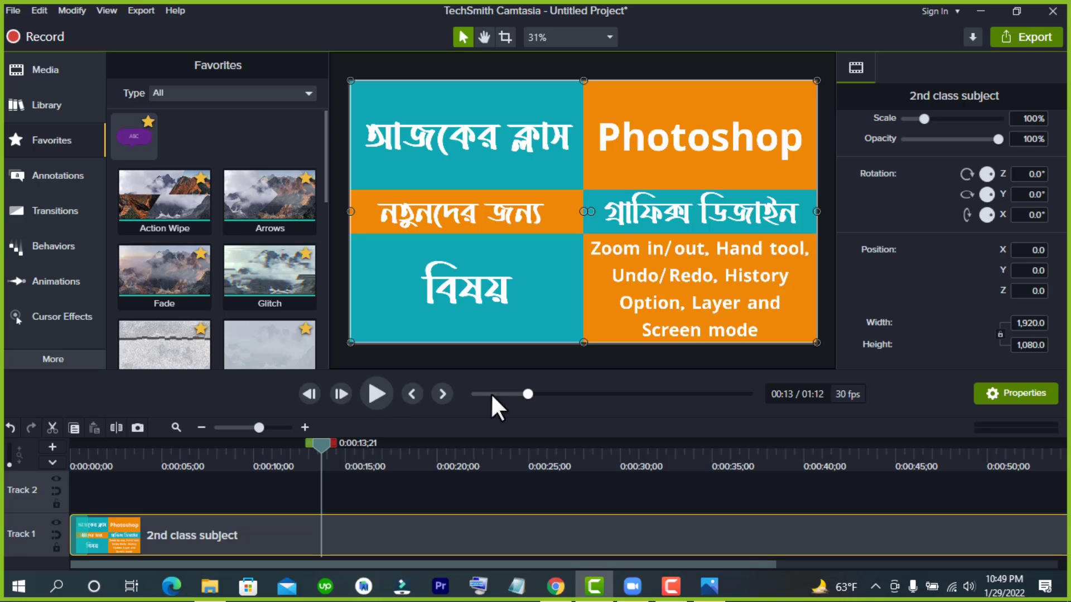
- Scrub the preview to various points along the 2nd class subject clip, between about 3 seconds and 1:06
{"action": "left_click_drag", "start_coordinate": [530, 394], "coordinate": [707, 391]}
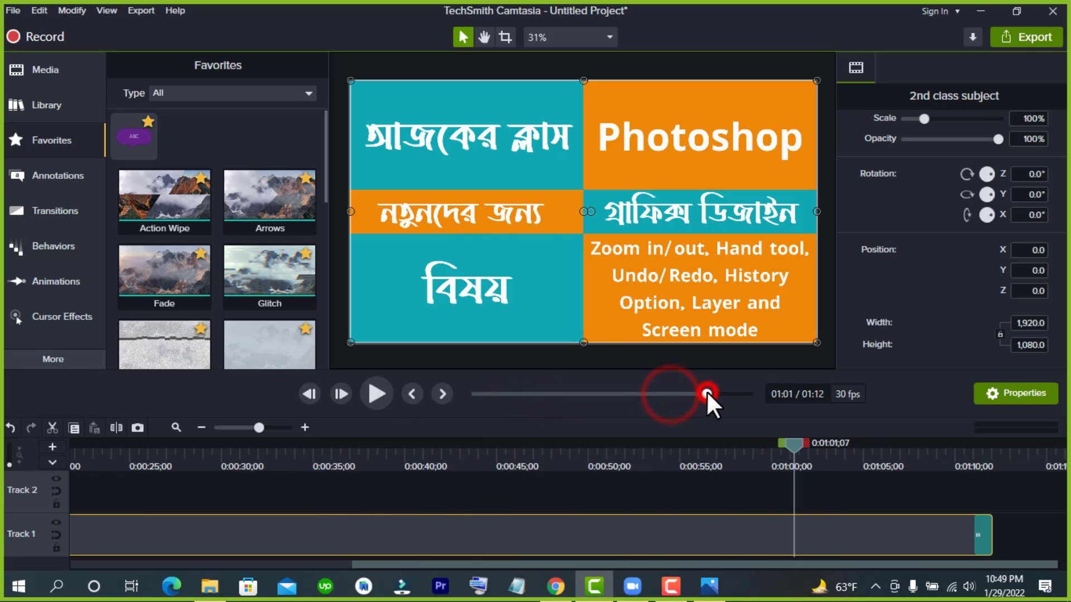
{"action": "left_click", "coordinate": [555, 394]}
{"action": "left_click_drag", "start_coordinate": [554, 391], "coordinate": [663, 396]}
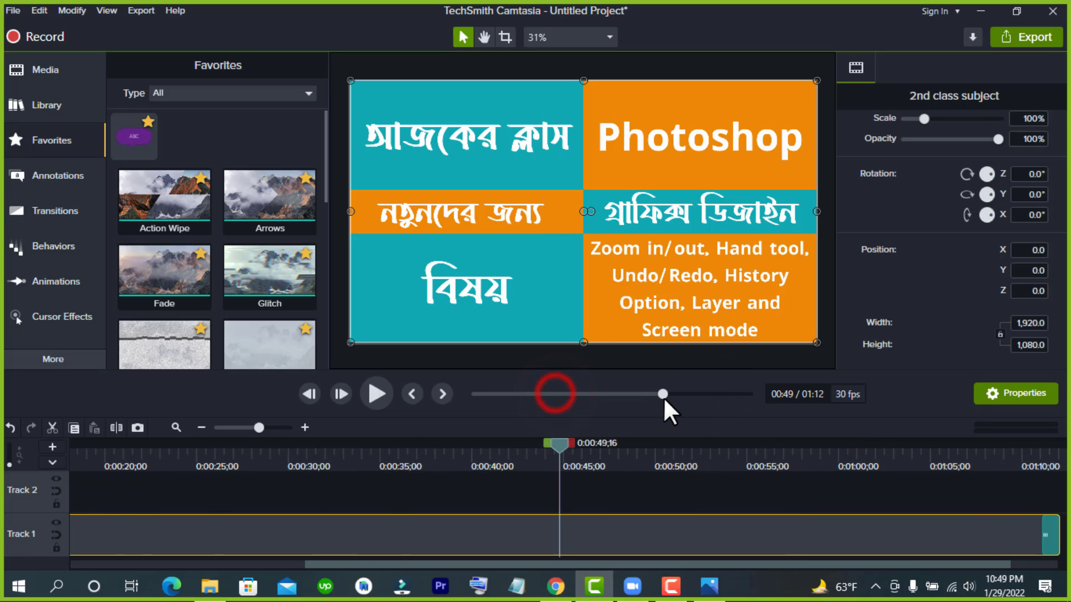
{"action": "left_click", "coordinate": [726, 393]}
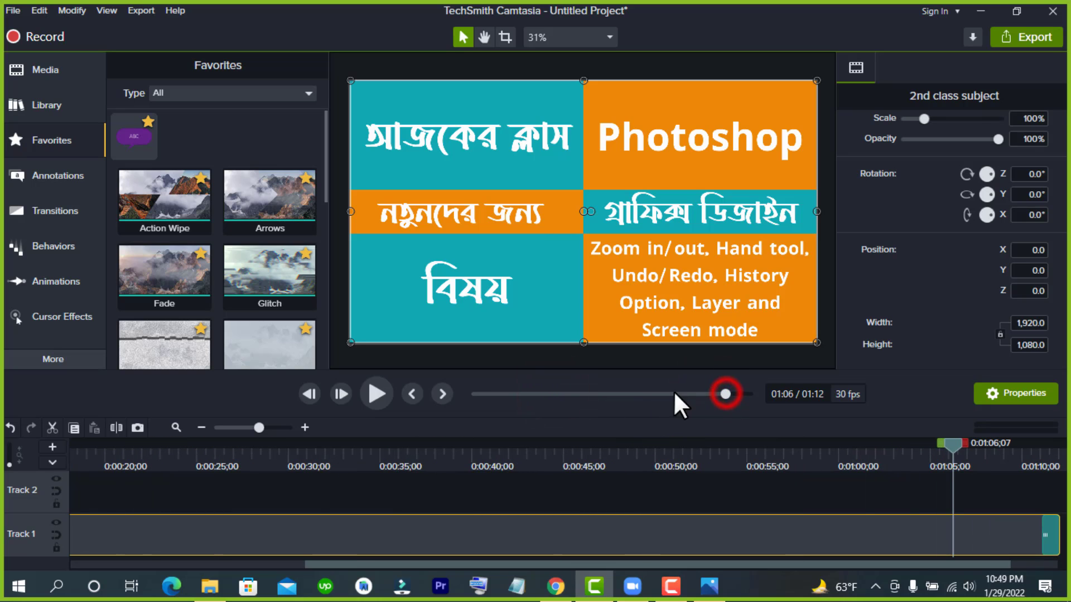
{"action": "left_click", "coordinate": [533, 393]}
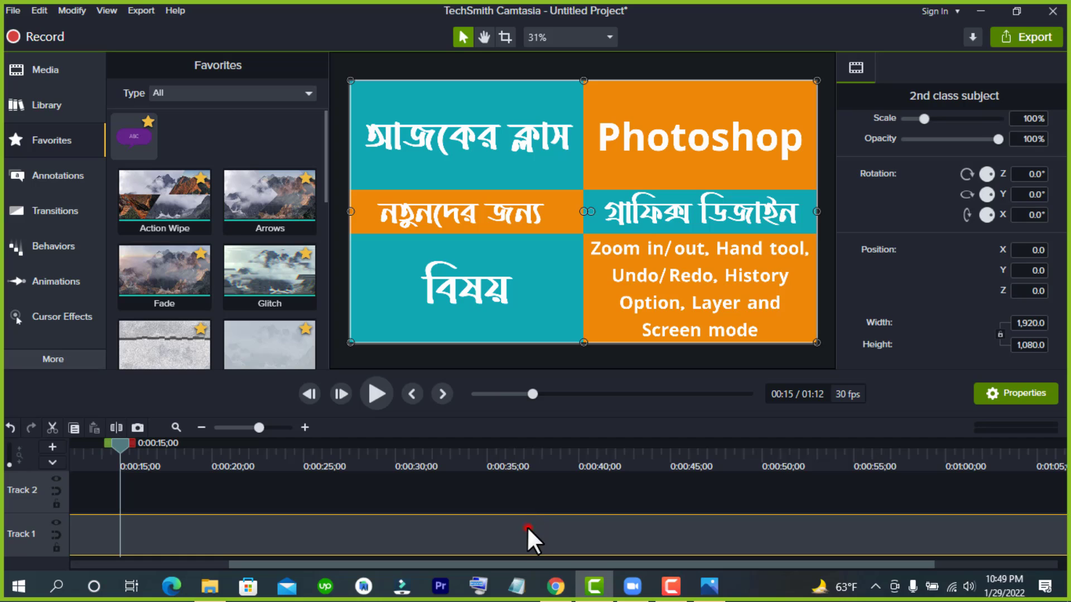
{"action": "left_click", "coordinate": [517, 500]}
{"action": "left_click", "coordinate": [622, 393]}
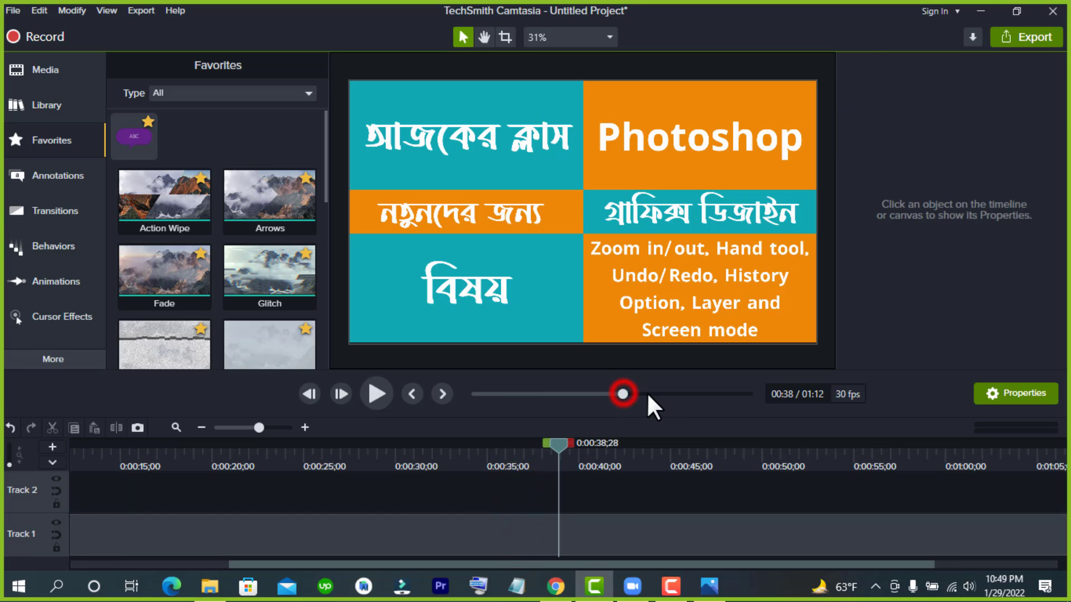
{"action": "left_click", "coordinate": [712, 394]}
{"action": "left_click", "coordinate": [518, 394]}
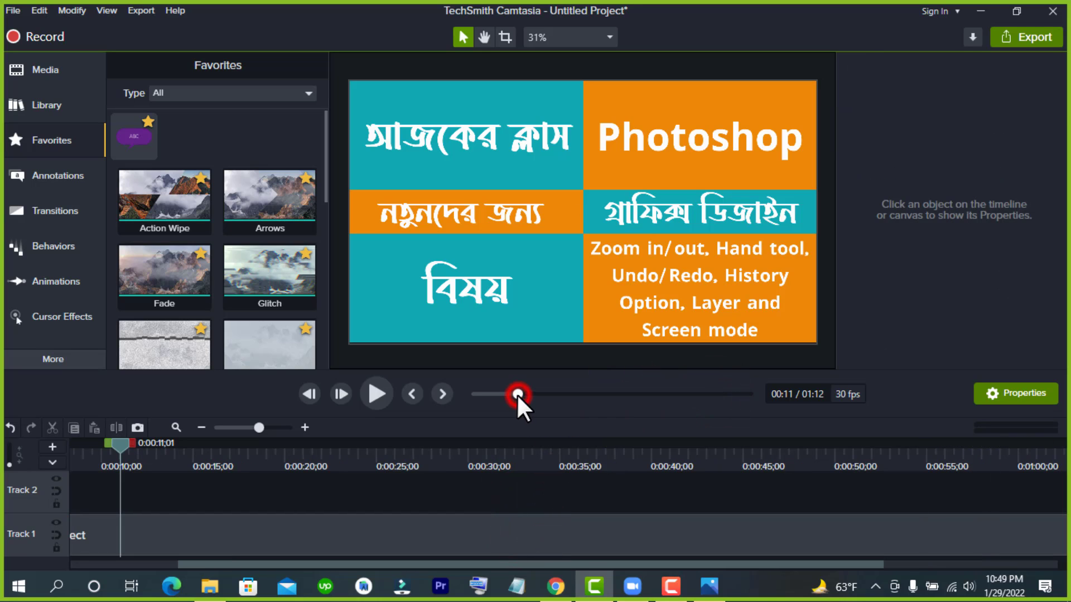
{"action": "left_click", "coordinate": [489, 394]}
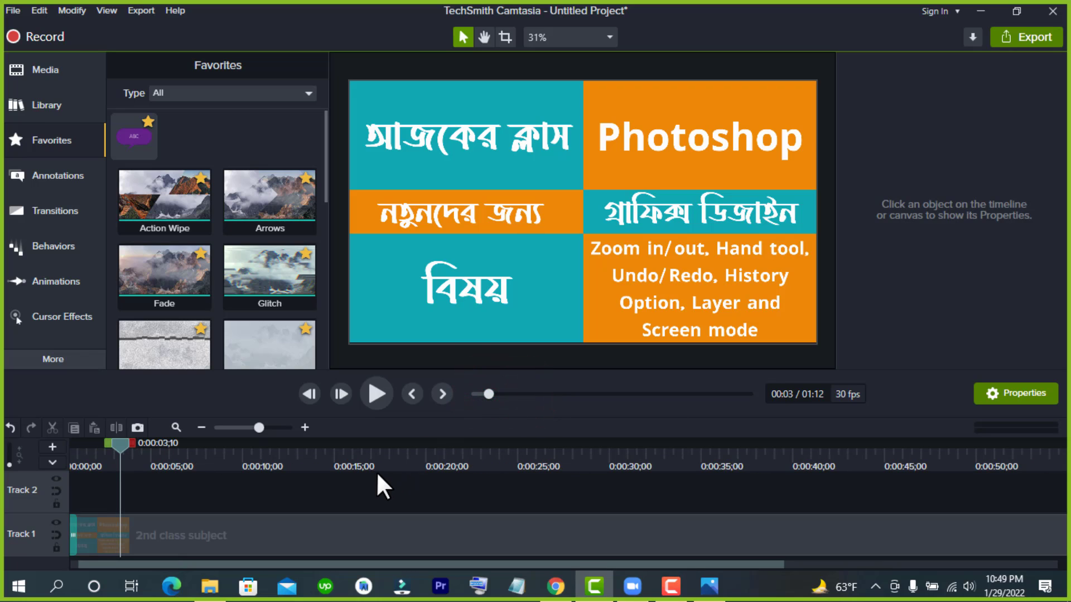
{"action": "left_click", "coordinate": [349, 492]}
{"action": "left_click", "coordinate": [292, 530]}
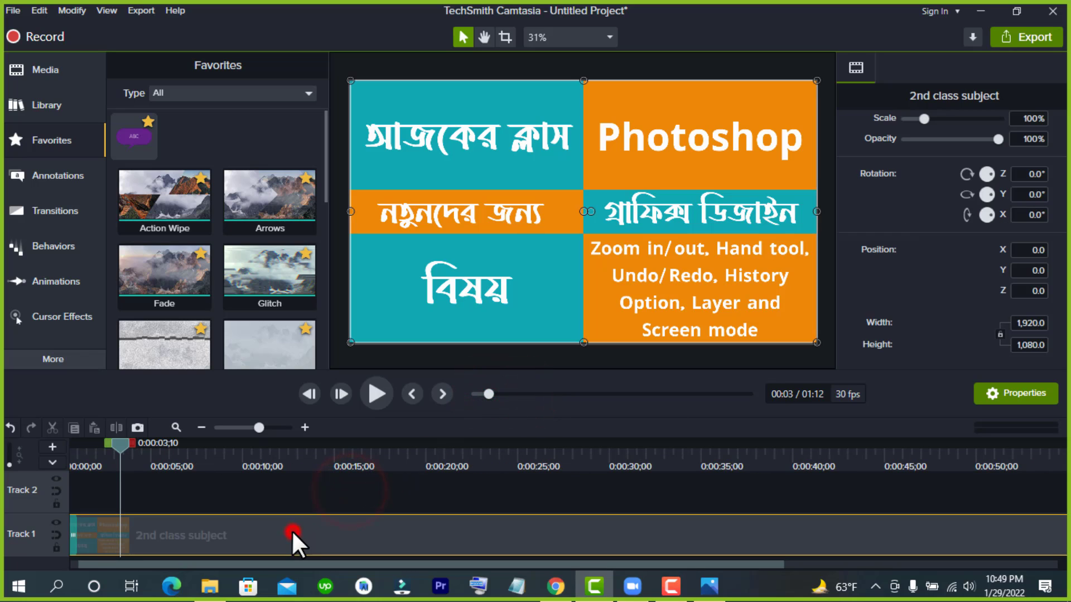
- Show the Media Bin and delete the 2nd class subject clip from Track 1
{"action": "left_click", "coordinate": [273, 428]}
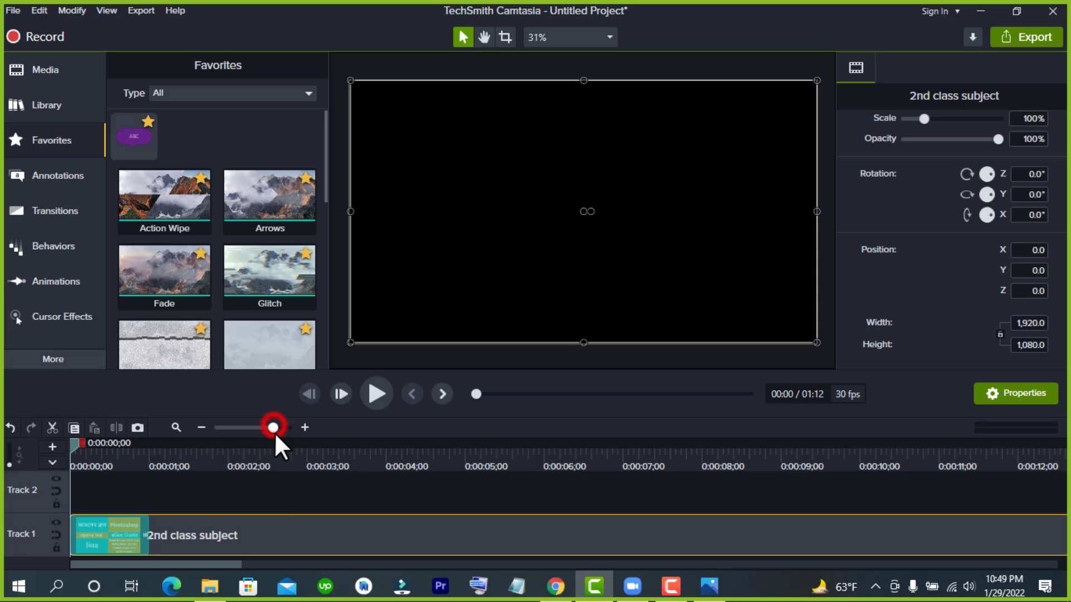
{"action": "left_click", "coordinate": [282, 485]}
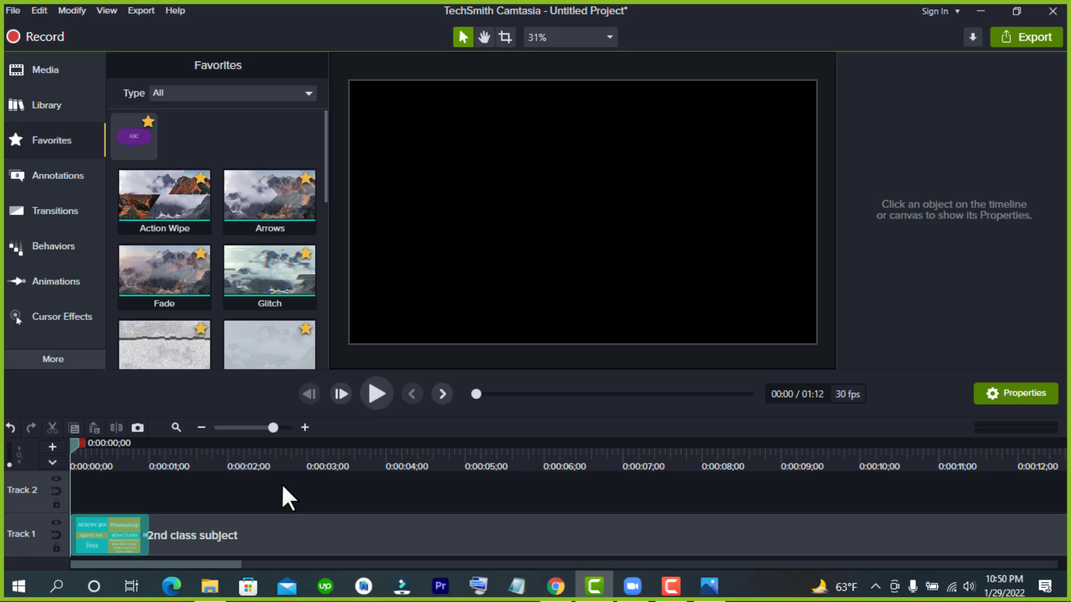
{"action": "left_click", "coordinate": [55, 71]}
{"action": "left_click", "coordinate": [171, 551]}
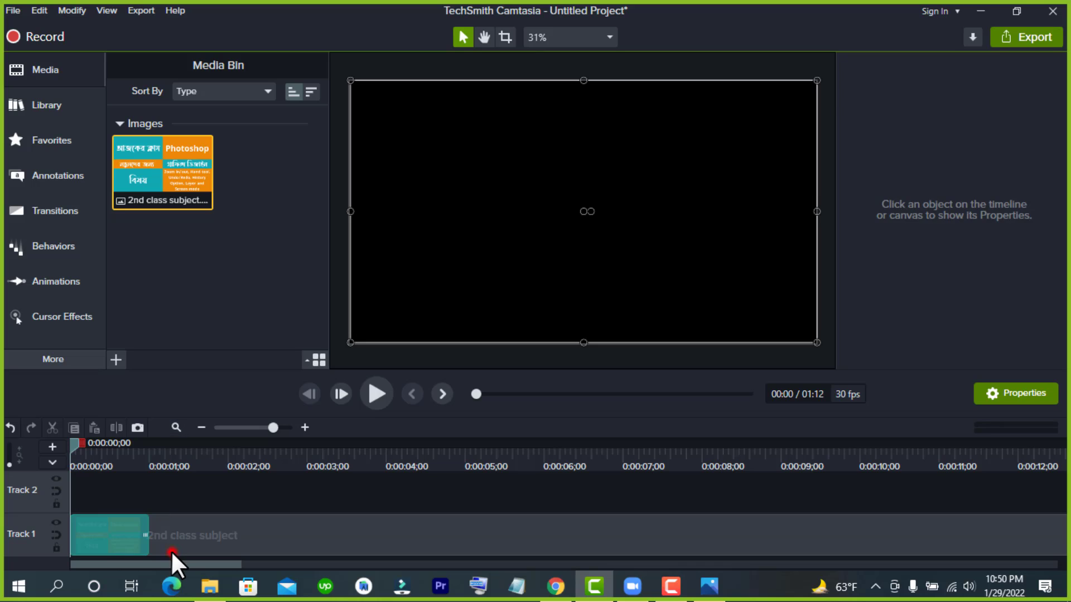
{"action": "key", "text": "Delete"}
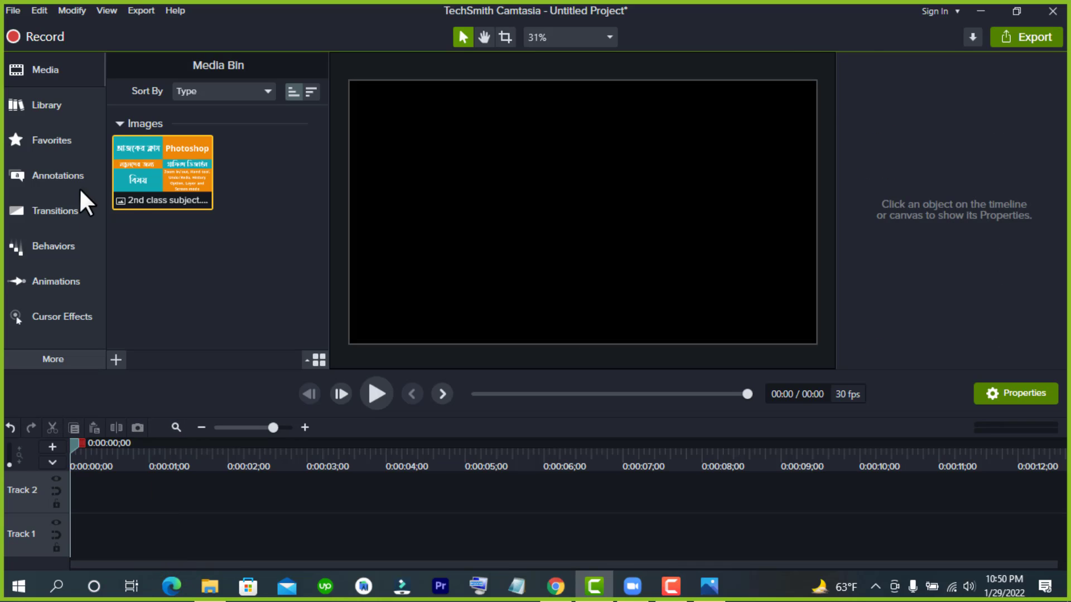
- Add the classroomzoom video from the library's Motion Backgrounds folder to the timeline at the playhead
{"action": "left_click", "coordinate": [53, 108]}
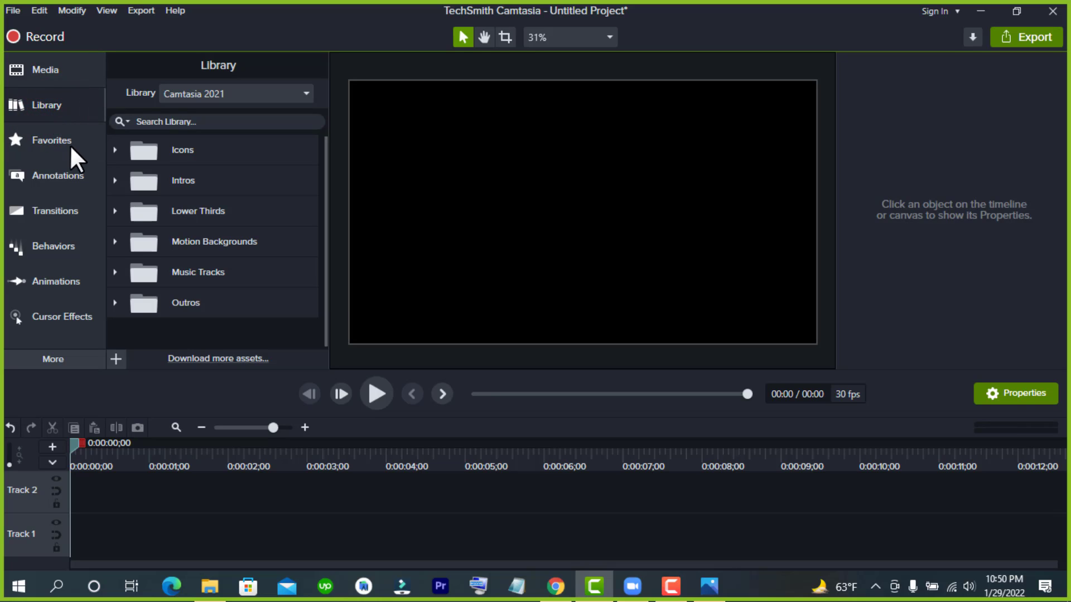
{"action": "left_click", "coordinate": [115, 242]}
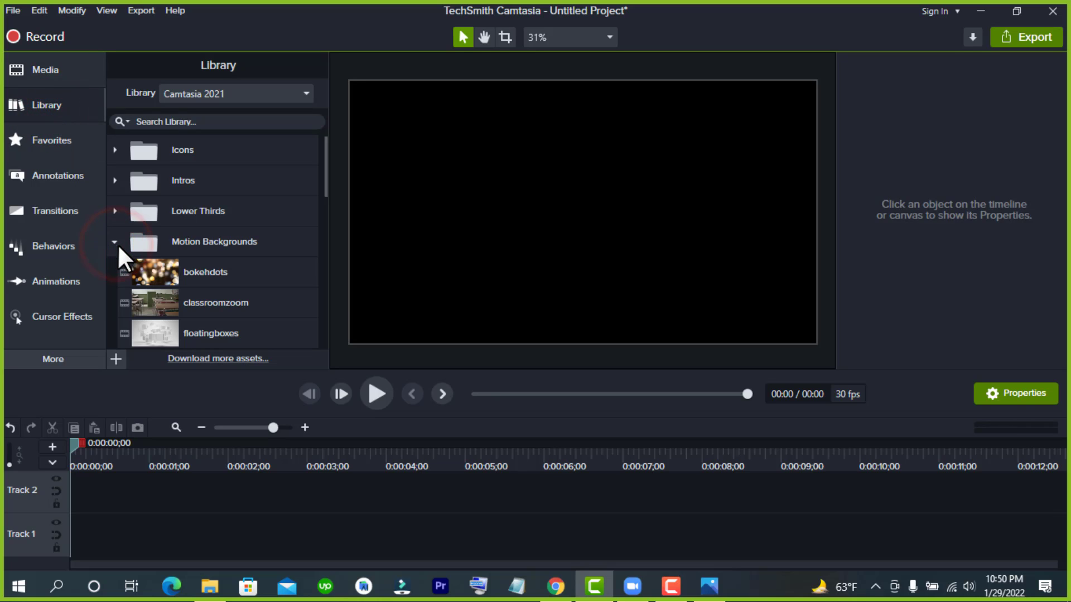
{"action": "scroll", "coordinate": [200, 271], "scroll_direction": "down", "scroll_amount": 3}
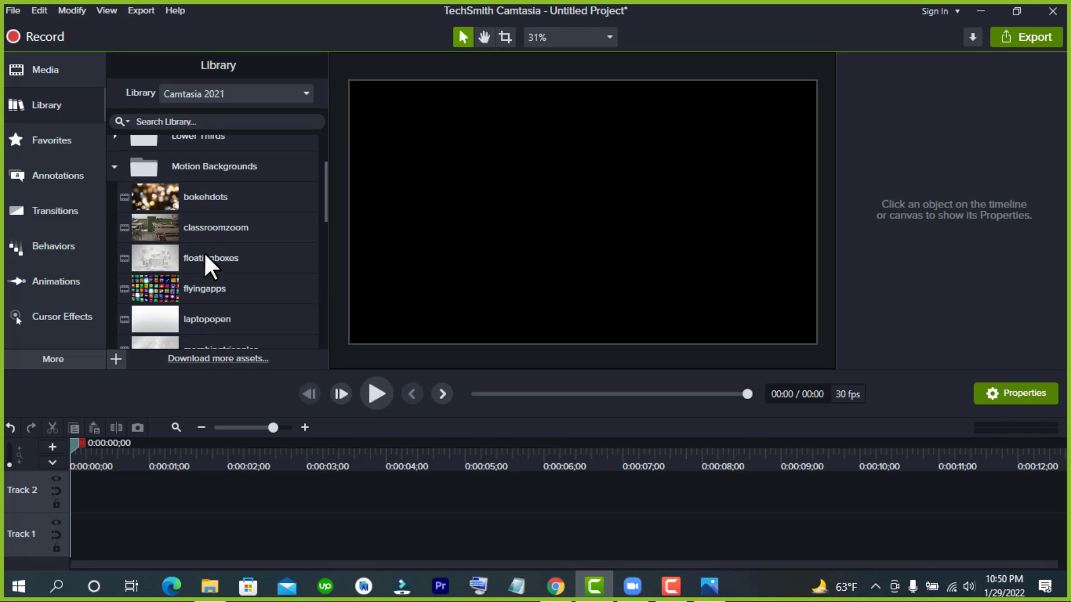
{"action": "right_click", "coordinate": [208, 230]}
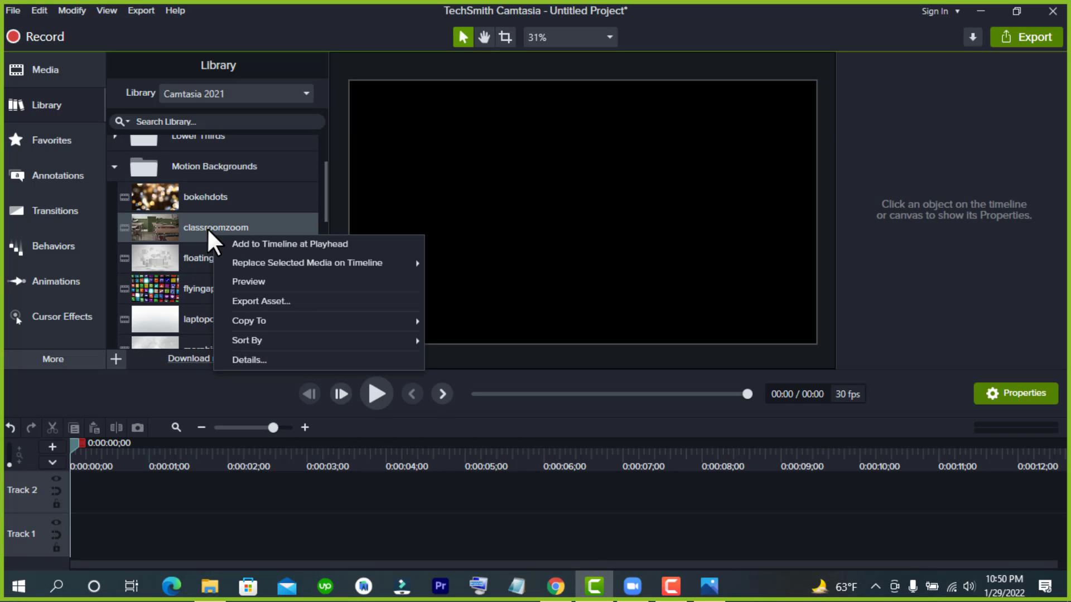
{"action": "left_click", "coordinate": [234, 244]}
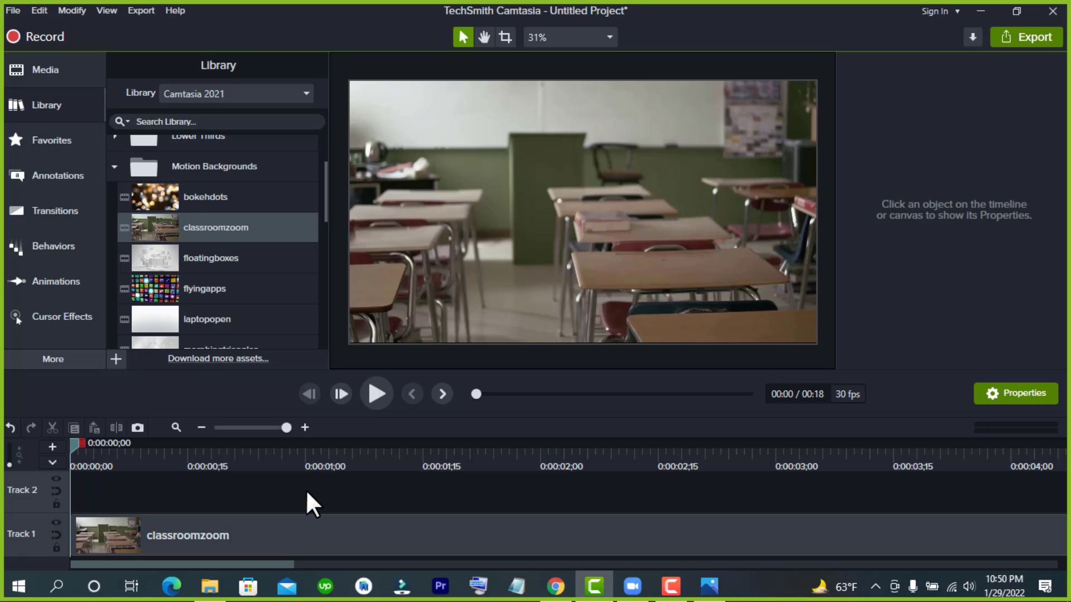
- Scrub the classroomzoom clip to 0:00:00;13 and return the playhead to the timeline start
{"action": "left_click", "coordinate": [275, 521]}
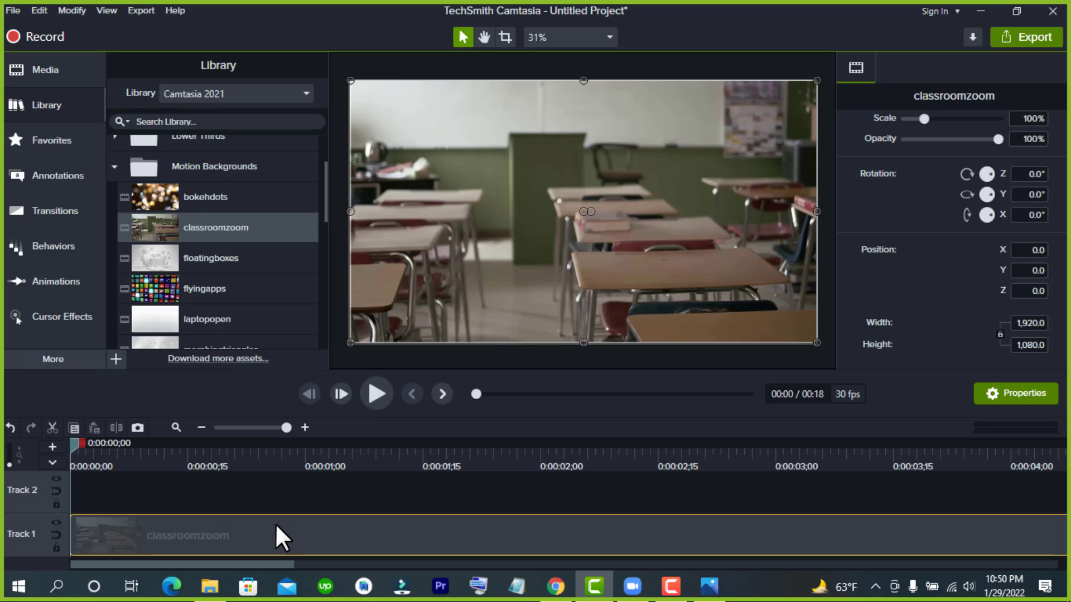
{"action": "left_click", "coordinate": [294, 490]}
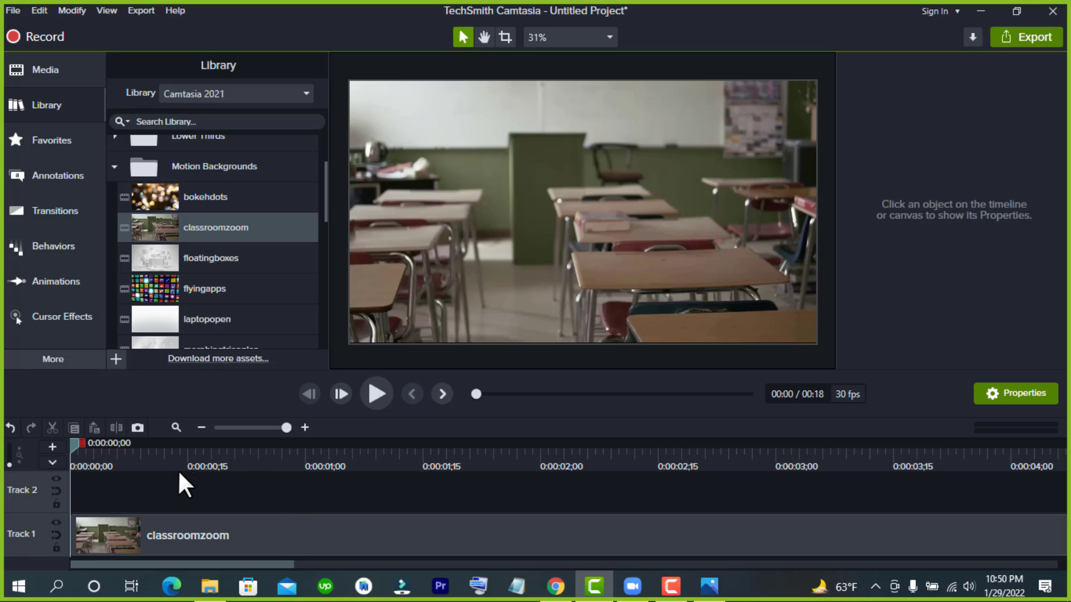
{"action": "left_click", "coordinate": [188, 538]}
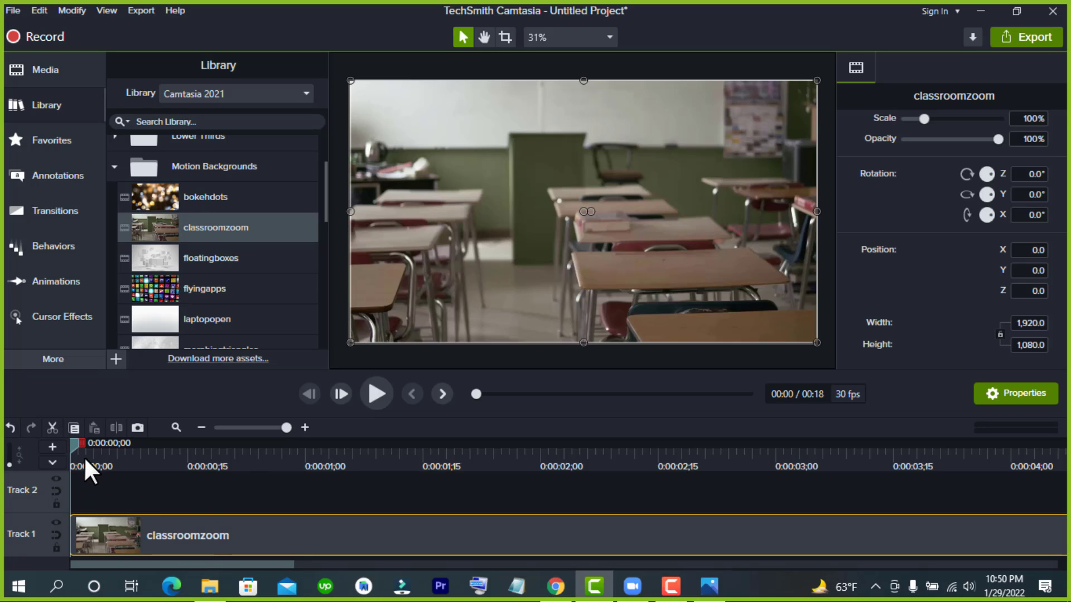
{"action": "left_click_drag", "start_coordinate": [78, 445], "coordinate": [173, 459]}
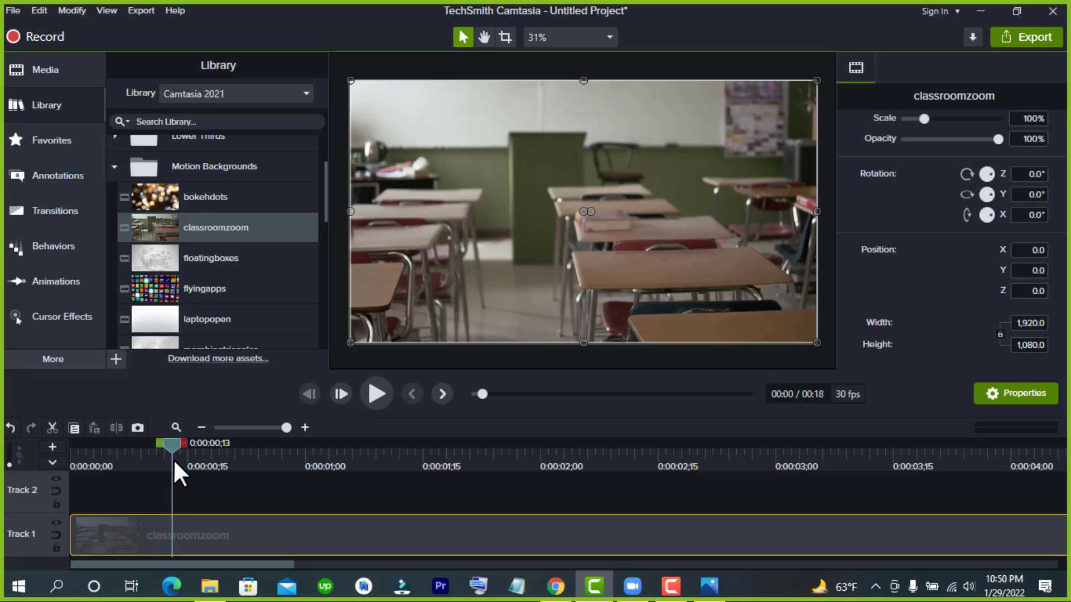
{"action": "left_click", "coordinate": [199, 493]}
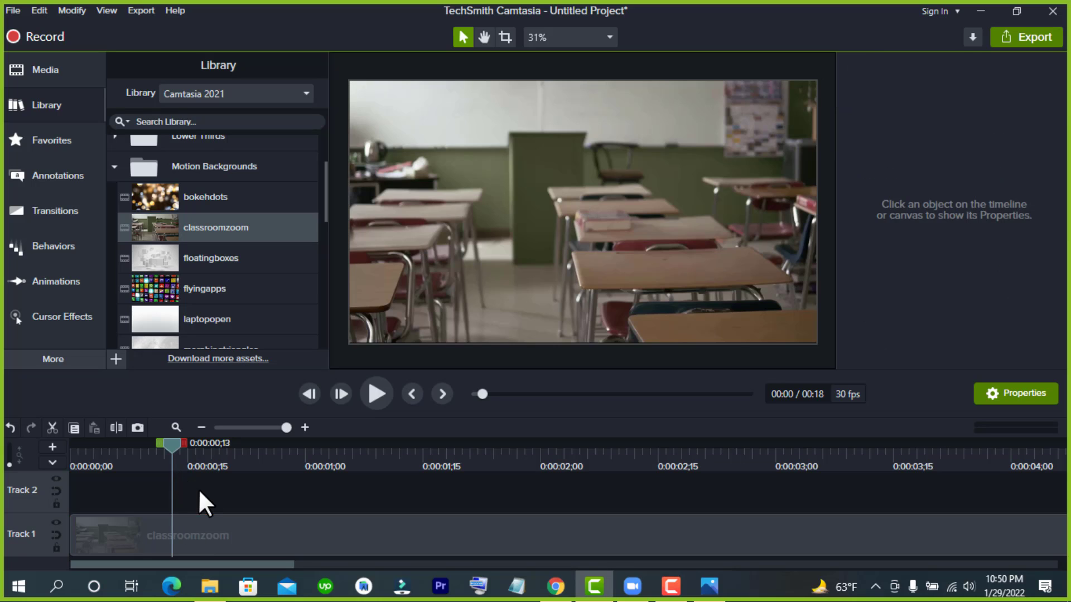
{"action": "left_click", "coordinate": [198, 533]}
{"action": "key", "text": "Home"}
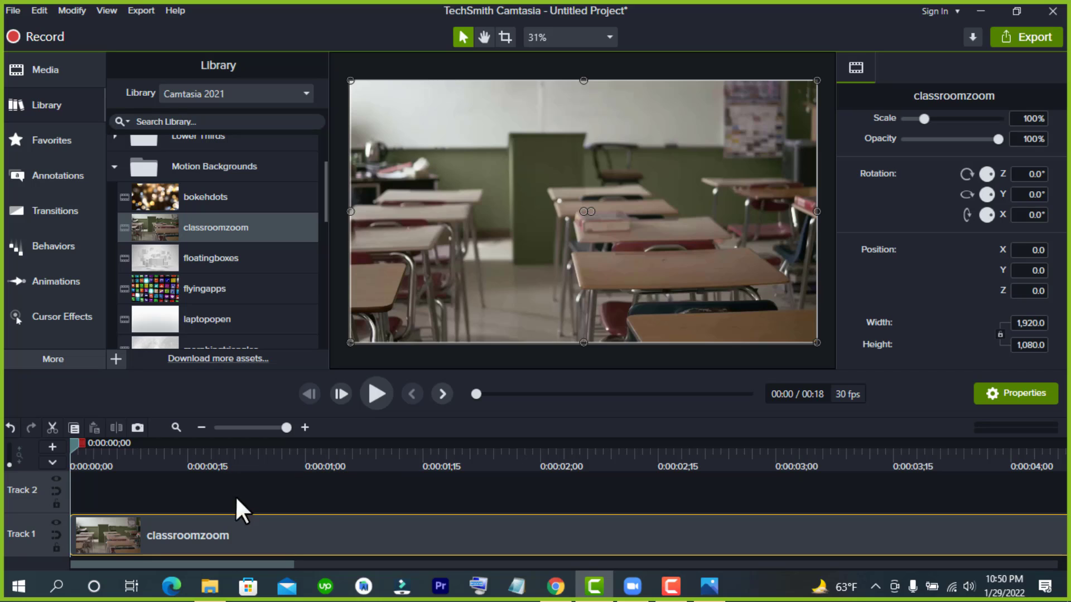
- Split the classroomzoom clip at 0:00:01;00 and select its first piece
{"action": "left_click_drag", "start_coordinate": [265, 448], "coordinate": [309, 443]}
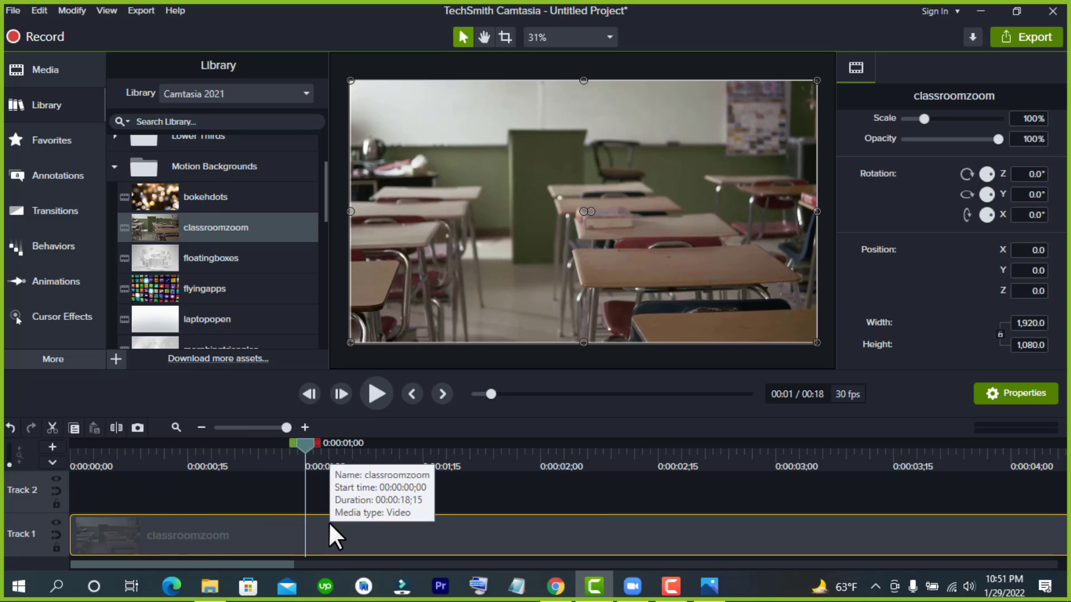
{"action": "left_click", "coordinate": [115, 427]}
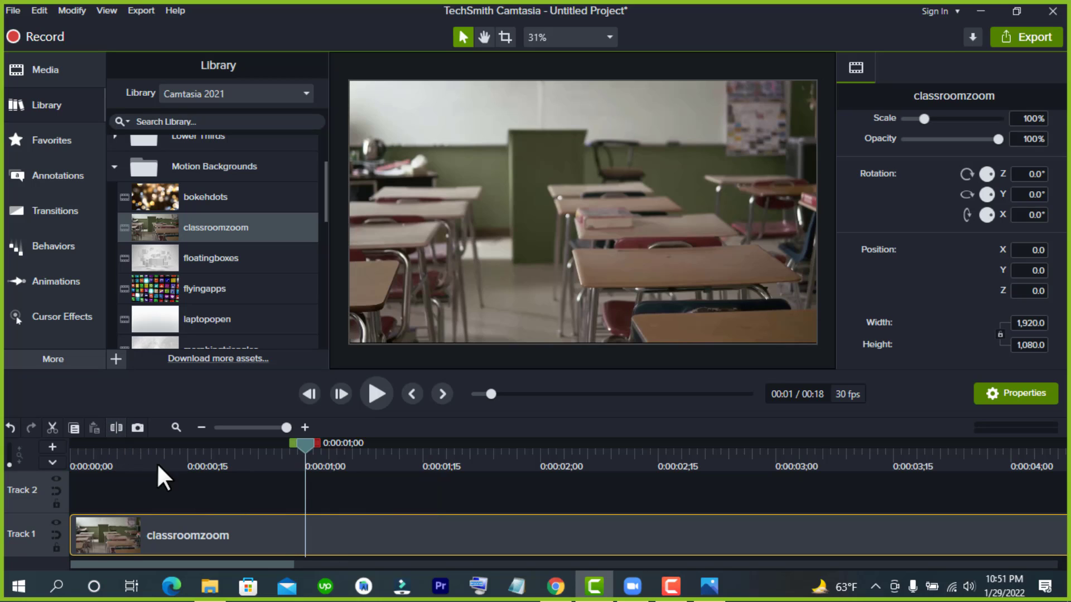
{"action": "left_click", "coordinate": [264, 536]}
{"action": "left_click_drag", "start_coordinate": [263, 534], "coordinate": [263, 534]}
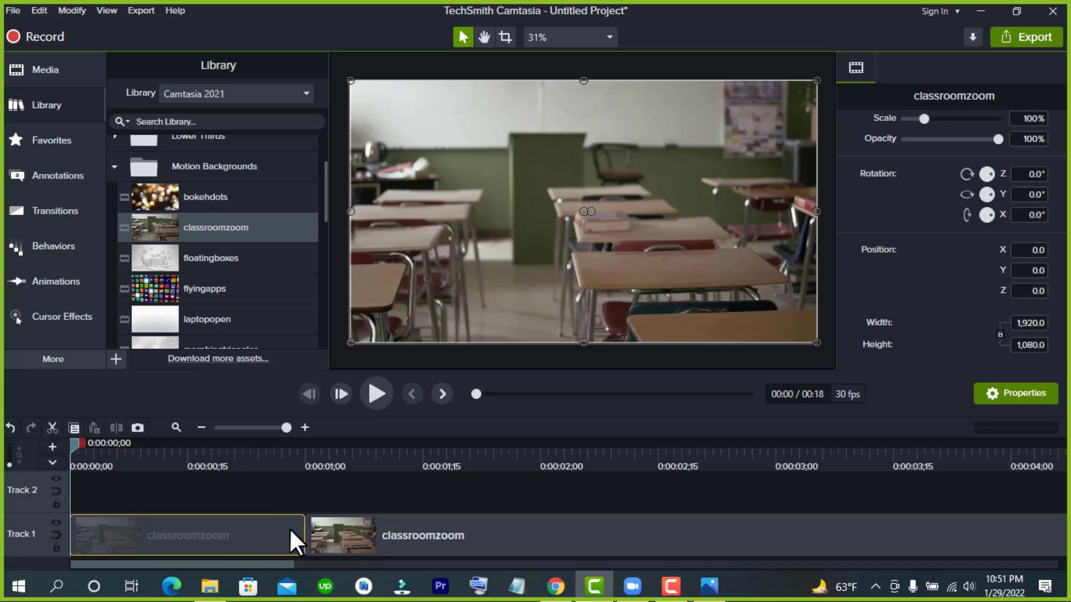
- Play the first one-second piece of classroomzoom from the timeline start
{"action": "left_click", "coordinate": [336, 531]}
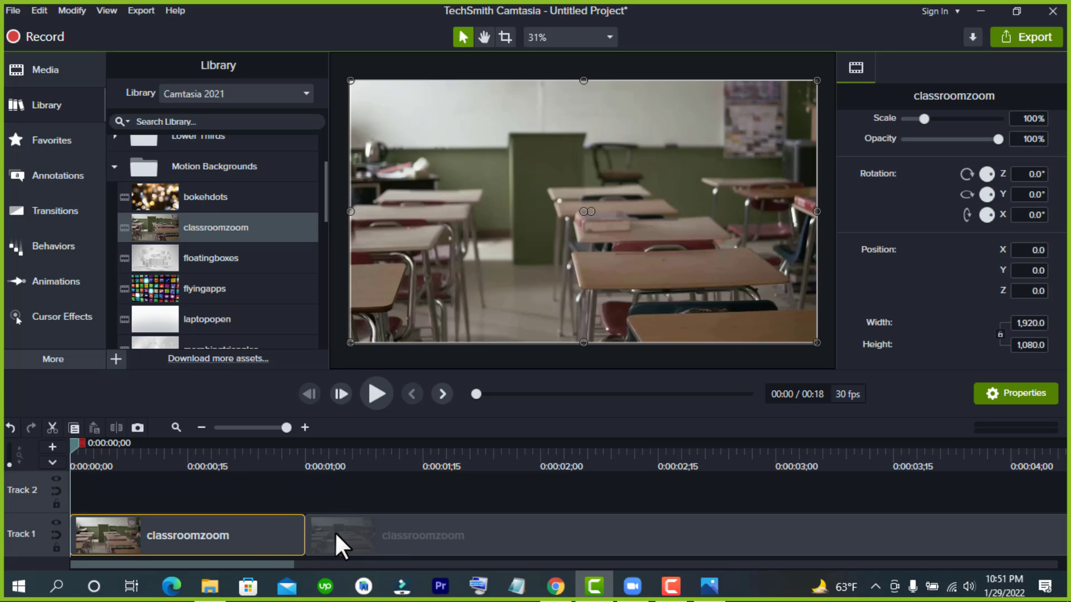
{"action": "left_click", "coordinate": [280, 528]}
{"action": "left_click", "coordinate": [378, 395]}
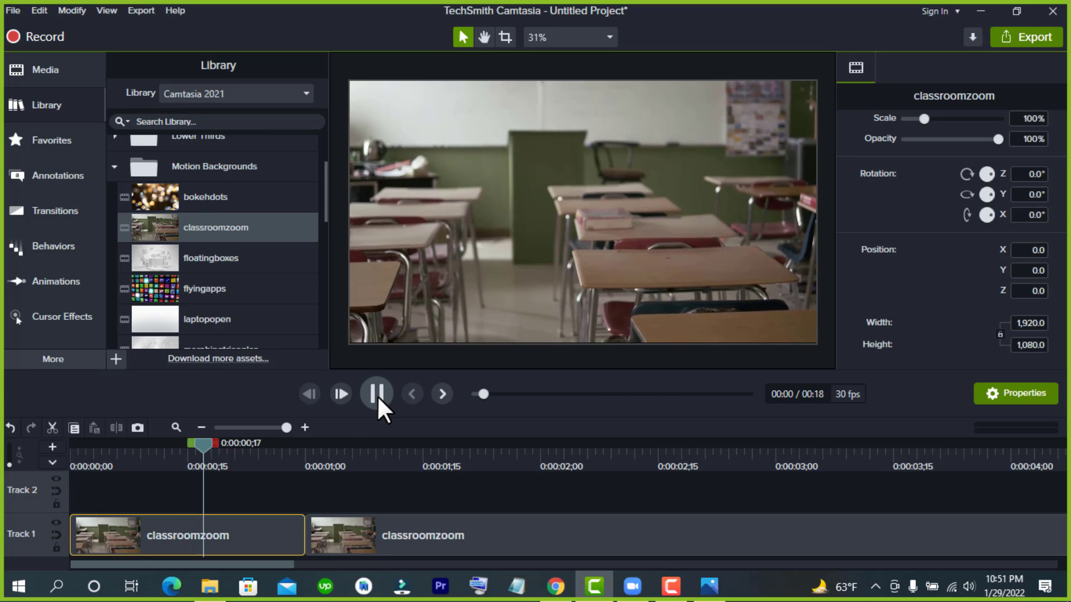
- Split the second classroomzoom piece at 0:00:02;00
{"action": "left_click_drag", "start_coordinate": [334, 542], "coordinate": [333, 543]}
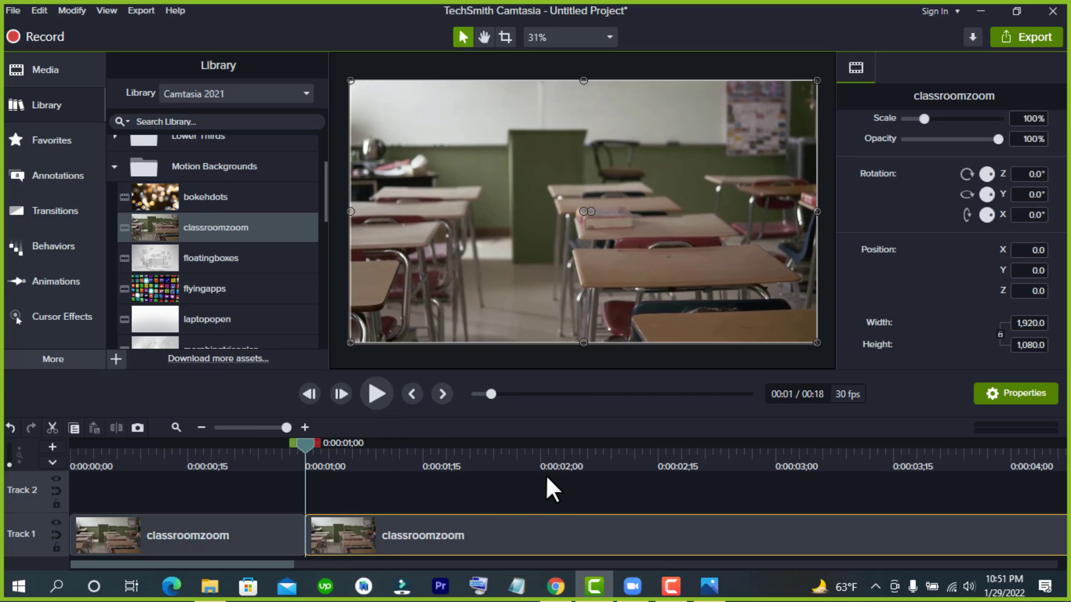
{"action": "left_click", "coordinate": [540, 461]}
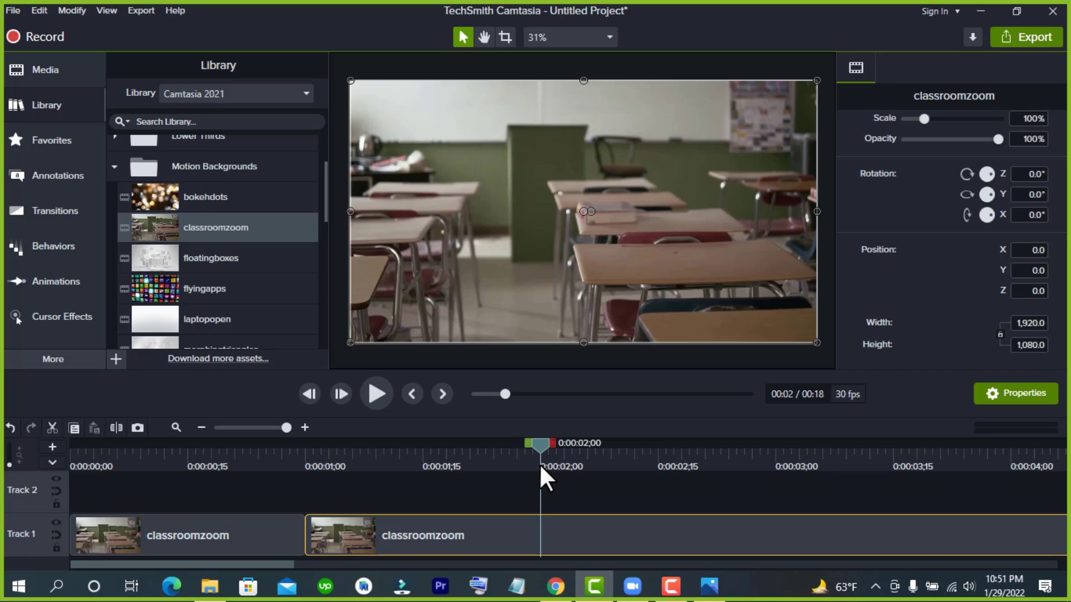
{"action": "key", "text": "s"}
- Select the first classroomzoom piece and step through it frame by frame from the timeline start to 0:00:00;12
{"action": "left_click", "coordinate": [260, 528]}
{"action": "key", "text": "ctrl+Home"}
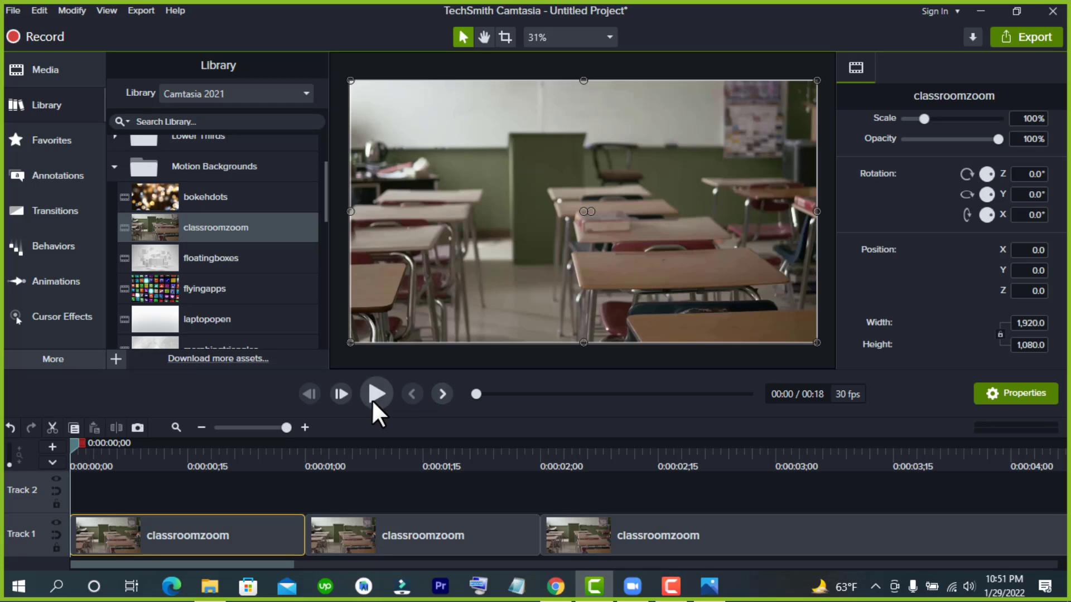
{"action": "left_click", "coordinate": [340, 395]}
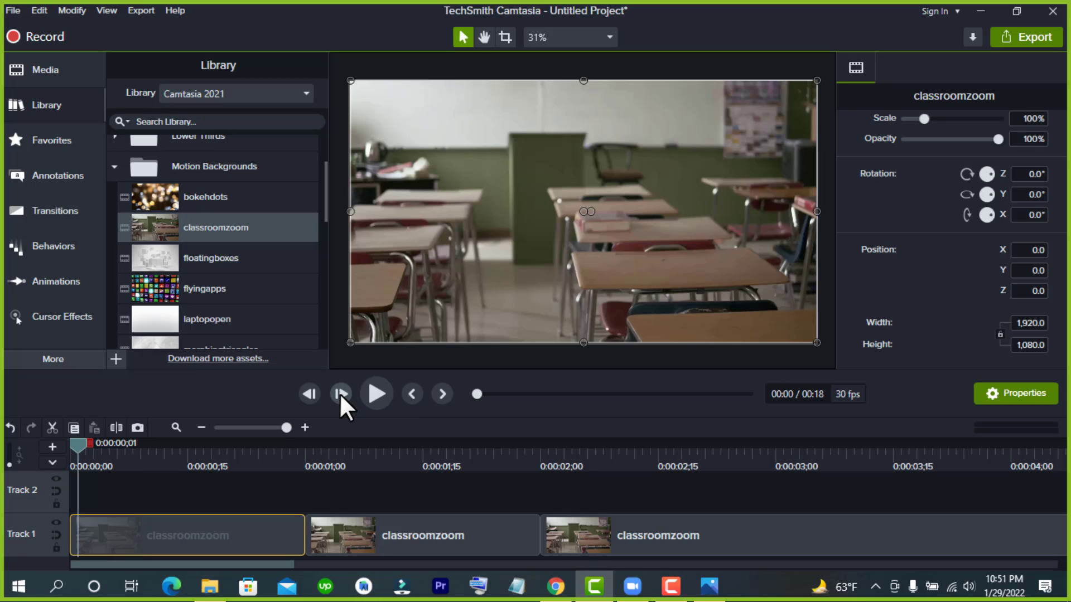
{"action": "left_click", "coordinate": [340, 394]}
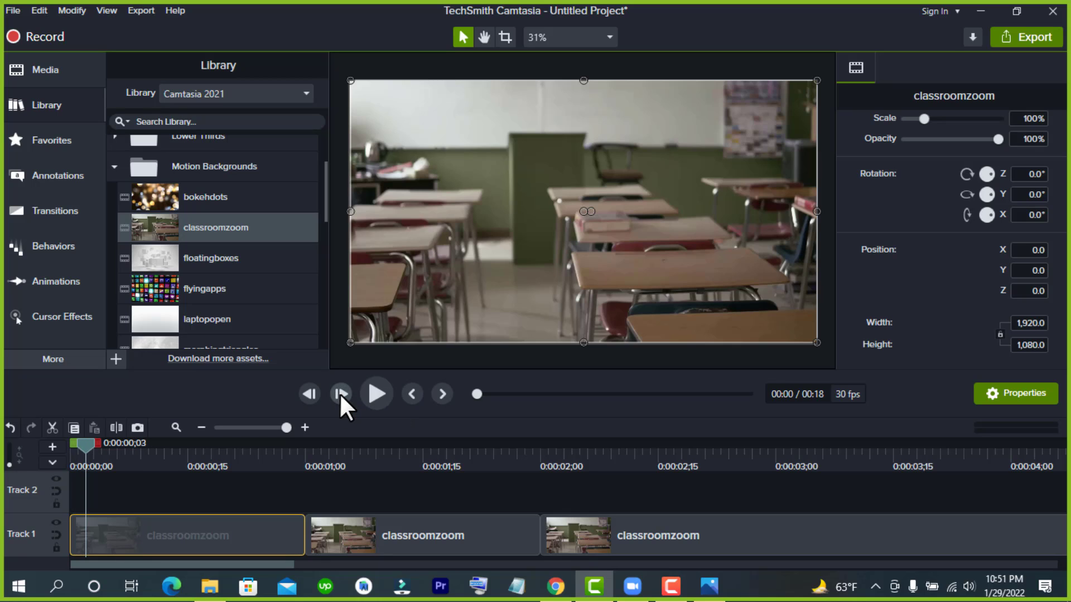
{"action": "left_click", "coordinate": [340, 395]}
{"action": "left_click", "coordinate": [341, 394]}
{"action": "left_click", "coordinate": [340, 394]}
{"action": "left_click", "coordinate": [341, 393]}
{"action": "left_click", "coordinate": [340, 394]}
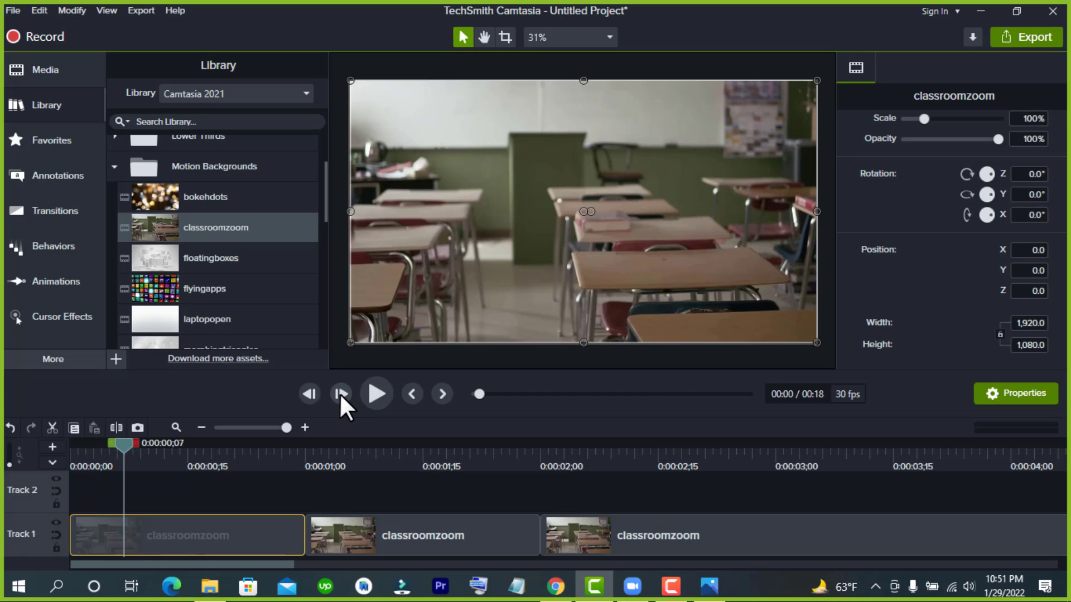
{"action": "left_click", "coordinate": [340, 395]}
{"action": "left_click", "coordinate": [341, 394]}
{"action": "left_click", "coordinate": [341, 394]}
{"action": "left_click", "coordinate": [341, 394]}
{"action": "left_click", "coordinate": [341, 394]}
{"action": "left_click", "coordinate": [341, 394]}
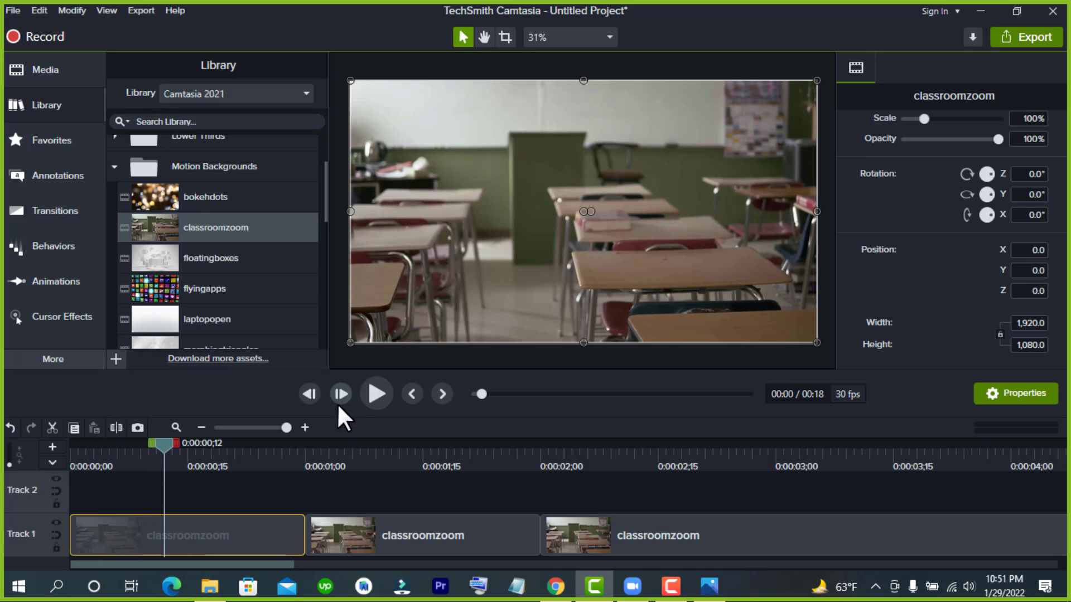
- Step forward three frames from the timeline start again, and move the playhead to the first cut at 0:00:01;00
{"action": "left_click", "coordinate": [289, 454]}
{"action": "key", "text": "ctrl+Home"}
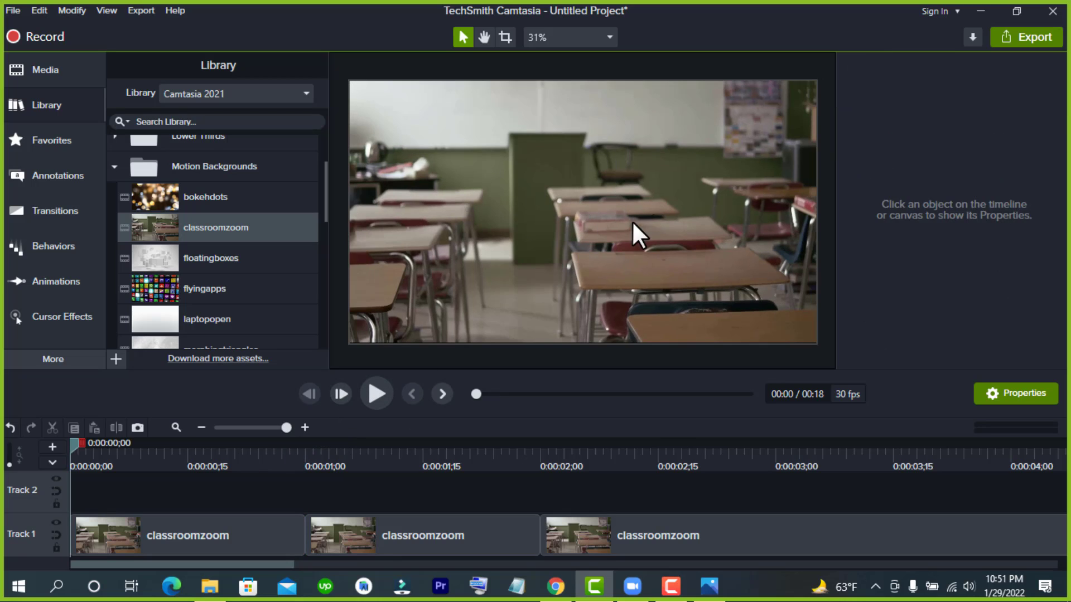
{"action": "left_click", "coordinate": [343, 396]}
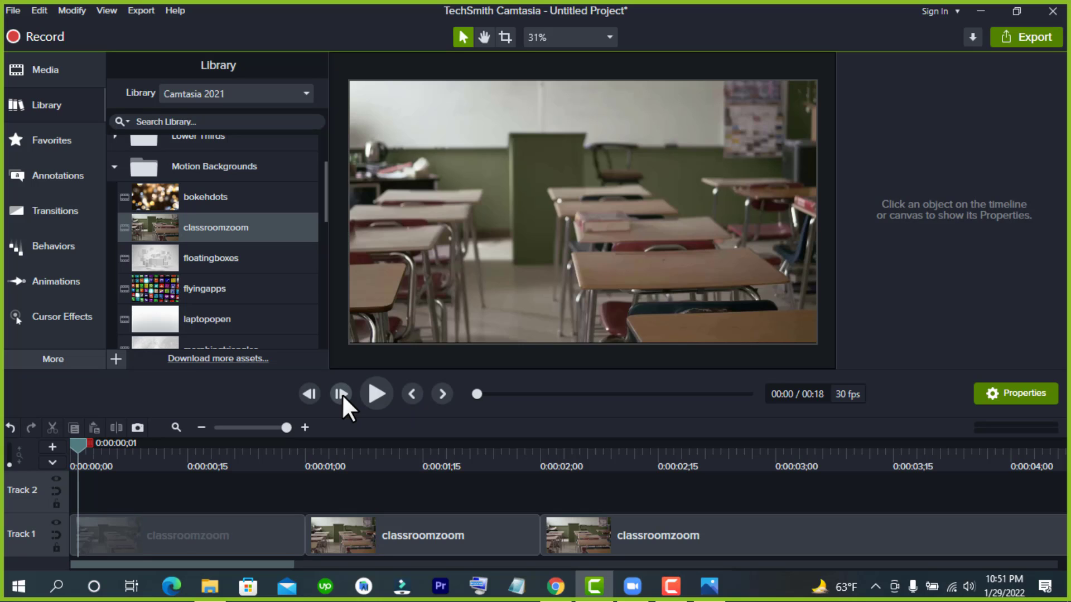
{"action": "left_click", "coordinate": [342, 393]}
{"action": "left_click", "coordinate": [343, 394]}
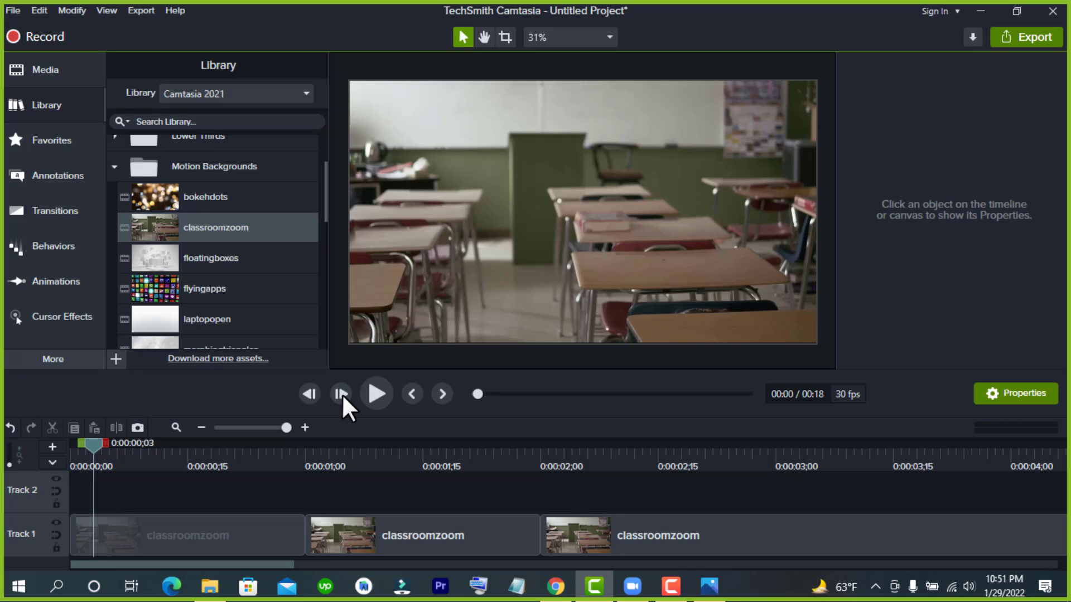
{"action": "left_click", "coordinate": [295, 443]}
{"action": "left_click_drag", "start_coordinate": [297, 441], "coordinate": [41, 485]}
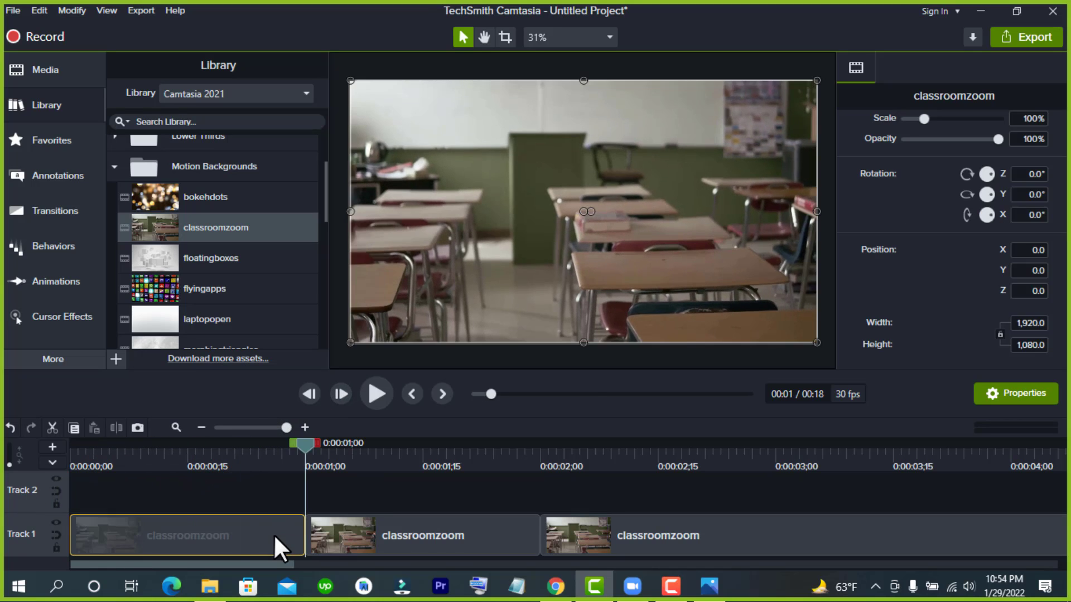
- Cut the beginning of the first classroomzoom piece into one-frame pieces, splitting at each successive frame from 0:00:00;01 through 0:00:00;06 and beyond
{"action": "key", "text": "ctrl+Home"}
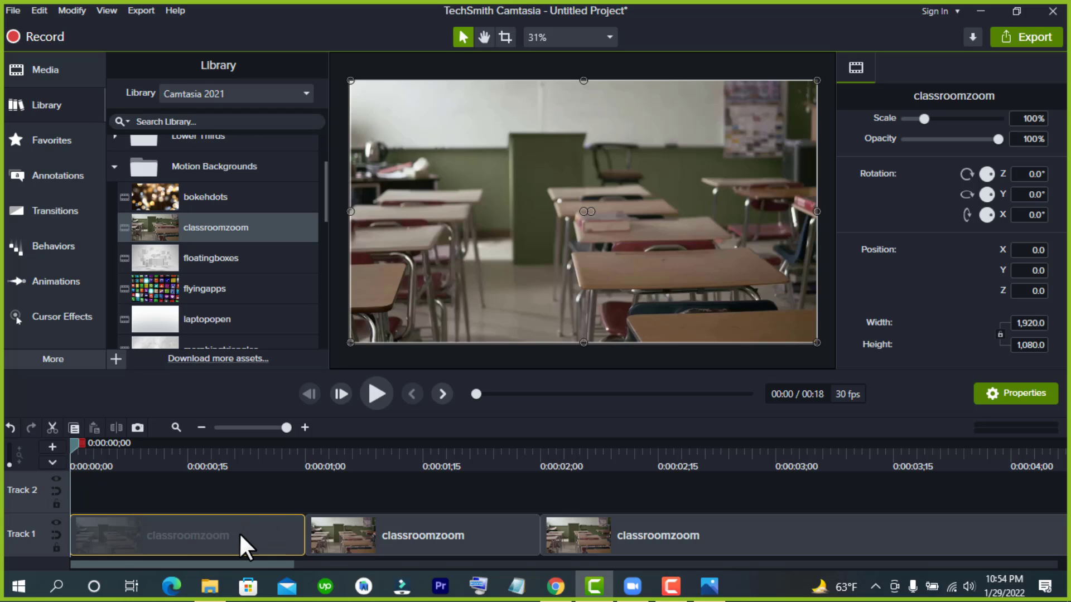
{"action": "key", "text": "period"}
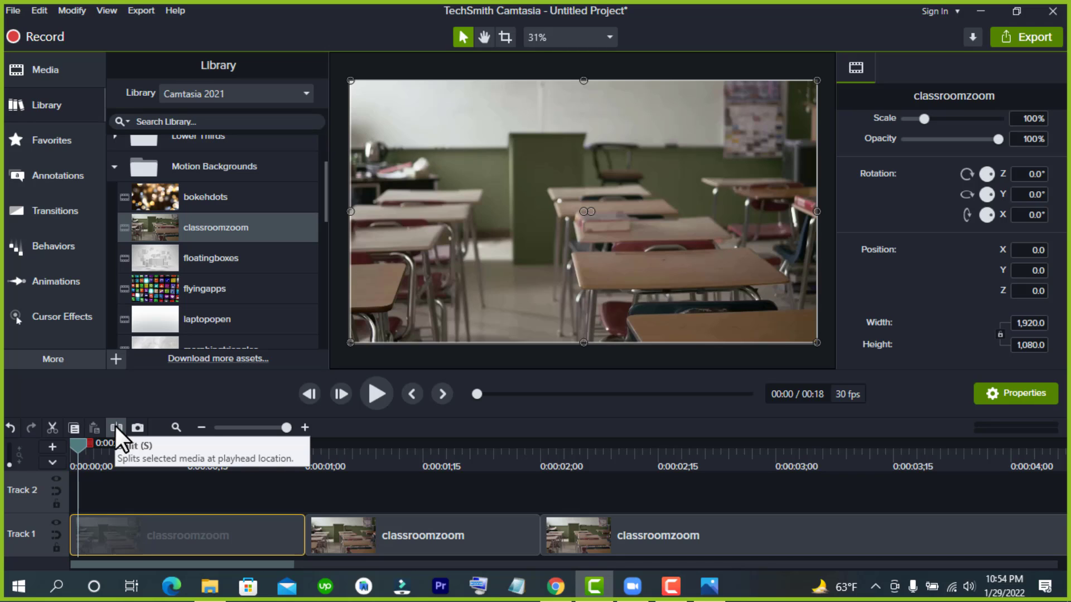
{"action": "left_click", "coordinate": [126, 490]}
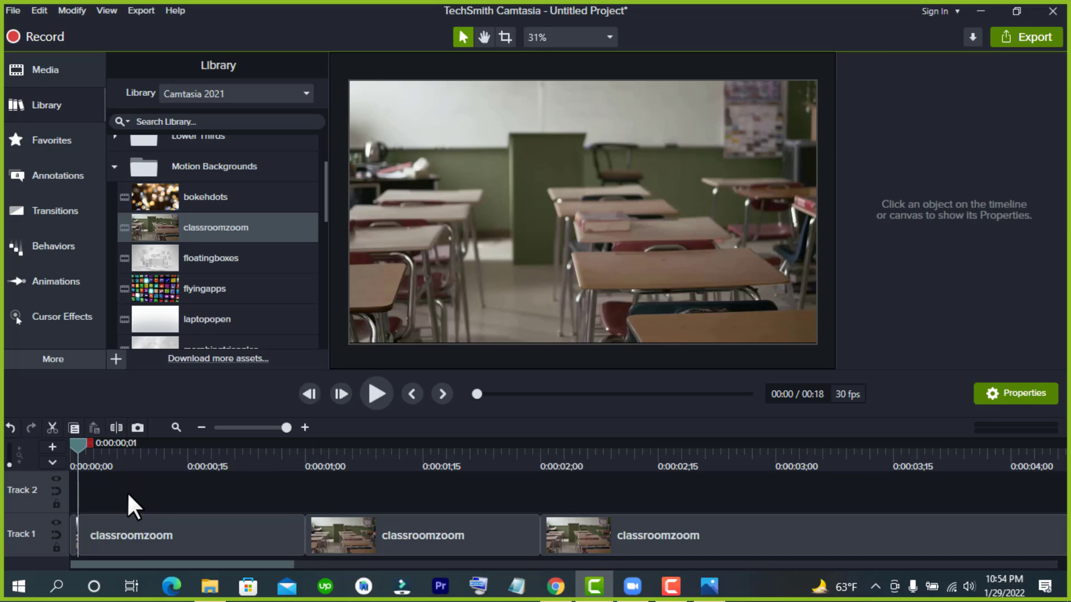
{"action": "left_click_drag", "start_coordinate": [126, 519], "coordinate": [129, 533]}
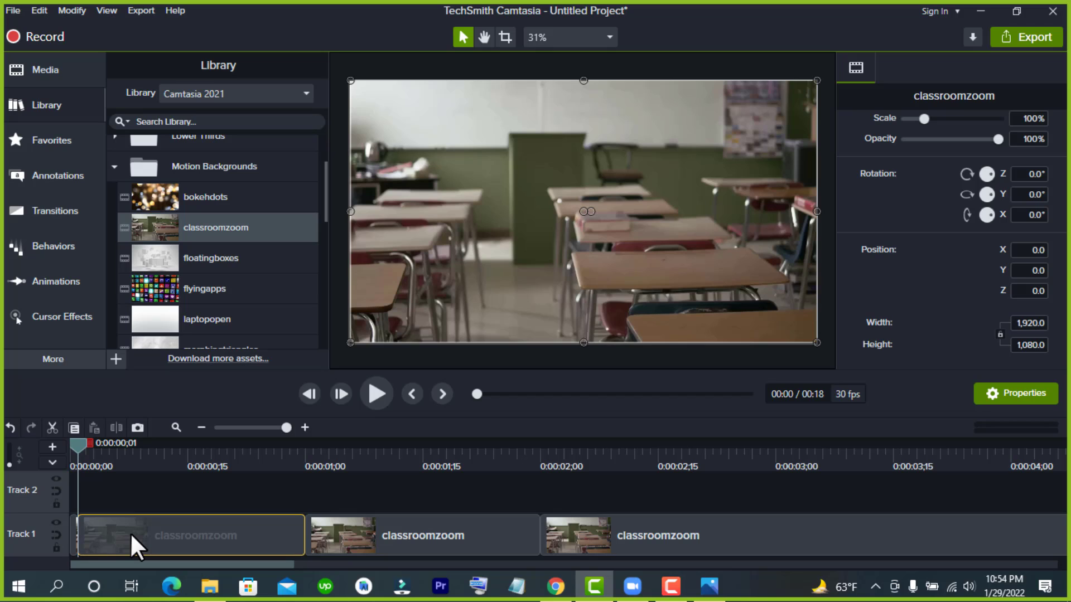
{"action": "key", "text": "period"}
{"action": "left_click_drag", "start_coordinate": [130, 532], "coordinate": [130, 533]}
{"action": "key", "text": "period"}
{"action": "key", "text": "period"}
{"action": "key", "text": "period"}
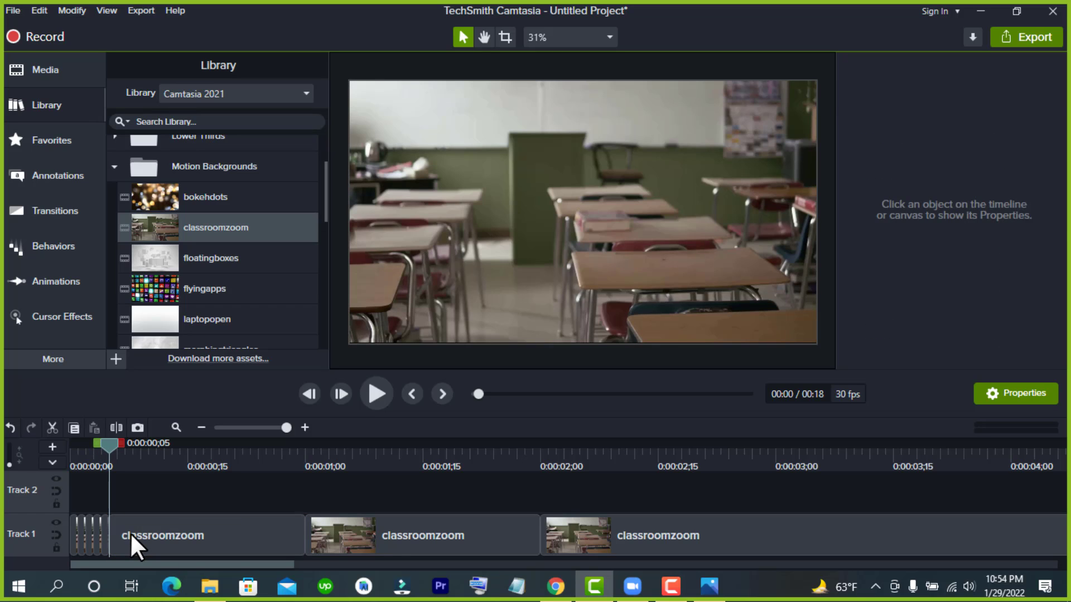
{"action": "left_click", "coordinate": [130, 533]}
{"action": "key", "text": "period"}
{"action": "left_click", "coordinate": [130, 533]}
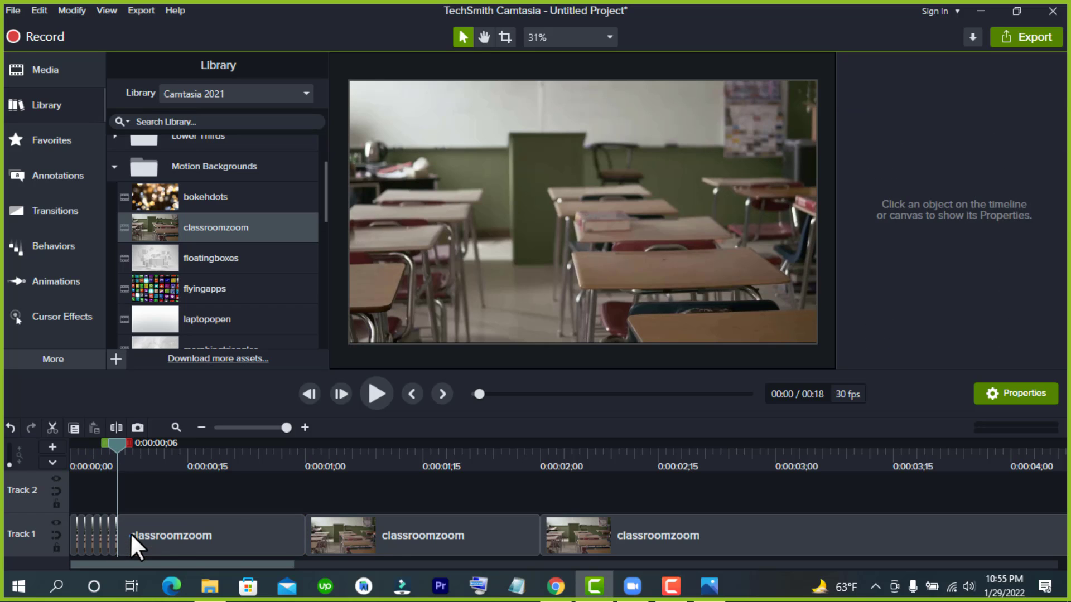
- Return the playhead to the timeline start, inspect the first one-frame classroomzoom pieces, and scrub the playhead on to 0:00:00;10
{"action": "left_click_drag", "start_coordinate": [126, 450], "coordinate": [64, 468]}
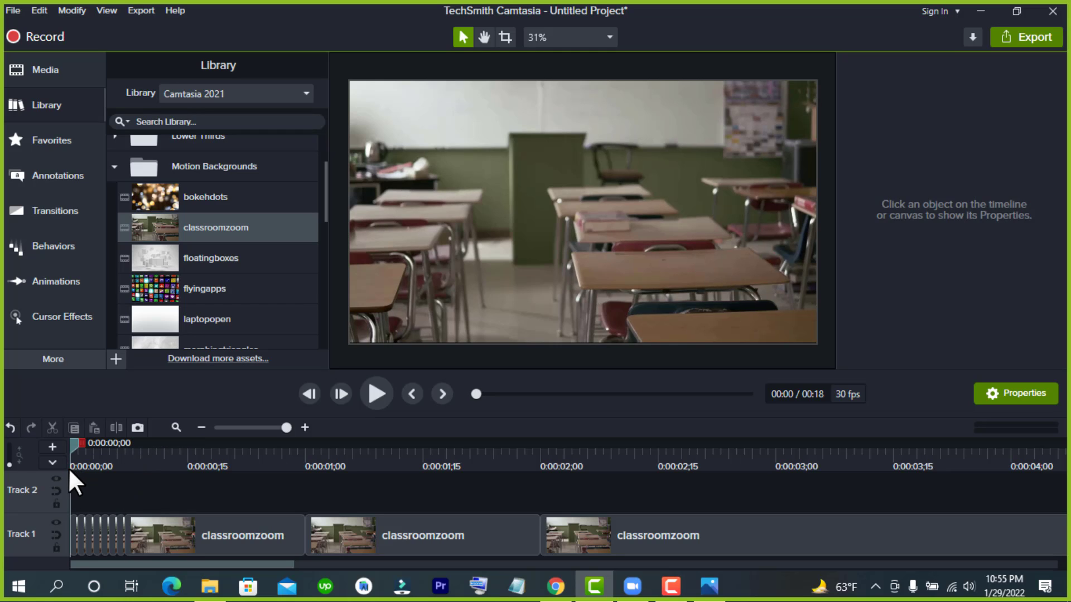
{"action": "left_click_drag", "start_coordinate": [77, 449], "coordinate": [77, 448]}
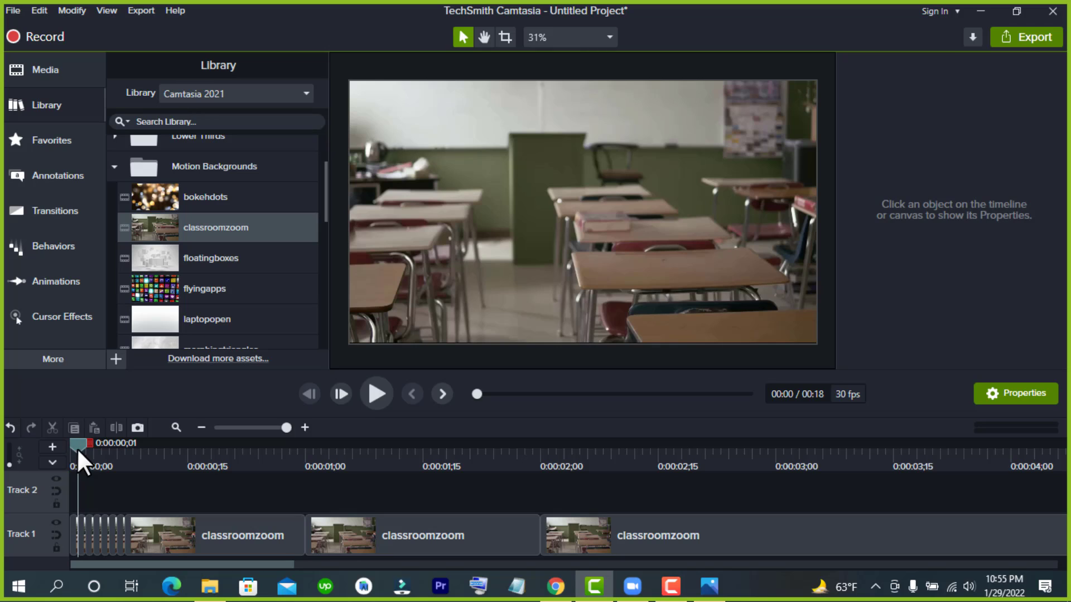
{"action": "left_click", "coordinate": [74, 520]}
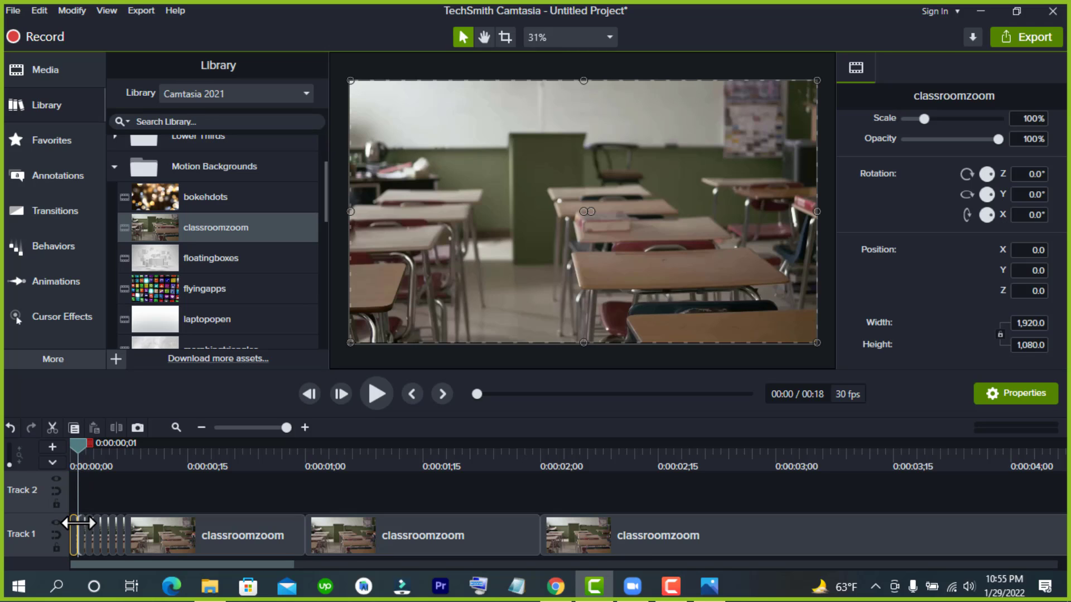
{"action": "left_click_drag", "start_coordinate": [81, 523], "coordinate": [88, 523]}
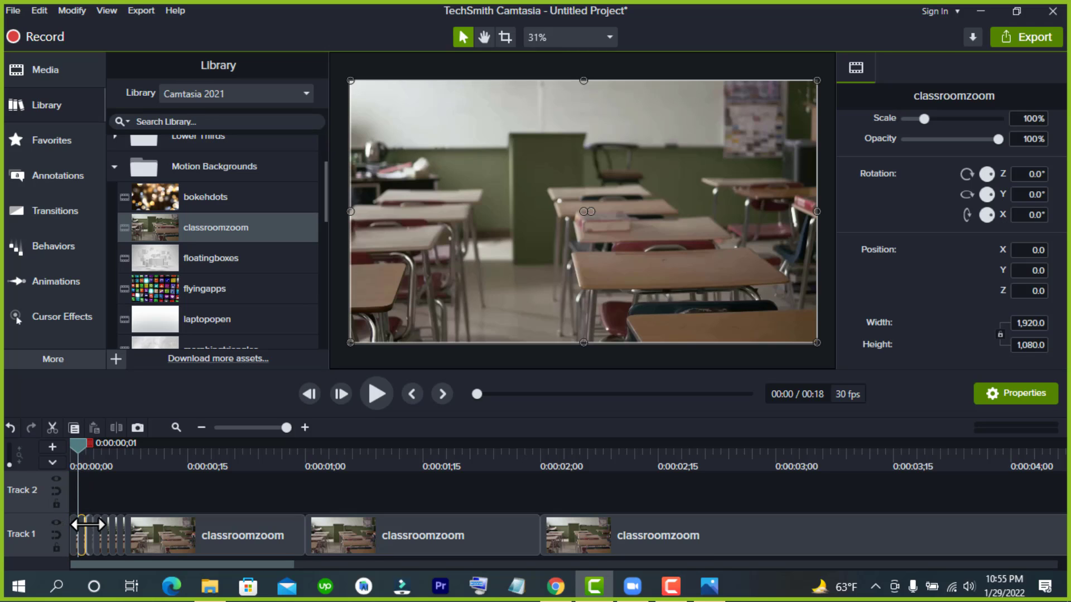
{"action": "left_click_drag", "start_coordinate": [78, 445], "coordinate": [148, 455]}
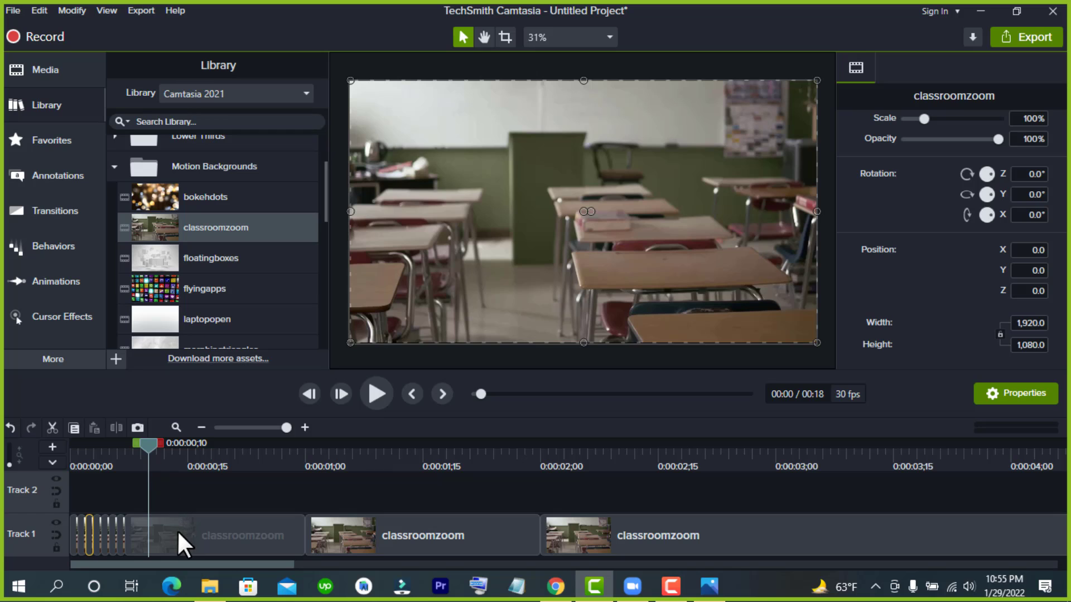
- Select the classroomzoom pieces starting at 0:00:01;00 and 0:00:02;00 in turn to compare them, and clear the selection
{"action": "left_click", "coordinate": [317, 541]}
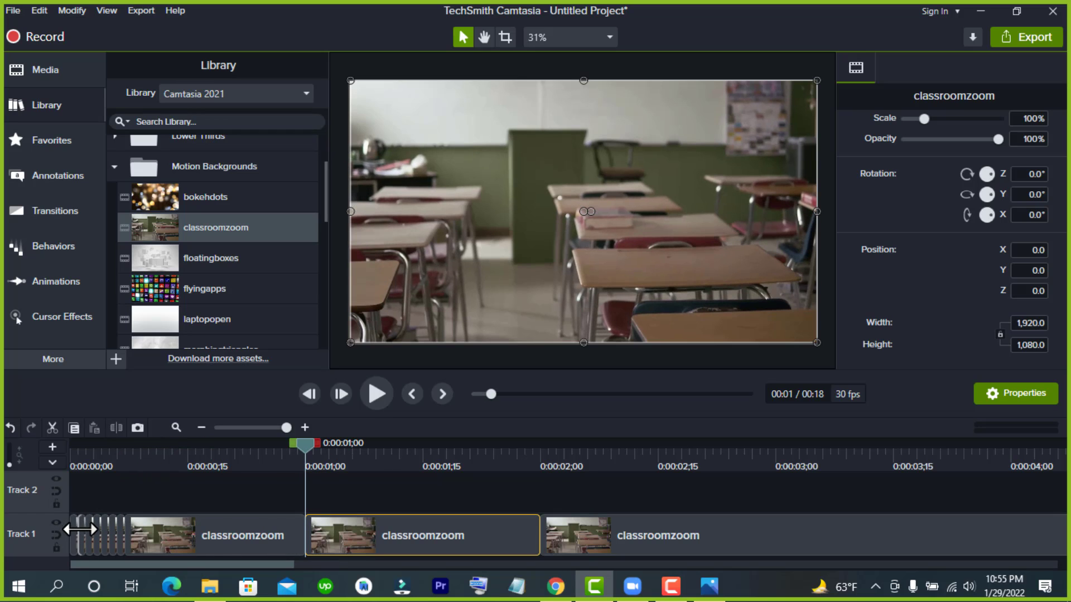
{"action": "left_click", "coordinate": [144, 530]}
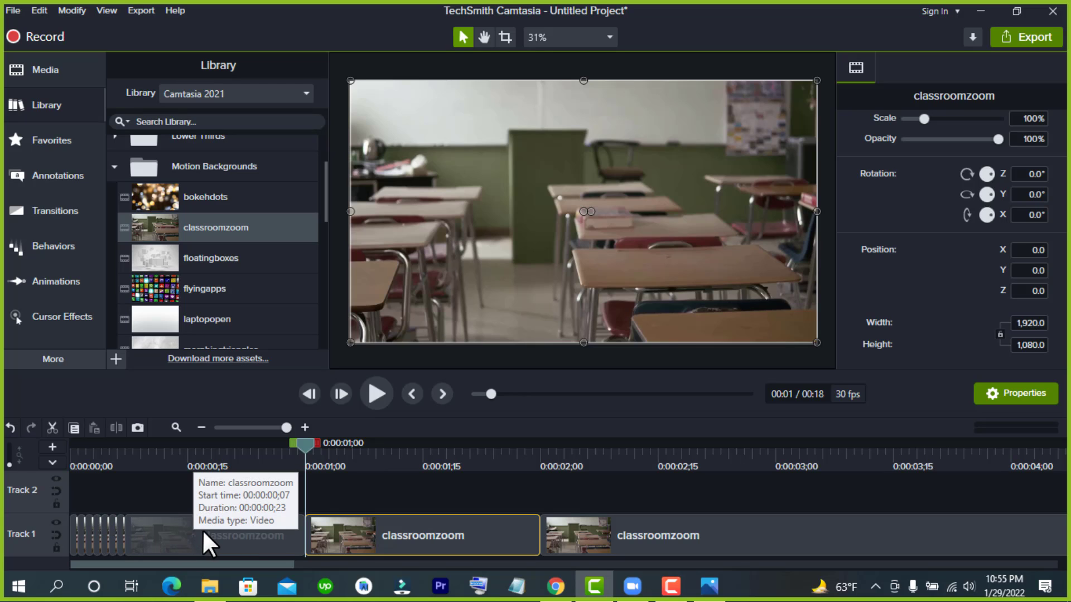
{"action": "left_click", "coordinate": [272, 427]}
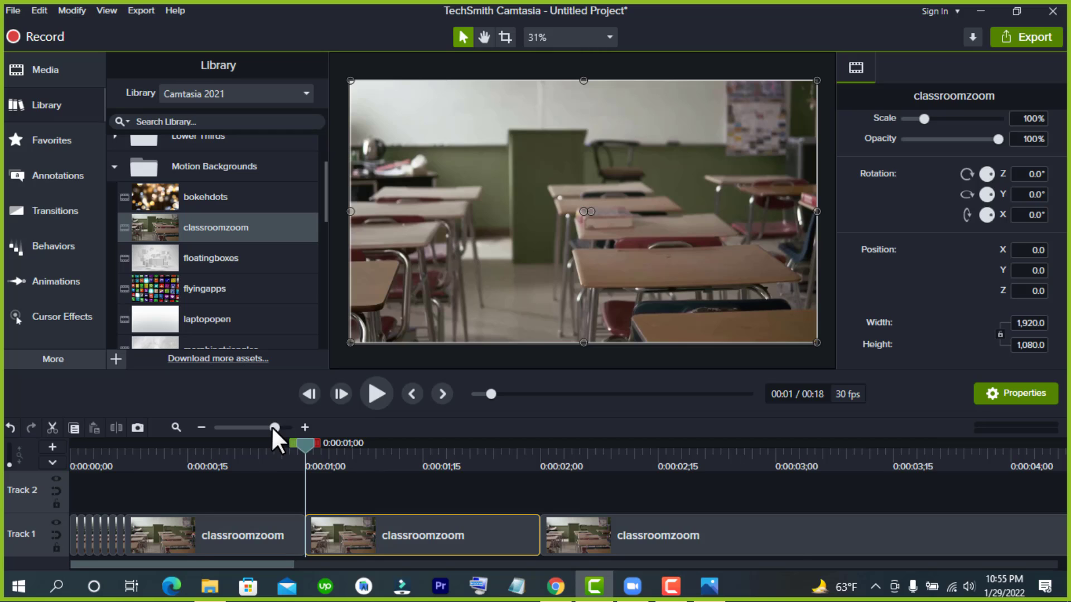
{"action": "left_click", "coordinate": [241, 539]}
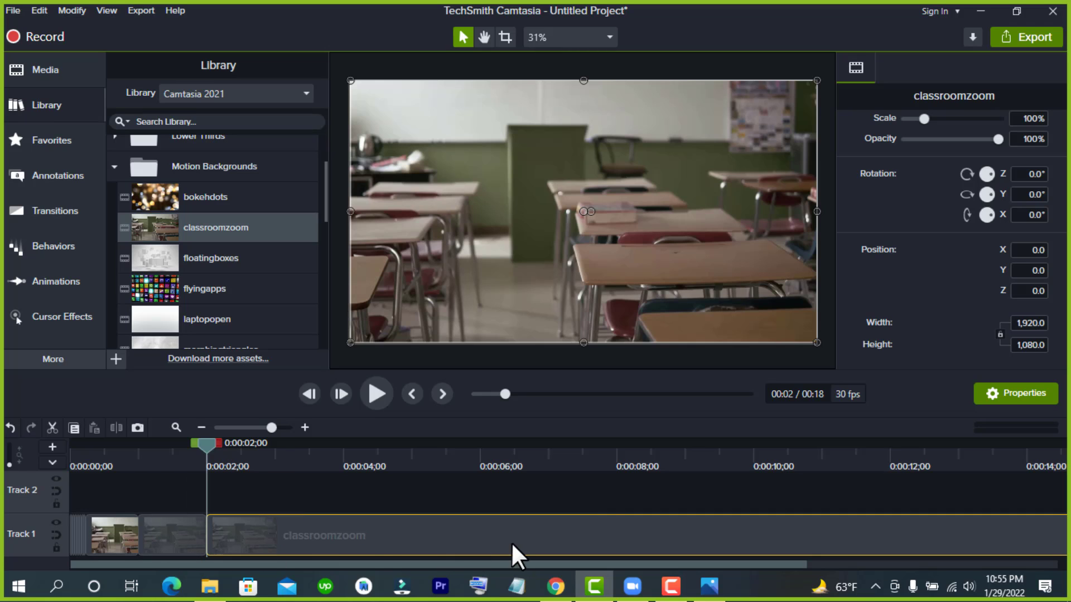
{"action": "left_click", "coordinate": [463, 495]}
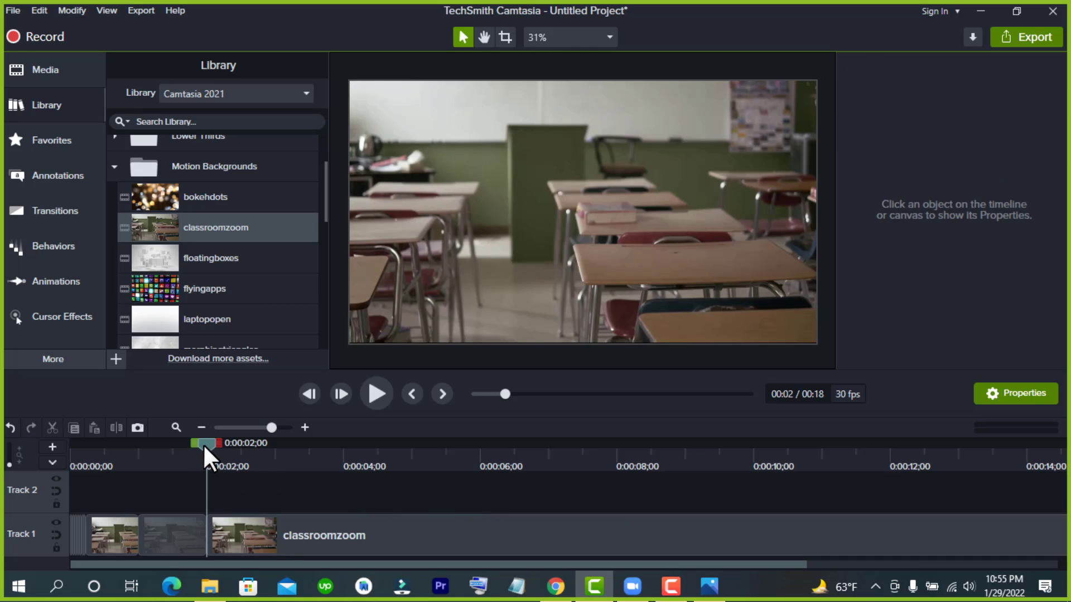
- Step frame by frame from the timeline start across the one-frame classroomzoom pieces to 0:00:00;14
{"action": "key", "text": "ctrl+Home"}
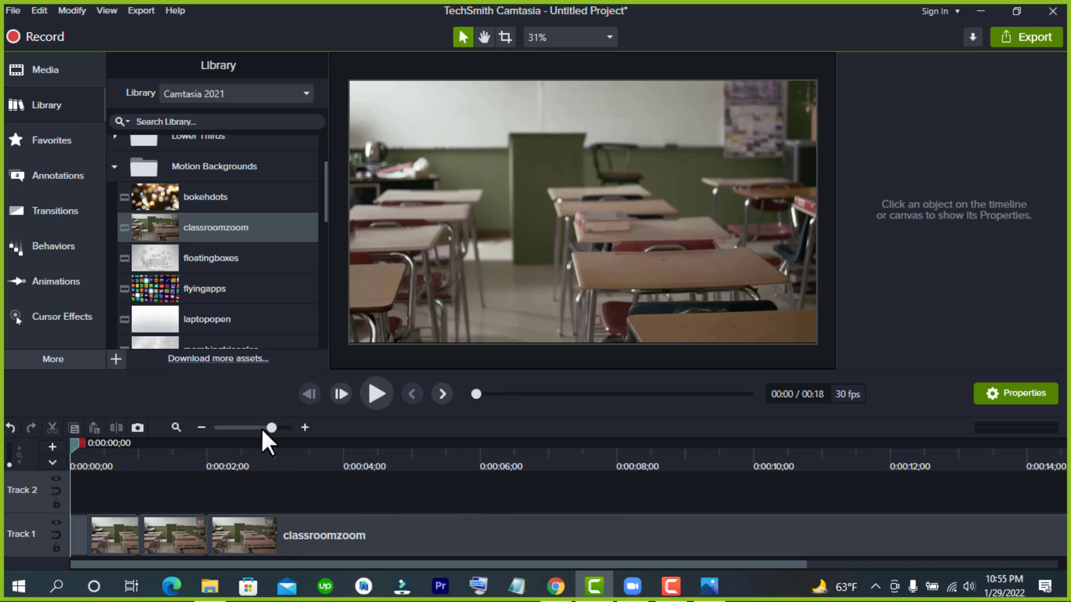
{"action": "left_click_drag", "start_coordinate": [274, 427], "coordinate": [287, 427]}
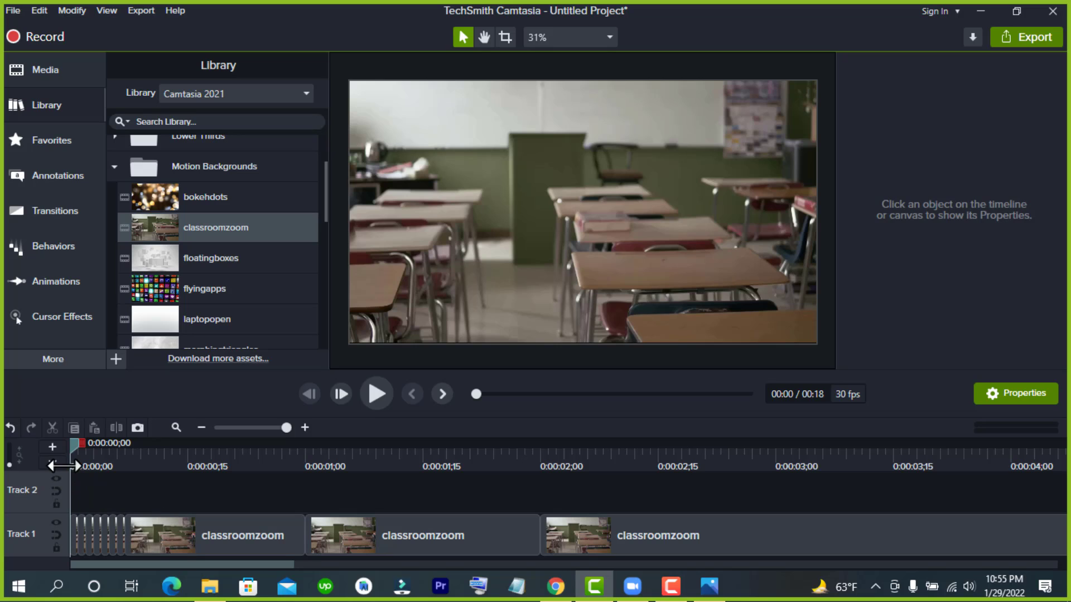
{"action": "mouse_move", "coordinate": [75, 447]}
{"action": "left_mouse_down"}
{"action": "mouse_move", "coordinate": [87, 446]}
{"action": "mouse_move", "coordinate": [72, 448]}
{"action": "left_mouse_up"}
{"action": "key", "text": "ctrl+Right"}
{"action": "key", "text": "ctrl+Right"}
{"action": "key", "text": "ctrl+Right"}
{"action": "key", "text": "ctrl+Right"}
{"action": "key", "text": "ctrl+Right"}
{"action": "key", "text": "ctrl+Right"}
{"action": "key", "text": "ctrl+Right"}
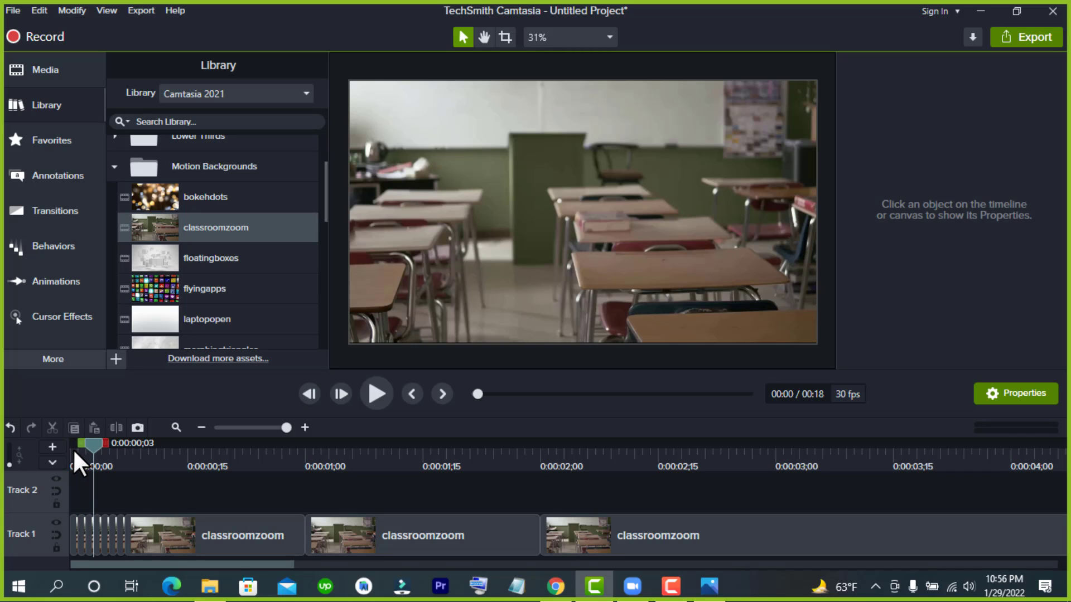
{"action": "key", "text": "ctrl+Right"}
{"action": "key", "text": "ctrl+Right"}
{"action": "key", "text": "ctrl+Right"}
{"action": "key", "text": "ctrl+Right"}
{"action": "key", "text": "ctrl+Right"}
{"action": "key", "text": "ctrl+Right"}
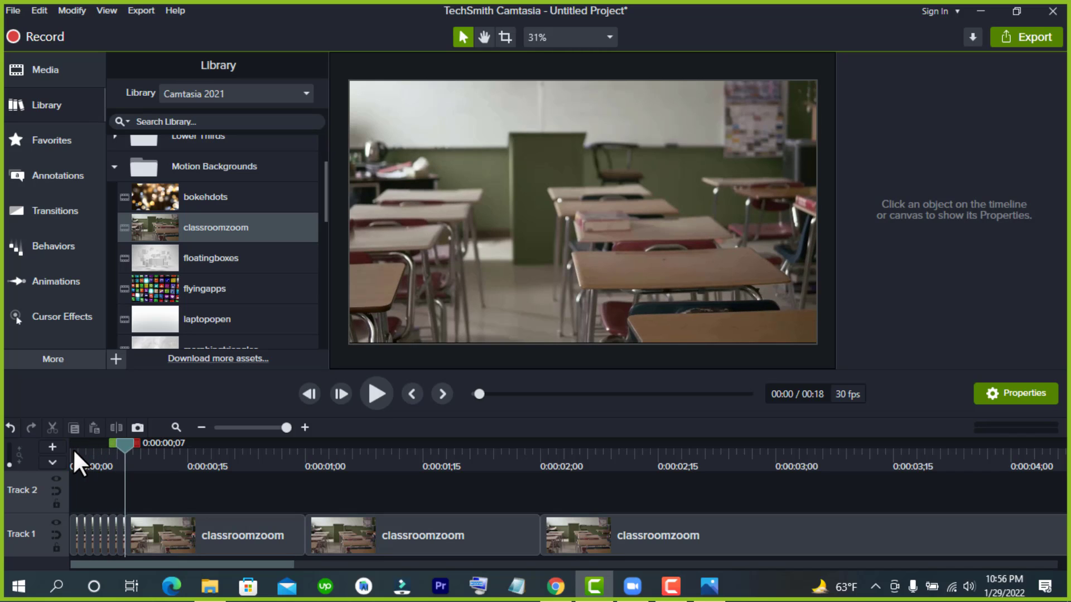
{"action": "key", "text": "ctrl+Right"}
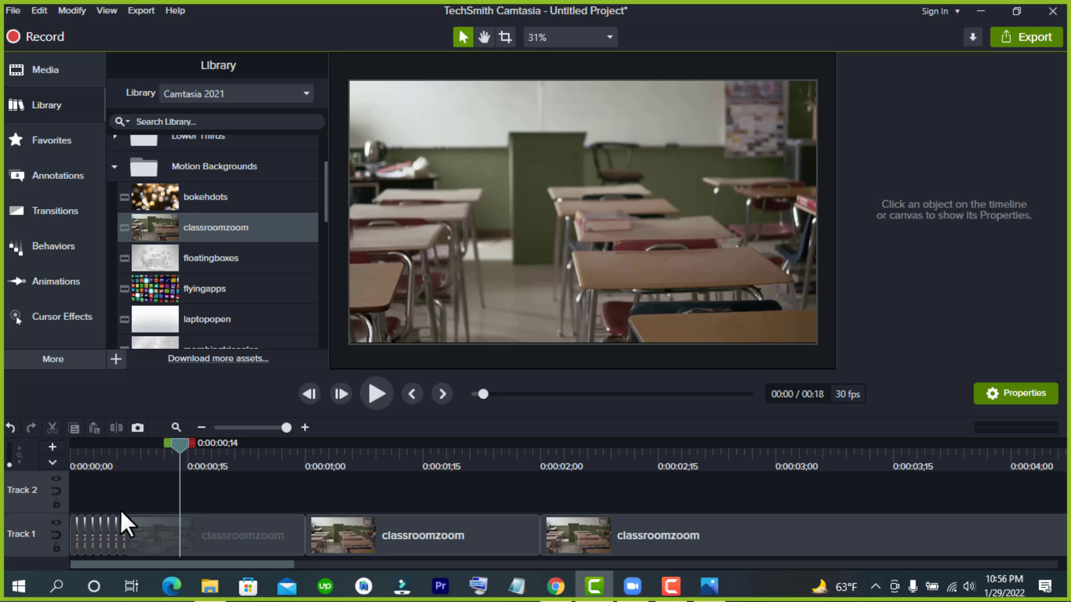
- Select the classroomzoom piece that begins right after the one-frame pieces, at 0:00:00;07, and clear the selection
{"action": "left_click", "coordinate": [170, 534]}
{"action": "key", "text": "ctrl+alt+Left"}
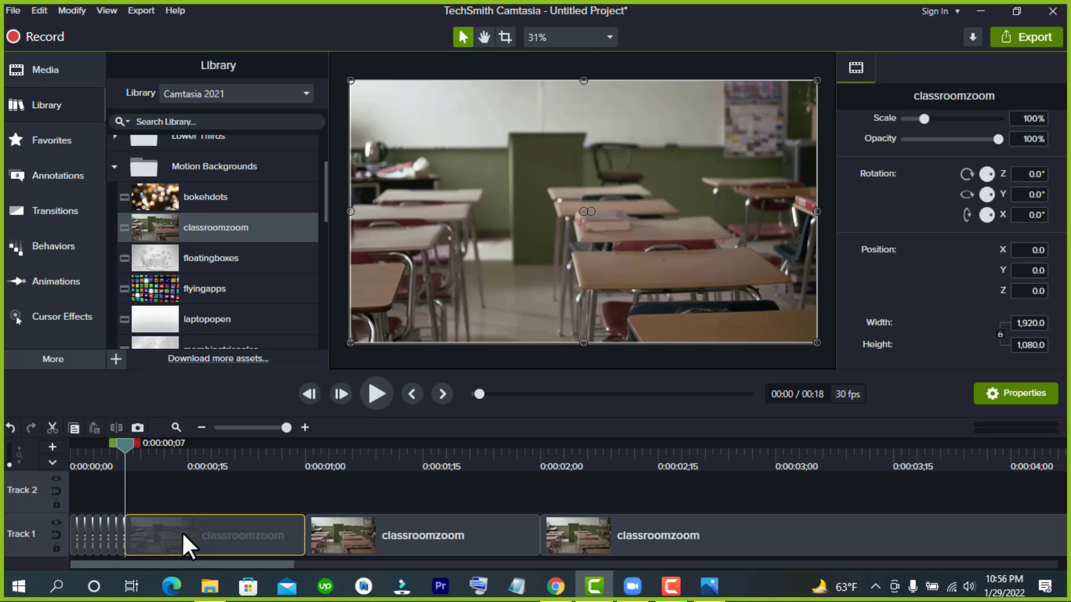
{"action": "left_click", "coordinate": [201, 495]}
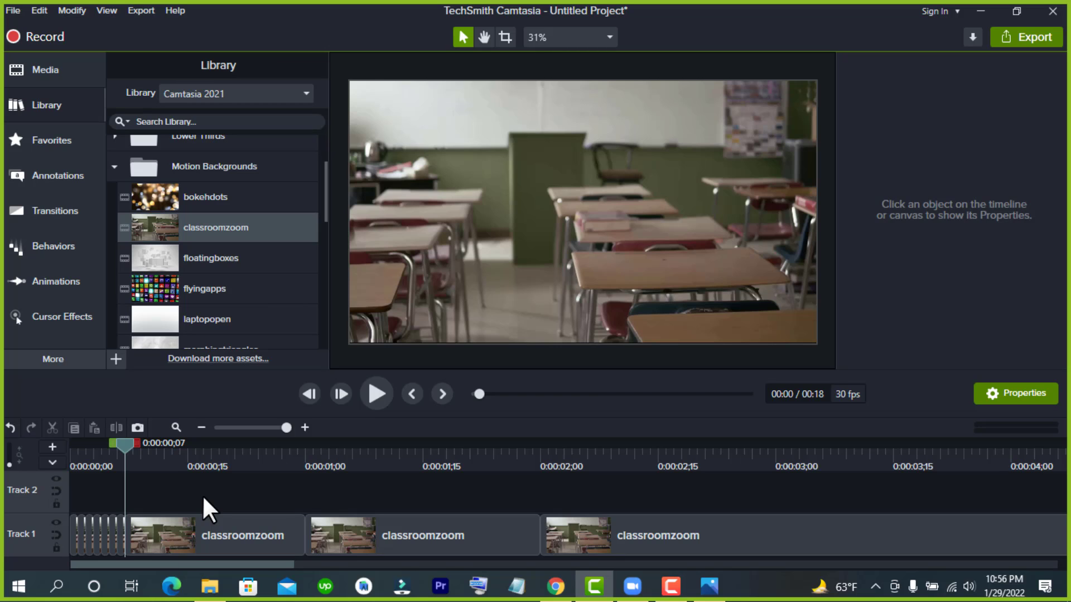
- Cut the beginning of the classroomzoom piece at 0:00:02;00 into one-frame pieces, splitting at each frame from 0:00:02;01 through 0:00:02;06
{"action": "left_click", "coordinate": [384, 456]}
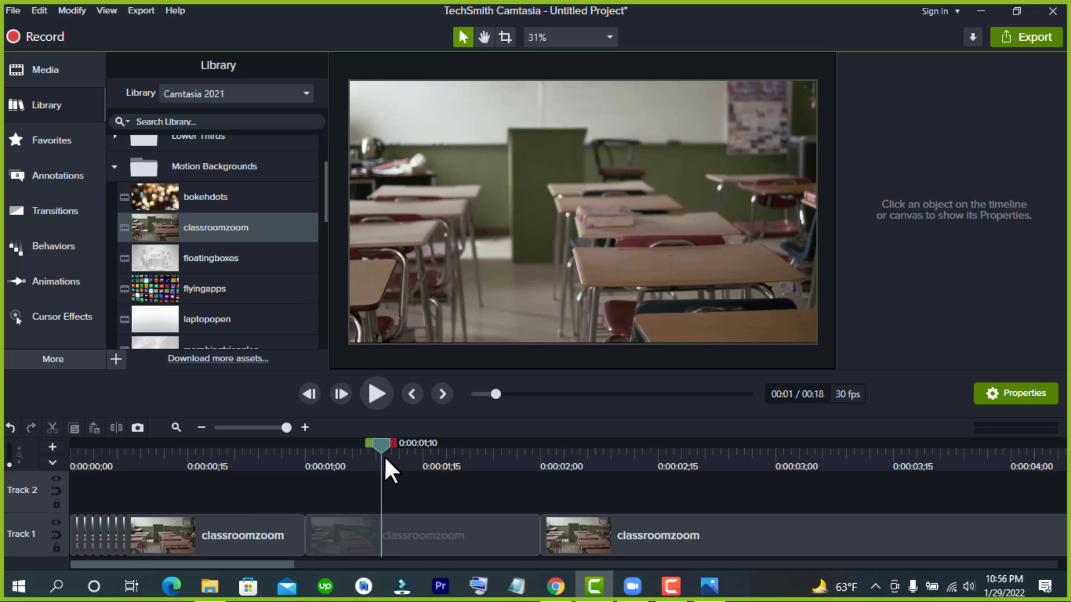
{"action": "left_click_drag", "start_coordinate": [394, 441], "coordinate": [901, 489]}
{"action": "left_click", "coordinate": [850, 531]}
{"action": "left_click", "coordinate": [850, 531]}
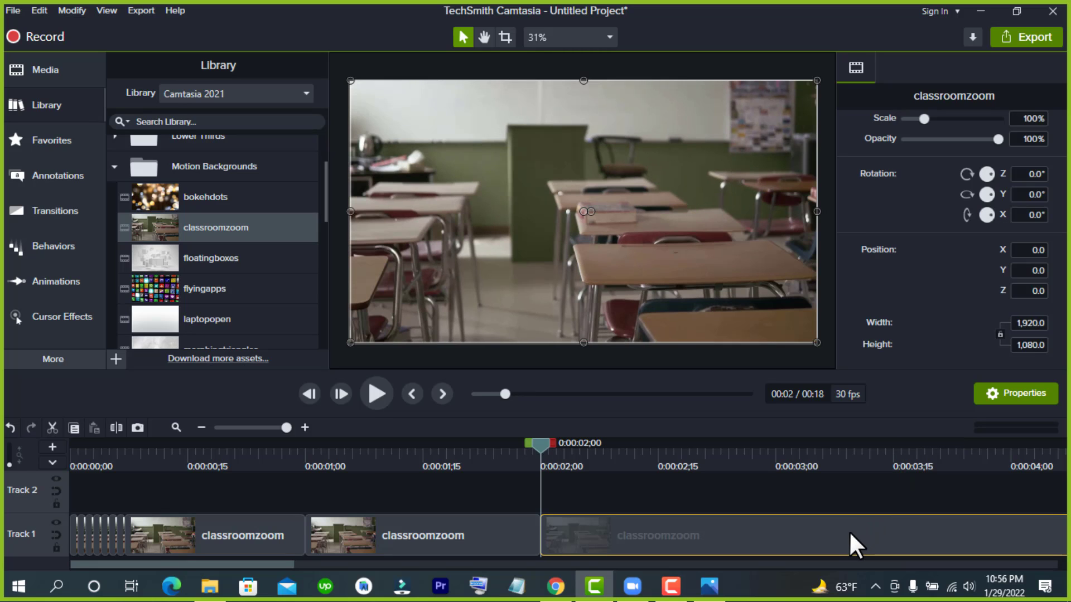
{"action": "left_click", "coordinate": [757, 519]}
{"action": "left_click", "coordinate": [751, 535]}
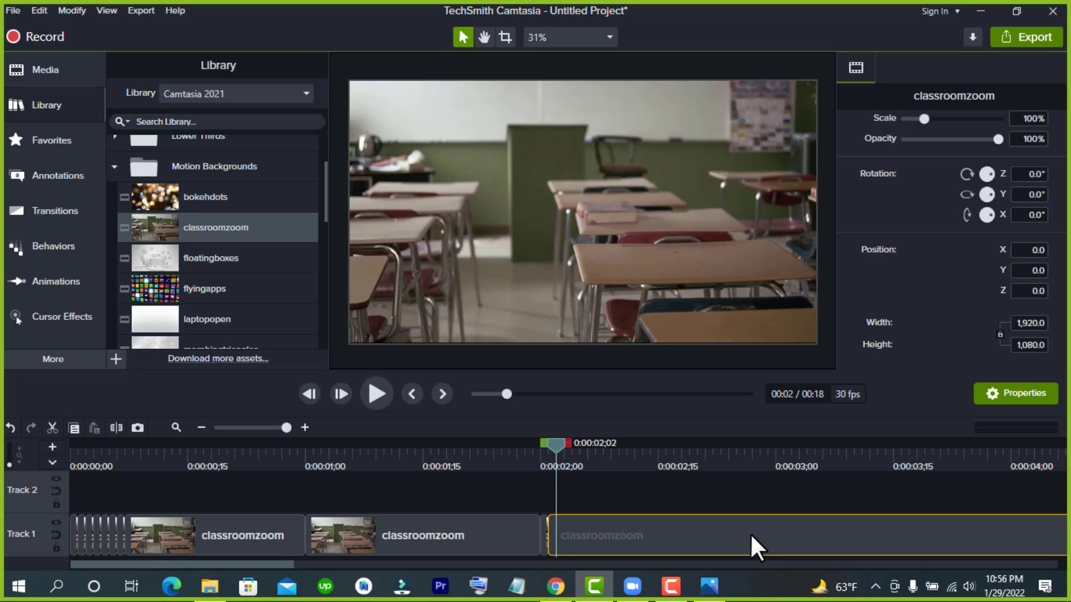
{"action": "left_click_drag", "start_coordinate": [751, 533], "coordinate": [642, 536]}
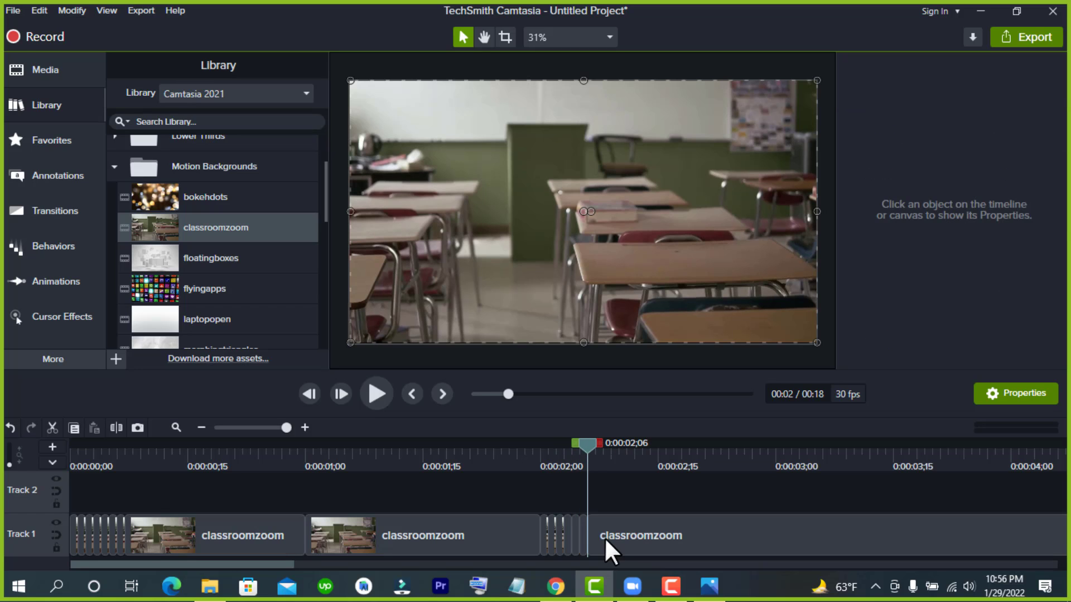
- Select the one-frame piece at 0:00:02;00, step frame by frame to 0:00:02;07, and scrub the playhead to 0:00:03;19
{"action": "left_click", "coordinate": [543, 539]}
{"action": "mouse_move", "coordinate": [537, 448]}
{"action": "left_mouse_down"}
{"action": "mouse_move", "coordinate": [547, 446]}
{"action": "mouse_move", "coordinate": [539, 451]}
{"action": "left_mouse_up"}
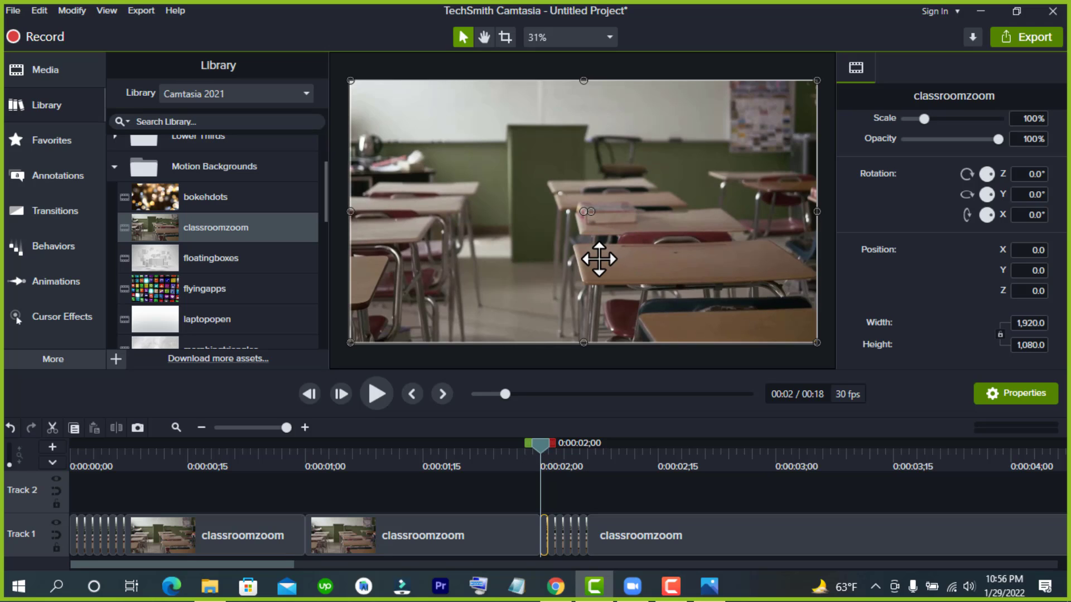
{"action": "key", "text": "ctrl+Right"}
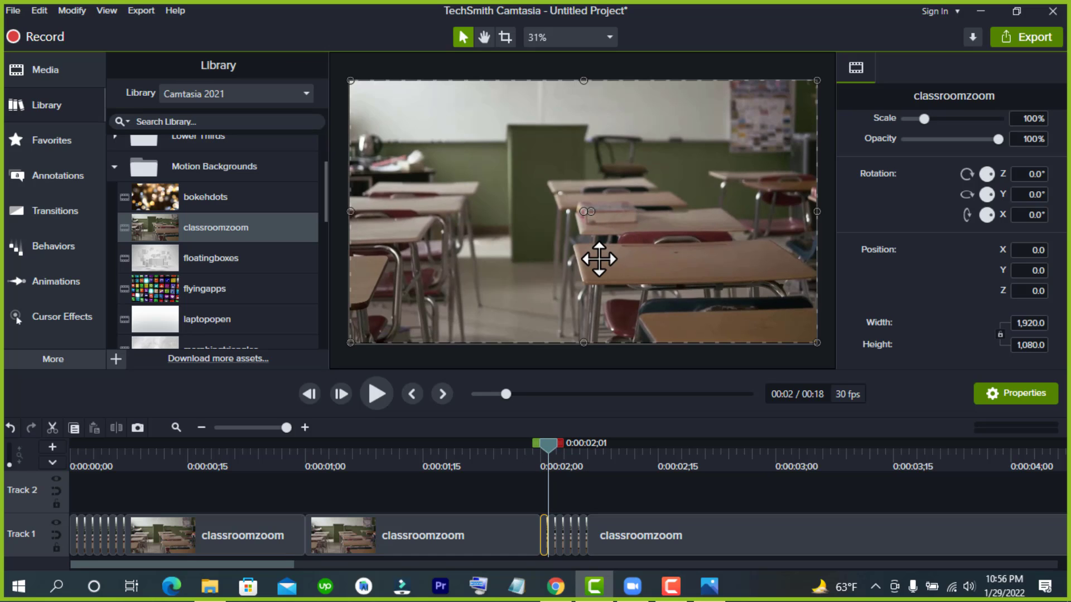
{"action": "key", "text": "ctrl+Right"}
{"action": "key", "text": "ctrl+Right"}
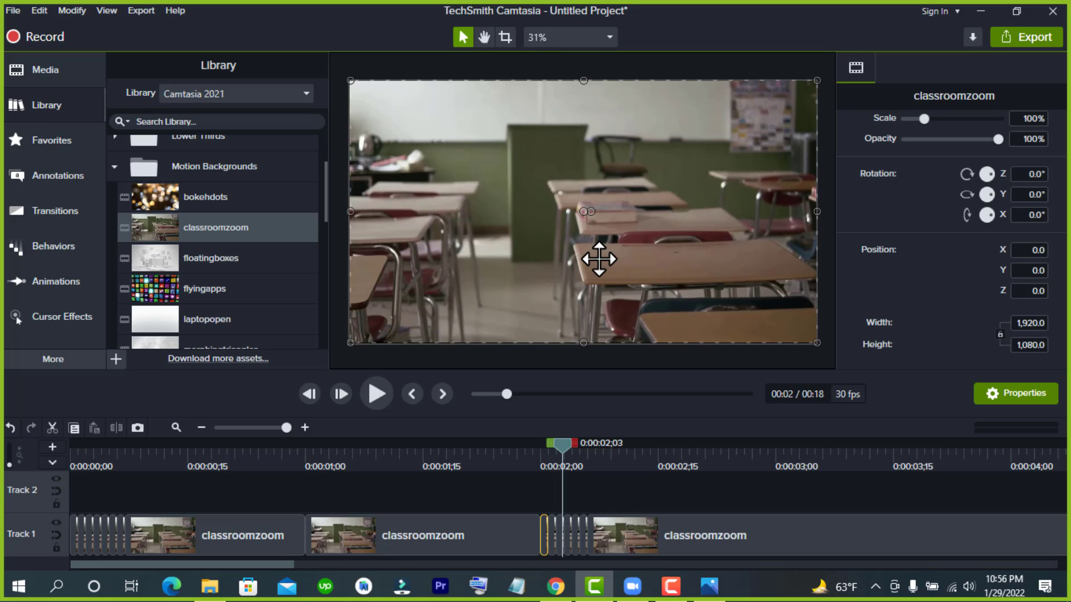
{"action": "key", "text": "ctrl+Right"}
{"action": "key", "text": "ctrl+Right"}
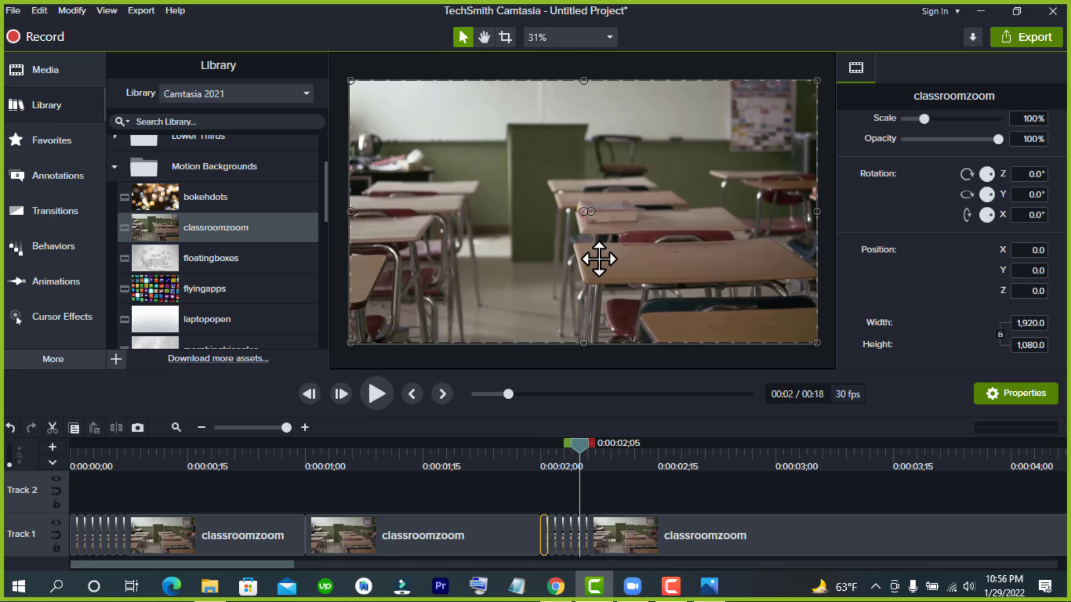
{"action": "key", "text": "ctrl+Right"}
{"action": "key", "text": "ctrl+Right"}
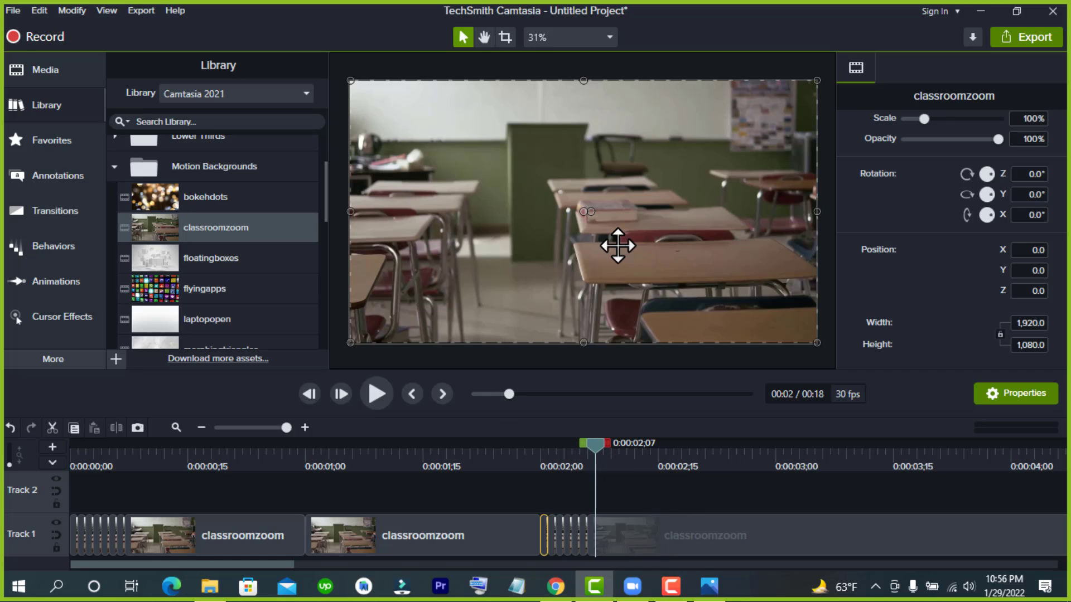
{"action": "left_click_drag", "start_coordinate": [816, 459], "coordinate": [928, 477]}
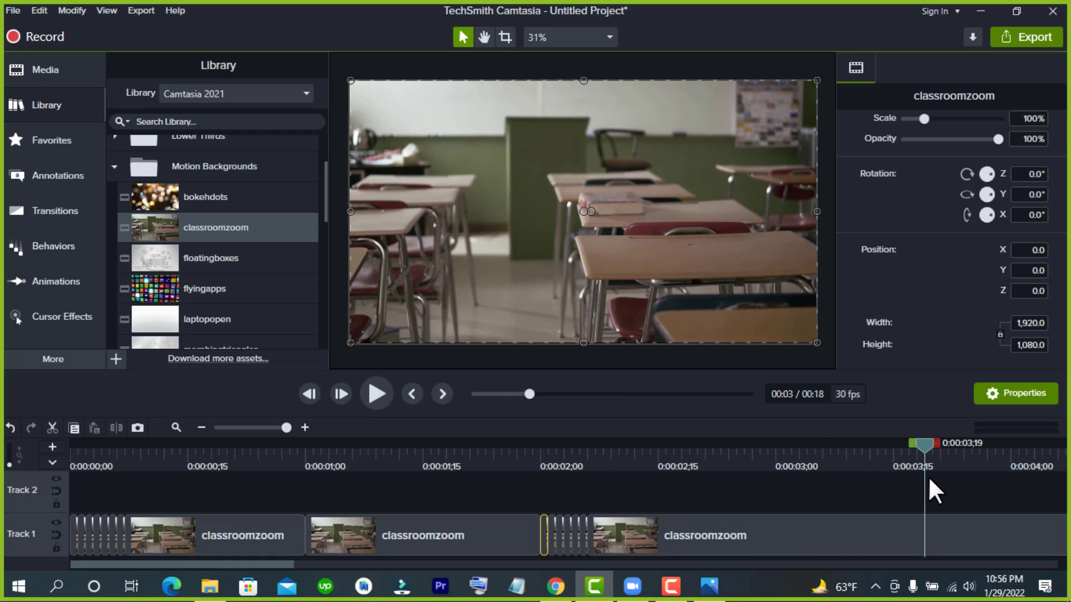
- Go back to the one-frame piece at 0:00:02;00 and step frame by frame across the new cuts to 0:00:02;09
{"action": "left_click", "coordinate": [540, 534]}
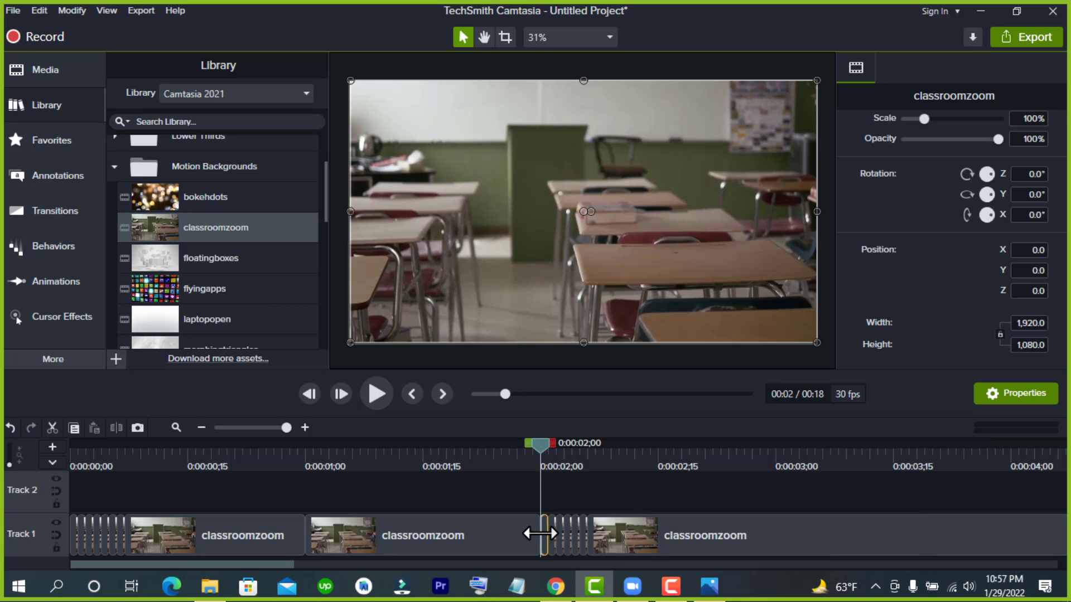
{"action": "key", "text": "ctrl+Right"}
{"action": "key", "text": "ctrl+Right"}
{"action": "key", "text": "ctrl+Right"}
{"action": "key", "text": "ctrl+Right"}
{"action": "key", "text": "ctrl+Right"}
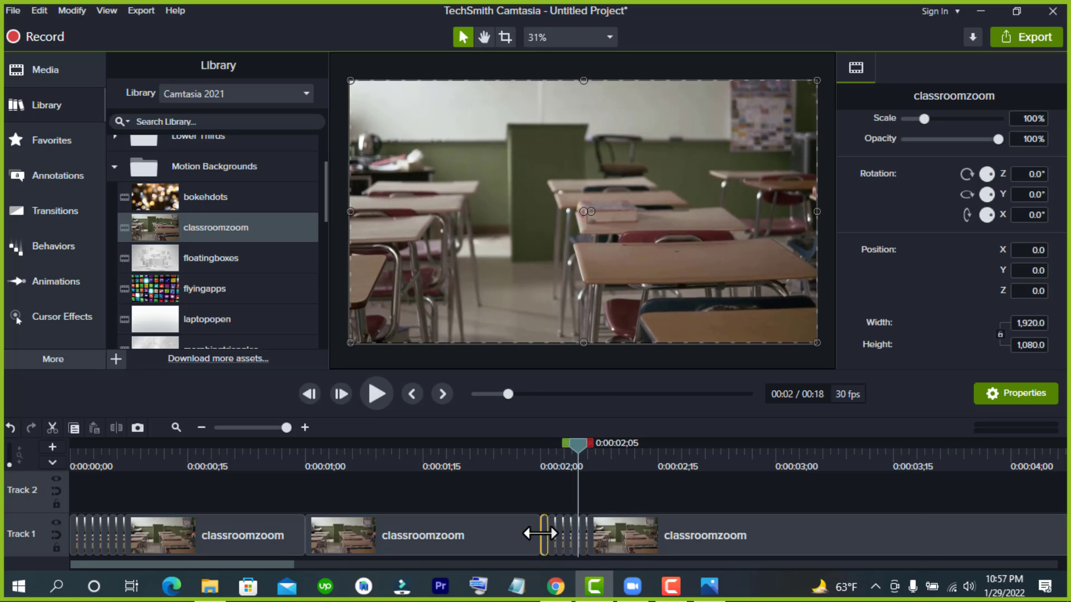
{"action": "key", "text": "ctrl+Right"}
{"action": "key", "text": "ctrl+Right"}
{"action": "key", "text": "ctrl+Right"}
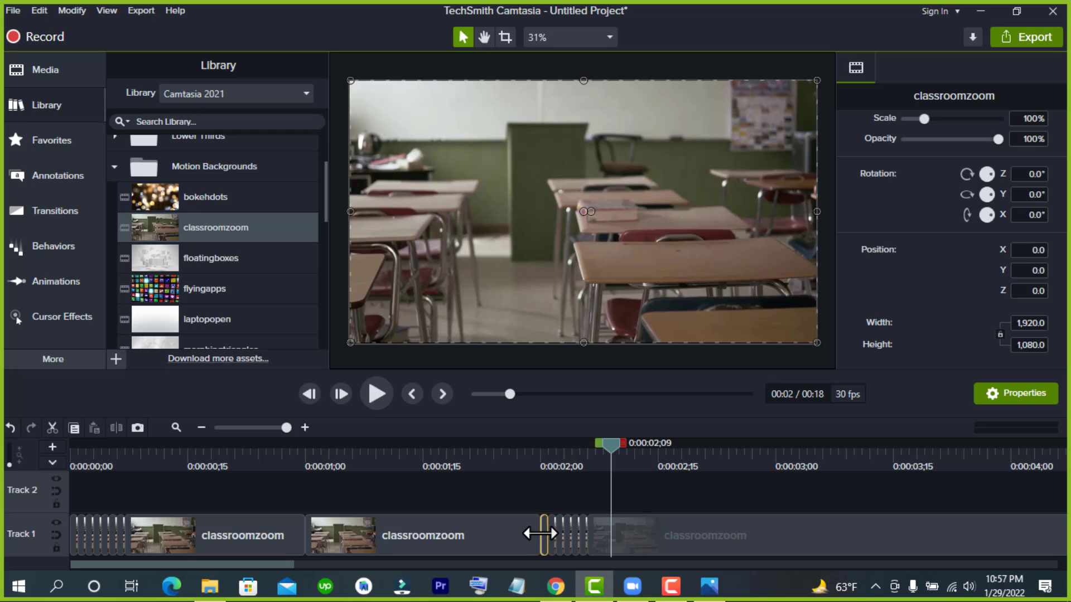
- Return the playhead to the timeline start and clear the clip selection
{"action": "left_click_drag", "start_coordinate": [540, 534], "coordinate": [520, 552]}
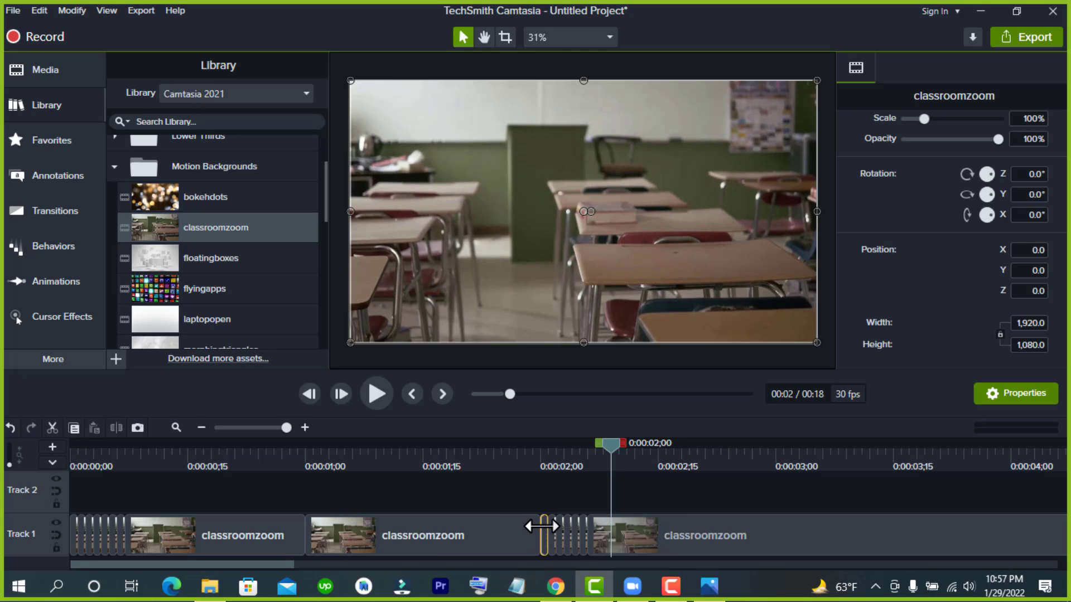
{"action": "left_click_drag", "start_coordinate": [543, 443], "coordinate": [478, 453]}
{"action": "key", "text": "ctrl+Home"}
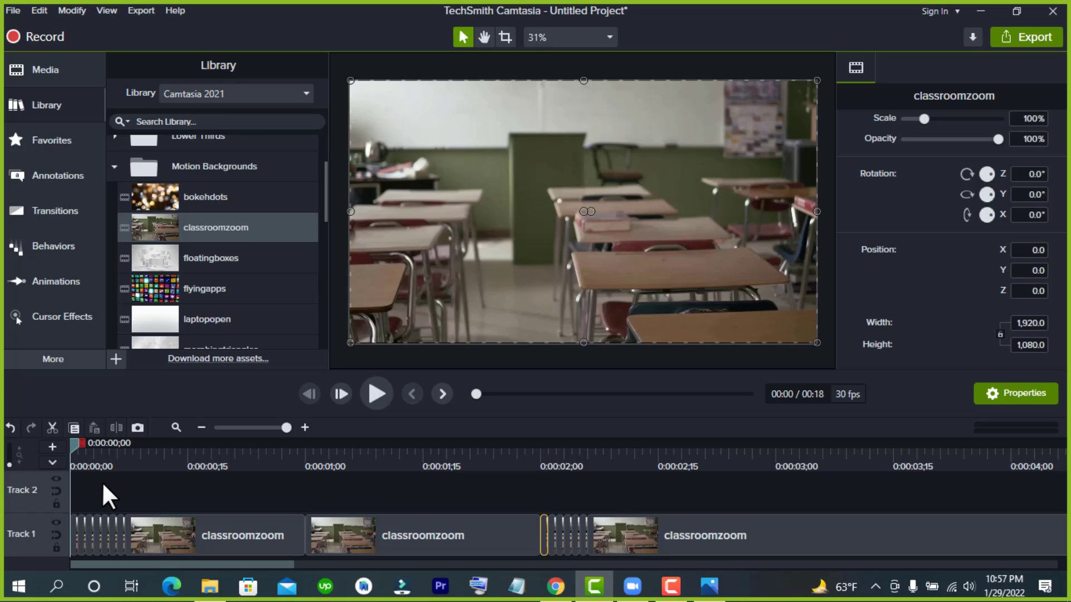
{"action": "left_click", "coordinate": [102, 481]}
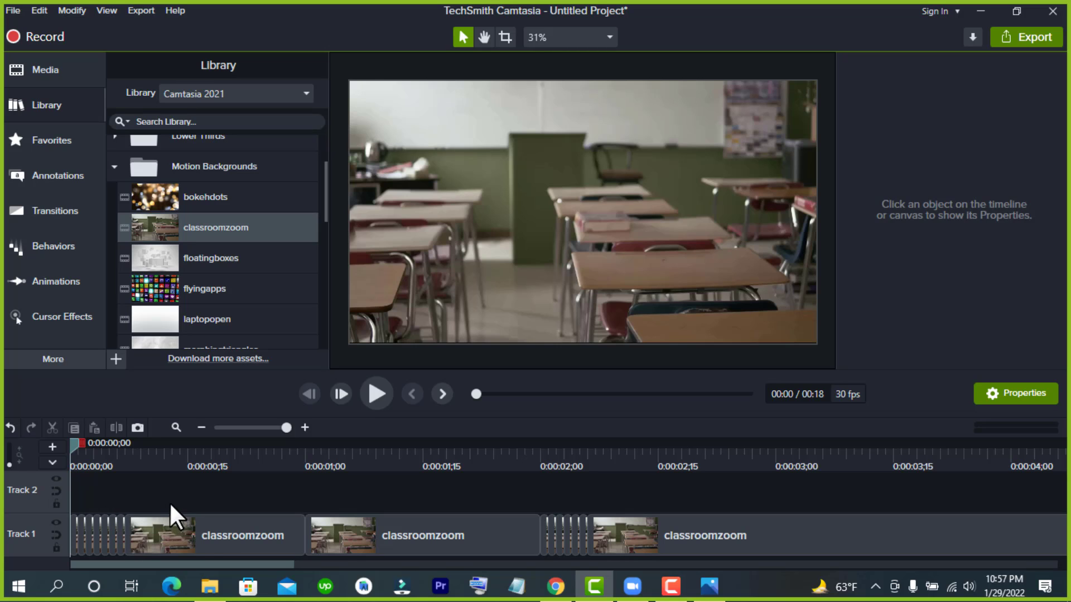
- Delete all the classroomzoom pieces from Track 1 and open the Media Bin
{"action": "left_click", "coordinate": [171, 537]}
{"action": "key", "text": "Delete"}
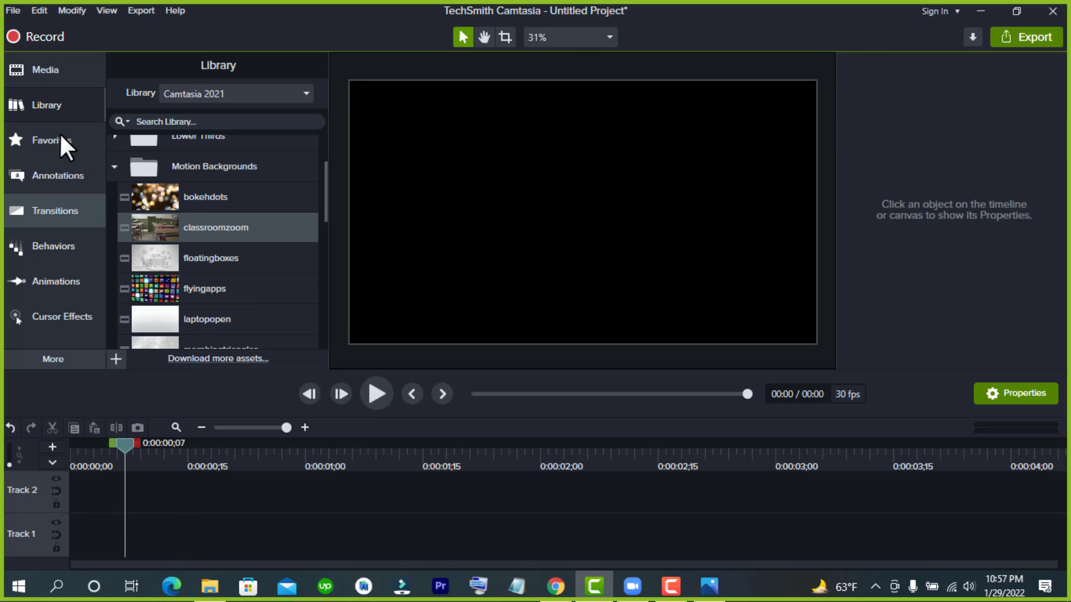
{"action": "left_click", "coordinate": [59, 69]}
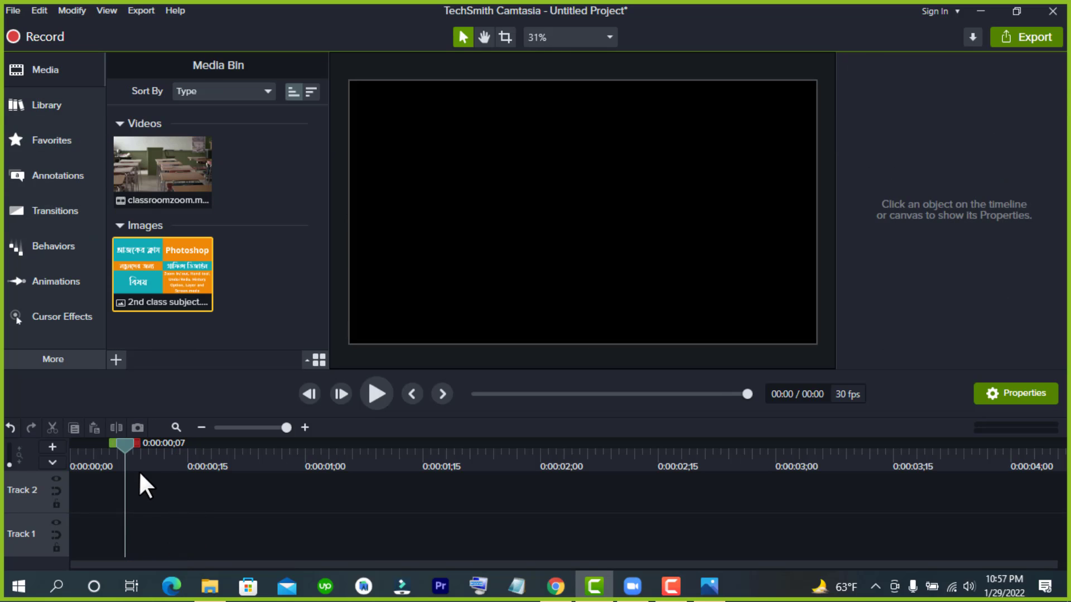
- Return the playhead to the timeline start and undo the deletion of the classroomzoom pieces on Track 1
{"action": "left_click_drag", "start_coordinate": [126, 441], "coordinate": [48, 460]}
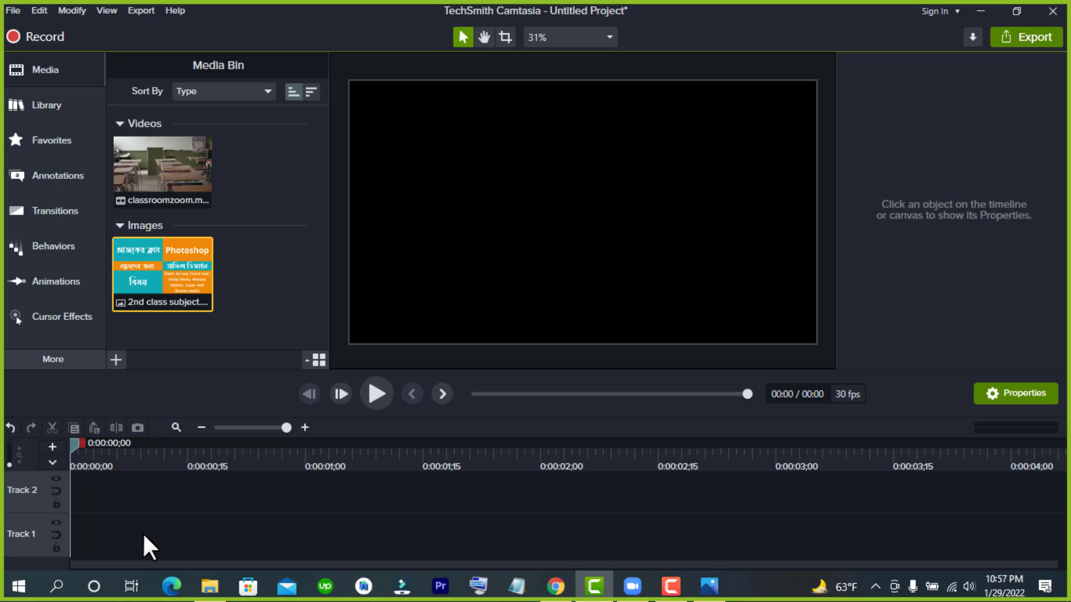
{"action": "key", "text": "ctrl+z"}
{"action": "key", "text": "ctrl+z"}
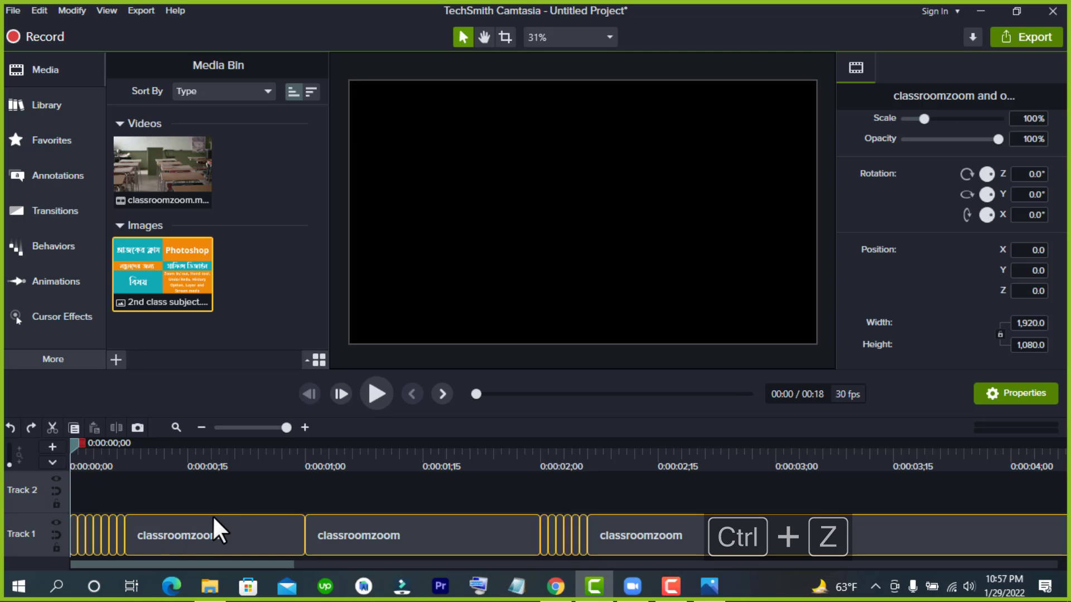
- Select all the restored classroomzoom pieces and delete them from the timeline
{"action": "left_click", "coordinate": [207, 492]}
{"action": "left_click", "coordinate": [209, 528]}
{"action": "key", "text": "ctrl+a"}
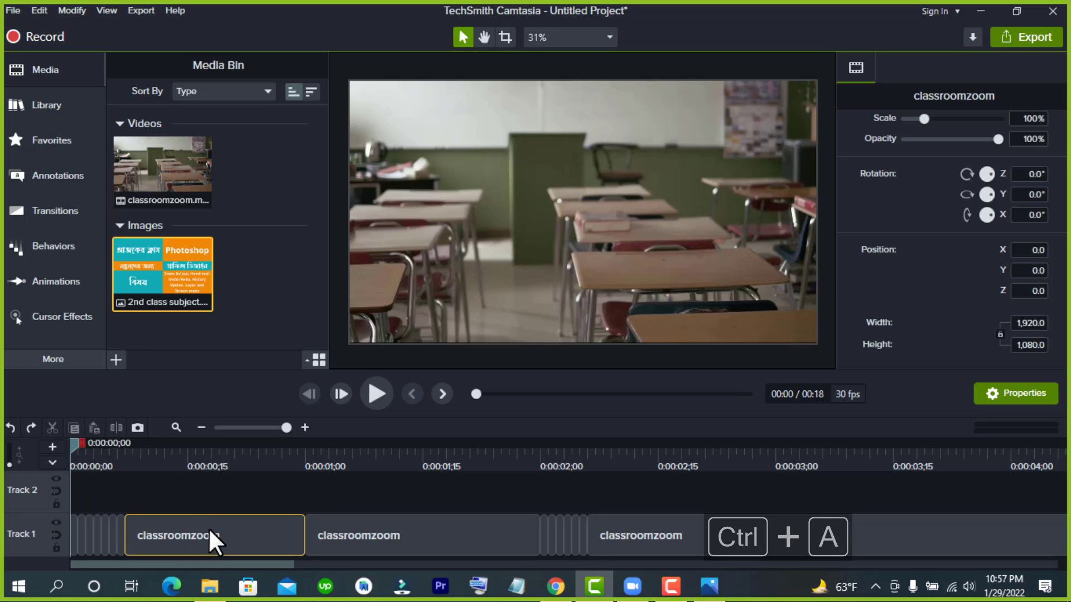
{"action": "key", "text": "Delete"}
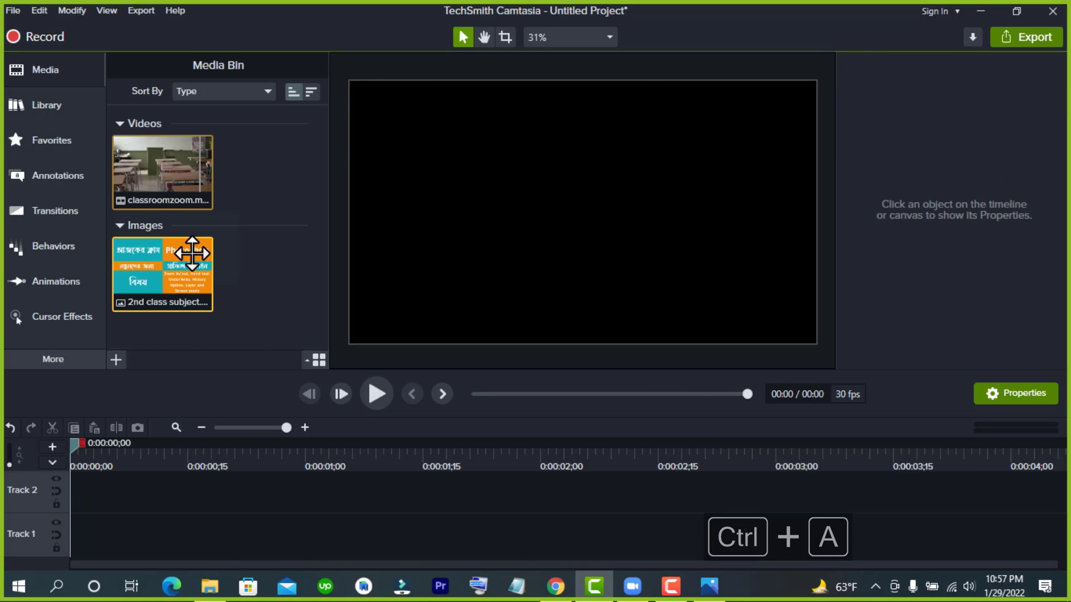
- Delete both the classroomzoom video and the 2nd class subject image from the Media Bin
{"action": "left_click_drag", "start_coordinate": [168, 180], "coordinate": [232, 240]}
{"action": "key", "text": "Delete"}
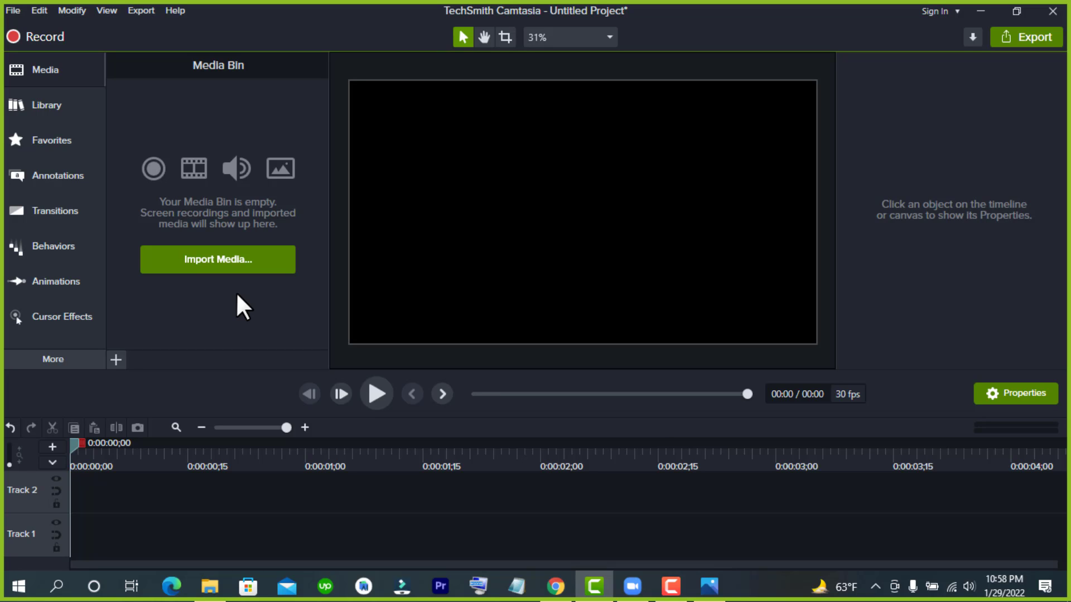
- Import workspace.mp4 from the OTD 102 > Photoshop > 1st Class > workspace folder on Local Disk (D:) into the Media Bin
{"action": "left_click", "coordinate": [224, 260]}
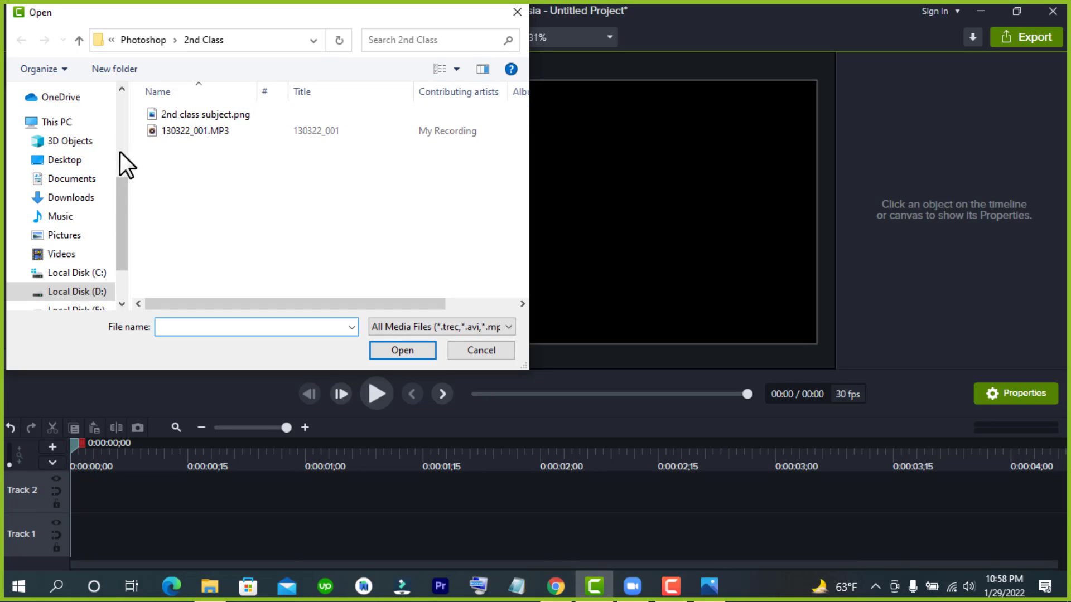
{"action": "scroll", "coordinate": [107, 193], "scroll_direction": "down", "scroll_amount": 2}
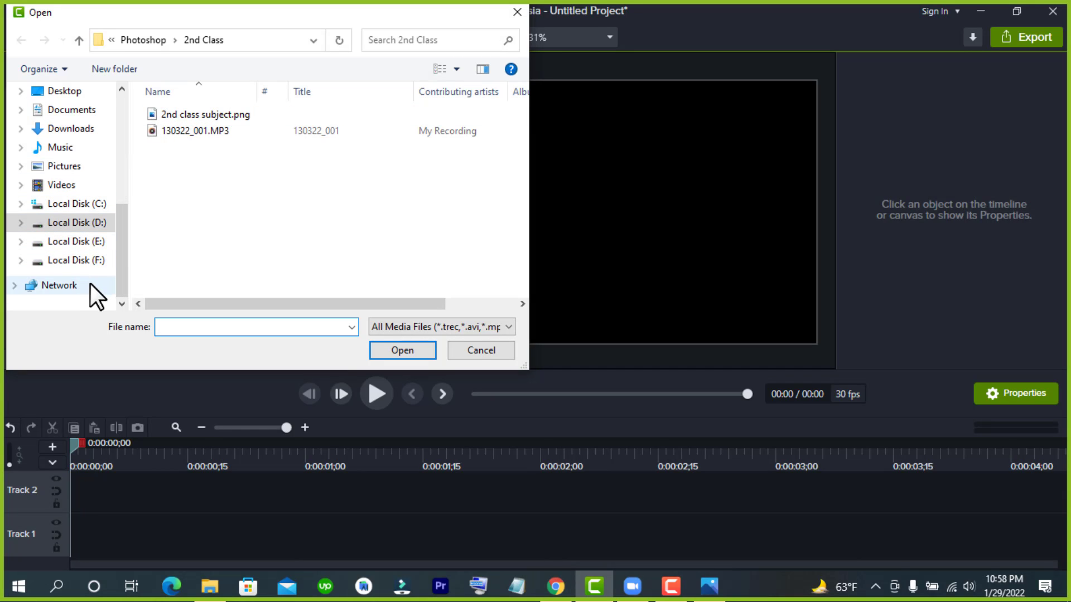
{"action": "left_click", "coordinate": [94, 224]}
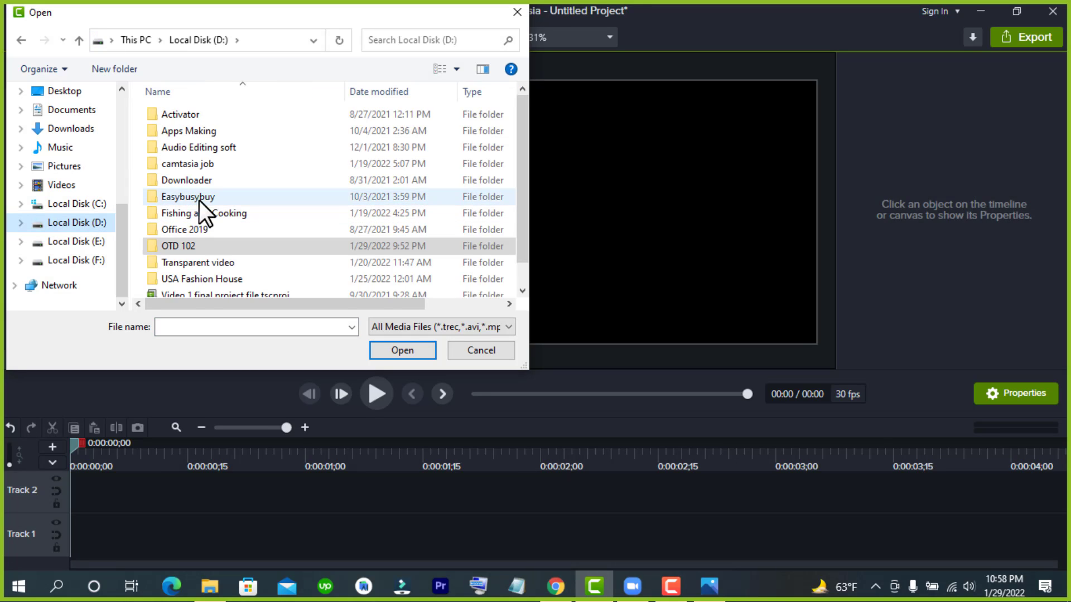
{"action": "double_click", "coordinate": [193, 249]}
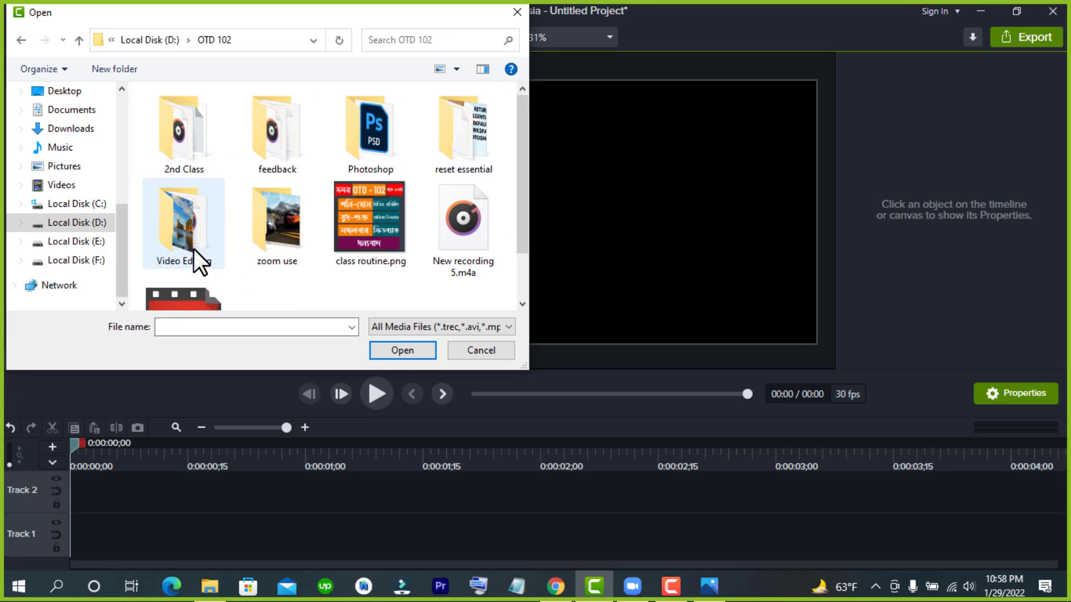
{"action": "double_click", "coordinate": [372, 139]}
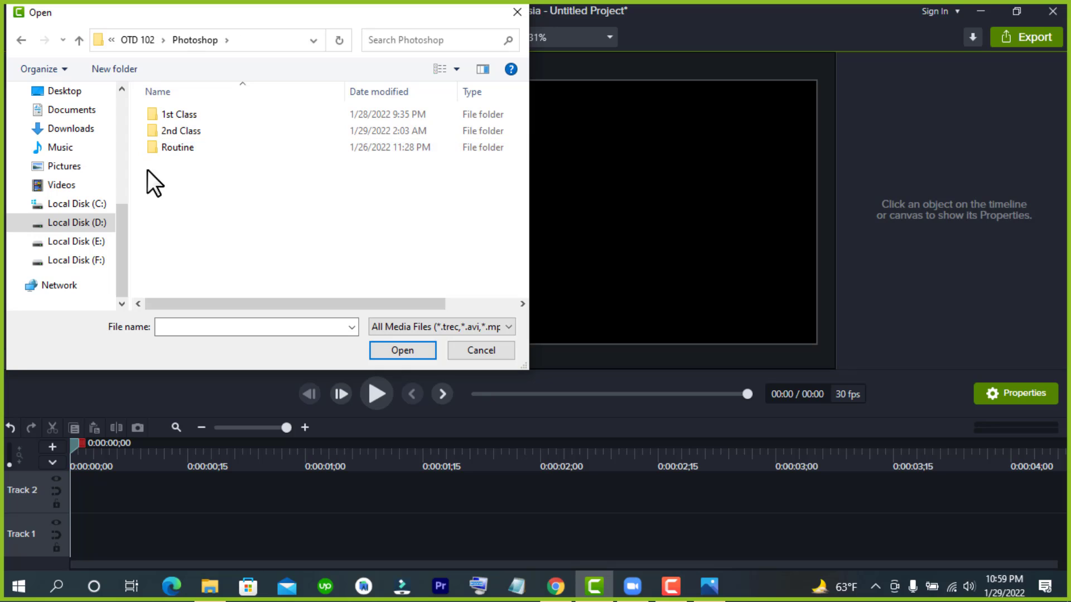
{"action": "double_click", "coordinate": [190, 120]}
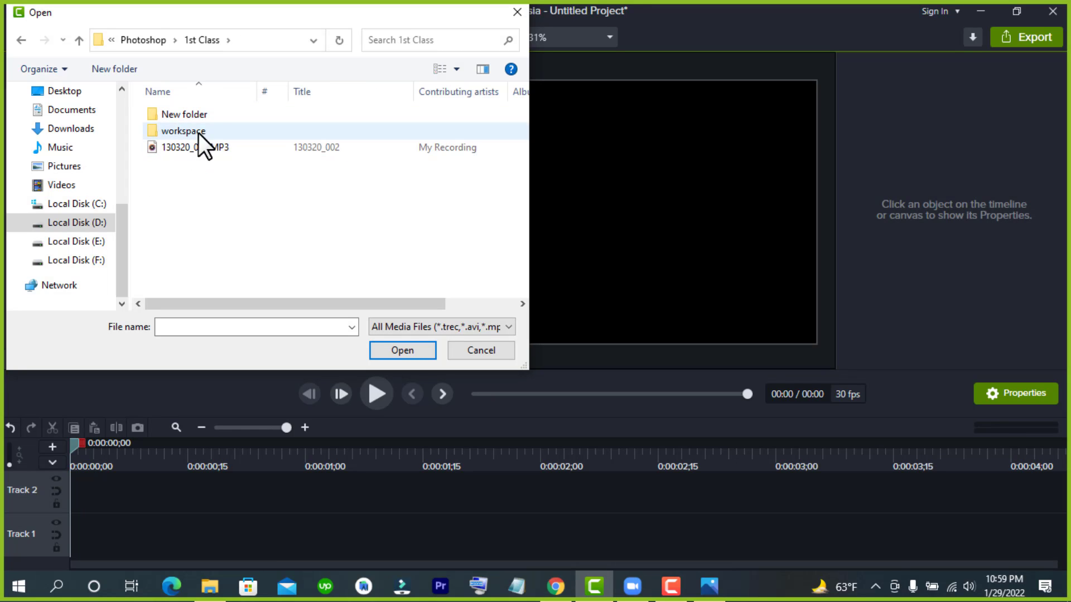
{"action": "double_click", "coordinate": [199, 129]}
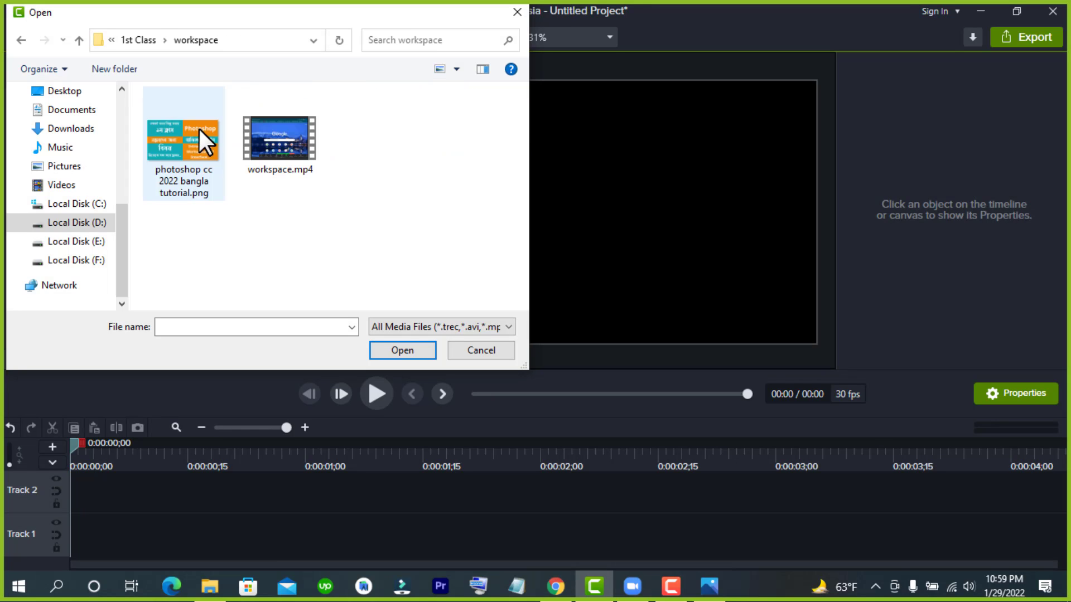
{"action": "left_click", "coordinate": [267, 150]}
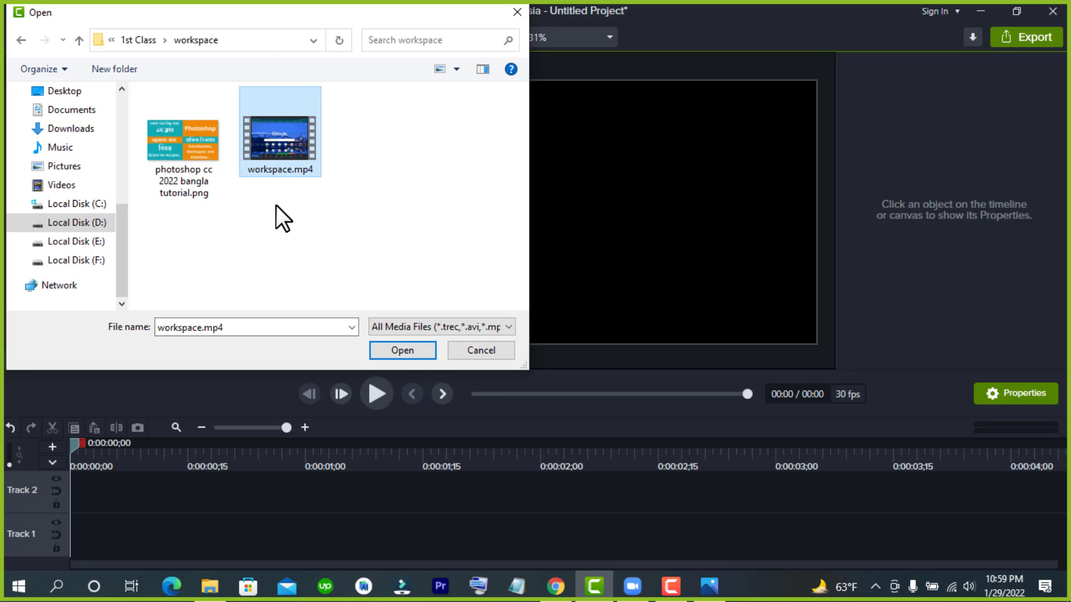
{"action": "left_click", "coordinate": [391, 349]}
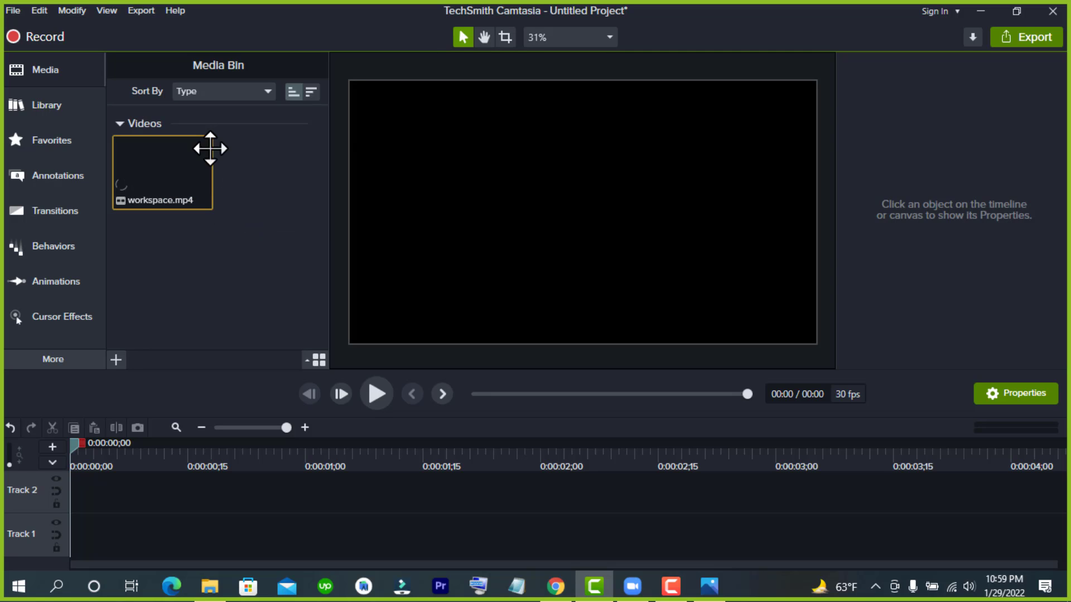
{"action": "left_click", "coordinate": [180, 180]}
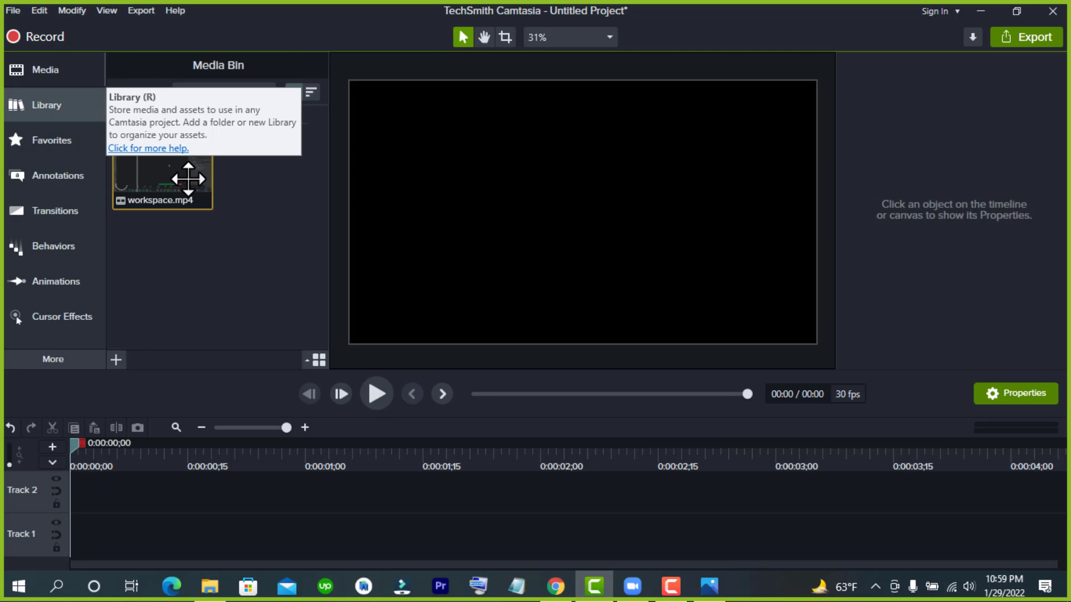
{"action": "left_click", "coordinate": [229, 236]}
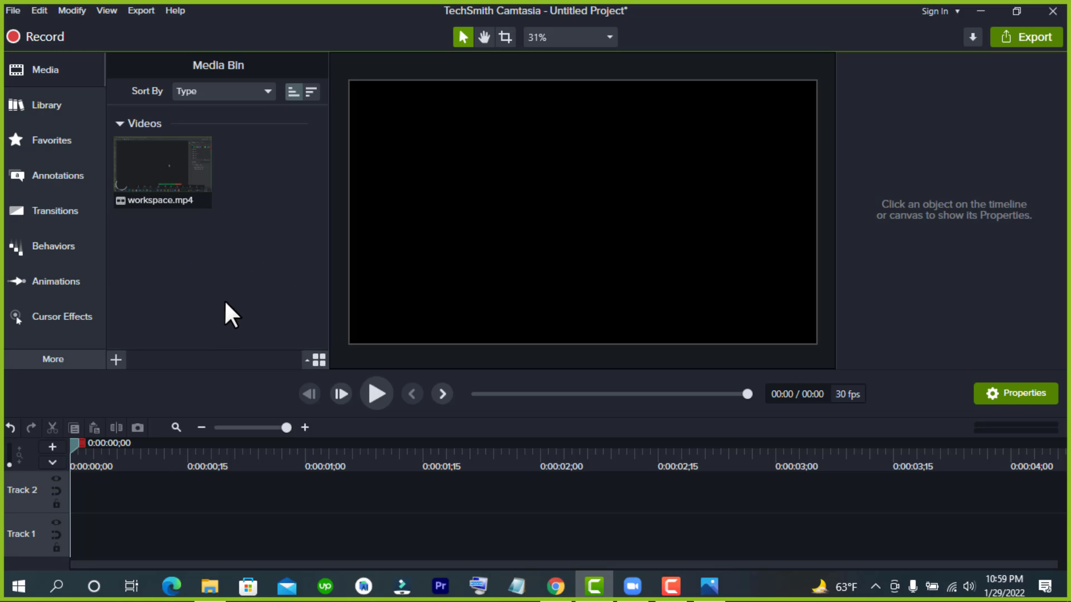
{"action": "right_click", "coordinate": [238, 247]}
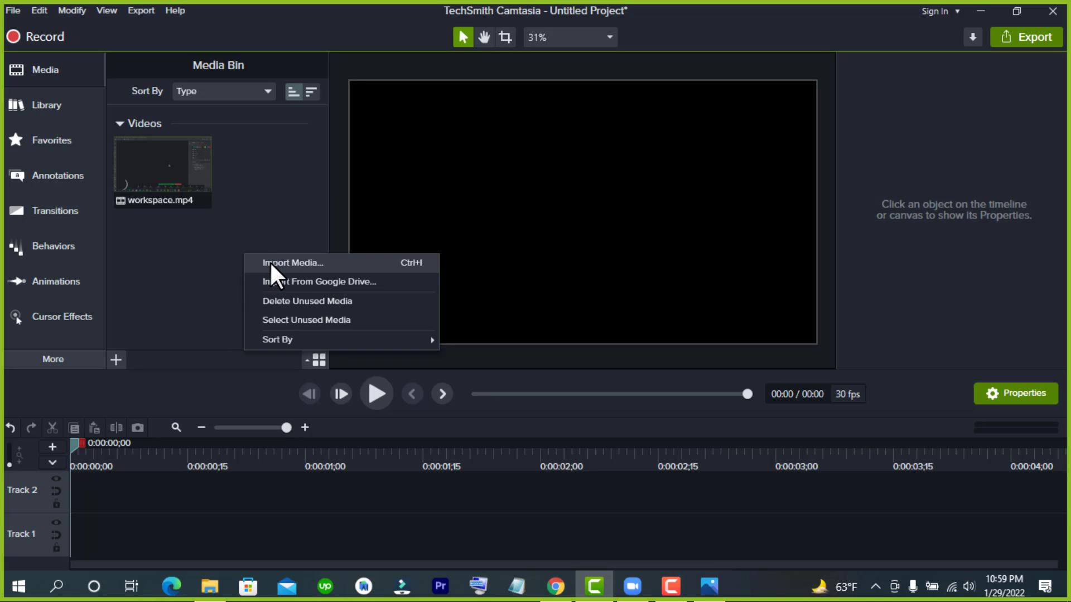
{"action": "left_click", "coordinate": [240, 218]}
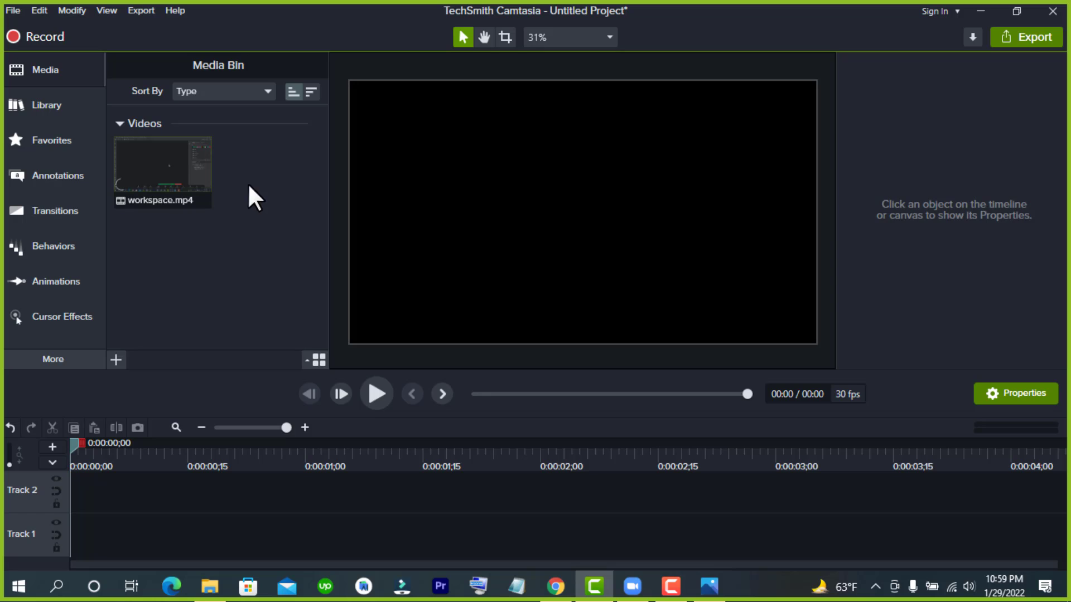
{"action": "left_click", "coordinate": [177, 182]}
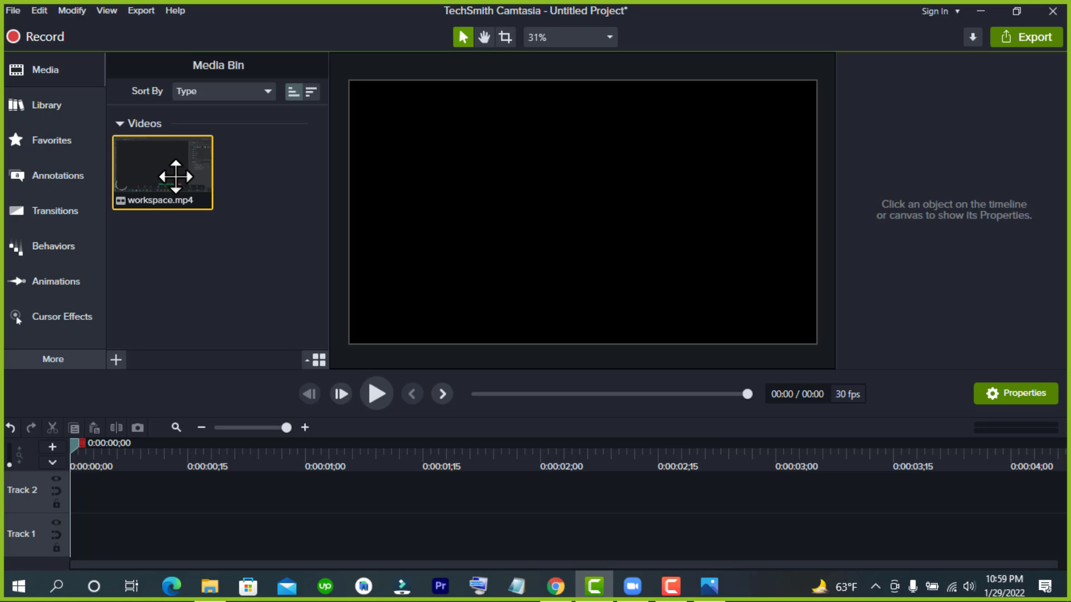
{"action": "right_click", "coordinate": [181, 182]}
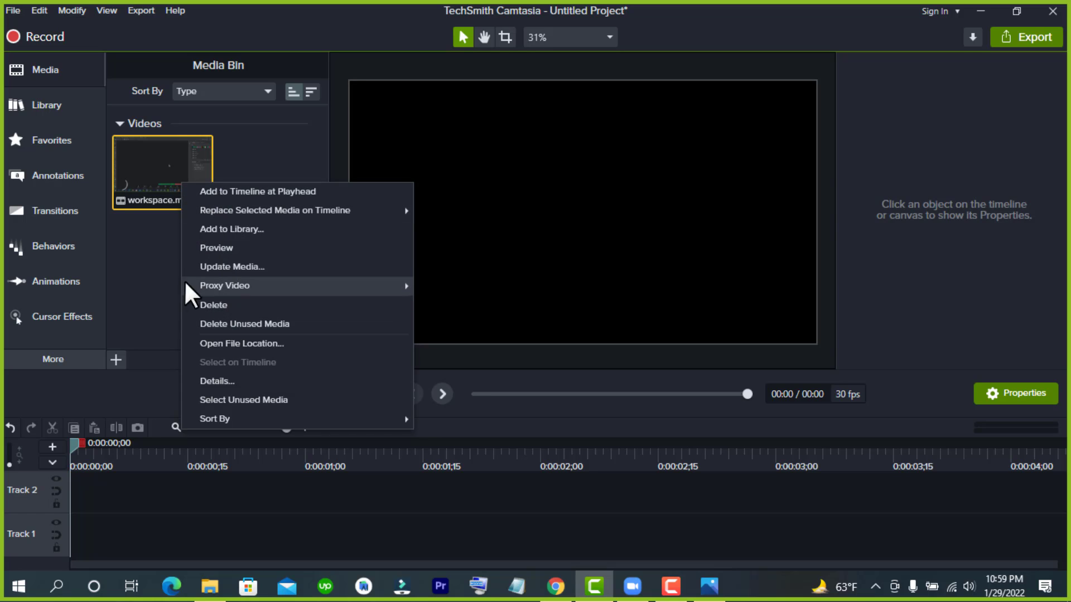
{"action": "left_click", "coordinate": [156, 265]}
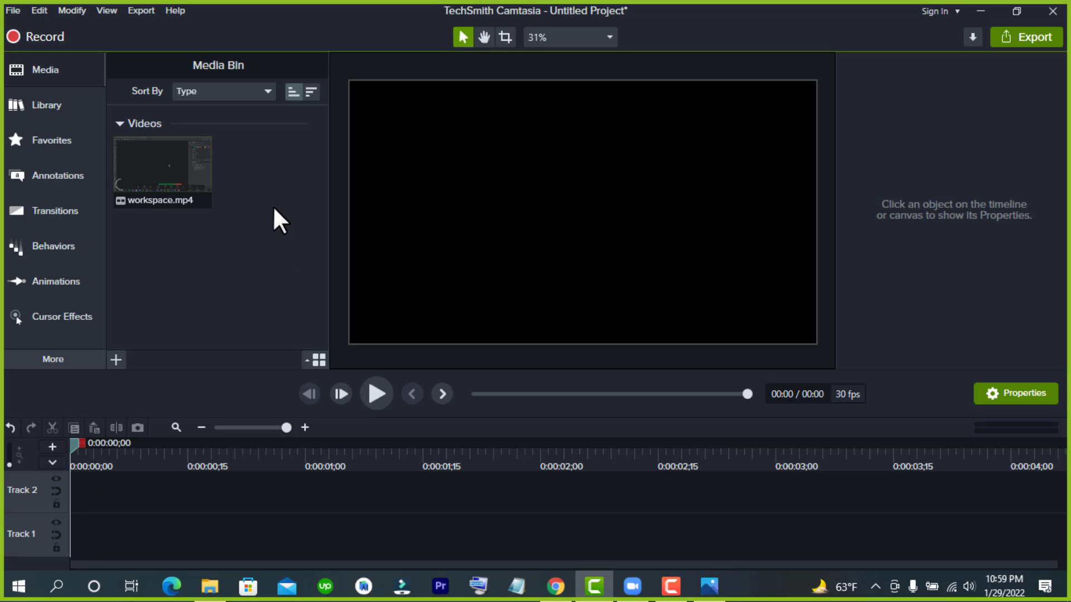
- Import the _Getintopc.com_Animiz_Animation_Maker video from the Downloads > Video folder into the Media Bin
{"action": "right_click", "coordinate": [264, 228]}
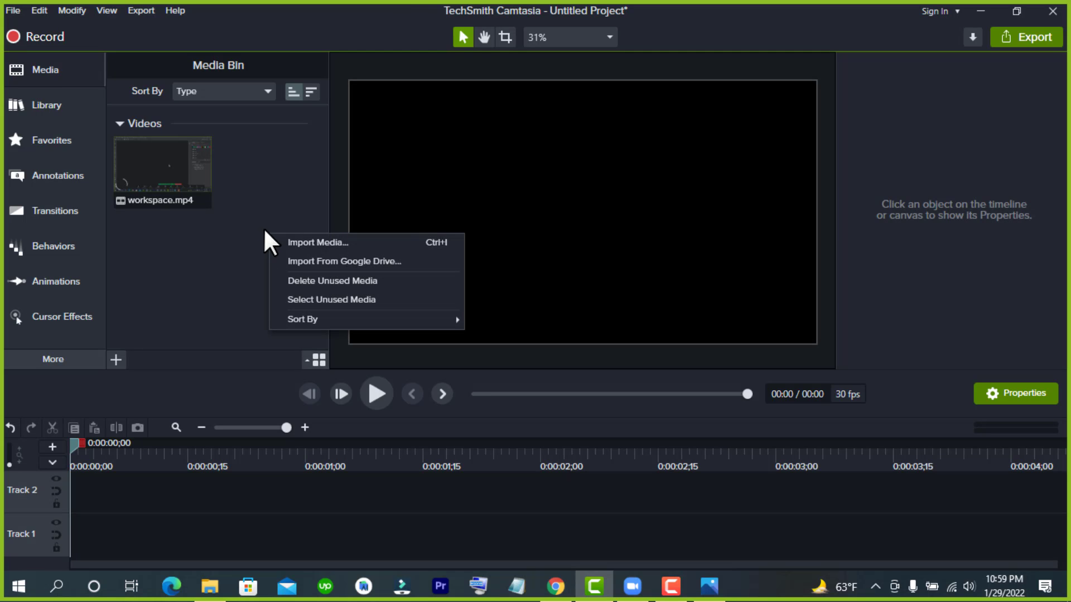
{"action": "left_click", "coordinate": [293, 241]}
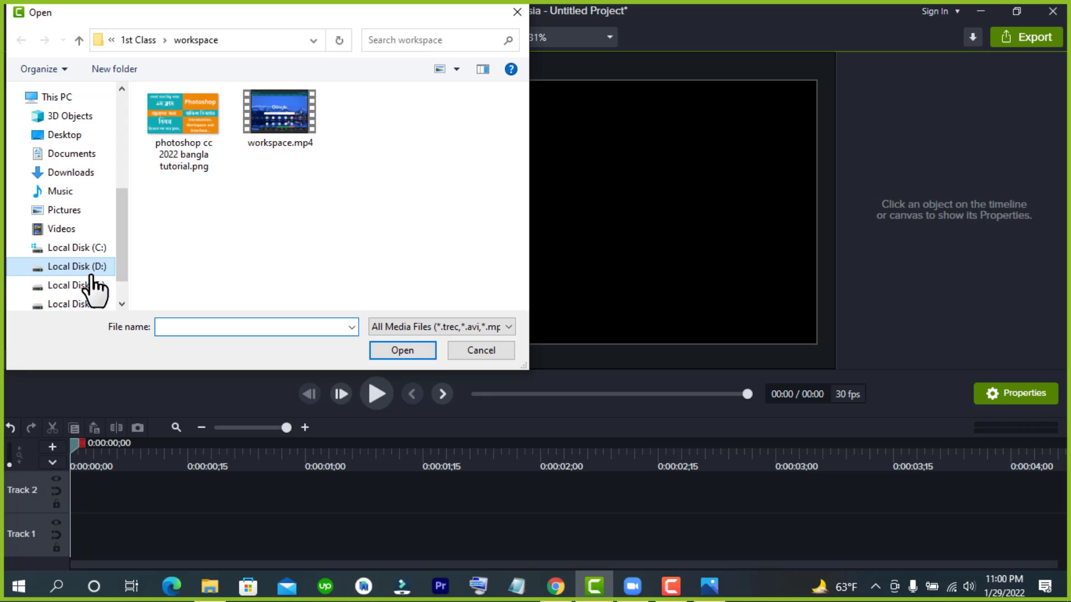
{"action": "scroll", "coordinate": [89, 288], "scroll_direction": "down", "scroll_amount": 1}
{"action": "scroll", "coordinate": [89, 253], "scroll_direction": "up", "scroll_amount": 1}
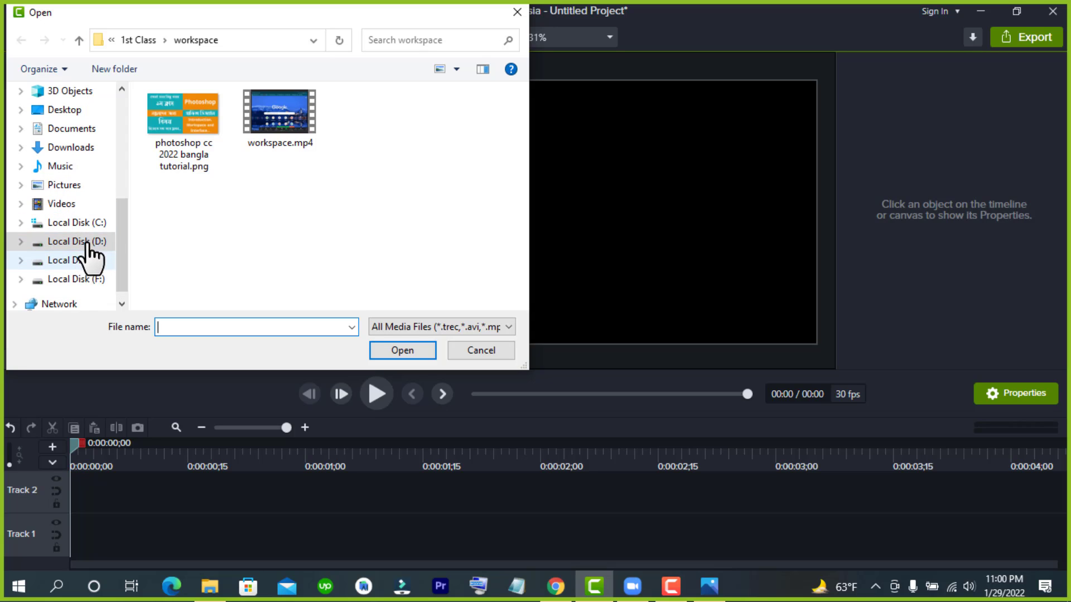
{"action": "left_click", "coordinate": [86, 147]}
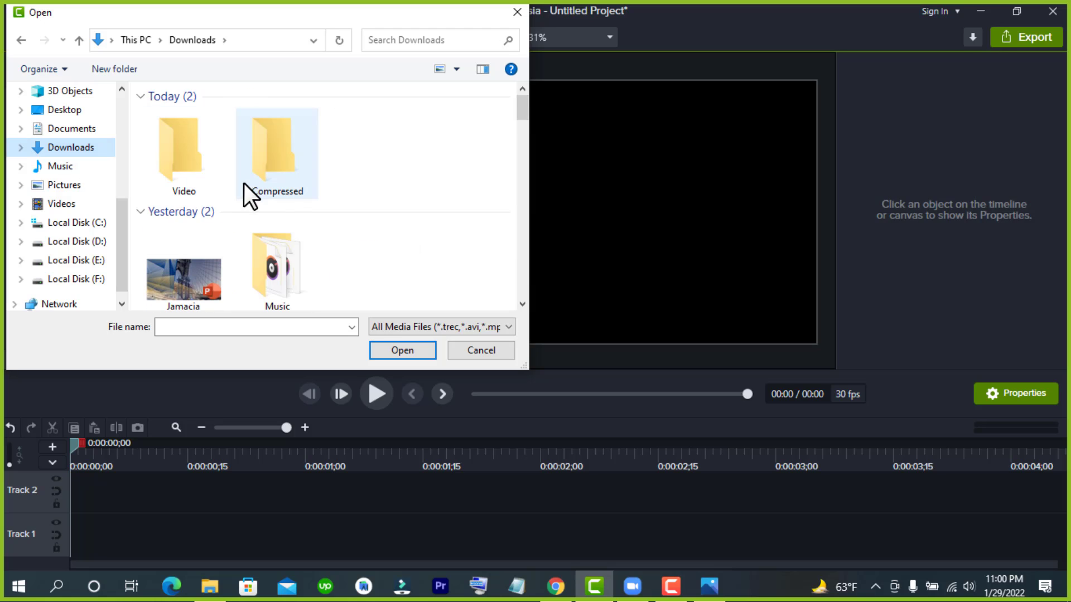
{"action": "double_click", "coordinate": [177, 121]}
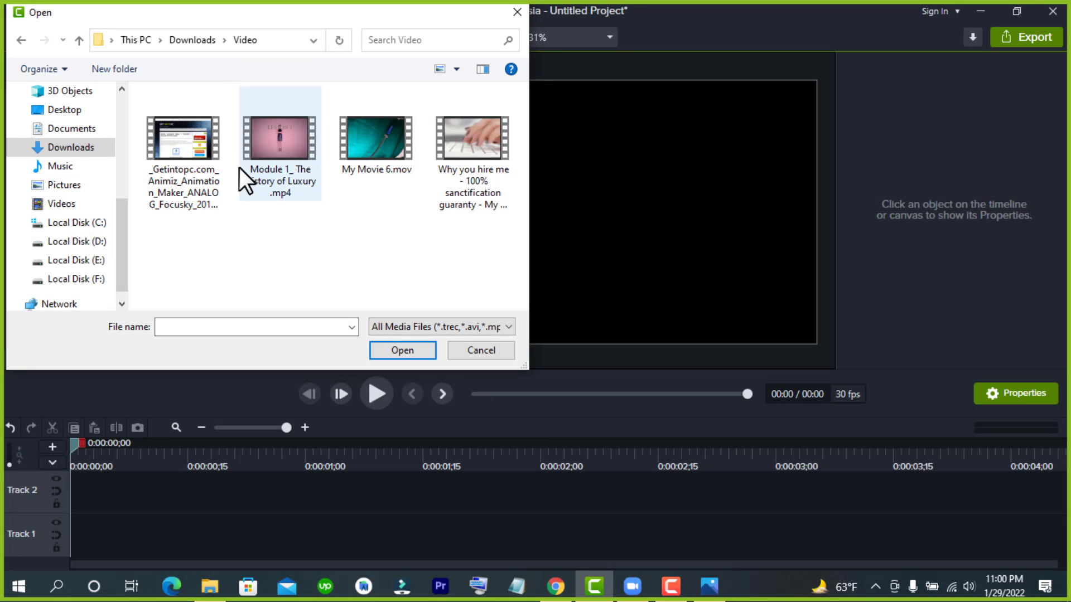
{"action": "left_click", "coordinate": [200, 165]}
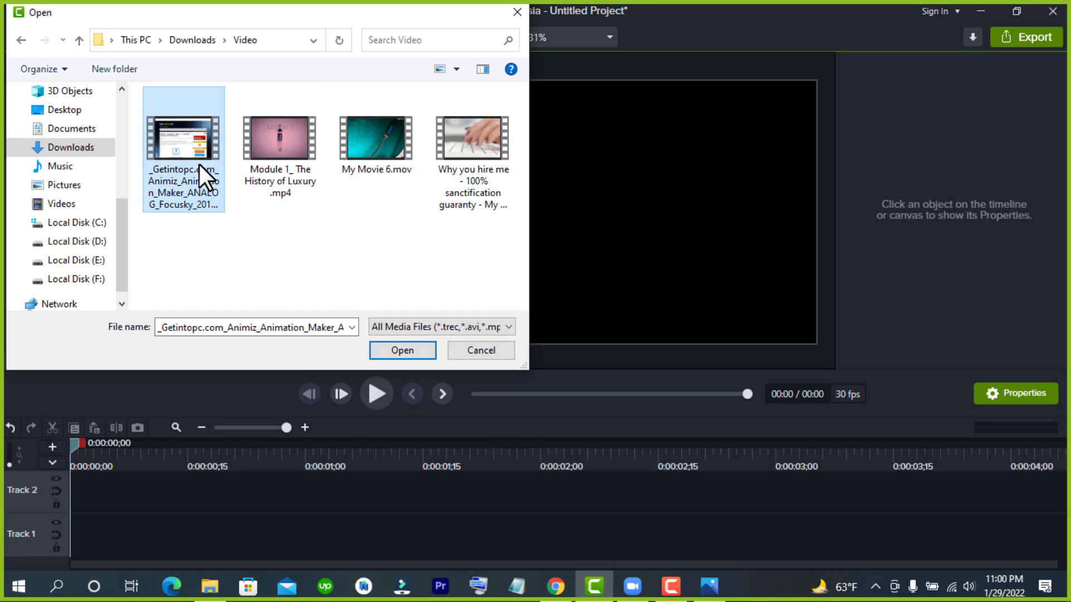
{"action": "left_click", "coordinate": [391, 350]}
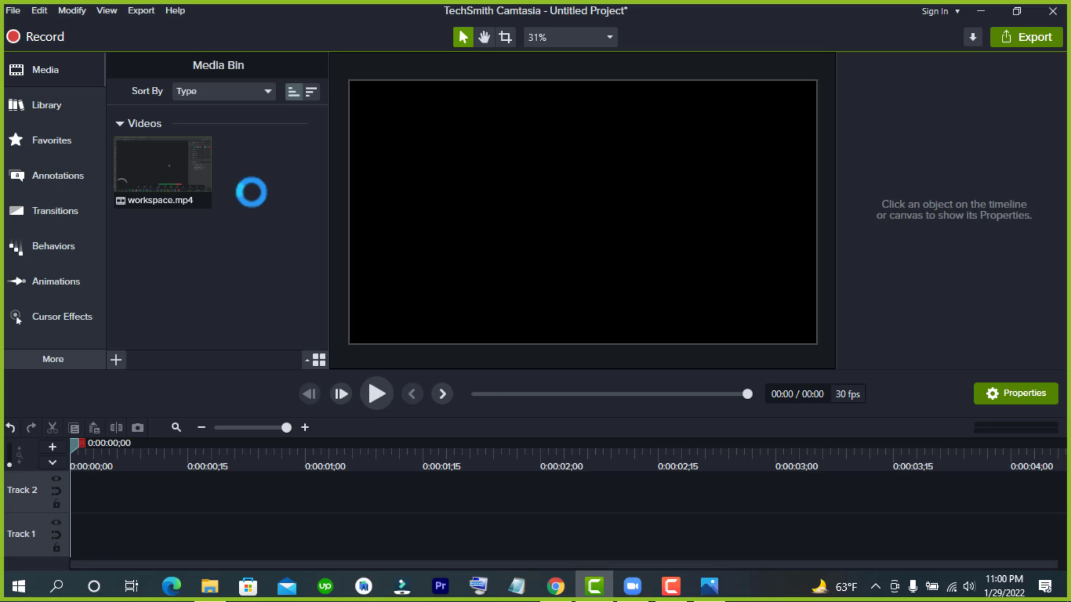
{"action": "left_click", "coordinate": [251, 193]}
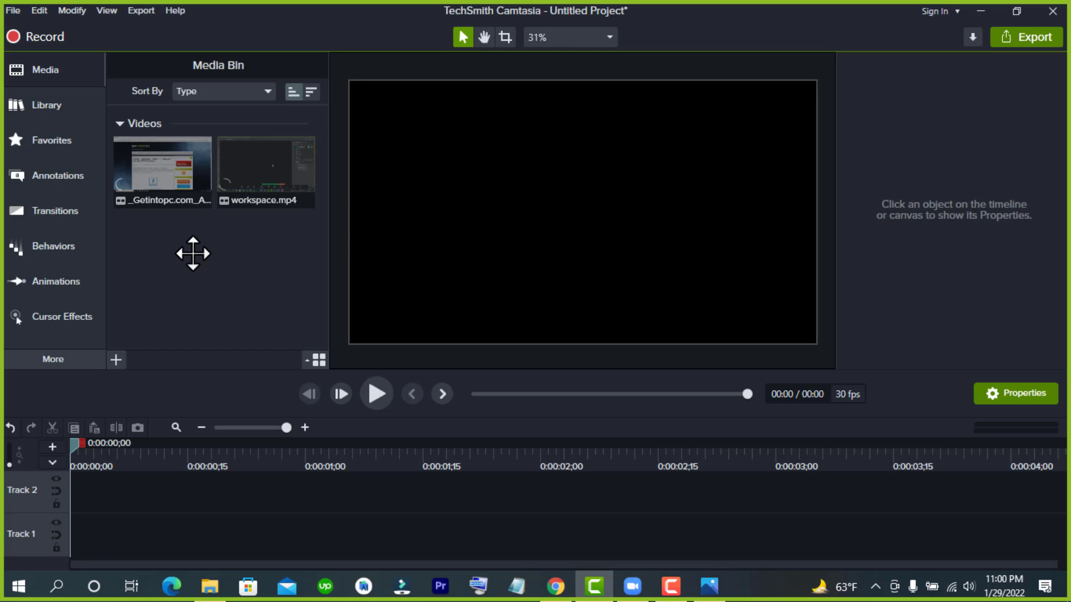
- Import the video Module 1_ The History of Luxury .mp4 from the Downloads > Video folder into the Media Bin
{"action": "left_click", "coordinate": [114, 359]}
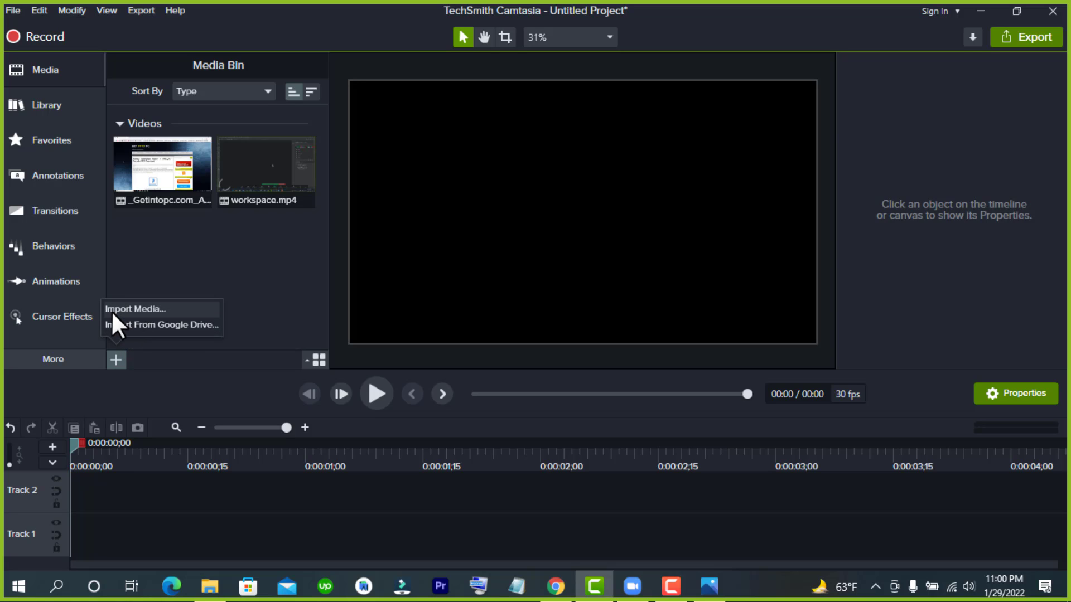
{"action": "left_click", "coordinate": [150, 309]}
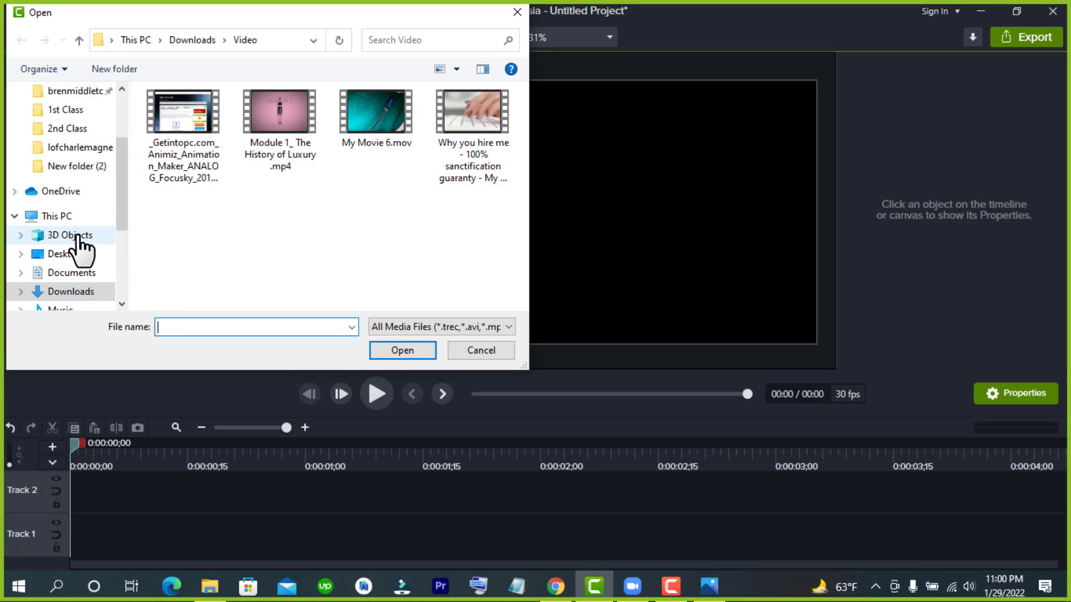
{"action": "scroll", "coordinate": [81, 262], "scroll_direction": "down", "scroll_amount": 1}
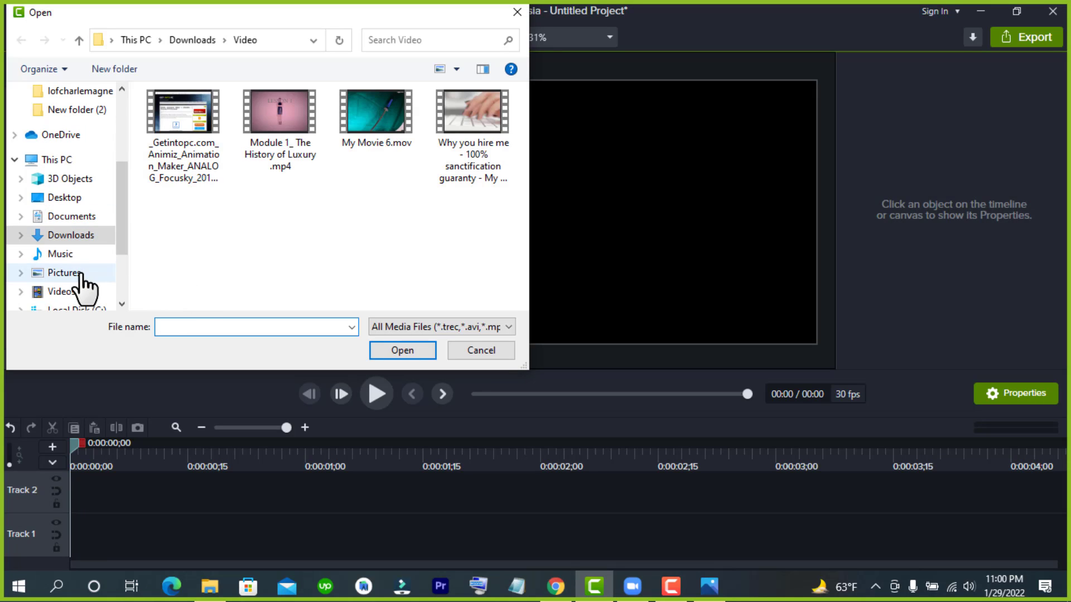
{"action": "left_click", "coordinate": [283, 155]}
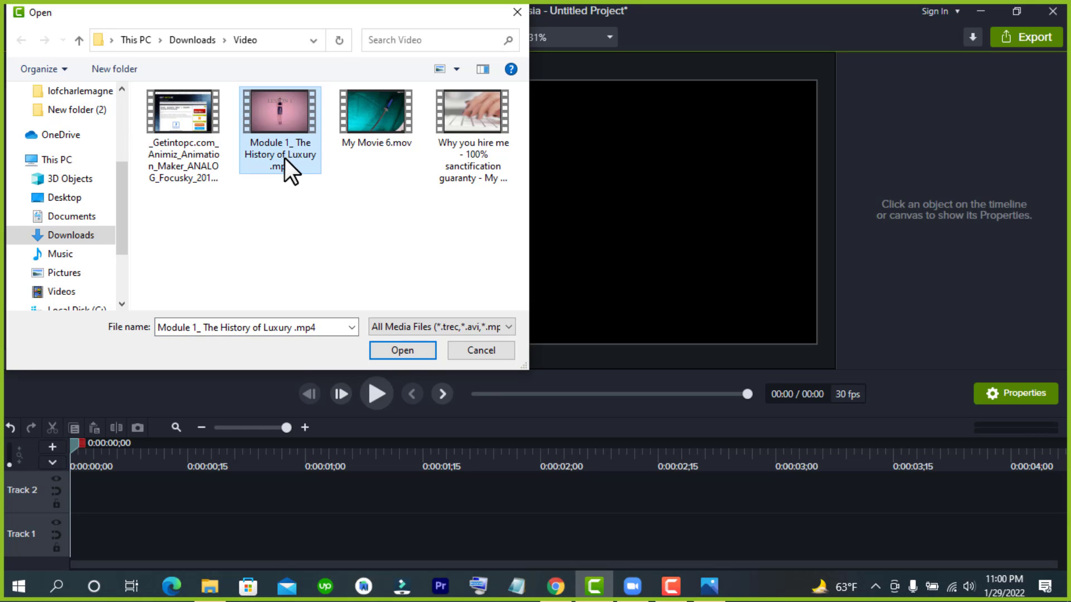
{"action": "left_click", "coordinate": [394, 351]}
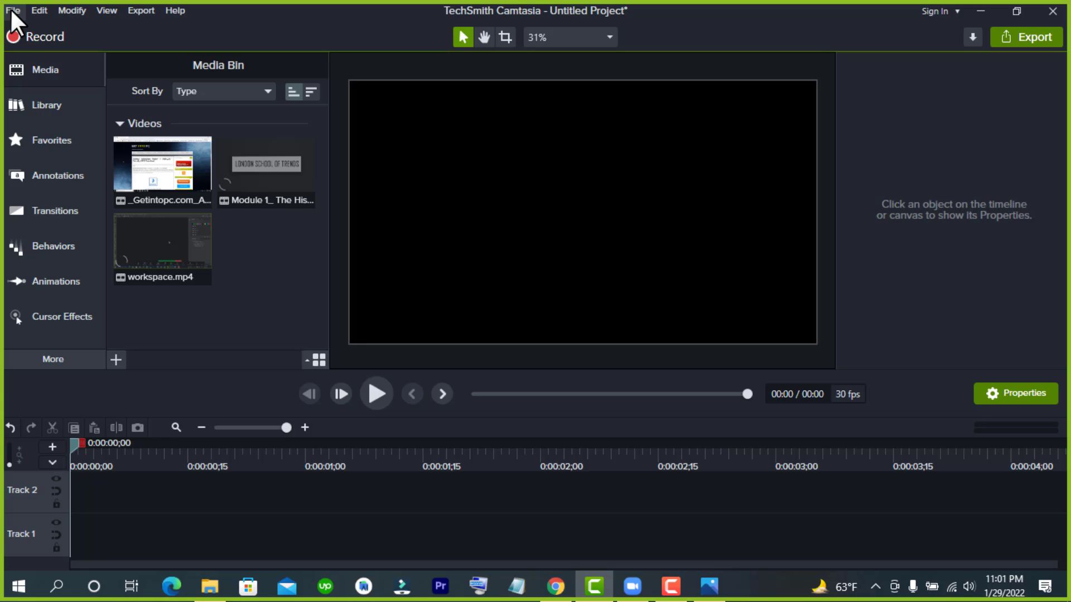
- Import the "Why you hire me - 100% sanctification guaranty" video from the Downloads > Video folder into the Media Bin
{"action": "left_click", "coordinate": [13, 10]}
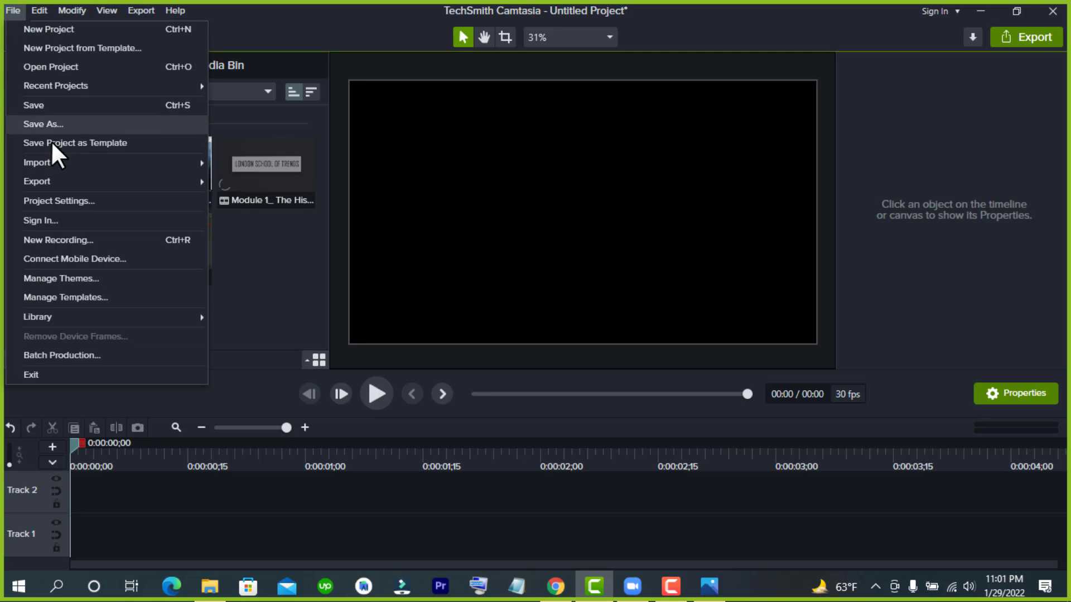
{"action": "mouse_move", "coordinate": [44, 164]}
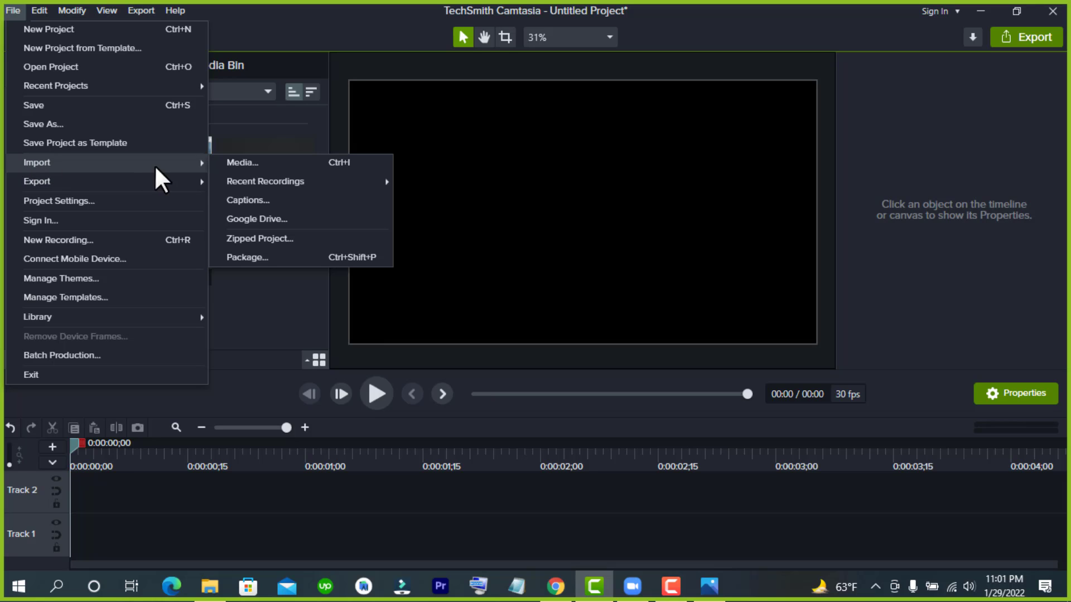
{"action": "left_click", "coordinate": [269, 161]}
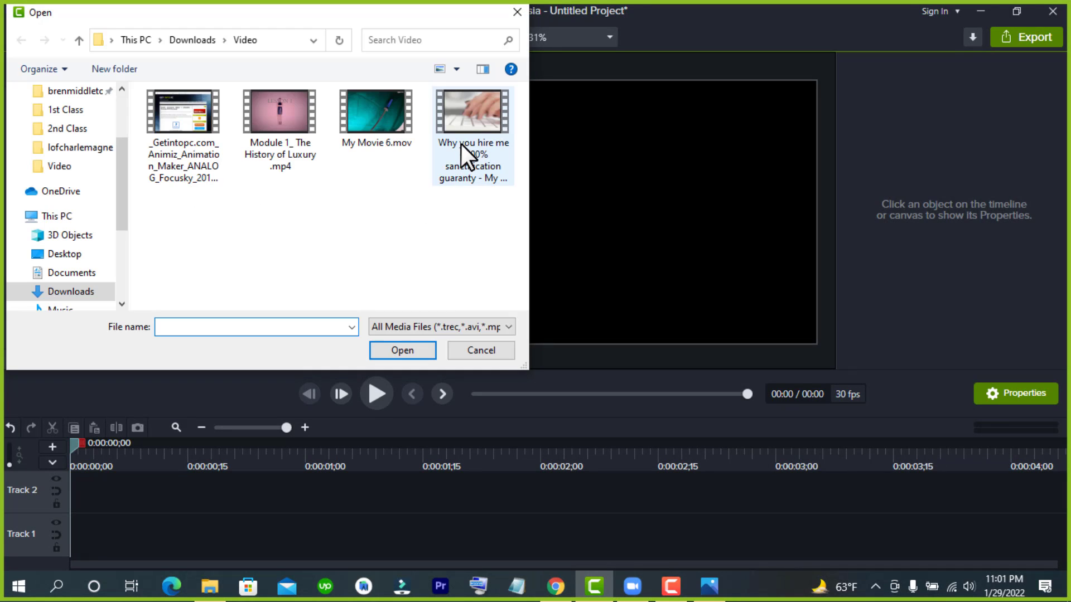
{"action": "left_click", "coordinate": [462, 144]}
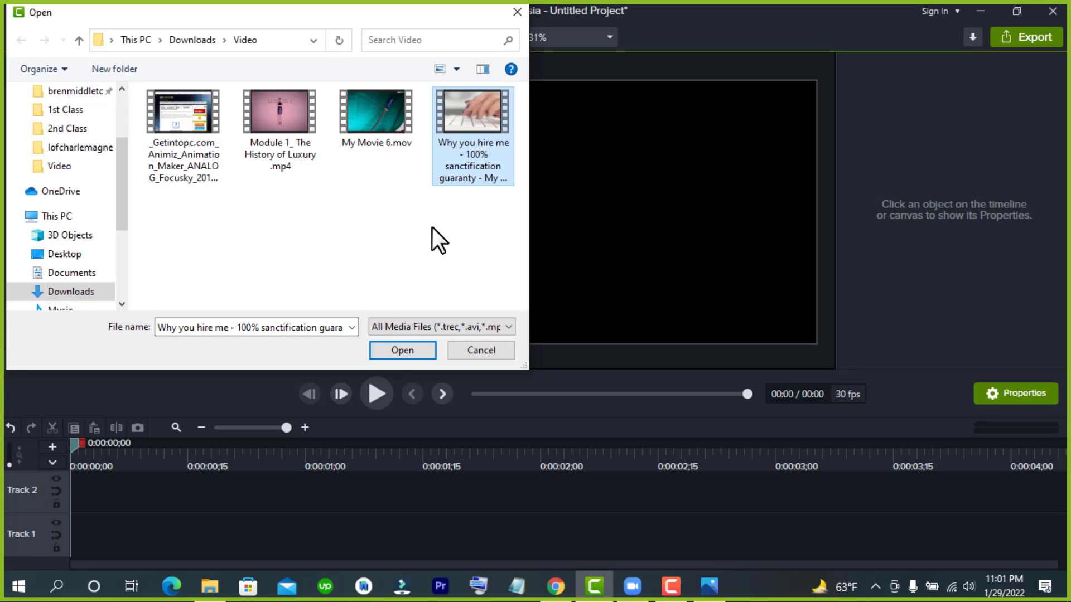
{"action": "left_click", "coordinate": [402, 351]}
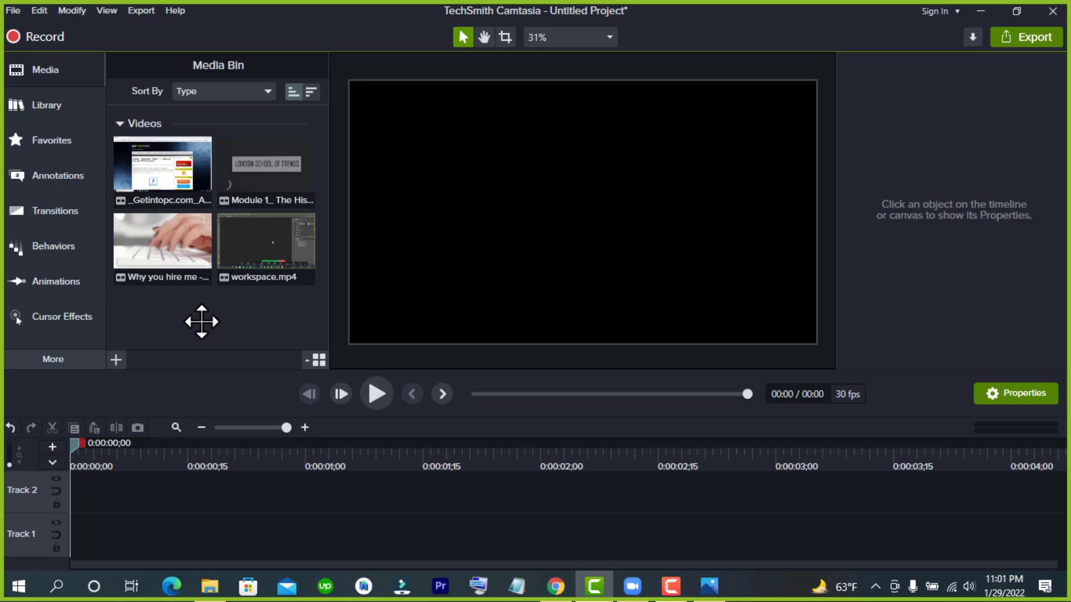
- Import the image Attachment_1642764997.jpeg from the Downloads folder into the Media Bin
{"action": "key", "text": "ctrl+i"}
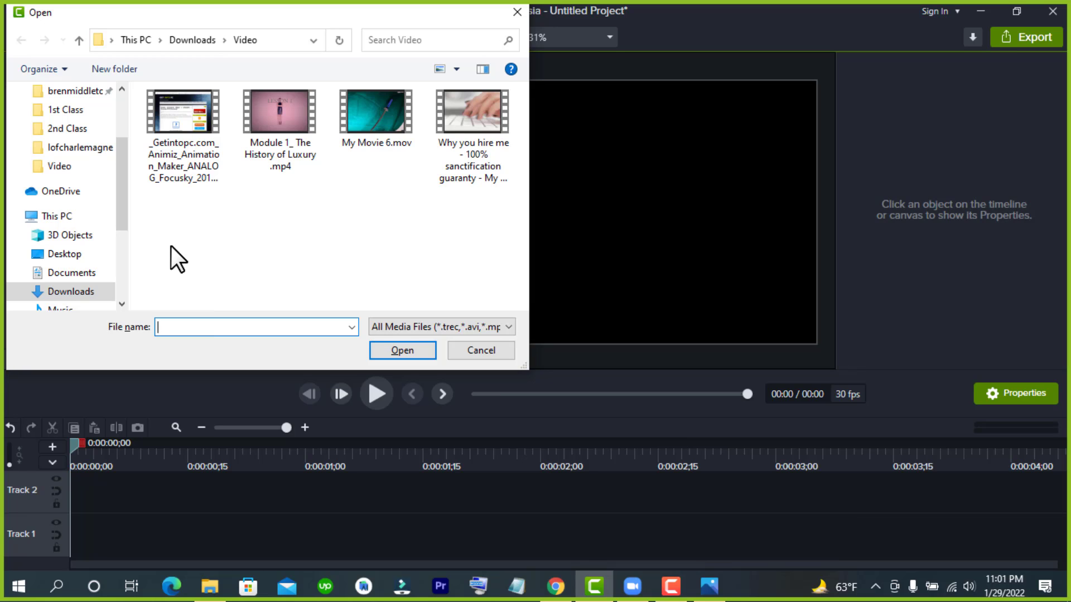
{"action": "scroll", "coordinate": [67, 241], "scroll_direction": "up", "scroll_amount": 2}
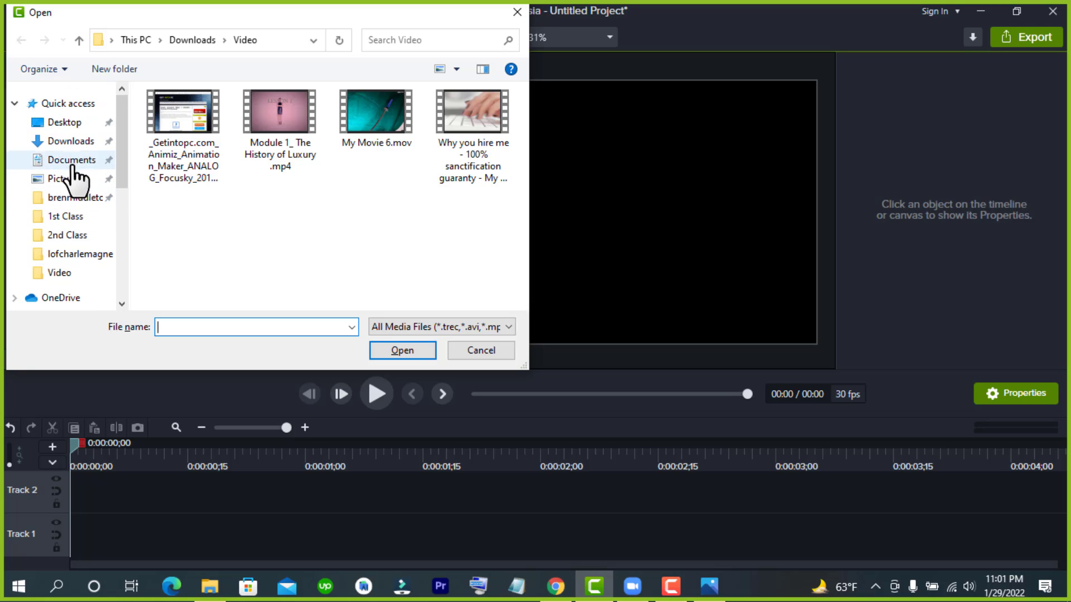
{"action": "left_click", "coordinate": [80, 144]}
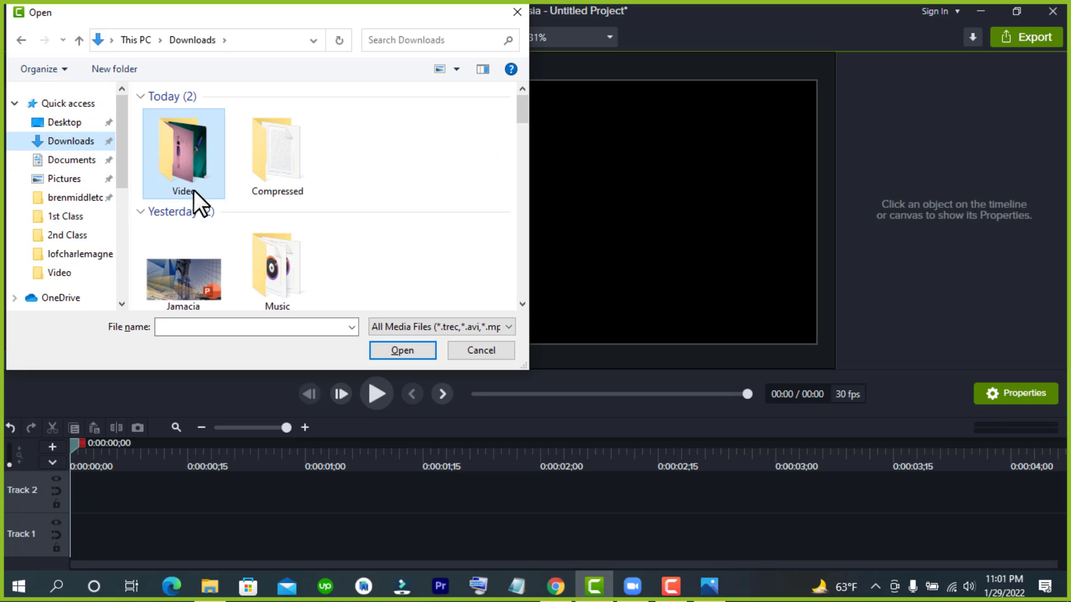
{"action": "scroll", "coordinate": [190, 282], "scroll_direction": "down", "scroll_amount": 6}
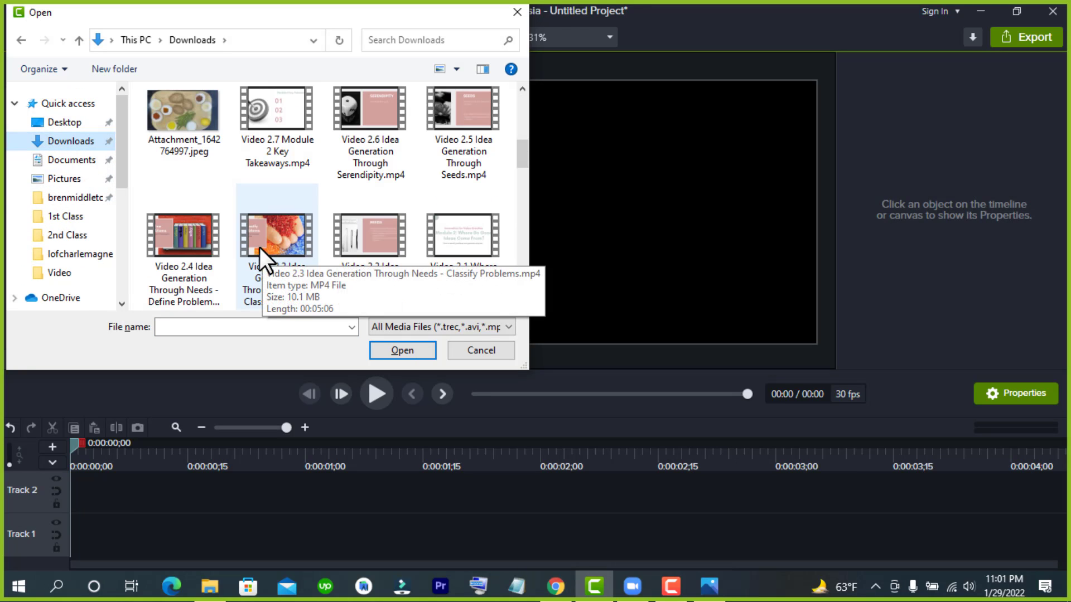
{"action": "scroll", "coordinate": [245, 234], "scroll_direction": "up", "scroll_amount": 2}
{"action": "left_click", "coordinate": [191, 237]}
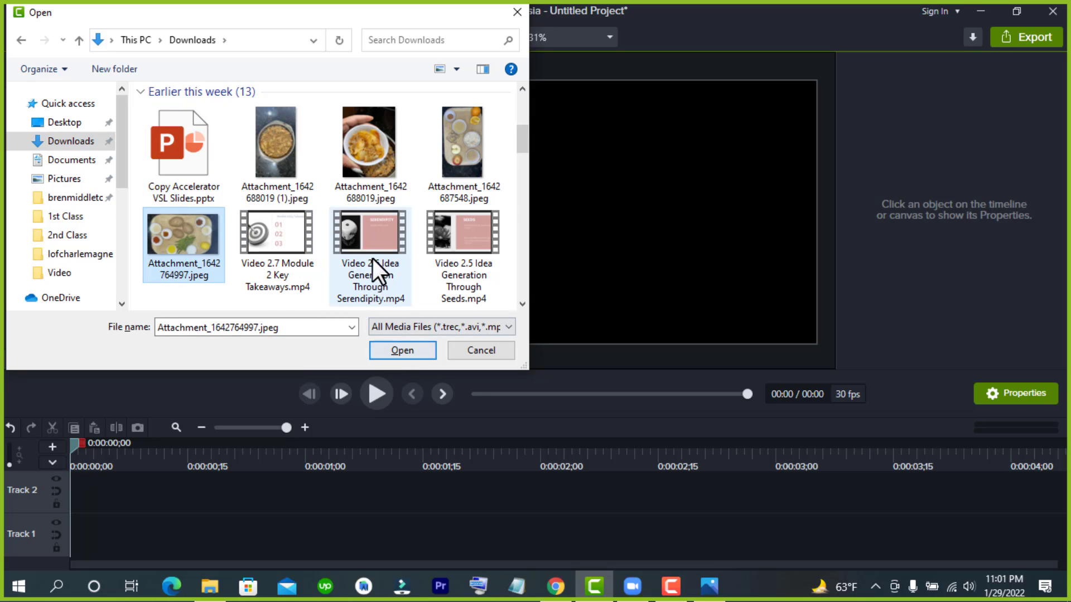
{"action": "scroll", "coordinate": [348, 241], "scroll_direction": "up", "scroll_amount": 4}
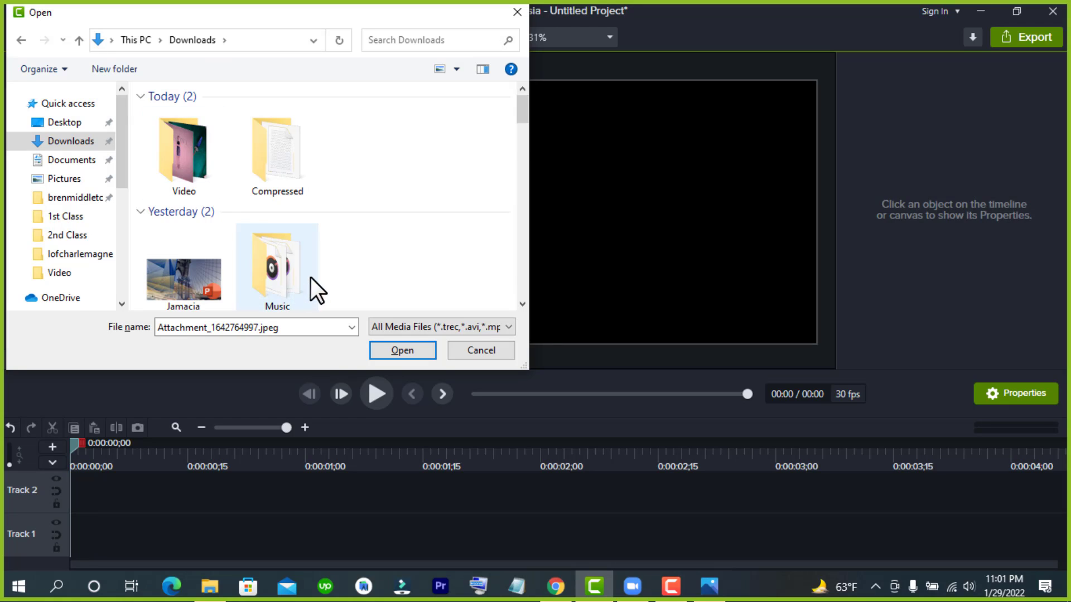
{"action": "scroll", "coordinate": [322, 278], "scroll_direction": "down", "scroll_amount": 4}
{"action": "scroll", "coordinate": [323, 276], "scroll_direction": "up", "scroll_amount": 2}
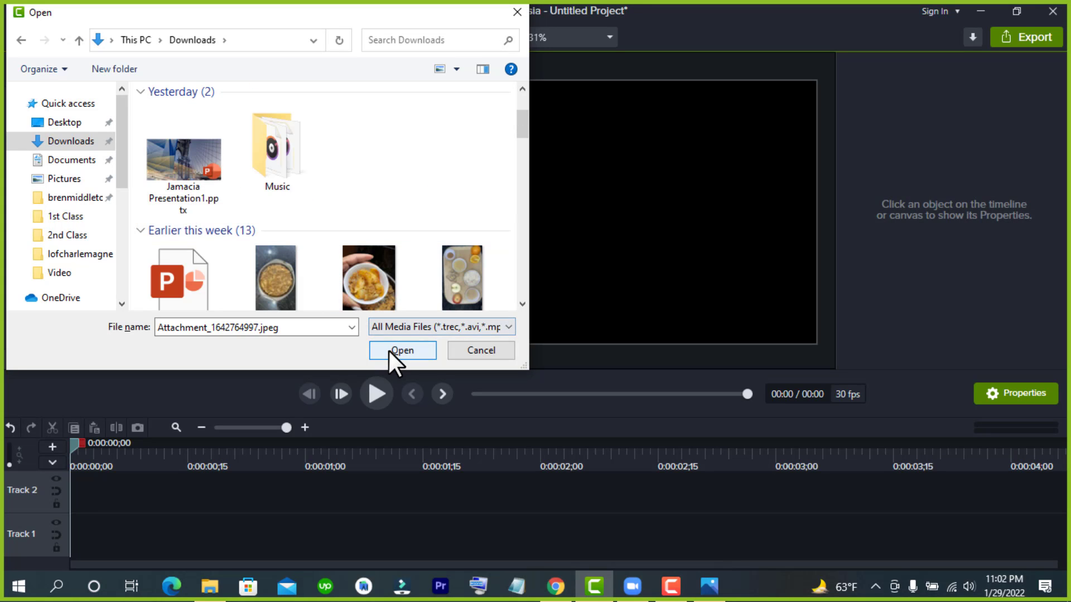
{"action": "left_click", "coordinate": [389, 350]}
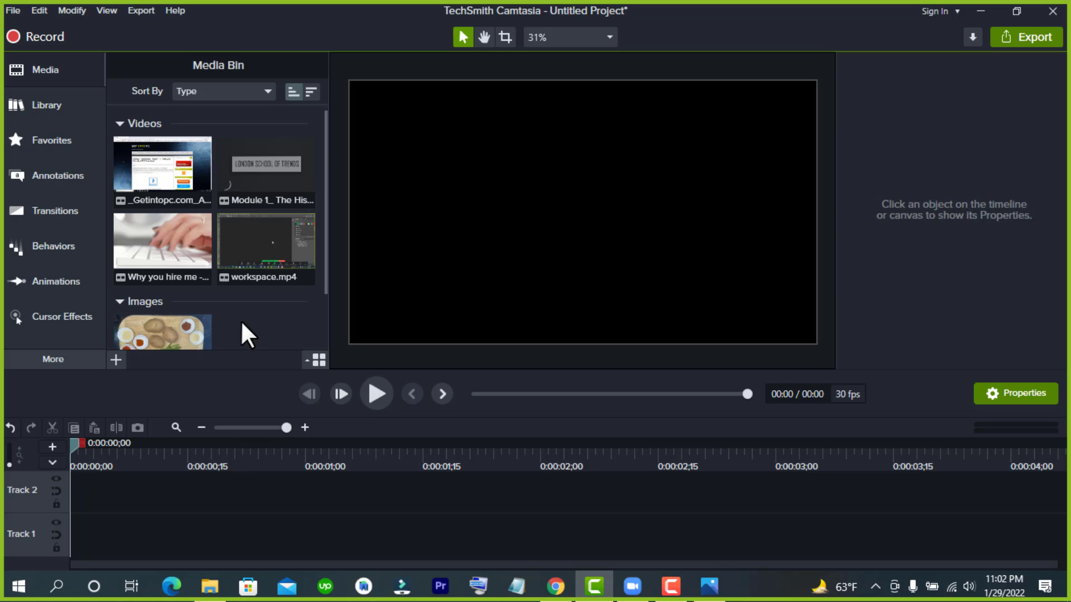
{"action": "left_click", "coordinate": [292, 239]}
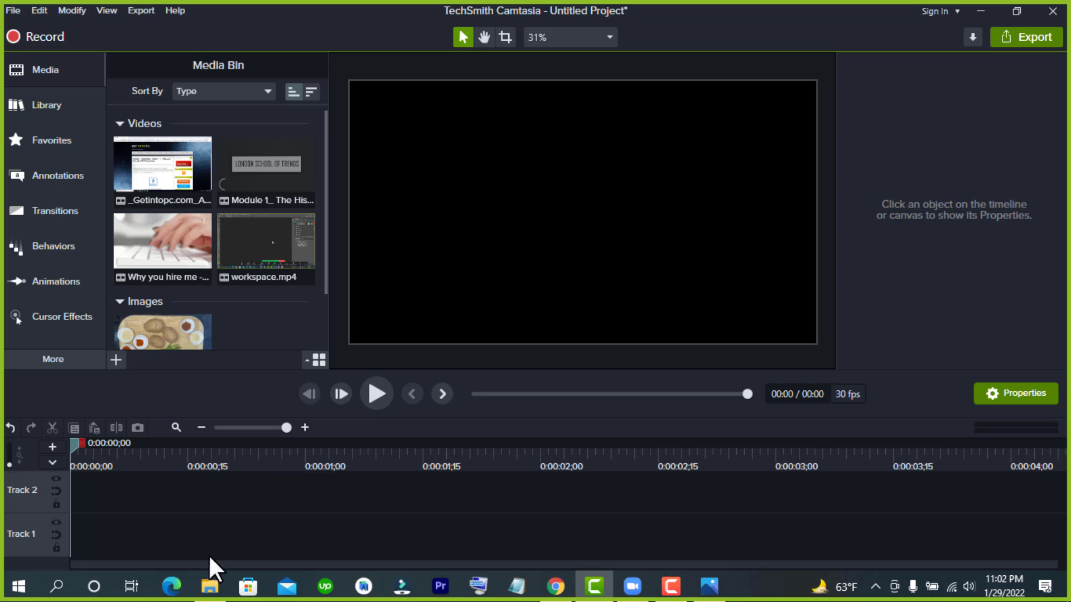
- Switch to File Explorer and try to bring video editing class 1.png from the 1st Class folder directly into Camtasia's Media Bin
{"action": "left_click", "coordinate": [208, 587]}
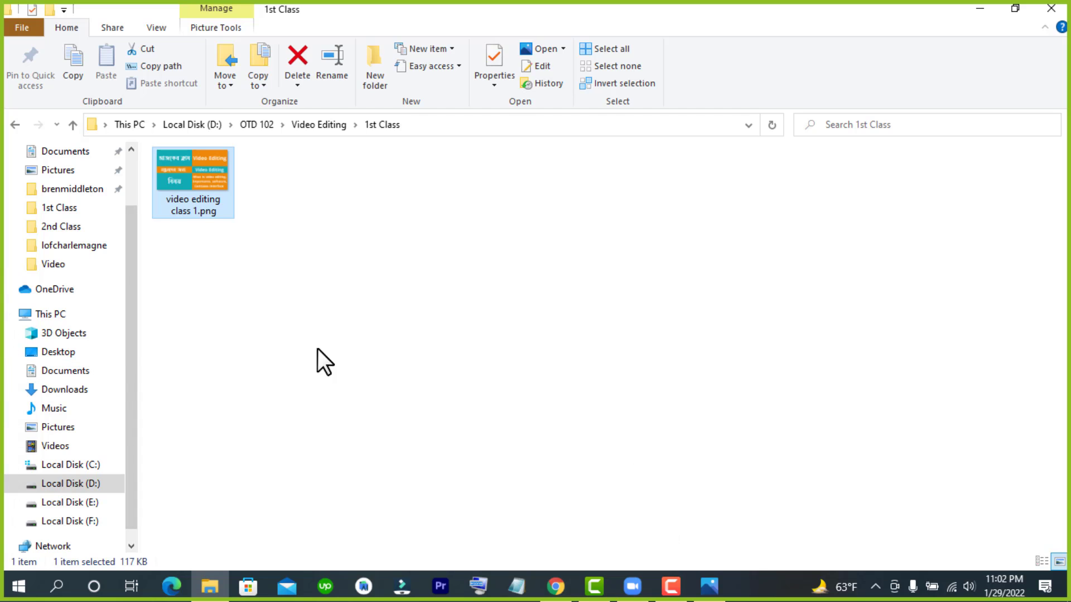
{"action": "left_click", "coordinate": [246, 344]}
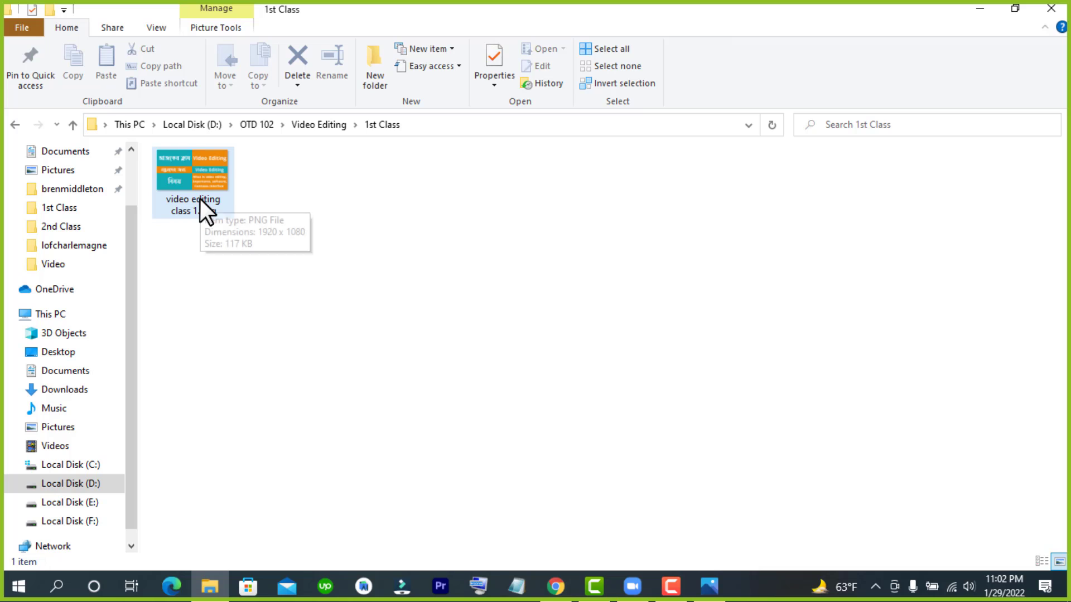
{"action": "left_click", "coordinate": [195, 176]}
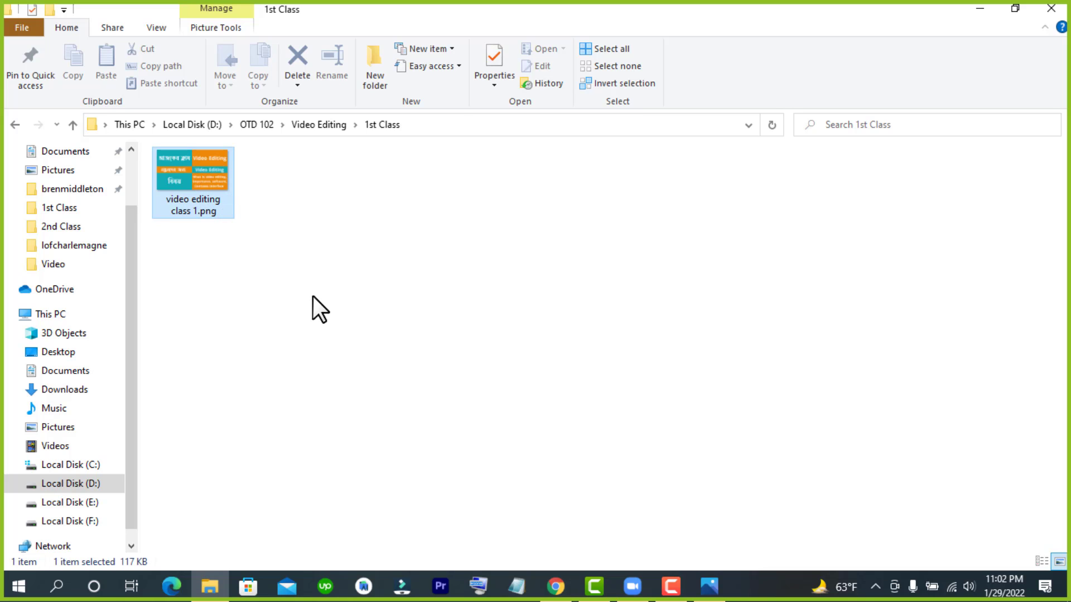
{"action": "left_click", "coordinate": [282, 308]}
{"action": "left_click", "coordinate": [198, 184]}
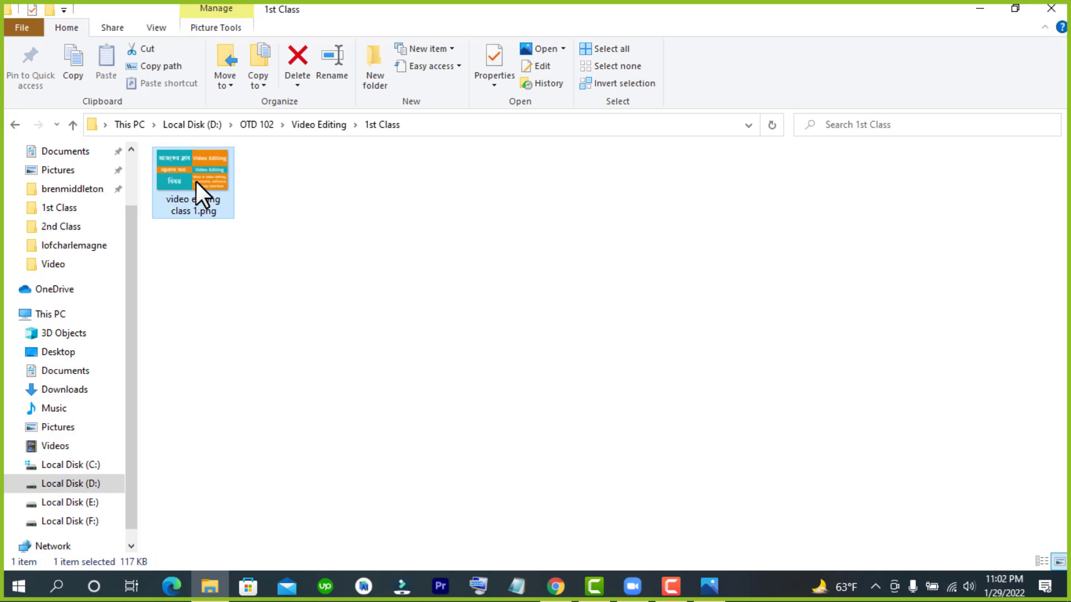
{"action": "left_click_drag", "start_coordinate": [195, 173], "coordinate": [325, 342]}
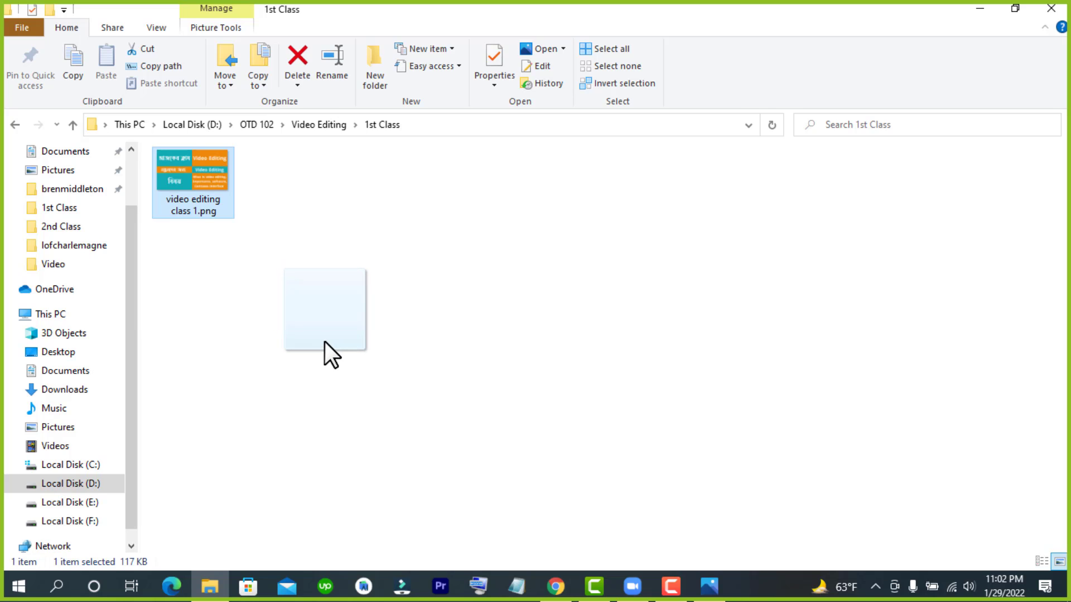
{"action": "left_click_drag", "start_coordinate": [324, 342], "coordinate": [271, 314]}
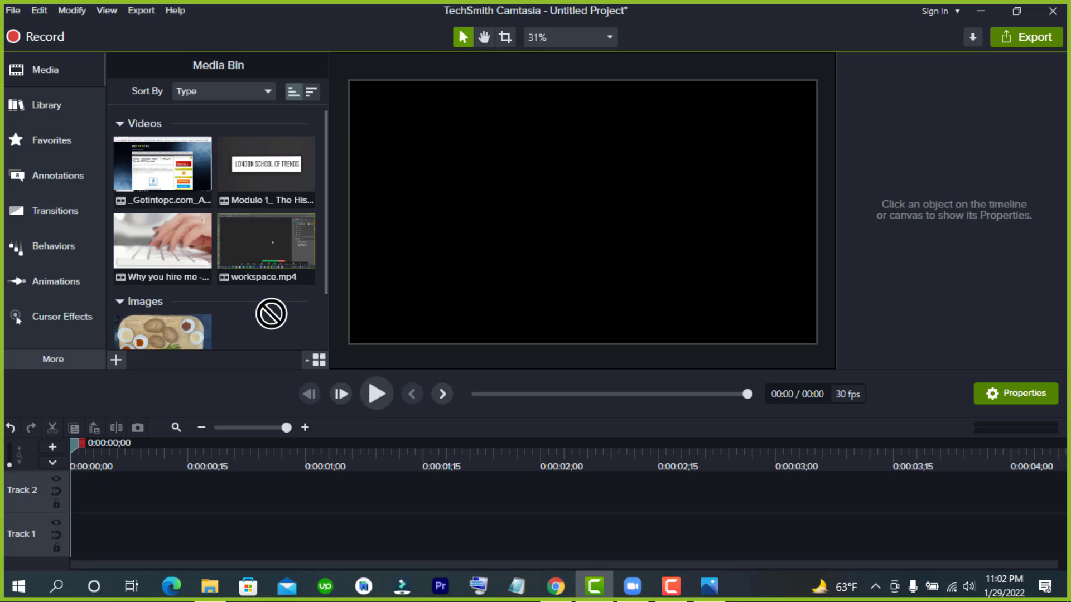
{"action": "left_click_drag", "start_coordinate": [272, 313], "coordinate": [300, 352]}
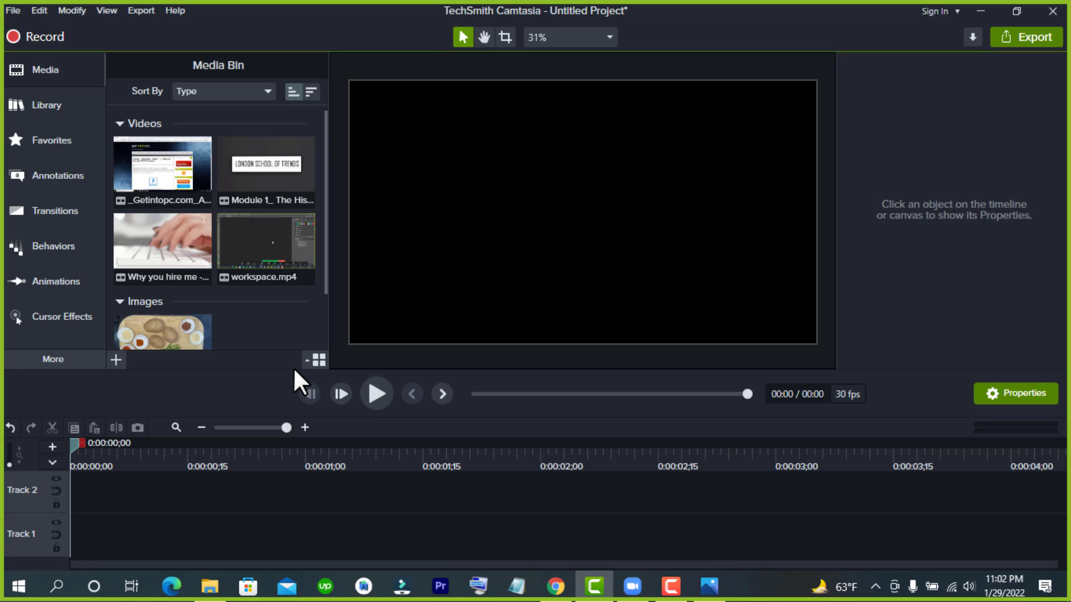
- Import the audio file aceforecaster.mp3 from the Downloads > Music folder into the Media Bin
{"action": "scroll", "coordinate": [252, 302], "scroll_direction": "down", "scroll_amount": 3}
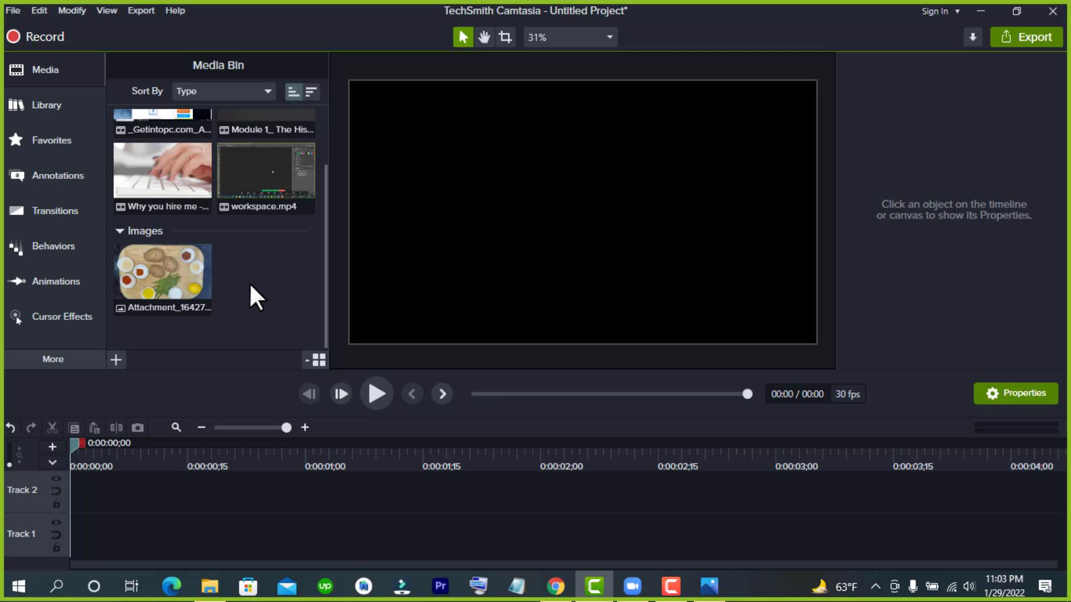
{"action": "right_click", "coordinate": [244, 275]}
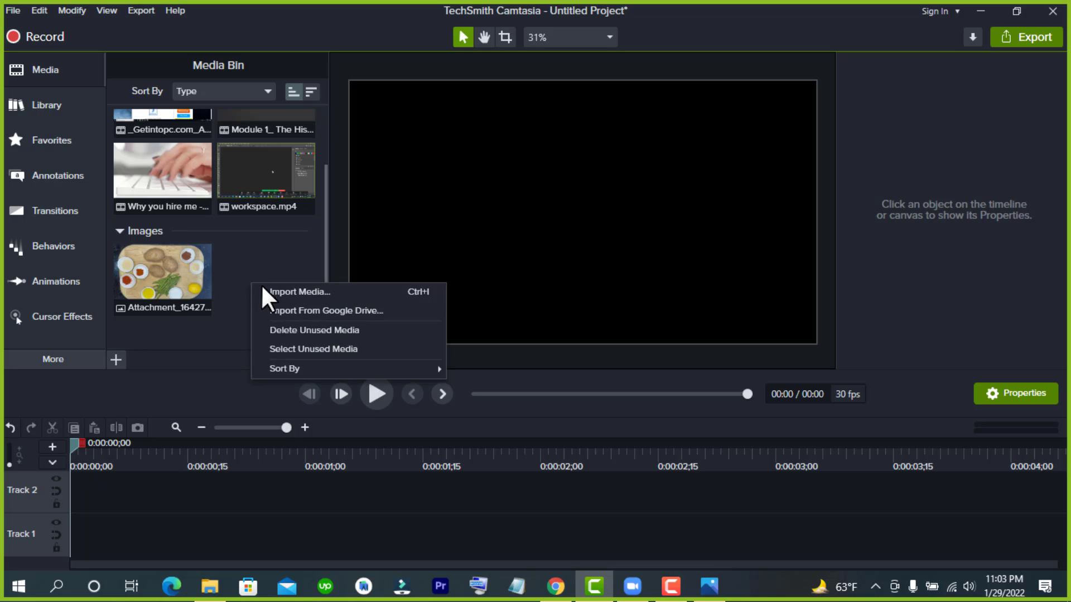
{"action": "left_click", "coordinate": [266, 288]}
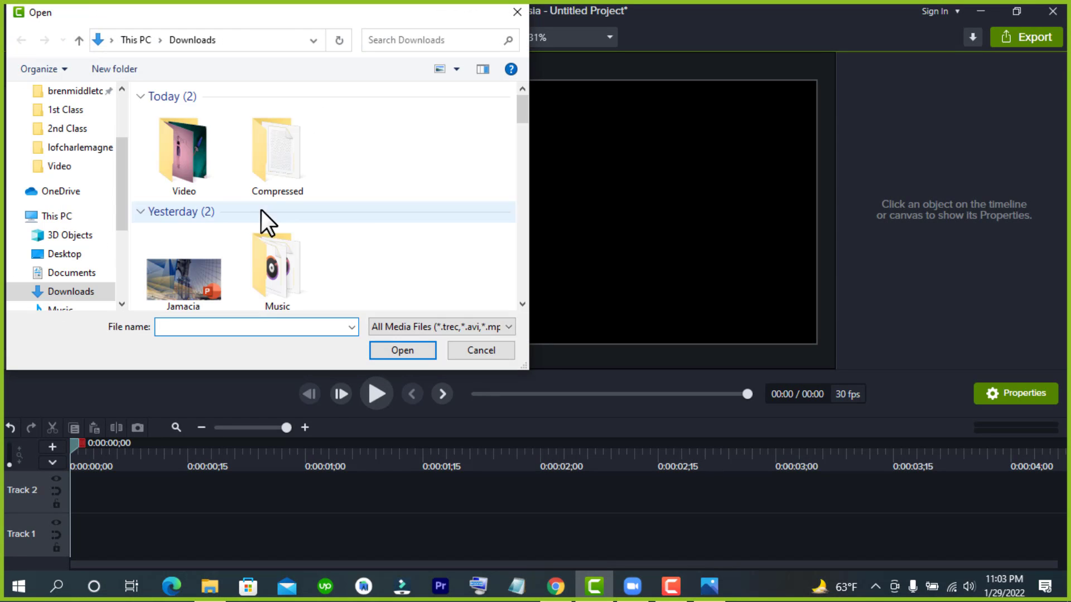
{"action": "left_click", "coordinate": [269, 266]}
{"action": "double_click", "coordinate": [268, 266]}
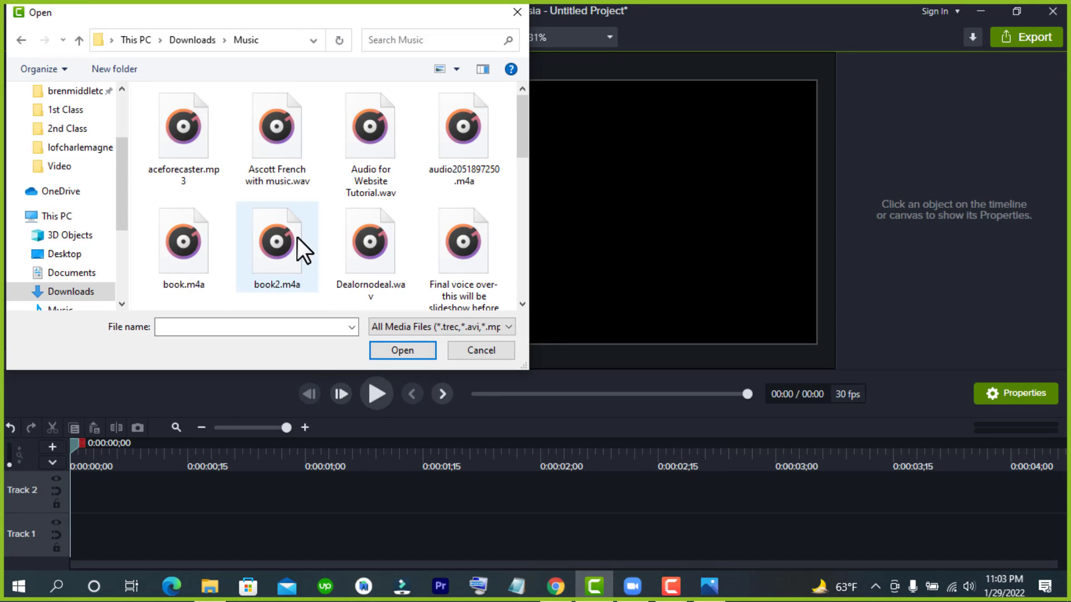
{"action": "left_click", "coordinate": [197, 157]}
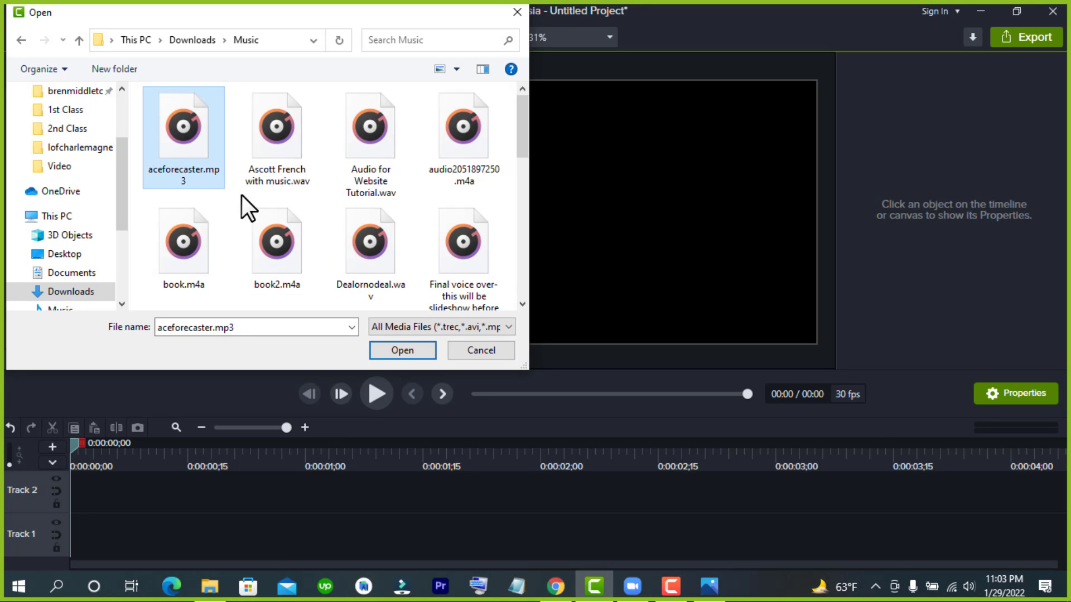
{"action": "left_click", "coordinate": [374, 349]}
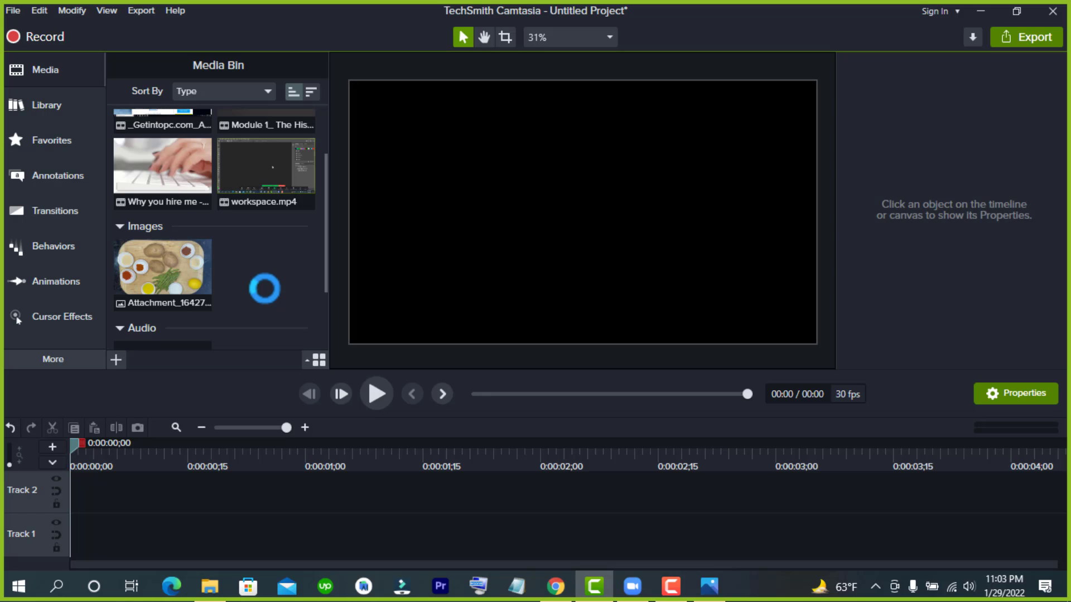
- Review the imported videos, image and audio in the Media Bin and the commands available for the _Getintopc.com_Animiz_Animation_Maker video
{"action": "scroll", "coordinate": [265, 289], "scroll_direction": "up", "scroll_amount": 3}
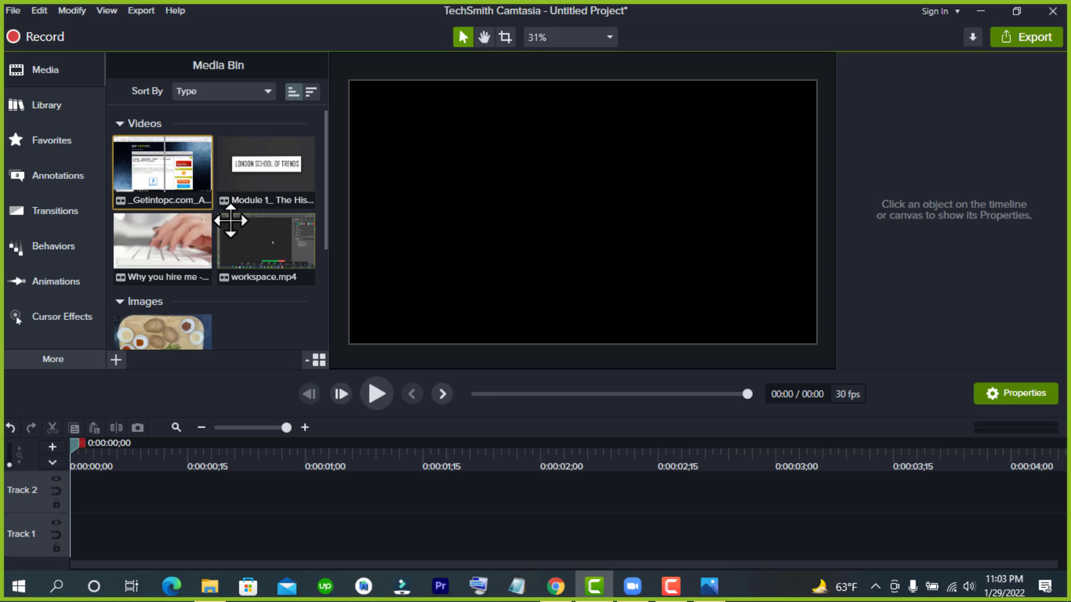
{"action": "scroll", "coordinate": [231, 237], "scroll_direction": "down", "scroll_amount": 1}
{"action": "scroll", "coordinate": [228, 240], "scroll_direction": "down", "scroll_amount": 1}
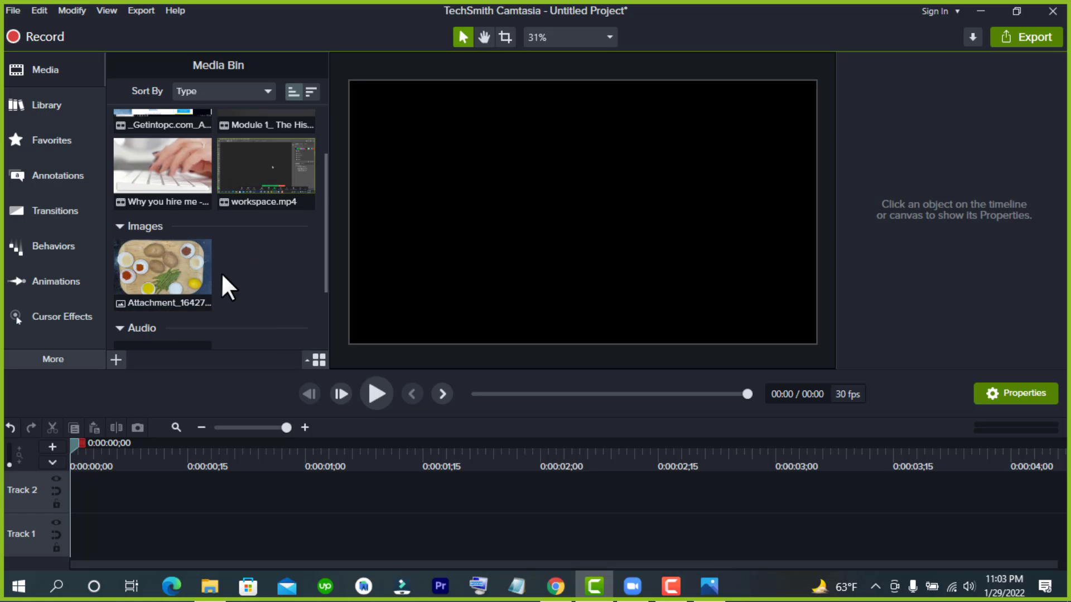
{"action": "scroll", "coordinate": [218, 279], "scroll_direction": "down", "scroll_amount": 2}
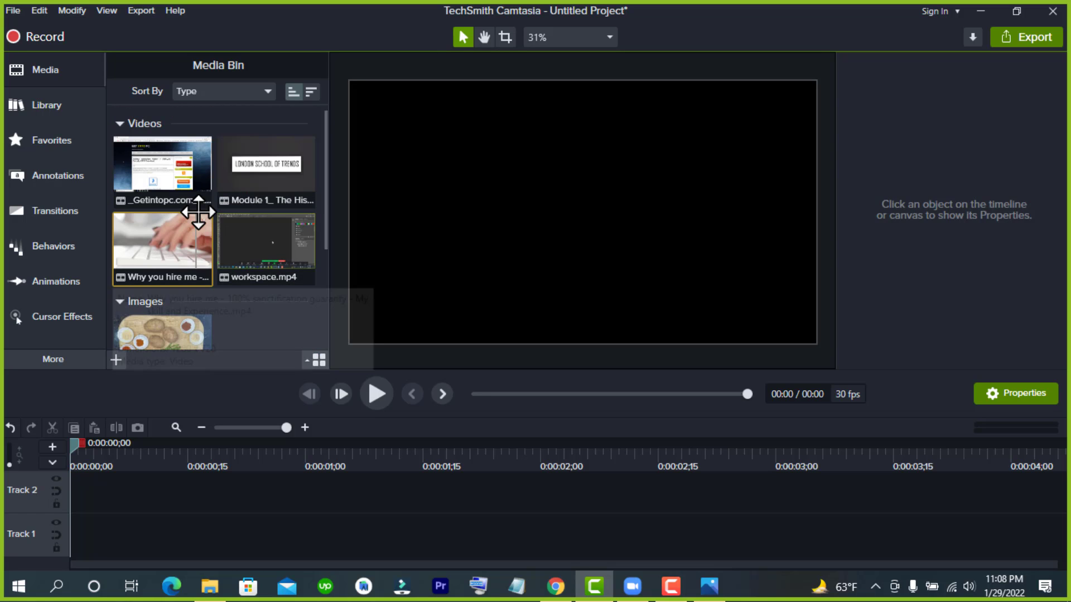
{"action": "mouse_move", "coordinate": [199, 213]}
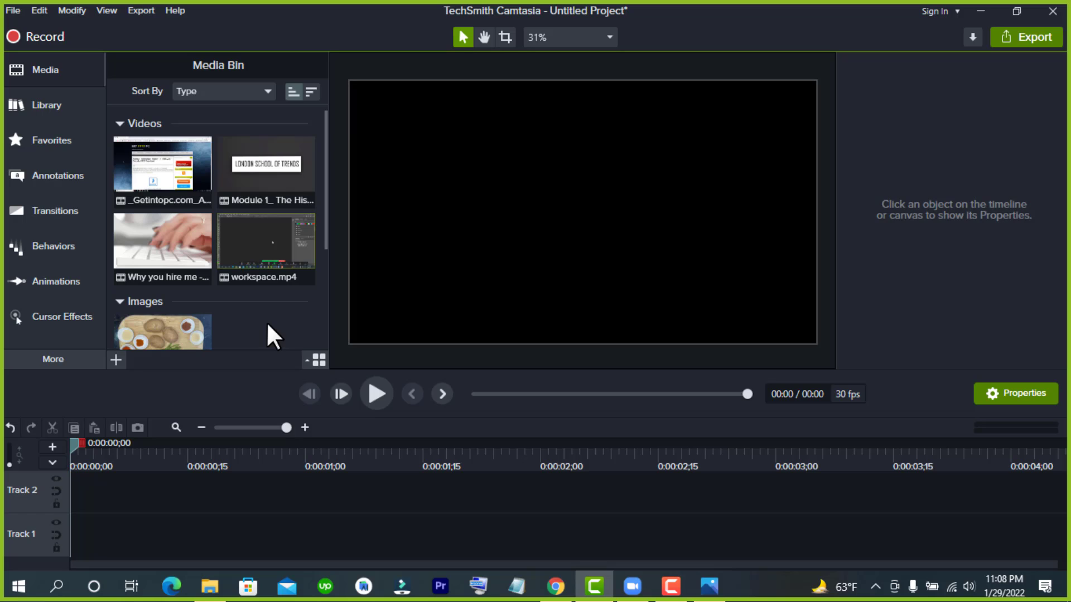
{"action": "scroll", "coordinate": [246, 329], "scroll_direction": "down", "scroll_amount": 1}
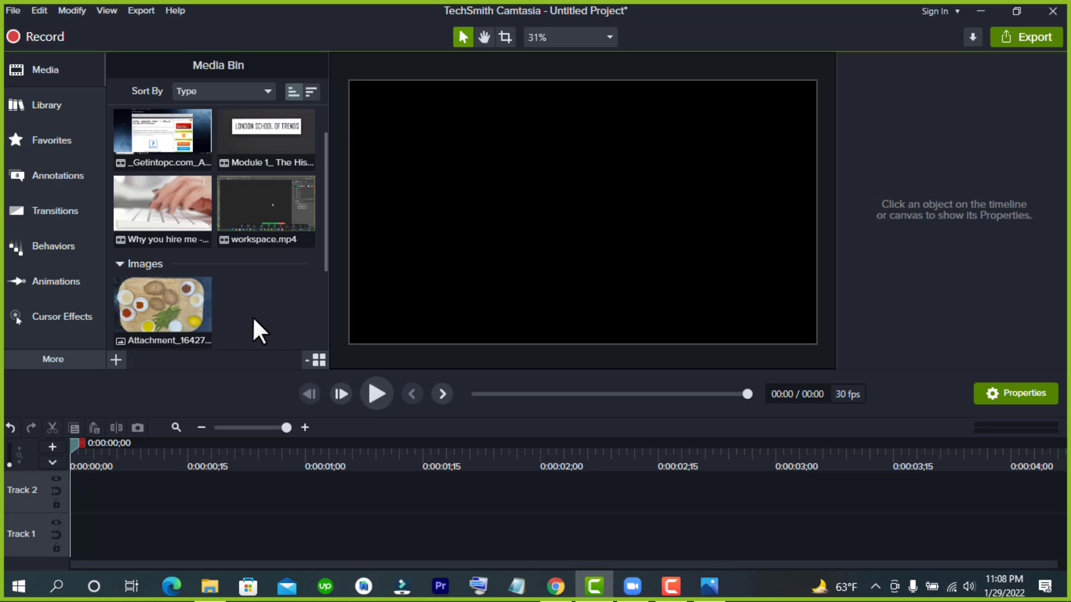
{"action": "scroll", "coordinate": [251, 301], "scroll_direction": "up", "scroll_amount": 1}
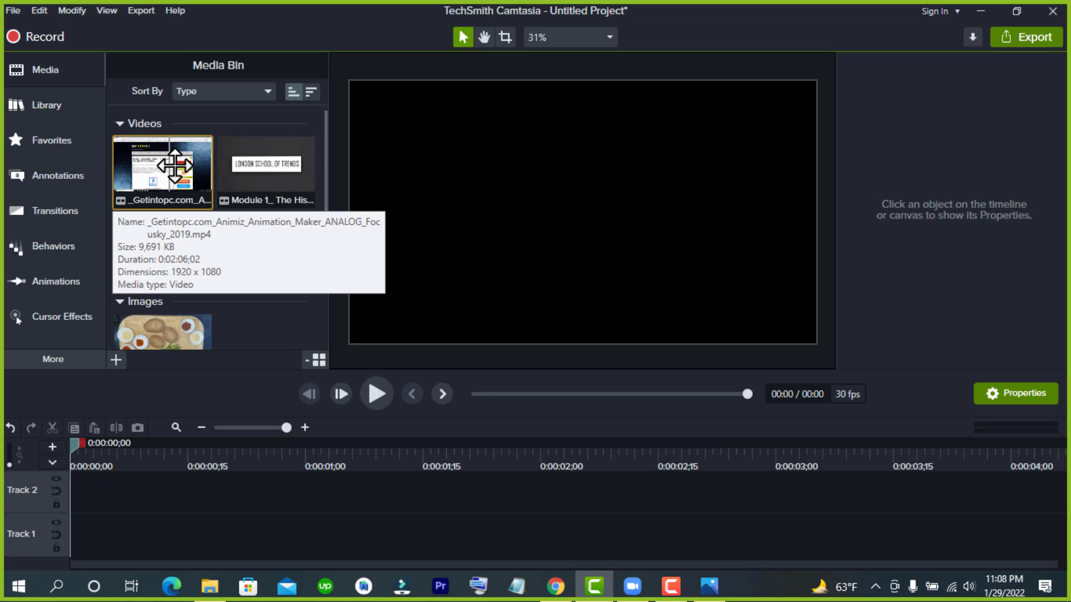
{"action": "right_click", "coordinate": [203, 182]}
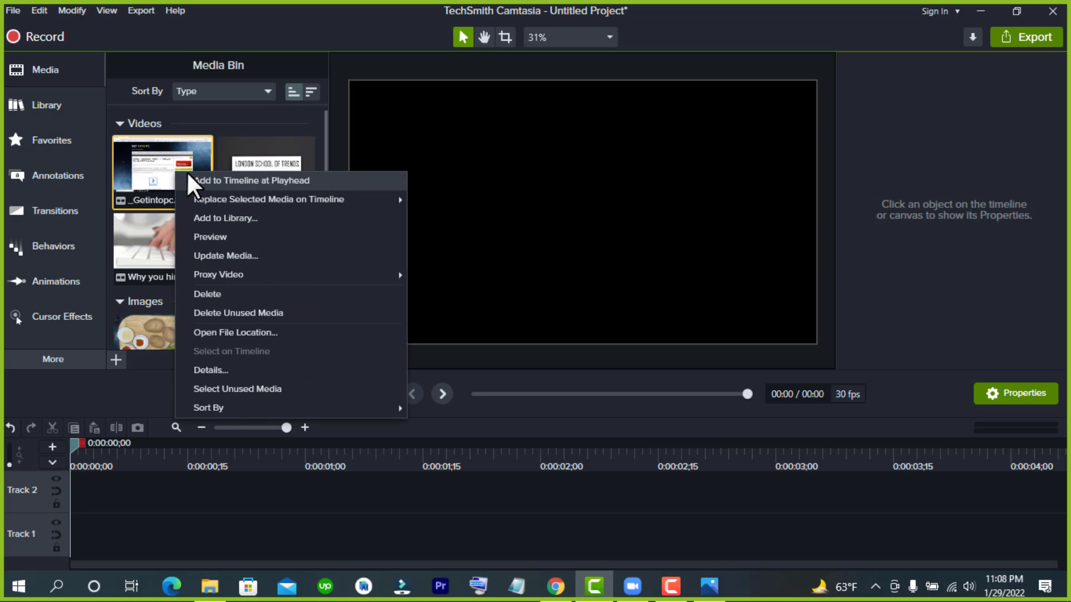
{"action": "left_click", "coordinate": [140, 394]}
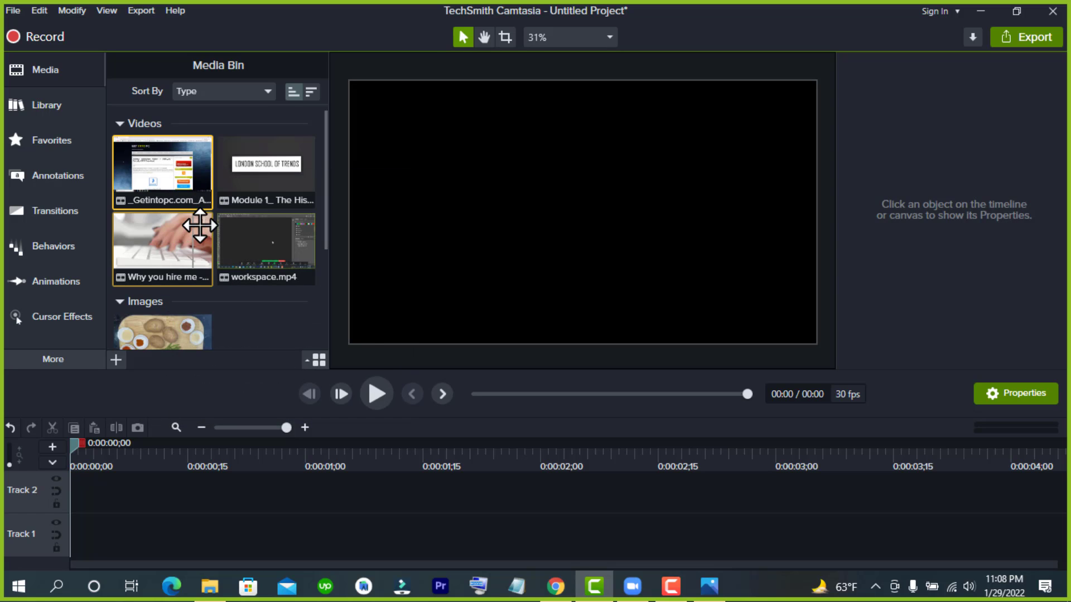
- Add the _Getintopc.com_Animiz_Animation_Maker video from the Media Bin to the timeline at the playhead and select its clip on Track 1
{"action": "left_click", "coordinate": [178, 170]}
{"action": "right_click", "coordinate": [178, 167]}
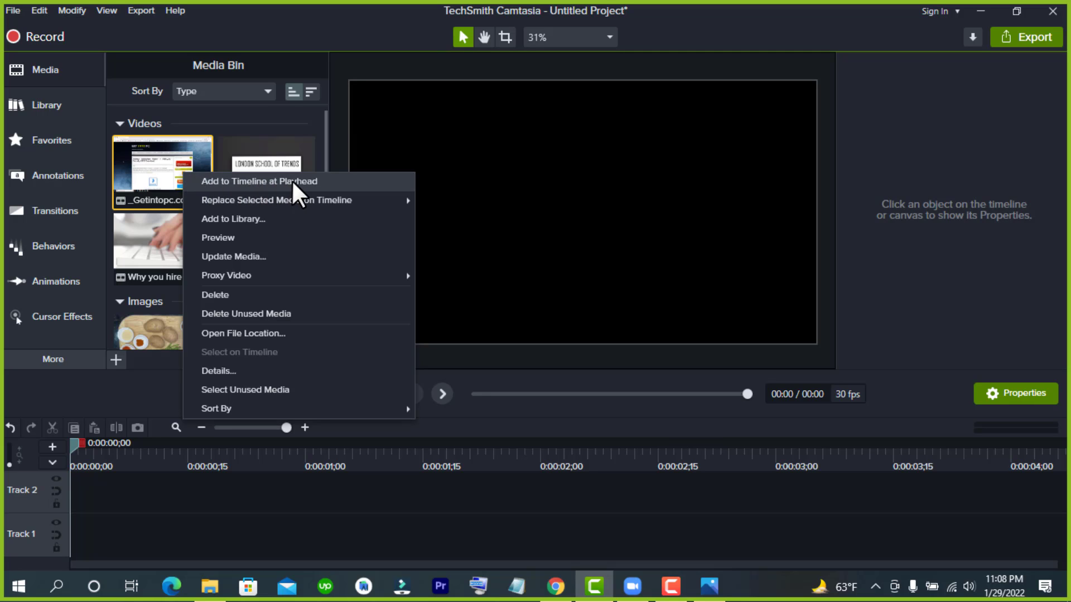
{"action": "left_click", "coordinate": [214, 182]}
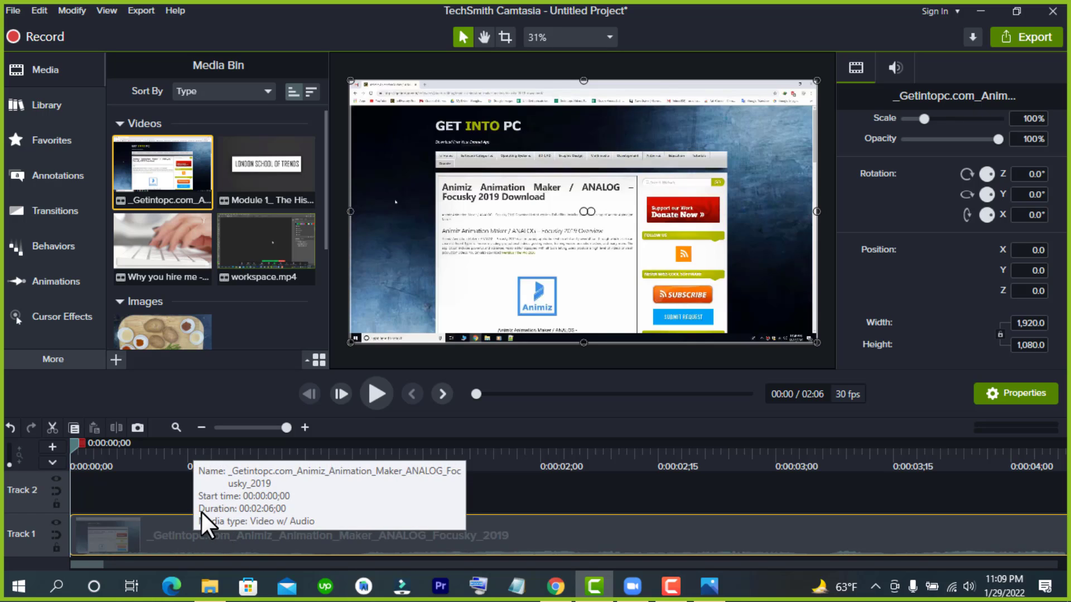
{"action": "left_click", "coordinate": [180, 496]}
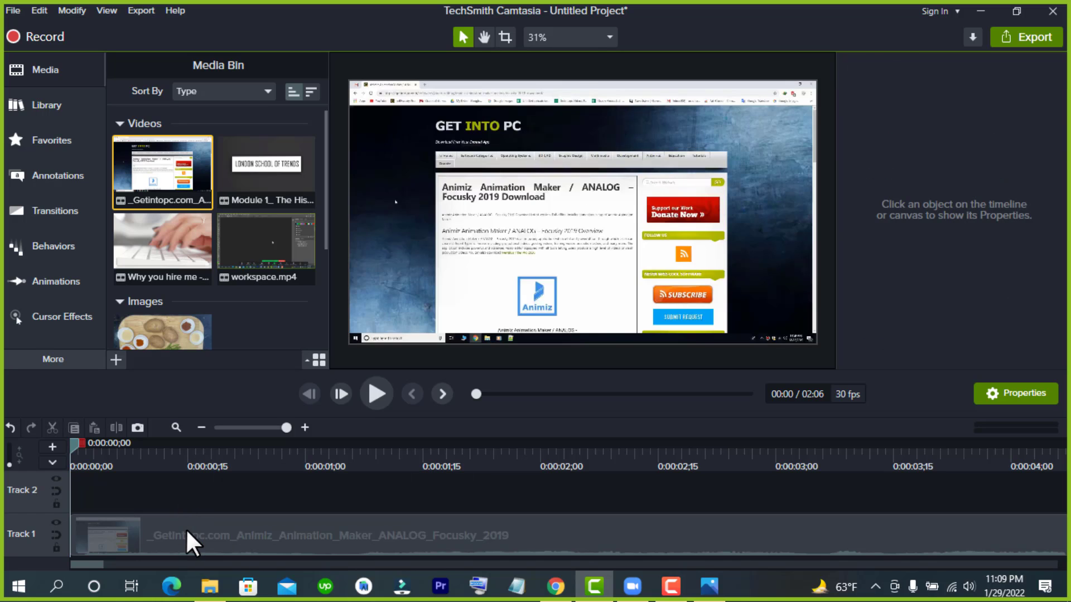
{"action": "left_click", "coordinate": [186, 528]}
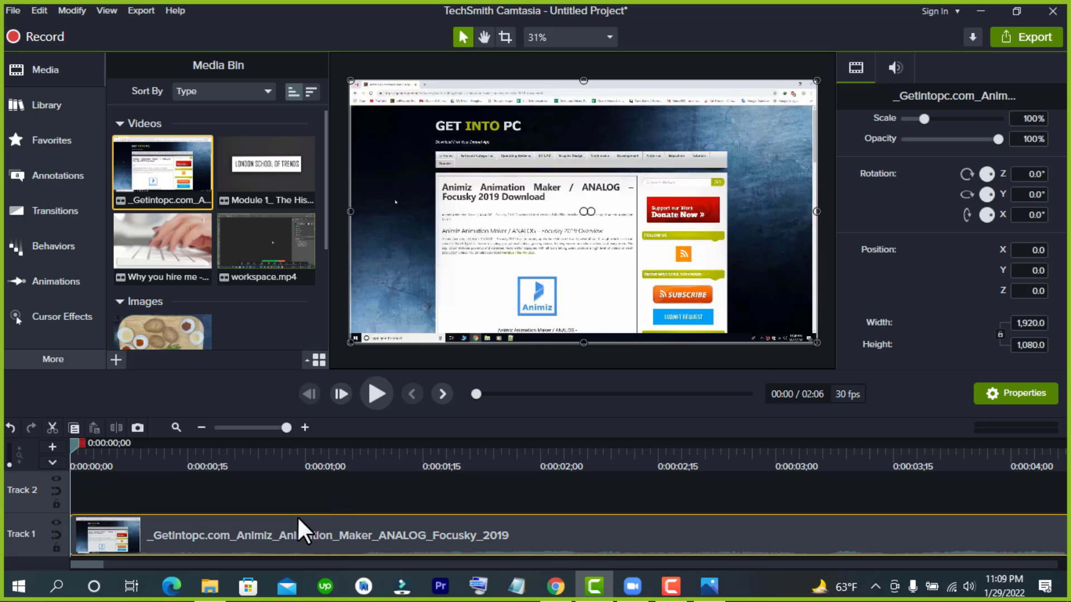
{"action": "left_click", "coordinate": [285, 495]}
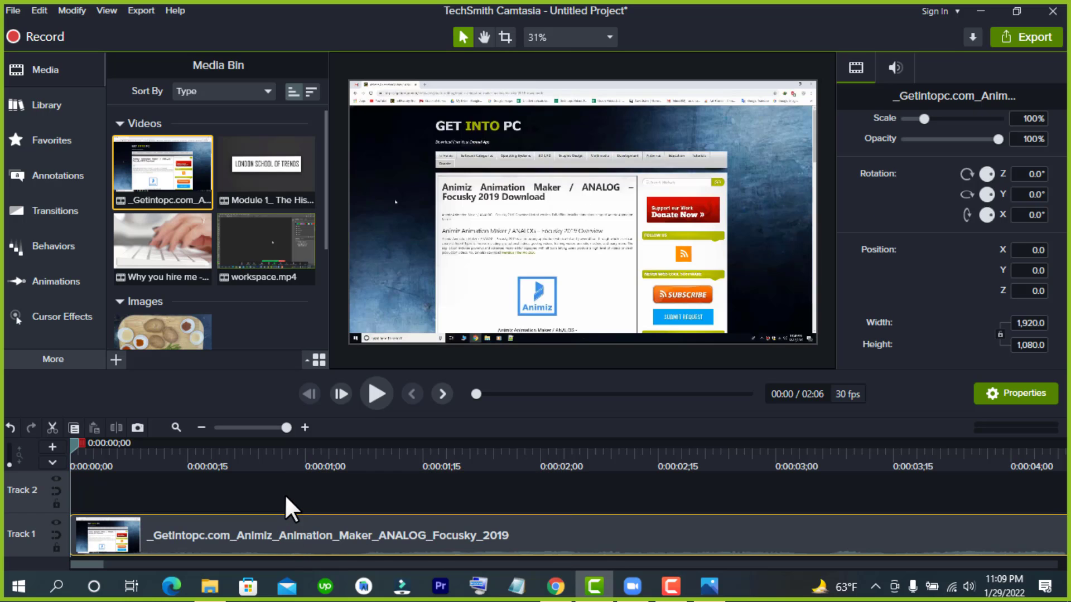
- Play the opening seconds of the Track 1 clip and check its content around the four-second mark
{"action": "left_click", "coordinate": [378, 394]}
{"action": "left_click", "coordinate": [377, 394]}
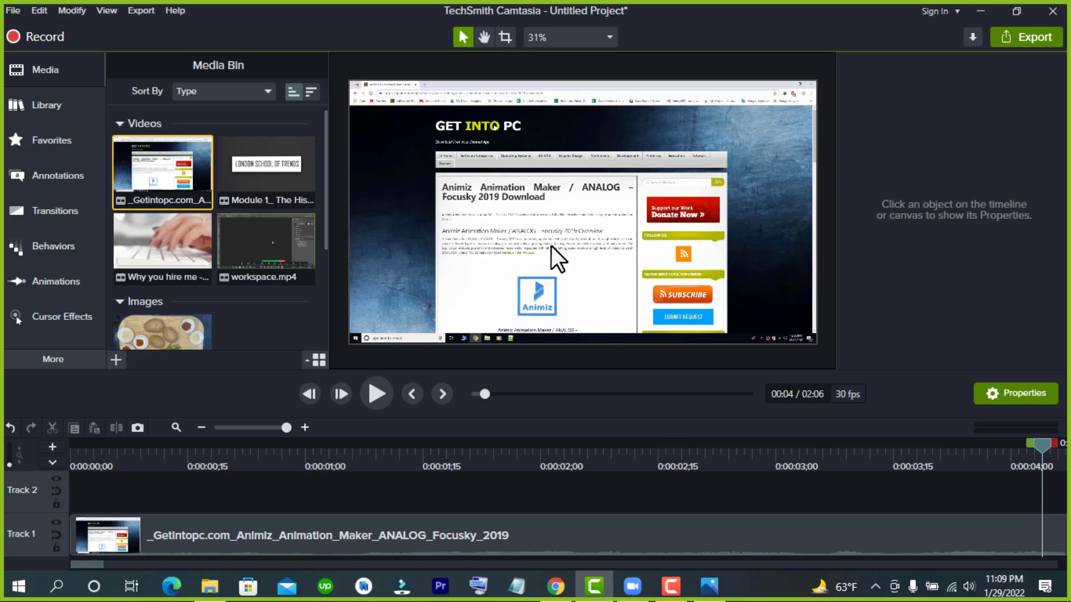
{"action": "left_click", "coordinate": [261, 428]}
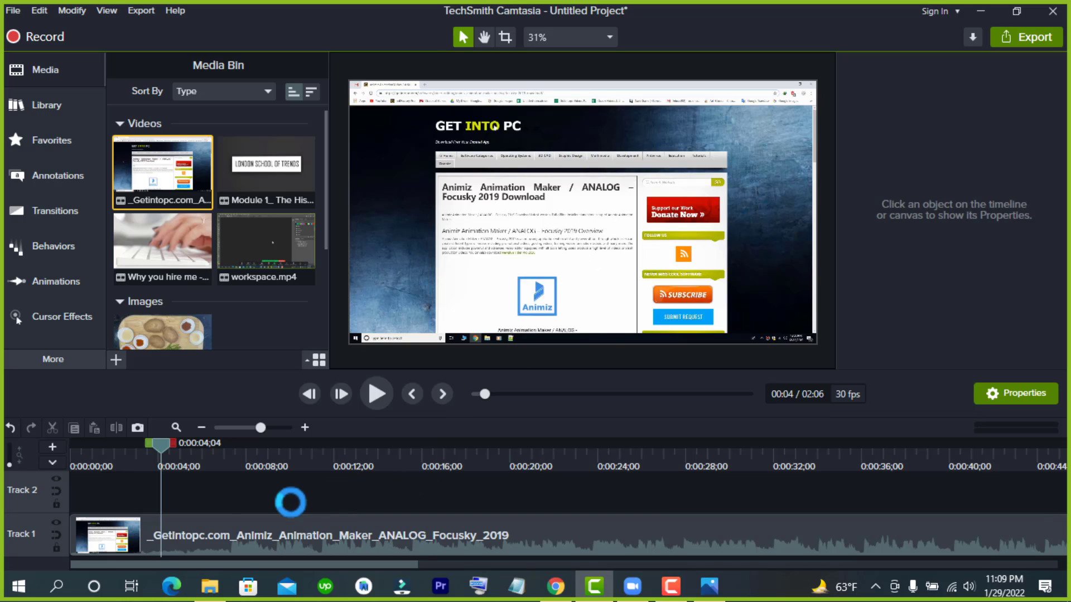
{"action": "left_click", "coordinate": [178, 458]}
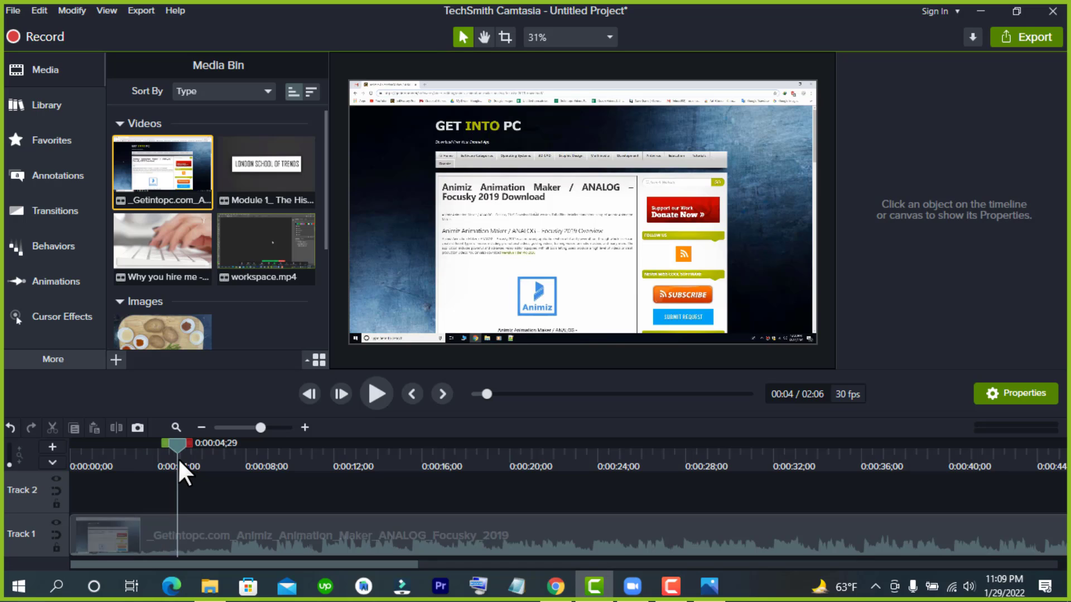
- Split the first Track 1 clip at 0:00:04;09 and select the pieces on both sides of the split
{"action": "left_click", "coordinate": [188, 542]}
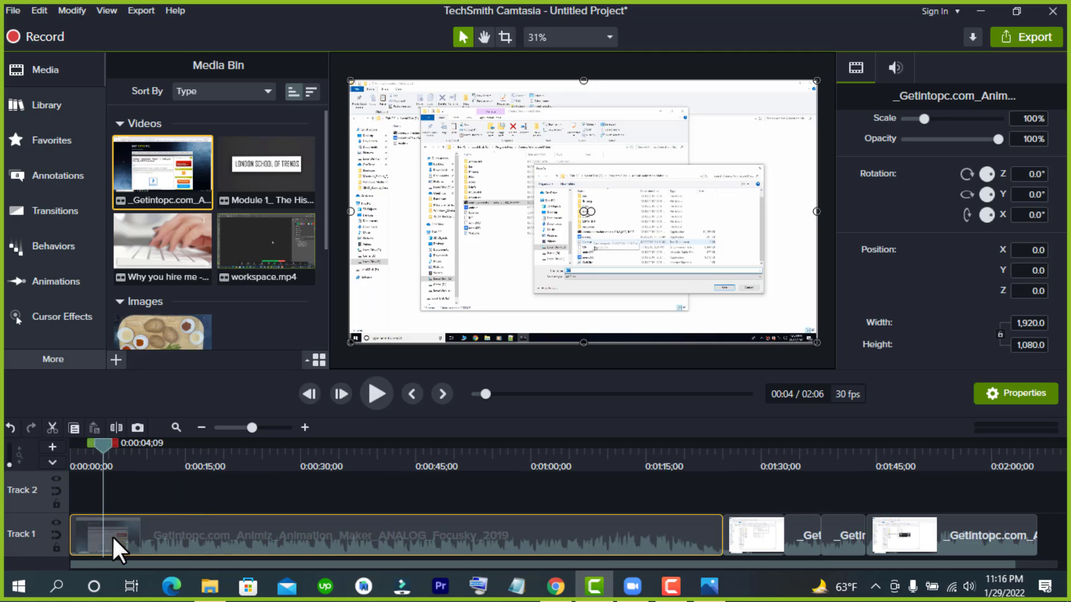
{"action": "key", "text": "s"}
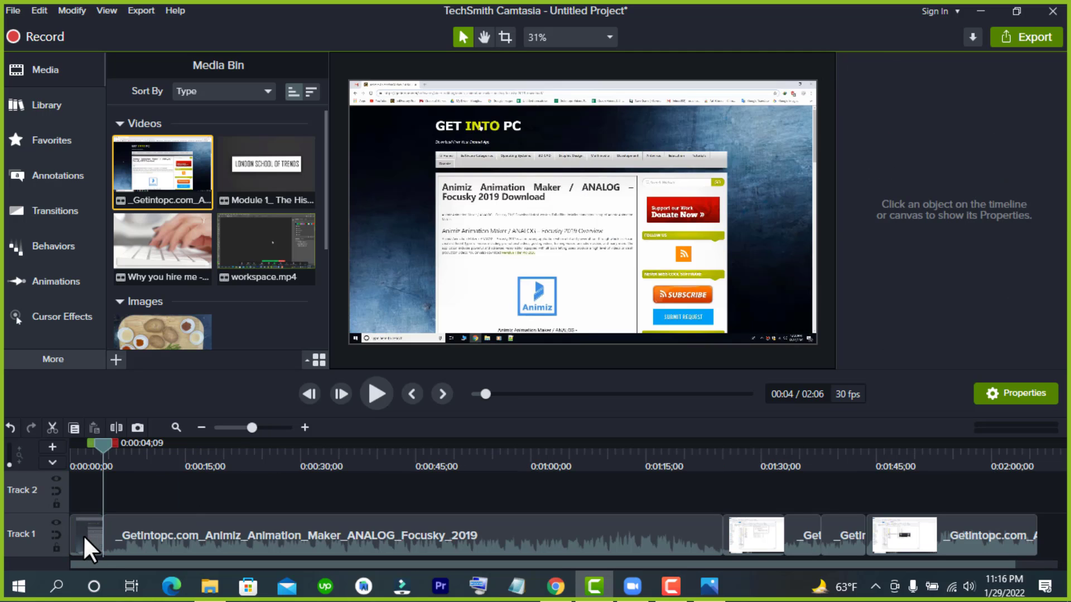
{"action": "left_click", "coordinate": [82, 534]}
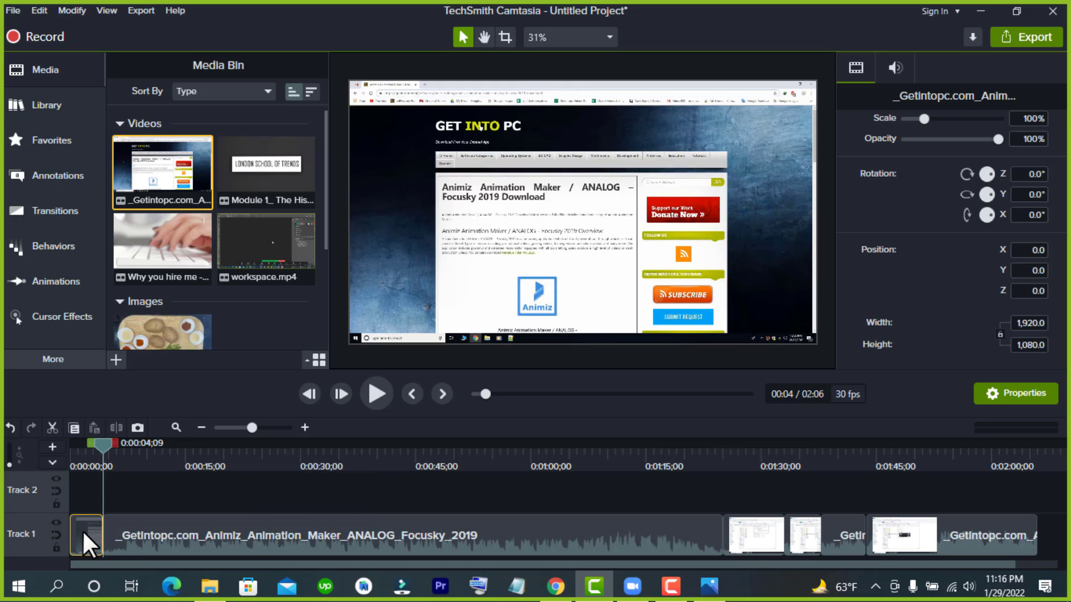
{"action": "key", "text": "ctrl+Home"}
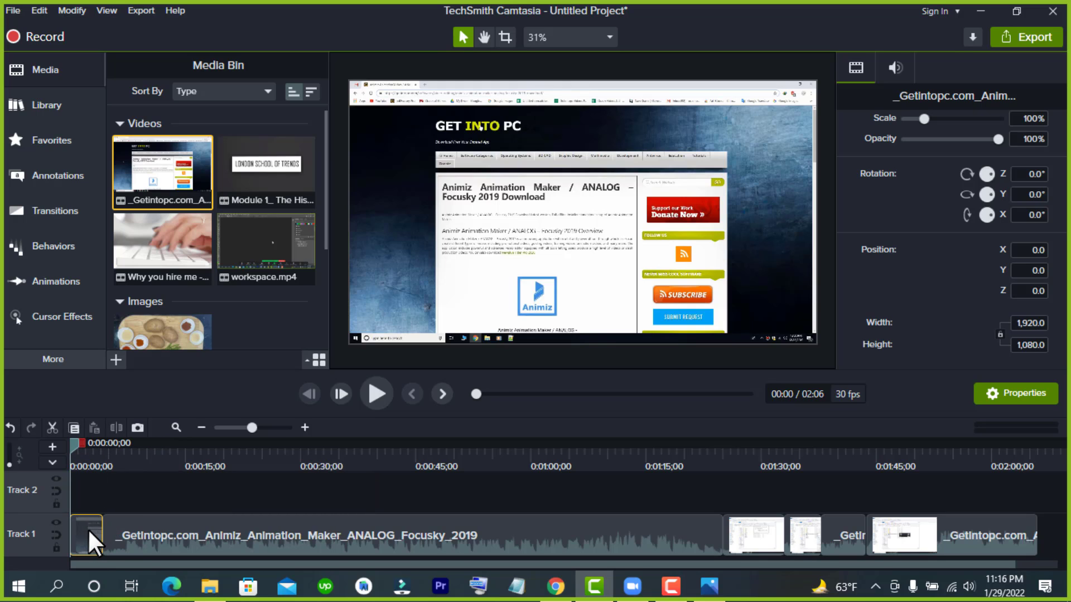
{"action": "left_click", "coordinate": [89, 529]}
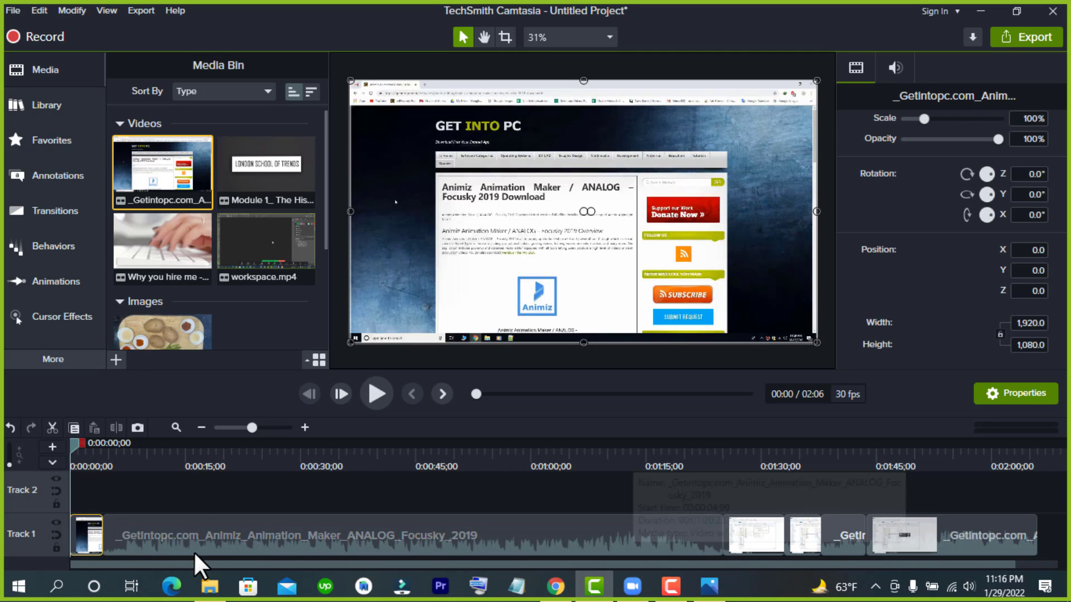
{"action": "left_click", "coordinate": [112, 538]}
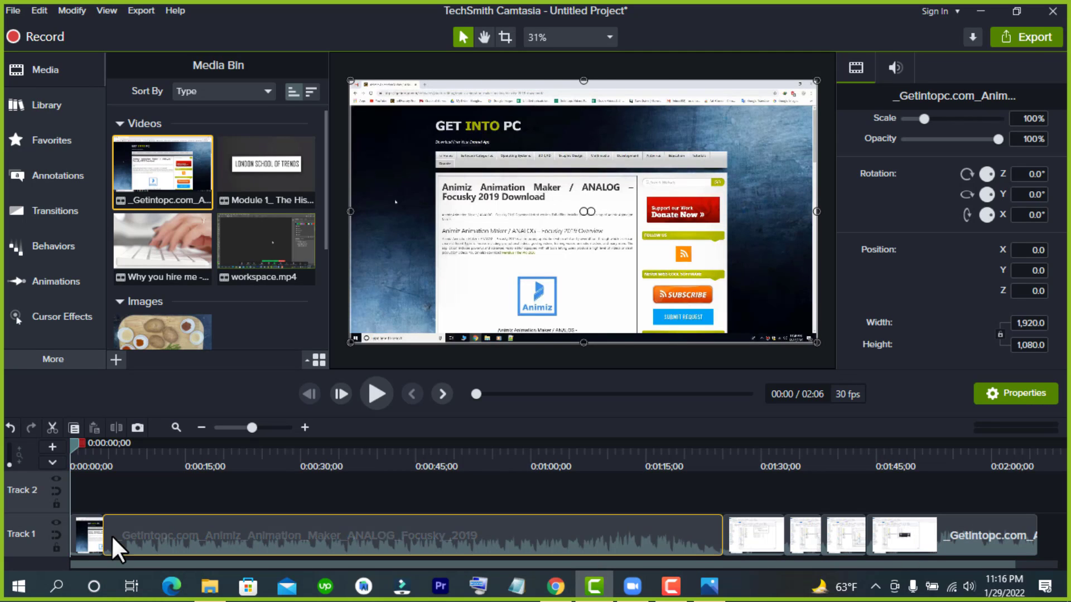
{"action": "left_click", "coordinate": [105, 530]}
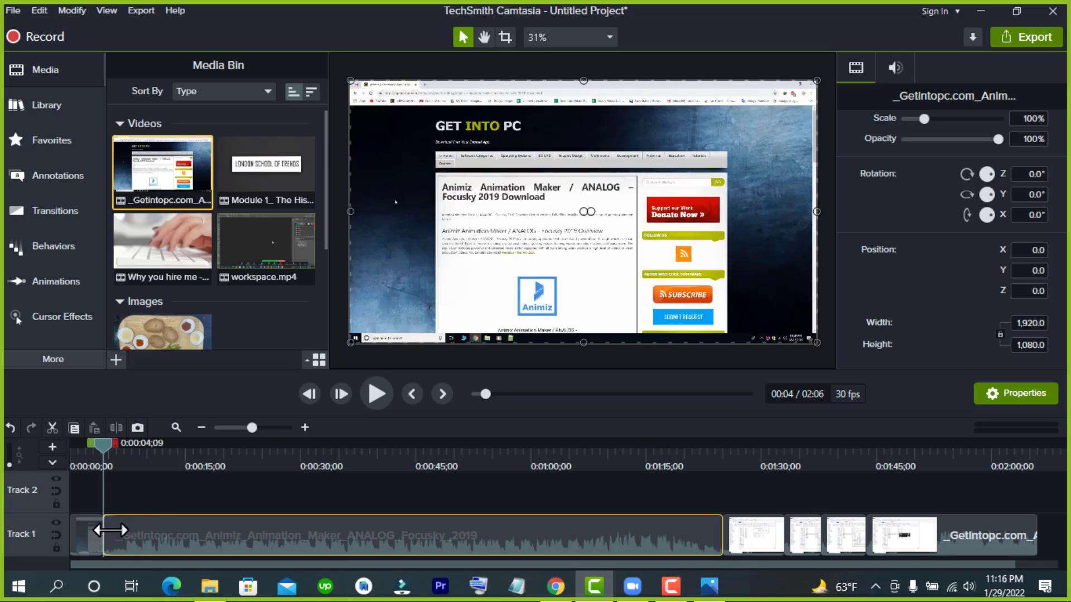
- Delete every Track 1 piece after 0:00:04;09 and return the playhead to the start of the timeline
{"action": "left_click_drag", "start_coordinate": [151, 499], "coordinate": [945, 537]}
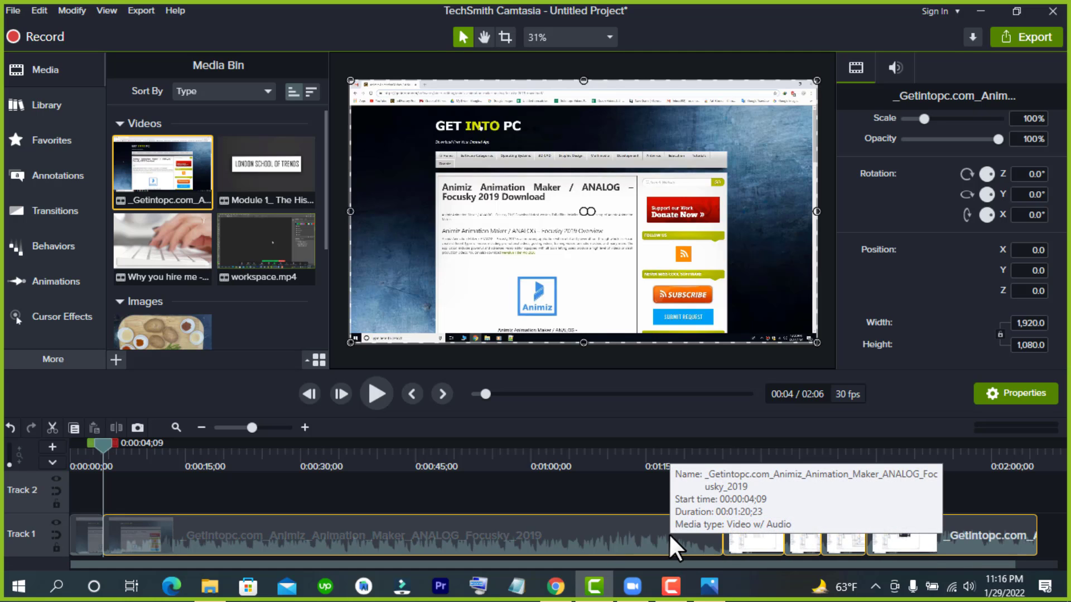
{"action": "key", "text": "Delete"}
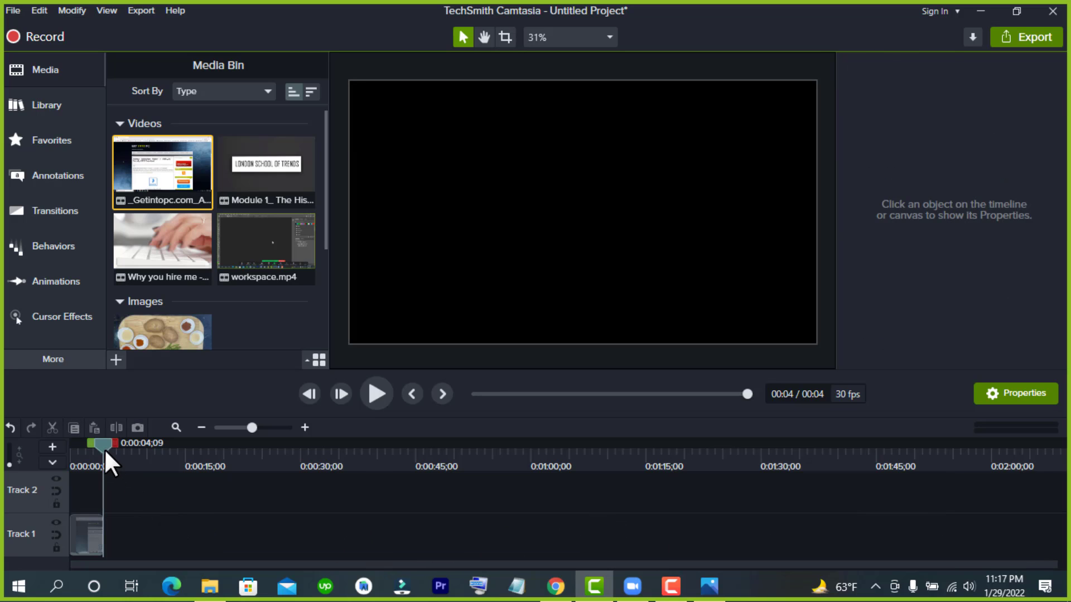
{"action": "left_click_drag", "start_coordinate": [105, 449], "coordinate": [67, 458]}
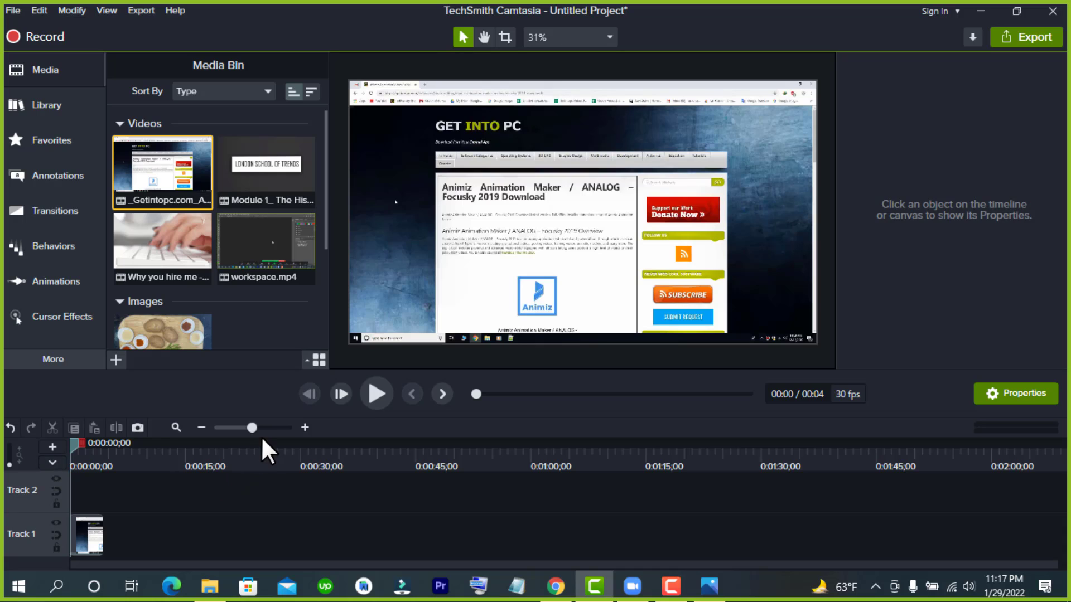
- Cut the section between 0:00:02;03 and 0:00:02;28 out of the remaining Track 1 clip
{"action": "left_click", "coordinate": [273, 428]}
{"action": "left_click", "coordinate": [283, 534]}
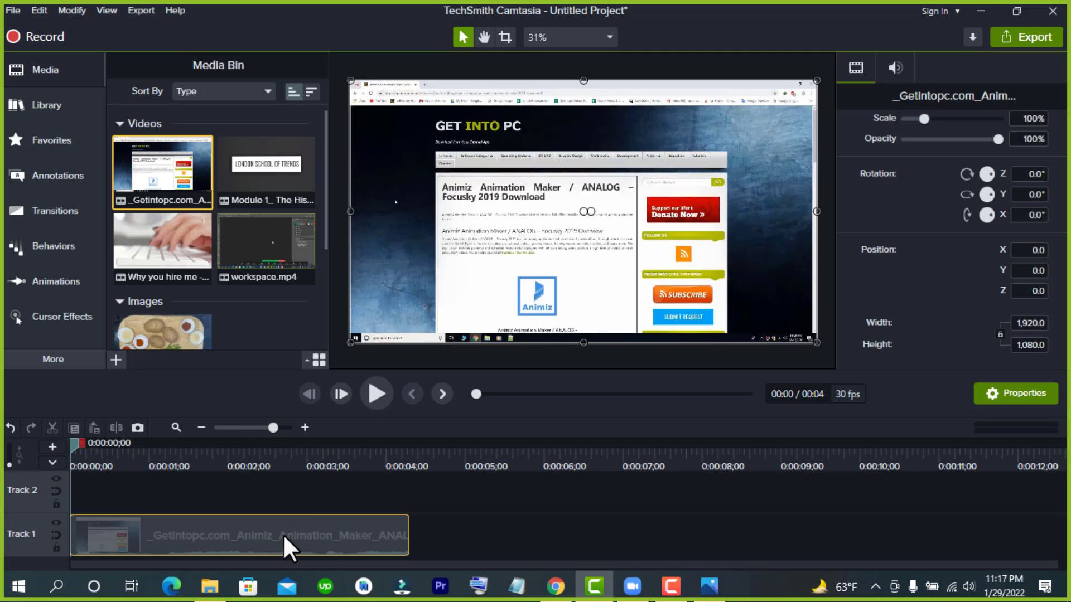
{"action": "left_click", "coordinate": [444, 533]}
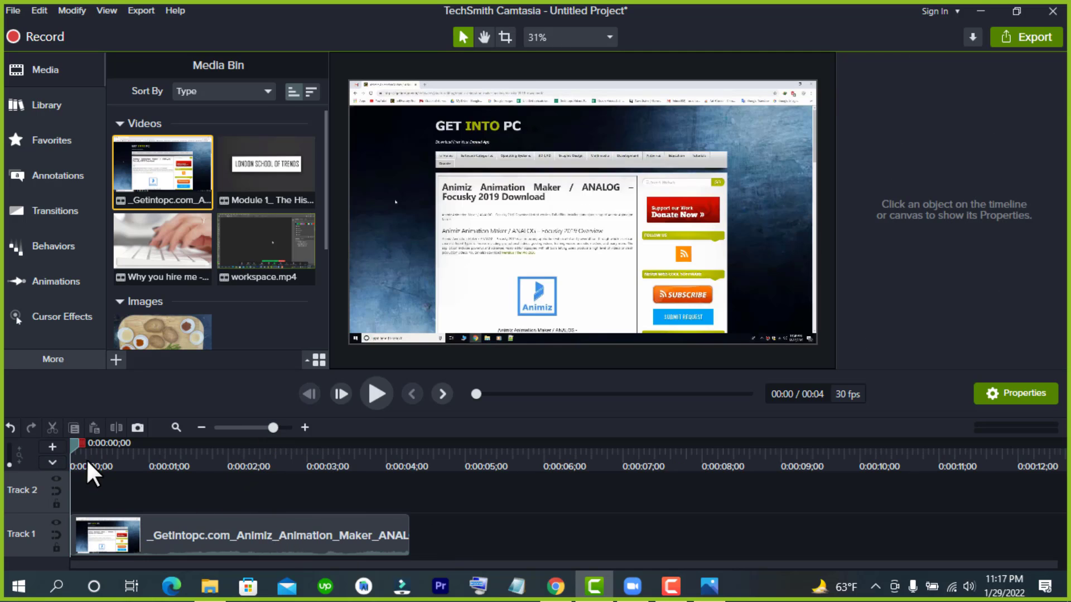
{"action": "left_click_drag", "start_coordinate": [75, 444], "coordinate": [223, 445]}
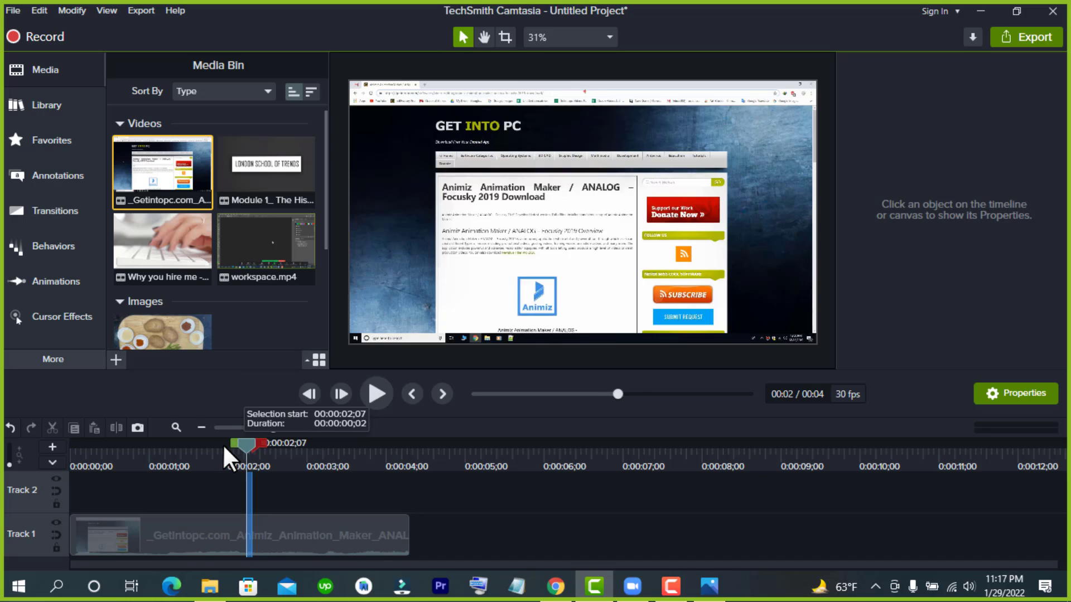
{"action": "left_click", "coordinate": [231, 444]}
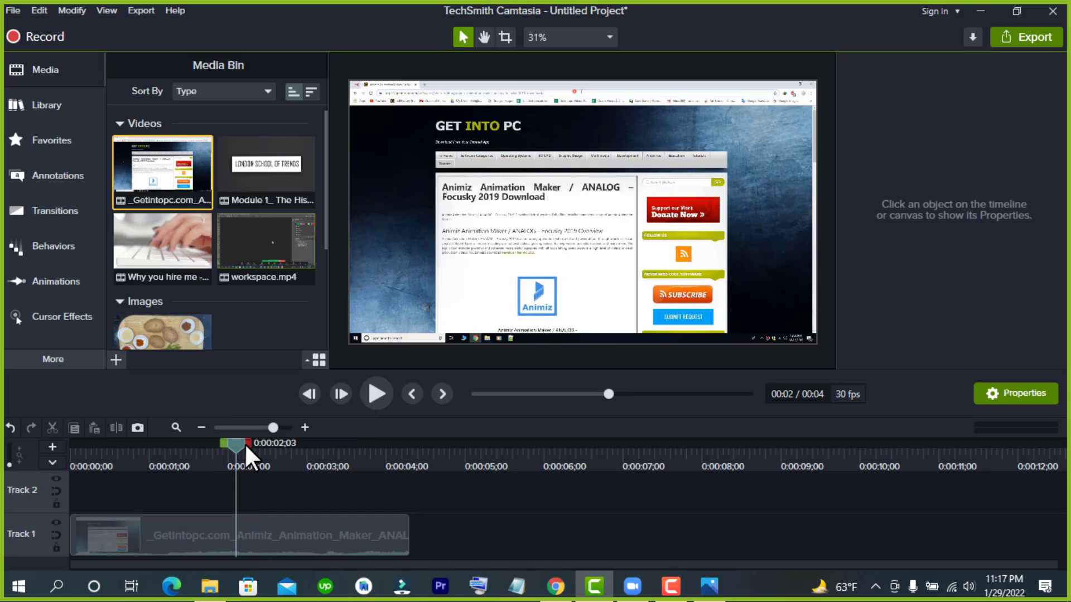
{"action": "left_click_drag", "start_coordinate": [249, 441], "coordinate": [314, 439]}
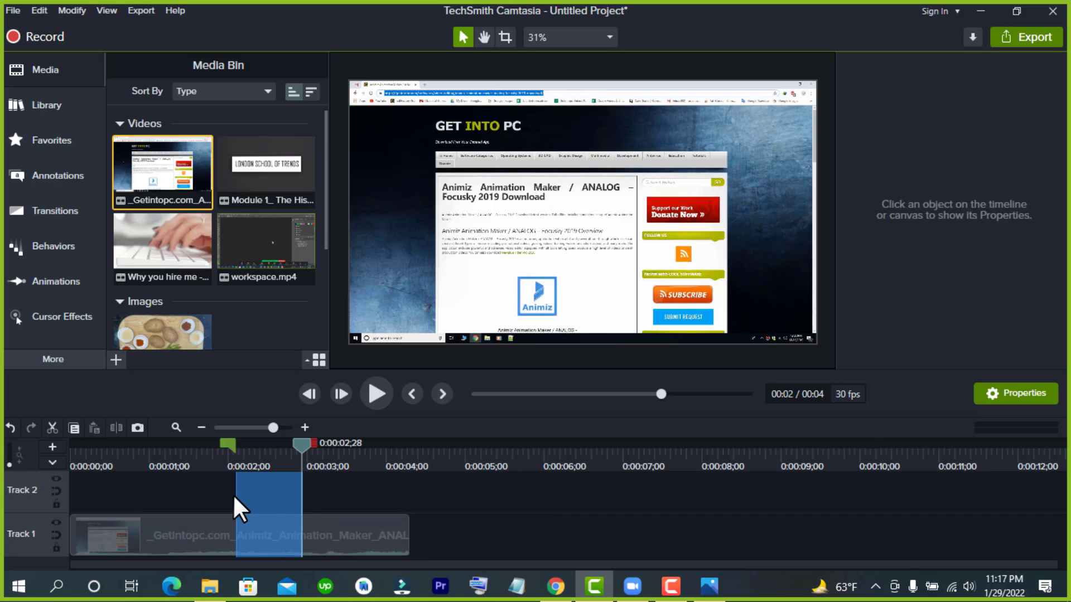
{"action": "left_click", "coordinate": [275, 533]}
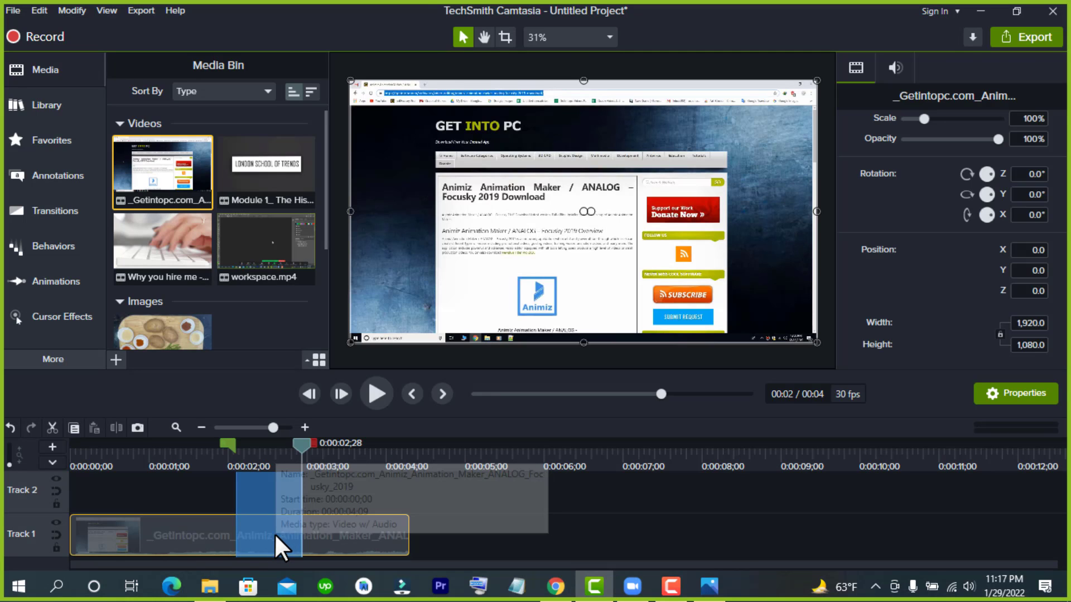
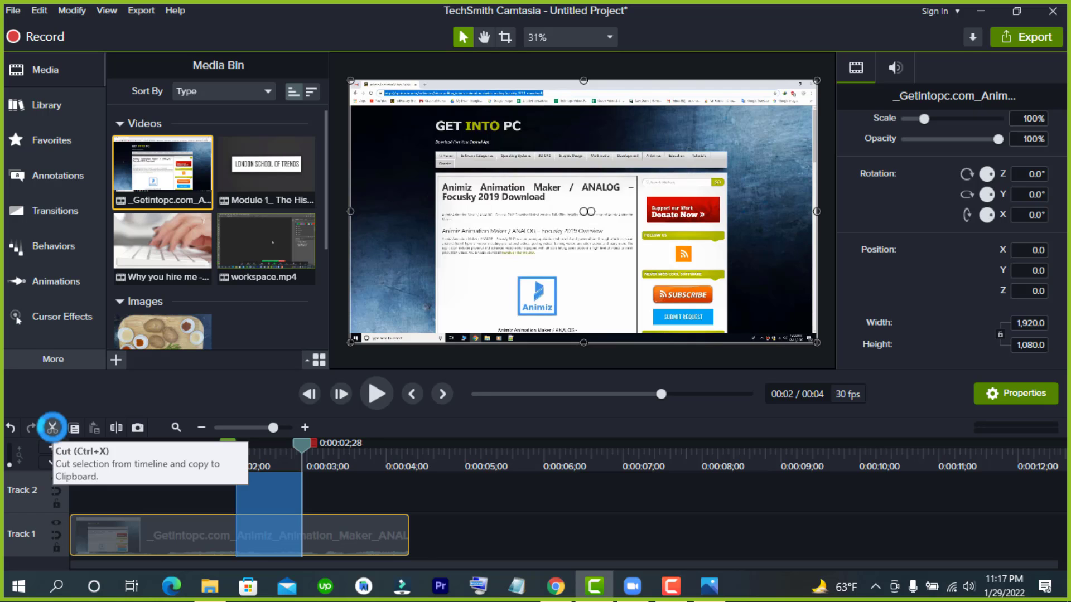
{"action": "left_click", "coordinate": [52, 428]}
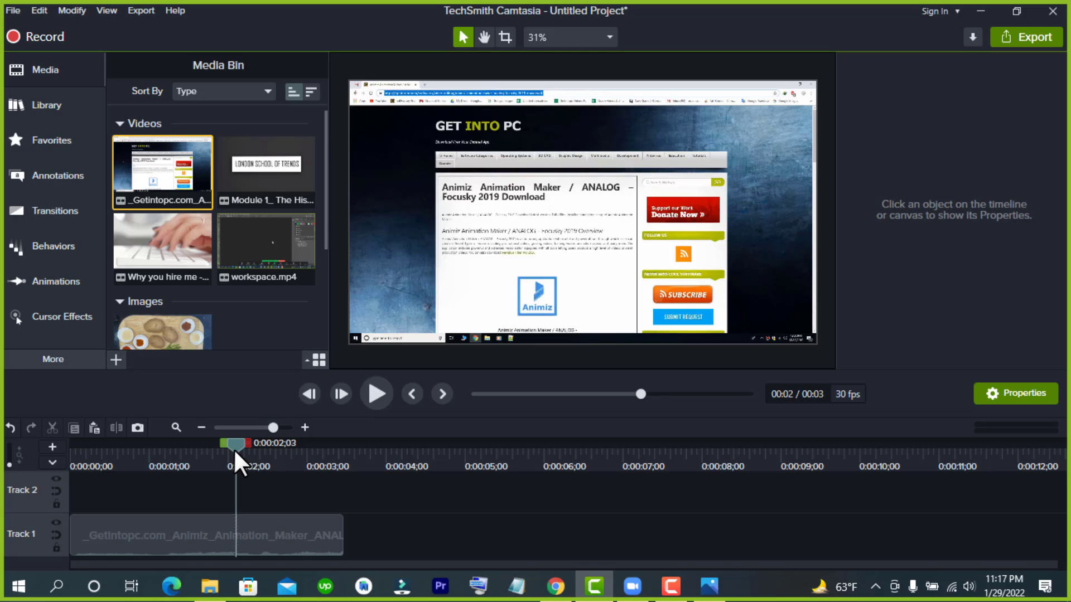
- Cut the section between 0:00:02;15 and 0:00:02;28 out of the Track 1 clip
{"action": "left_click_drag", "start_coordinate": [233, 448], "coordinate": [207, 455]}
{"action": "left_click", "coordinate": [242, 534]}
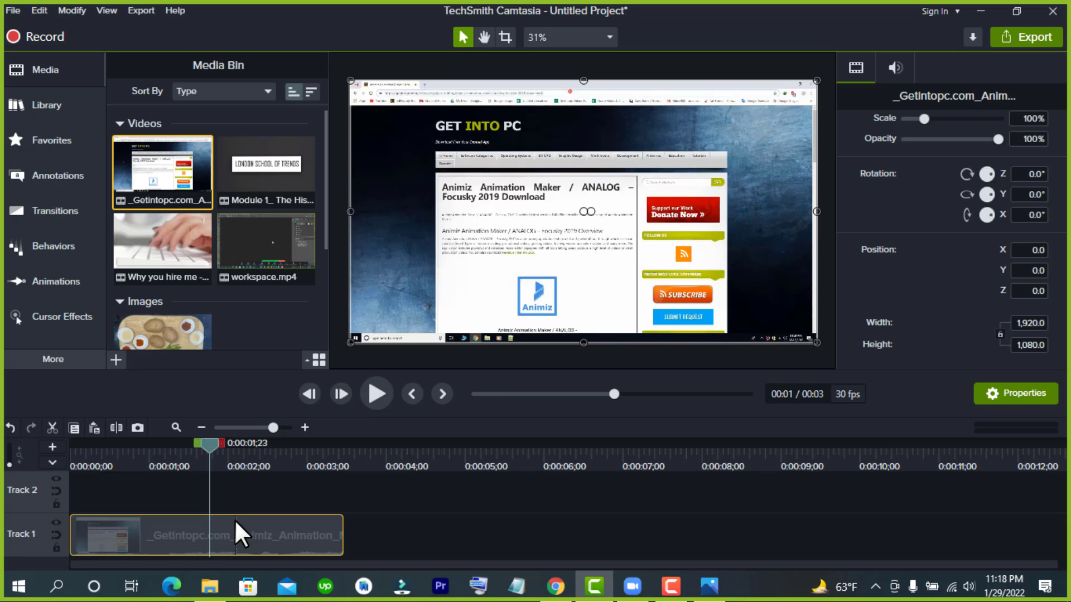
{"action": "left_click", "coordinate": [267, 463]}
{"action": "left_click_drag", "start_coordinate": [278, 444], "coordinate": [313, 437]}
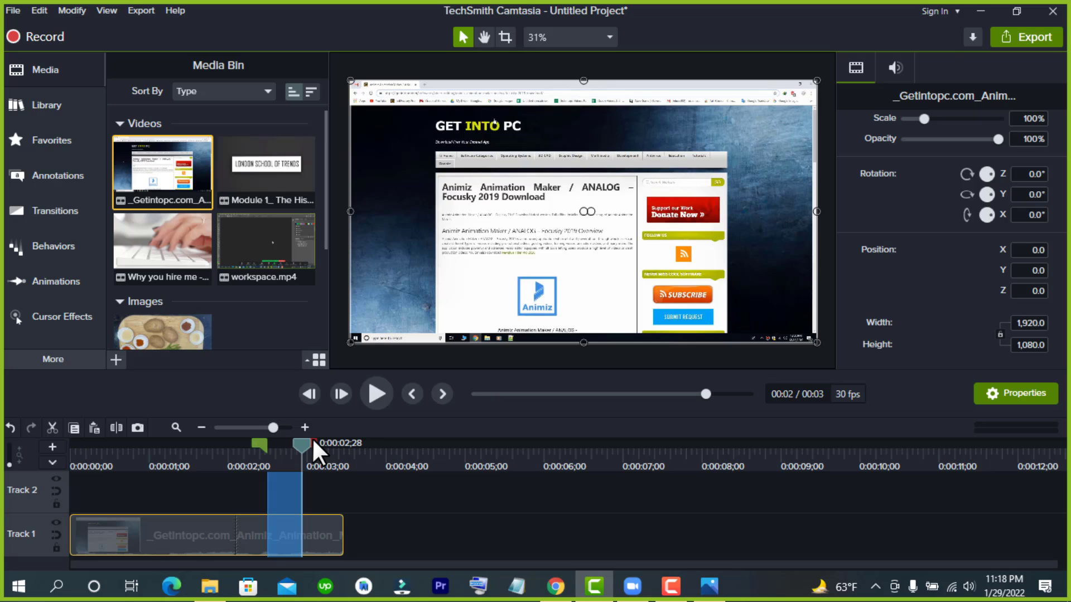
{"action": "left_click", "coordinate": [53, 428]}
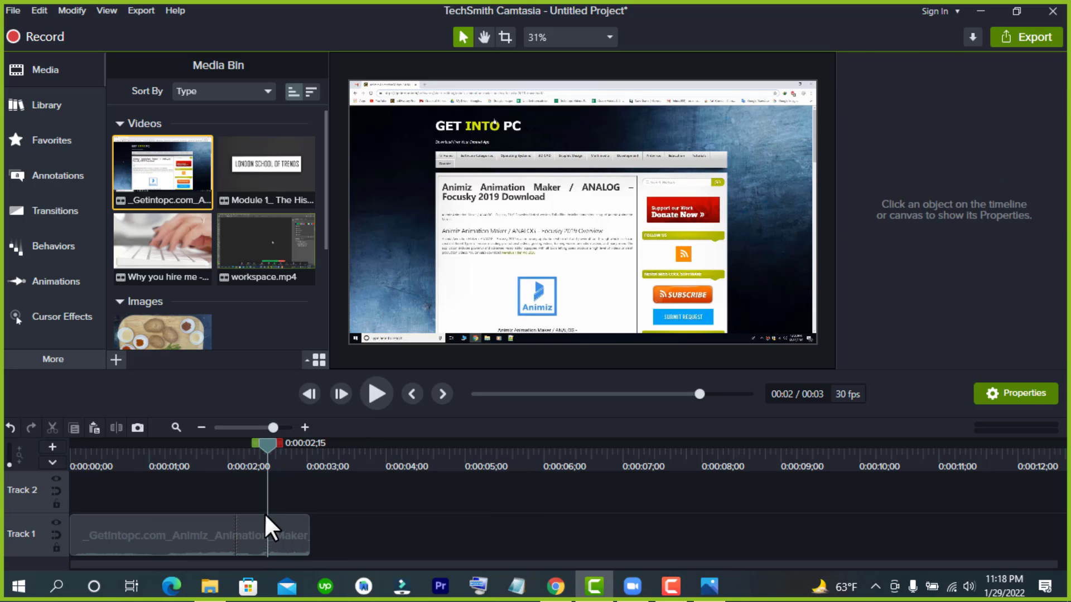
- Cut the section between 0:00:00;18 and 0:00:01;13 out of the Track 1 clip and return the playhead to the start
{"action": "left_click_drag", "start_coordinate": [265, 448], "coordinate": [195, 440]}
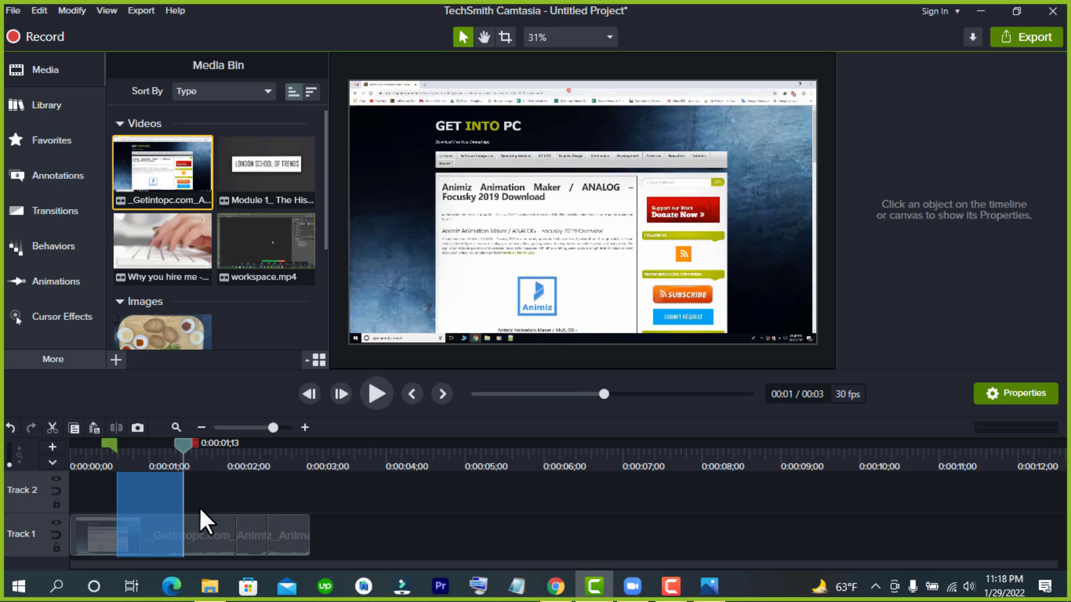
{"action": "key", "text": "ctrl+x"}
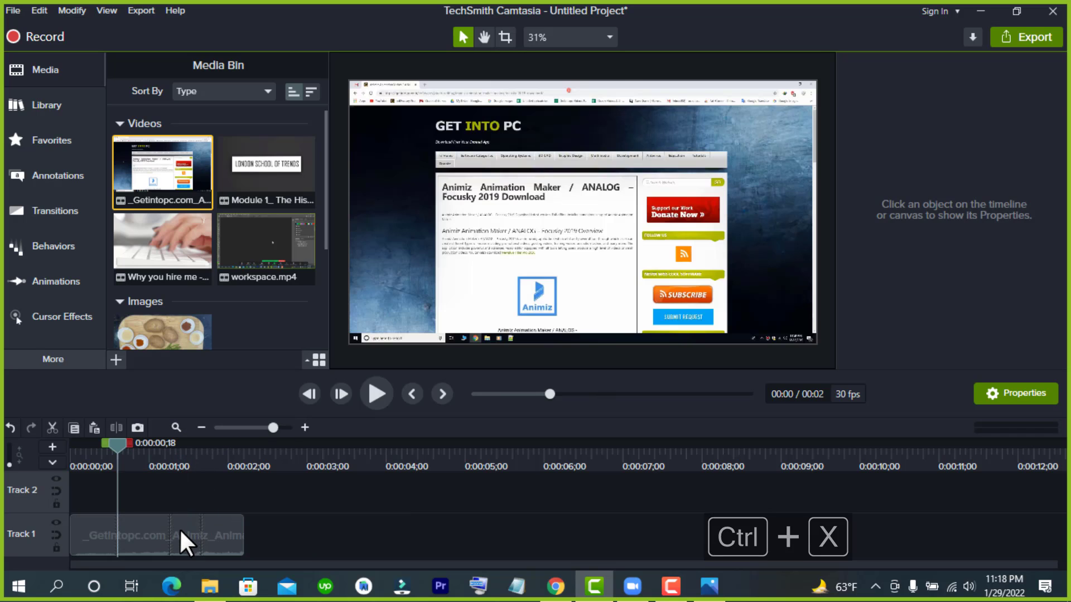
{"action": "left_click", "coordinate": [180, 529]}
{"action": "key", "text": "Home"}
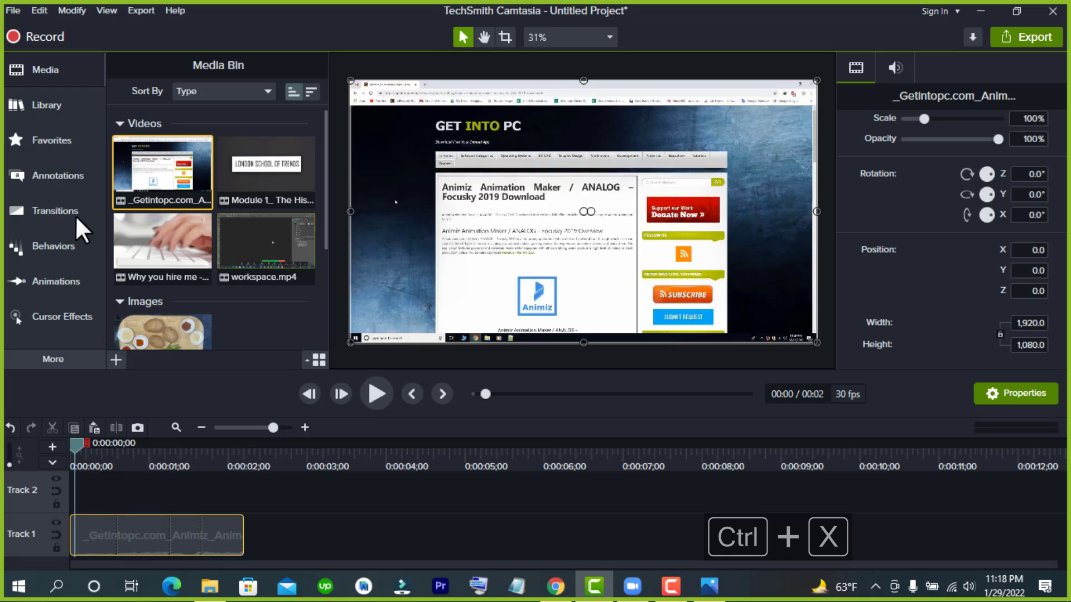
- Add the plain text callout without a background at the playhead and shorten it on Track 2 to end with the Track 1 clip
{"action": "left_click", "coordinate": [65, 173]}
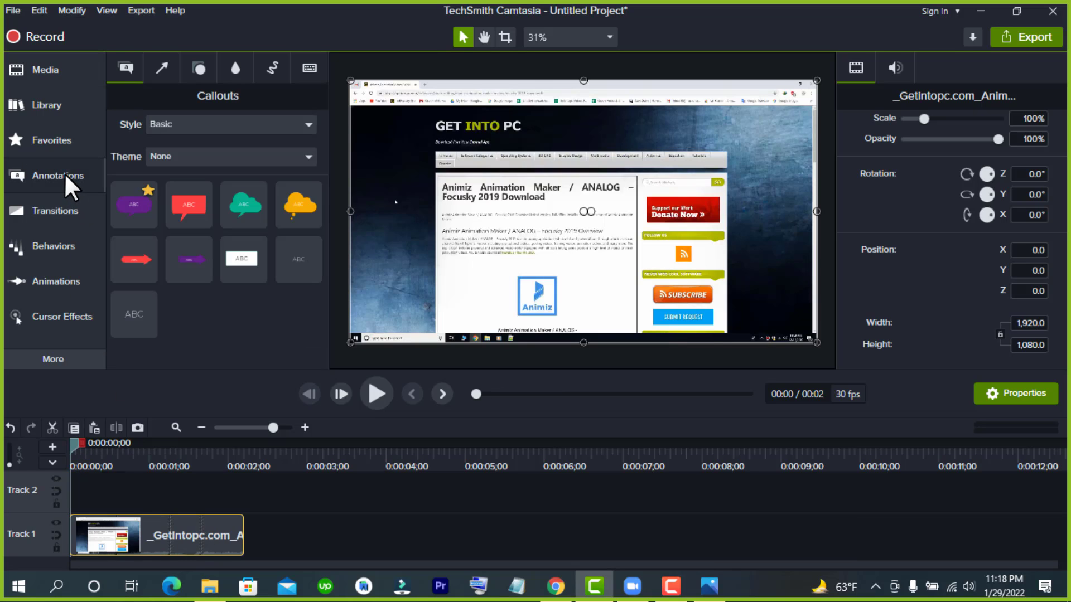
{"action": "right_click", "coordinate": [148, 325]}
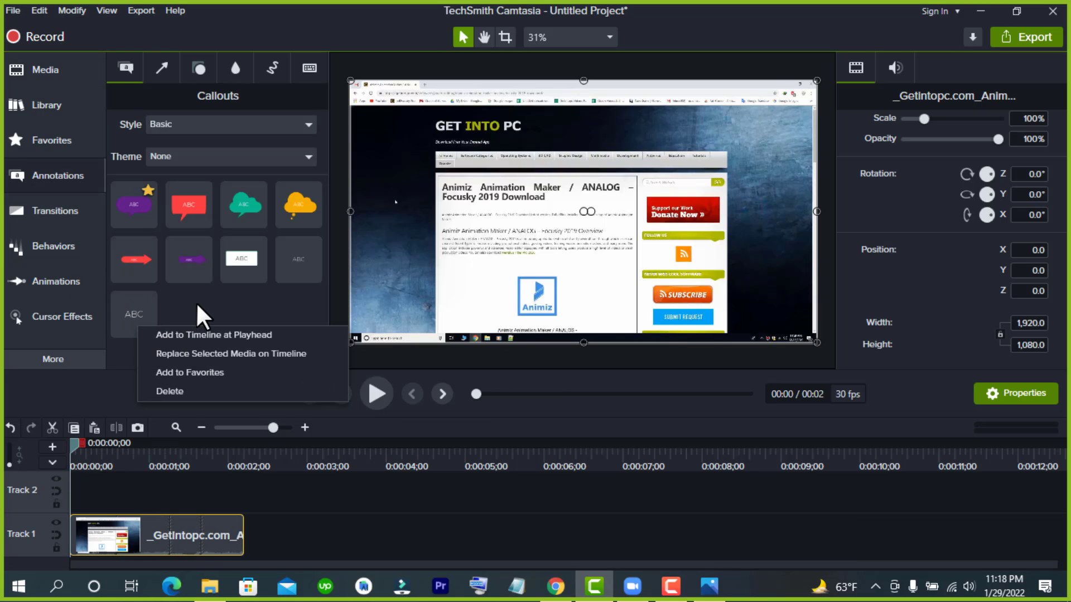
{"action": "left_click", "coordinate": [196, 302]}
{"action": "right_click", "coordinate": [166, 325]}
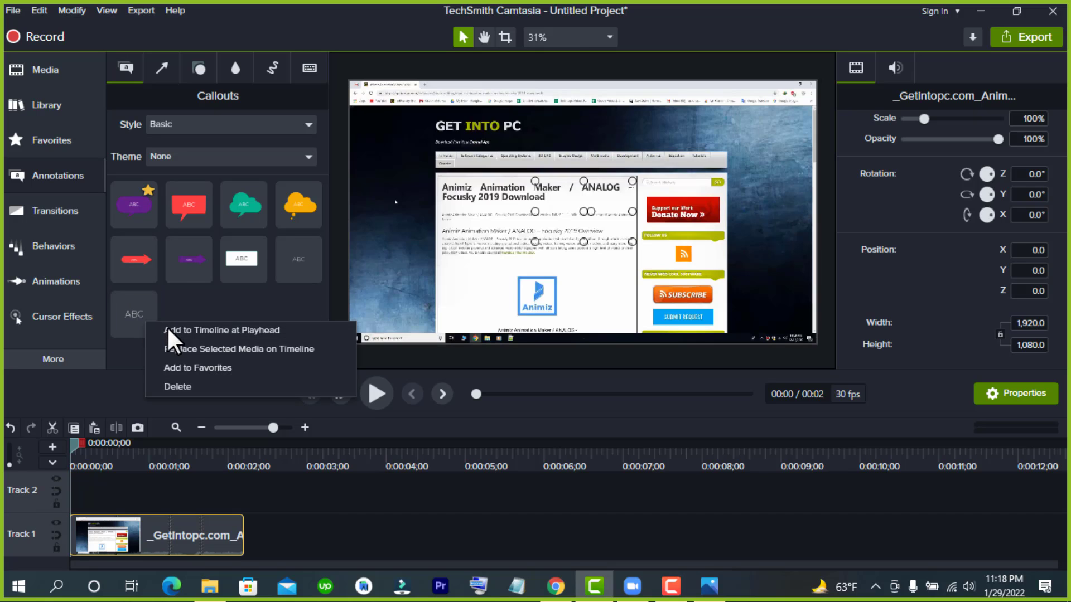
{"action": "left_click", "coordinate": [173, 332]}
{"action": "left_click_drag", "start_coordinate": [464, 497], "coordinate": [244, 510]}
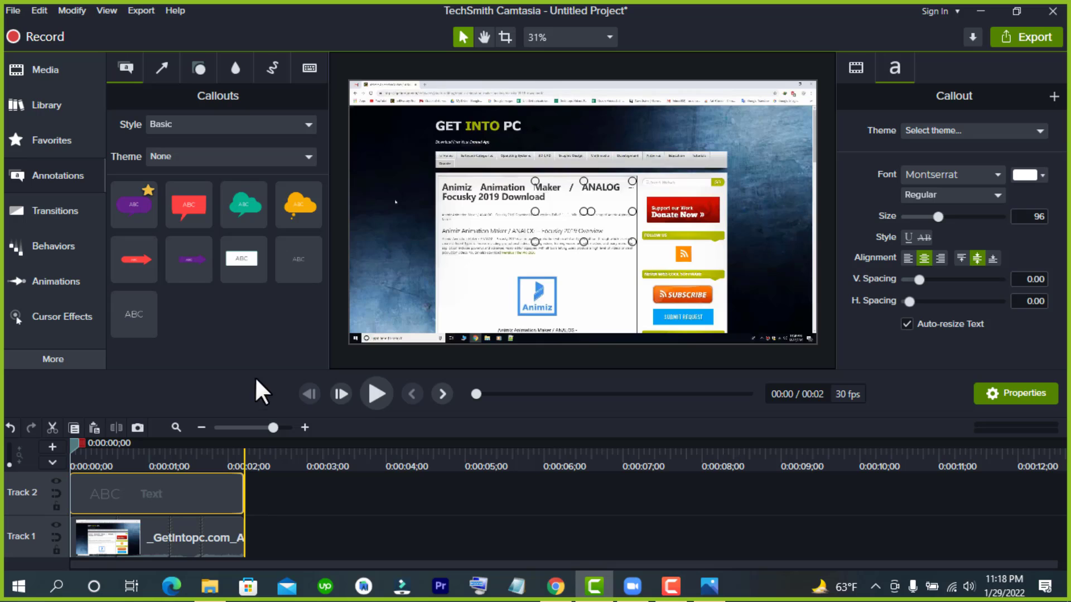
- Move the text callout onto the dark area beside the web page's sidebar and replace its text with OTD
{"action": "left_click", "coordinate": [281, 524]}
{"action": "left_click", "coordinate": [201, 497]}
{"action": "left_click_drag", "start_coordinate": [583, 222], "coordinate": [768, 227]}
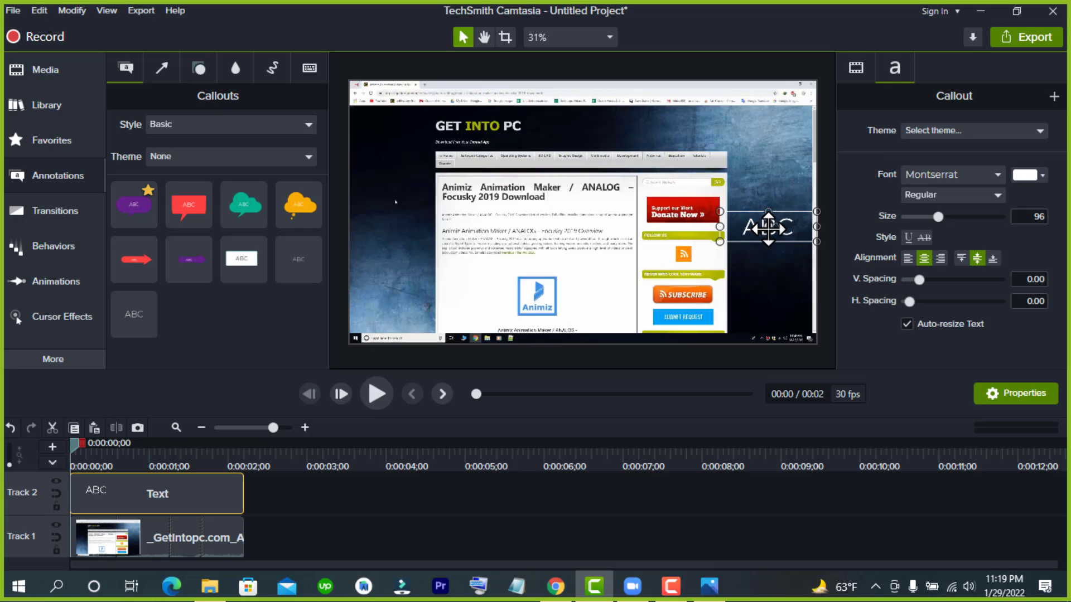
{"action": "double_click", "coordinate": [768, 227]}
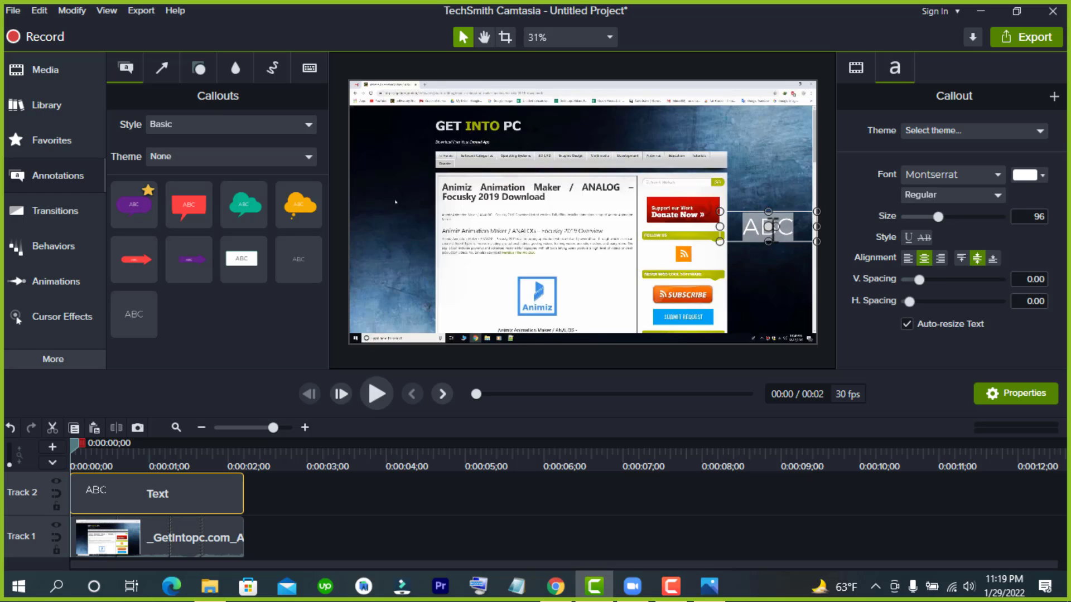
{"action": "type", "text": "OTD"}
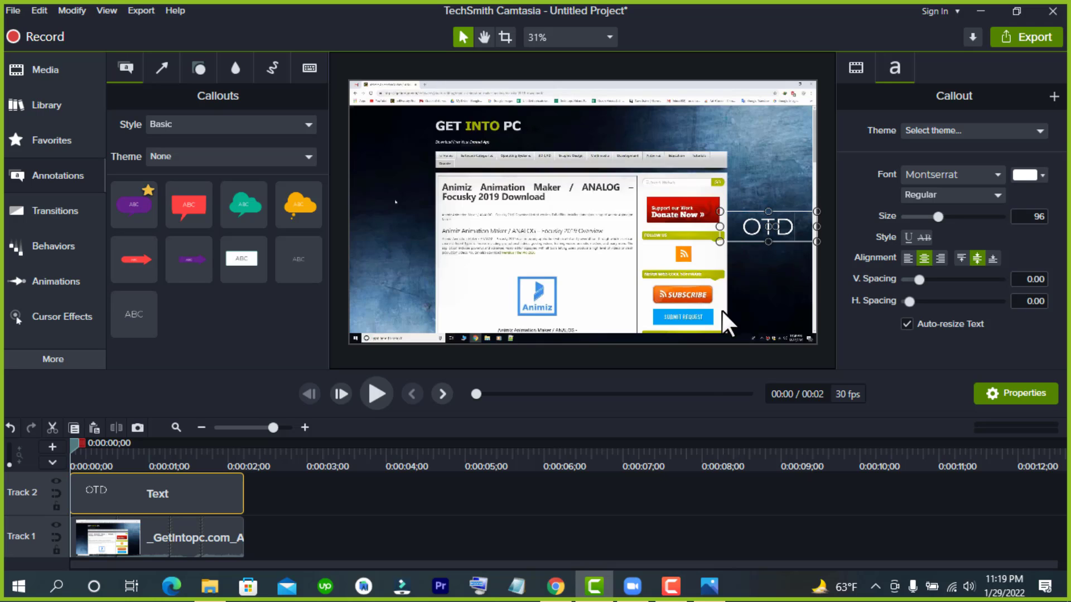
{"action": "left_click", "coordinate": [625, 515]}
{"action": "left_click", "coordinate": [318, 500]}
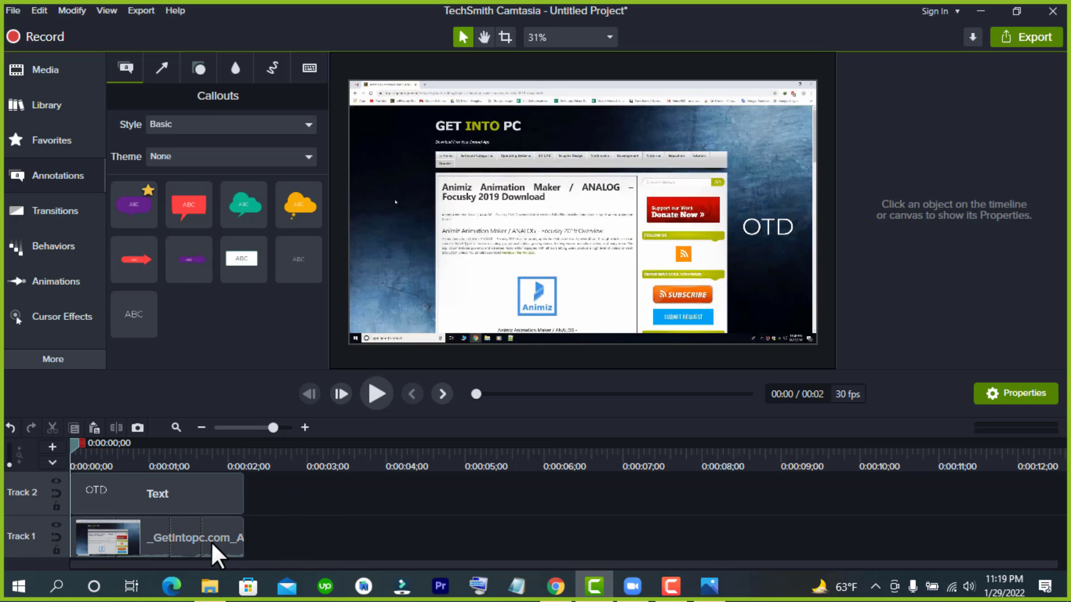
{"action": "mouse_move", "coordinate": [203, 536]}
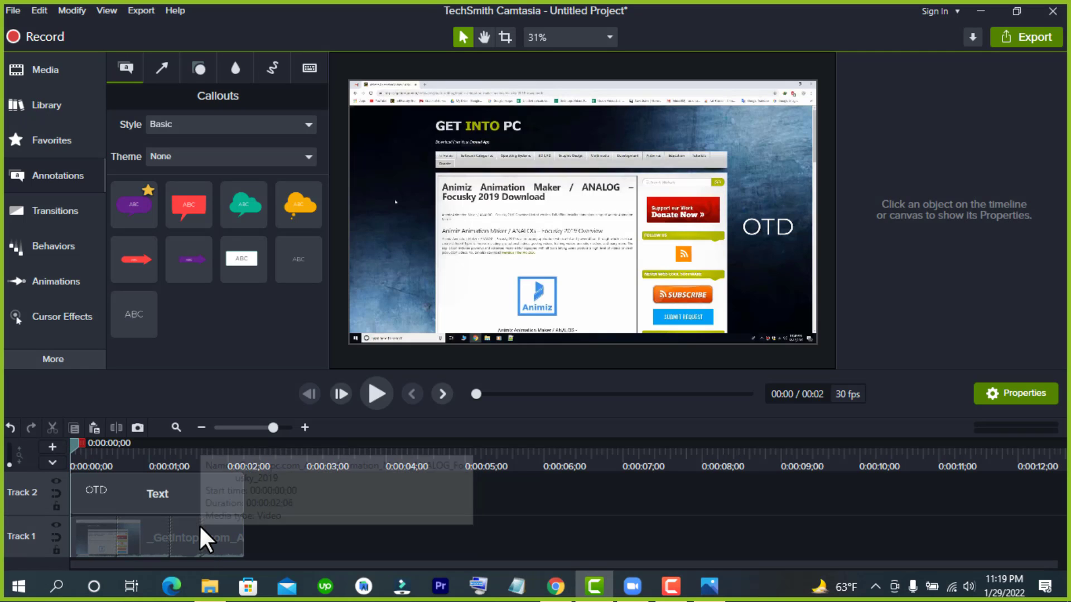
{"action": "left_click", "coordinate": [113, 534]}
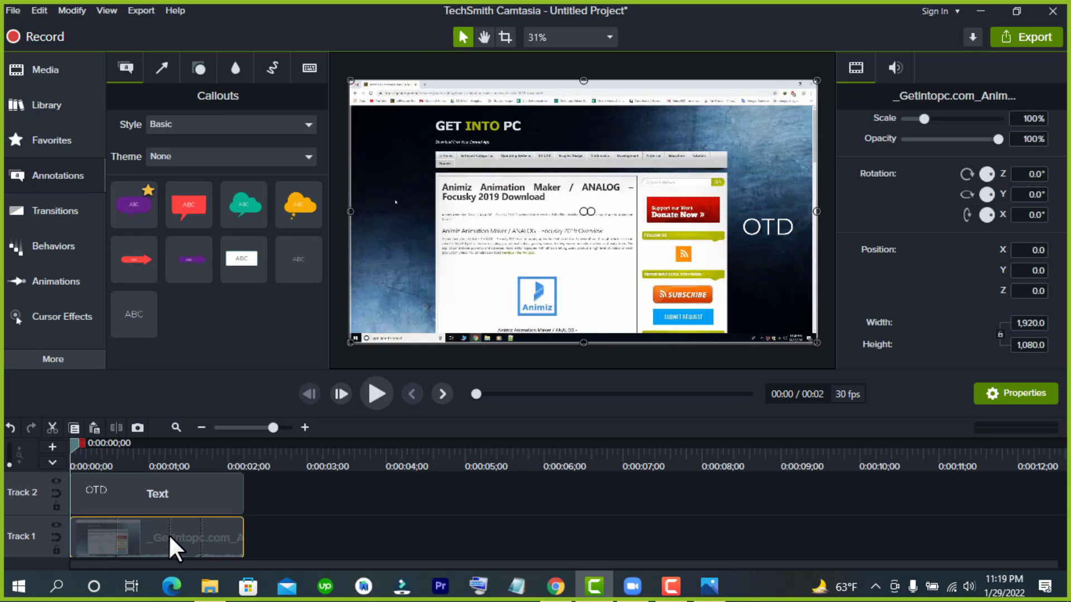
{"action": "left_click", "coordinate": [173, 500]}
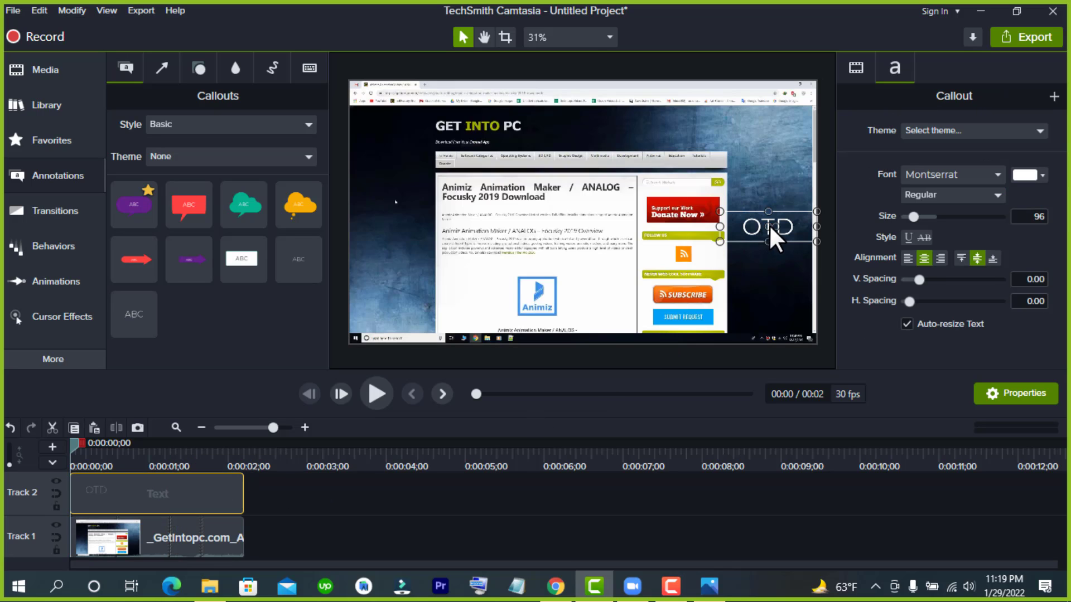
{"action": "left_click", "coordinate": [287, 534]}
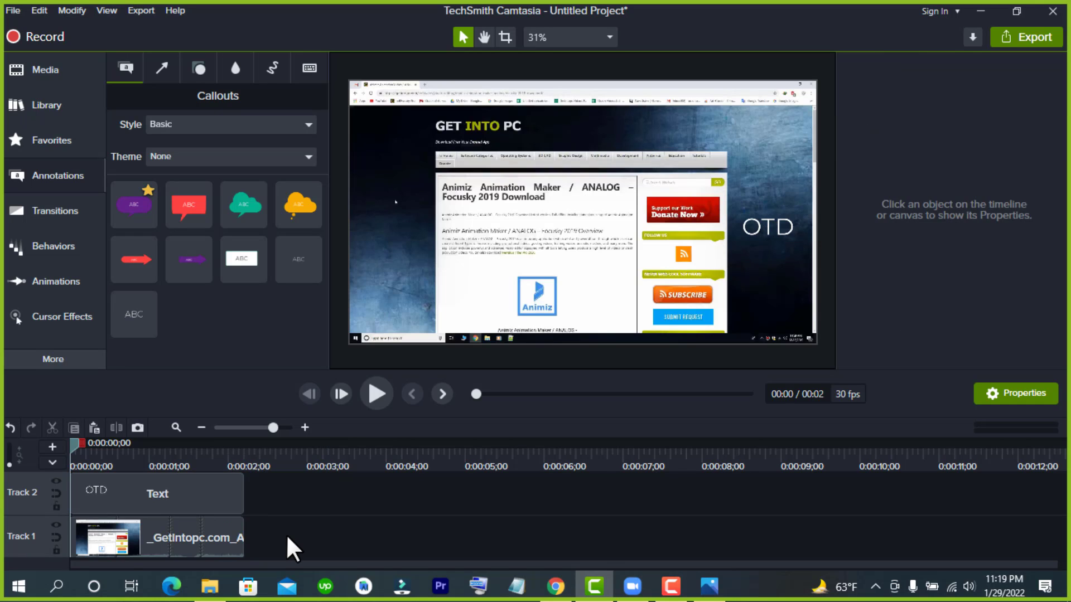
{"action": "left_click", "coordinate": [60, 65]}
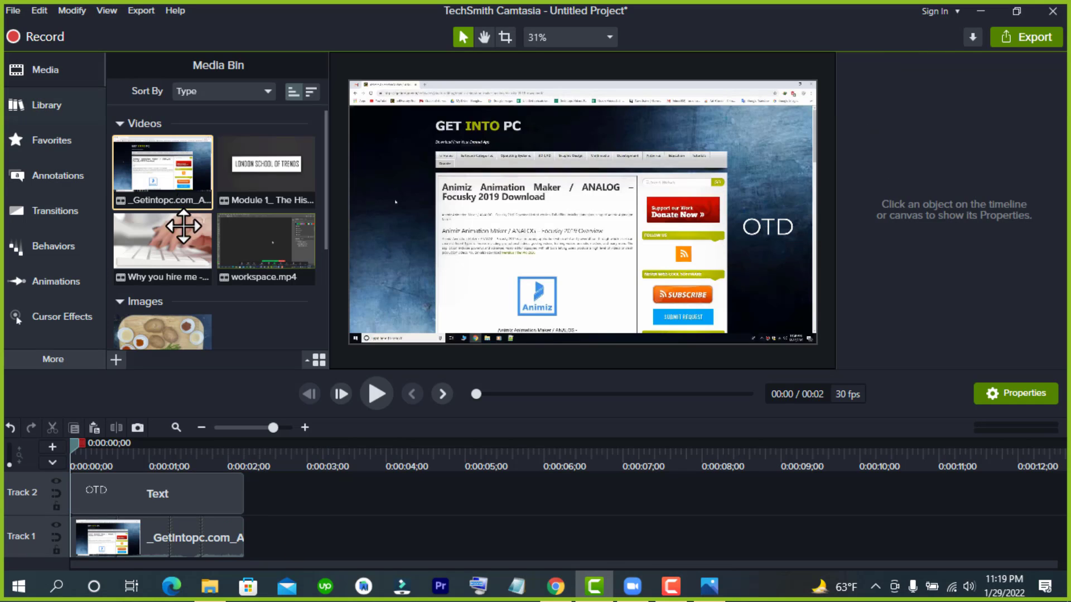
{"action": "left_click_drag", "start_coordinate": [174, 522], "coordinate": [151, 465]}
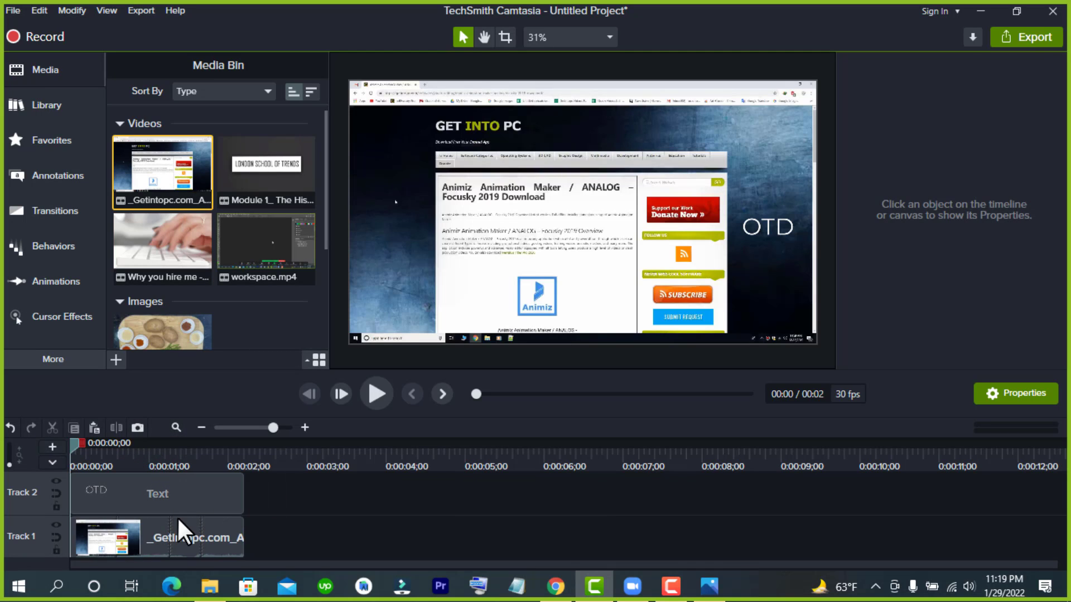
{"action": "left_click_drag", "start_coordinate": [177, 517], "coordinate": [129, 482]}
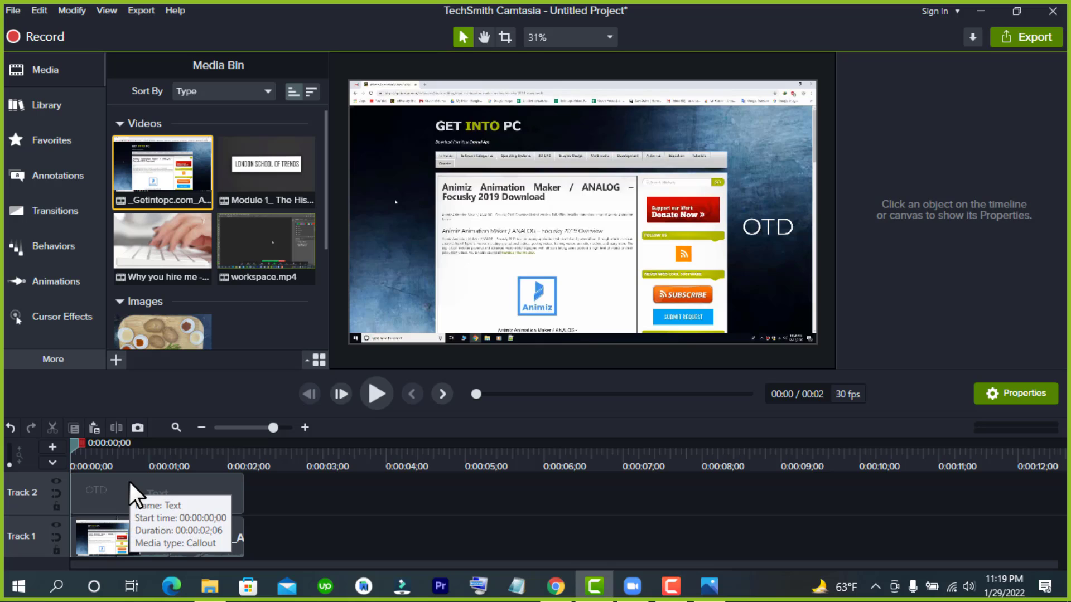
{"action": "left_click", "coordinate": [66, 174]}
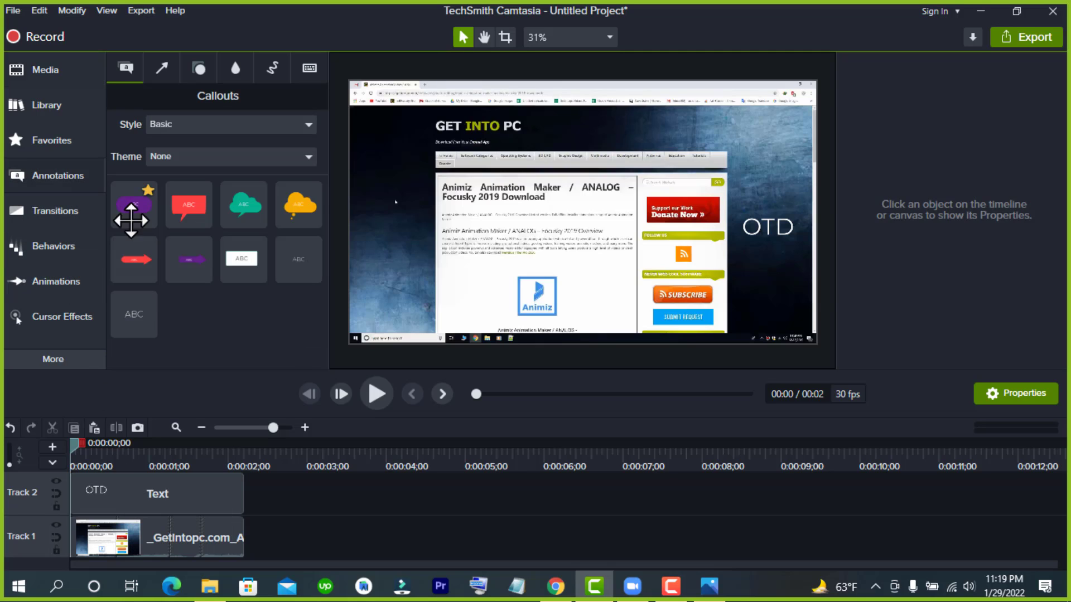
{"action": "left_click", "coordinate": [156, 487]}
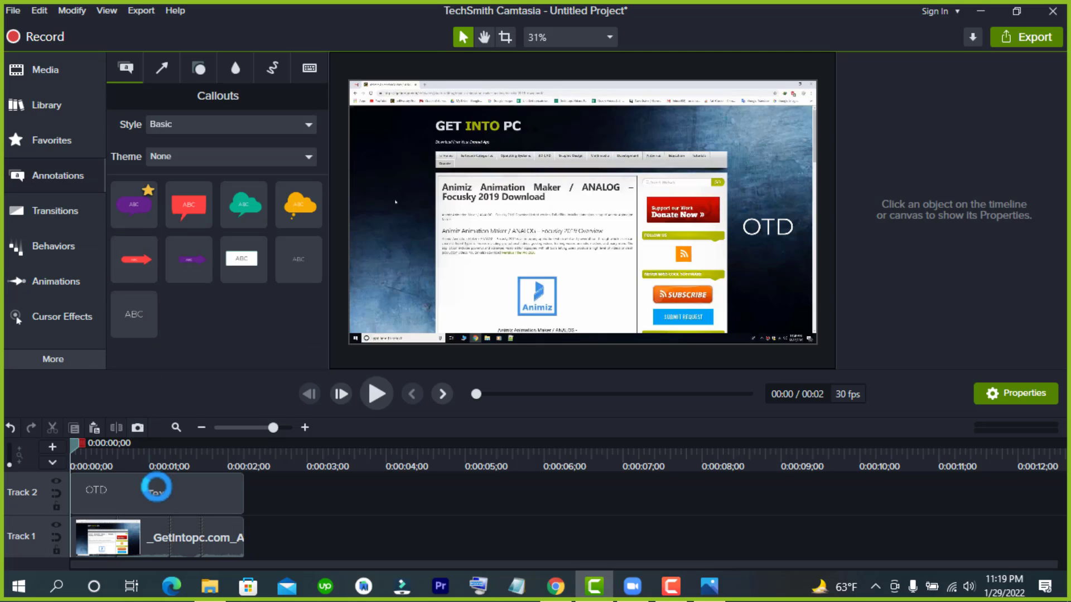
{"action": "left_click", "coordinate": [284, 525]}
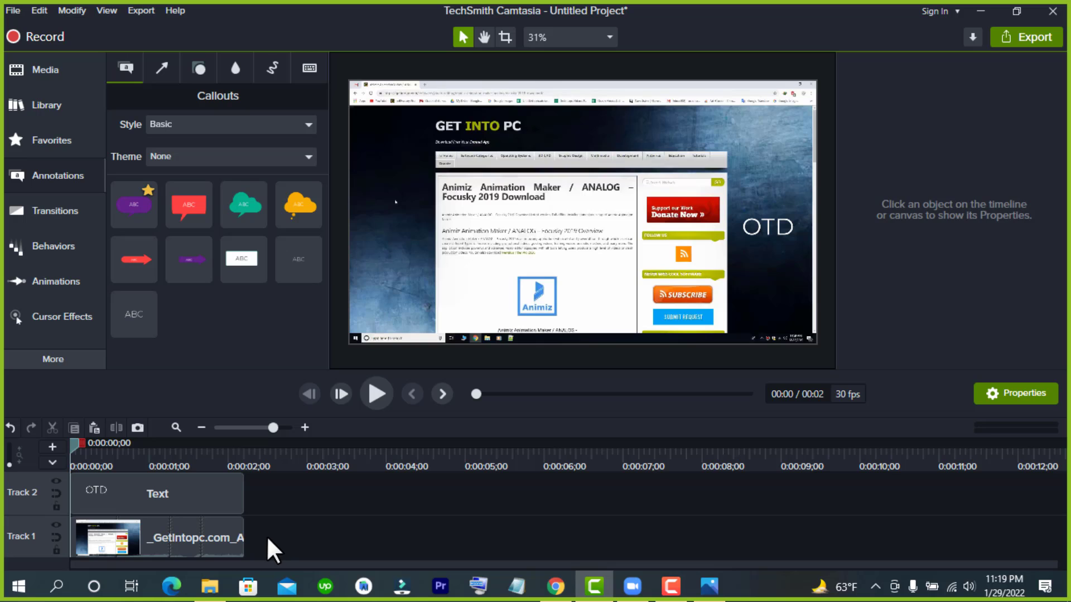
{"action": "left_click_drag", "start_coordinate": [266, 536], "coordinate": [224, 507]}
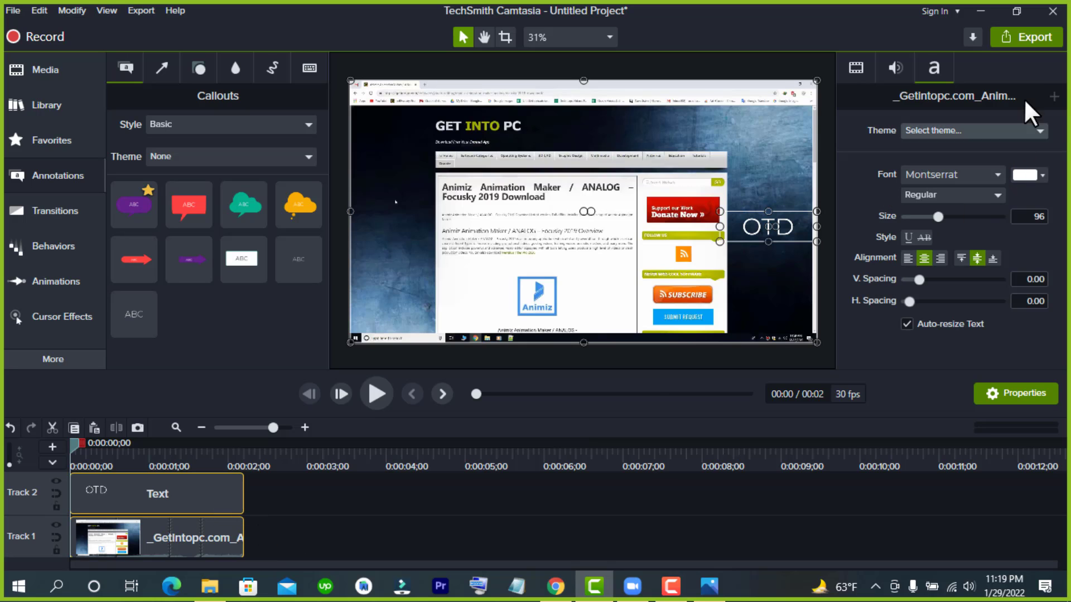
{"action": "left_click", "coordinate": [493, 490]}
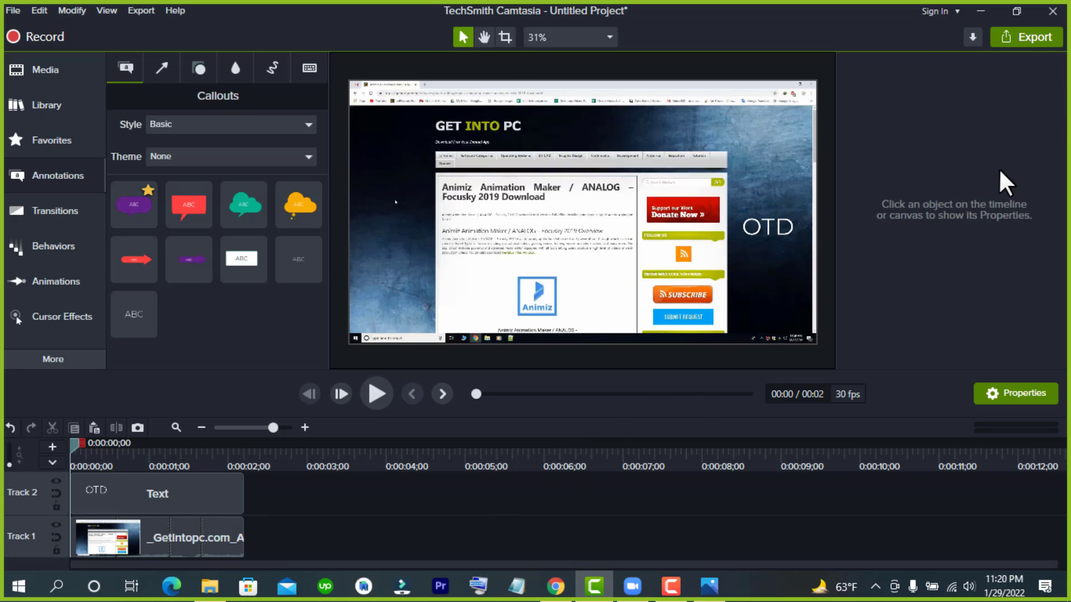
- Start a local file export using the MP4 only (up to 1080p) preset and continue to the save settings
{"action": "left_click", "coordinate": [1031, 33]}
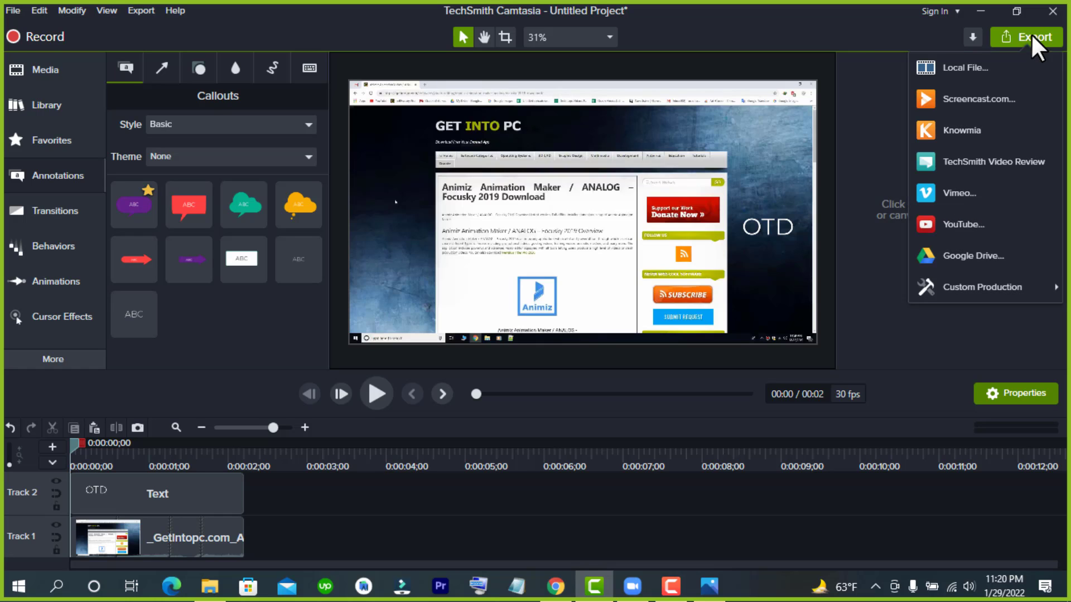
{"action": "left_click", "coordinate": [968, 66]}
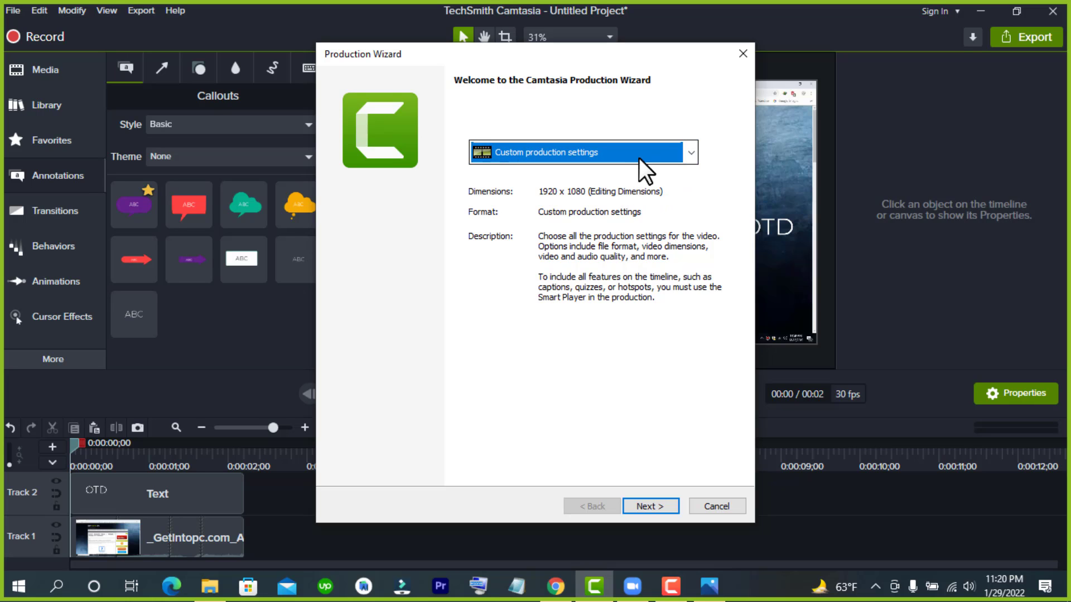
{"action": "left_click", "coordinate": [691, 153]}
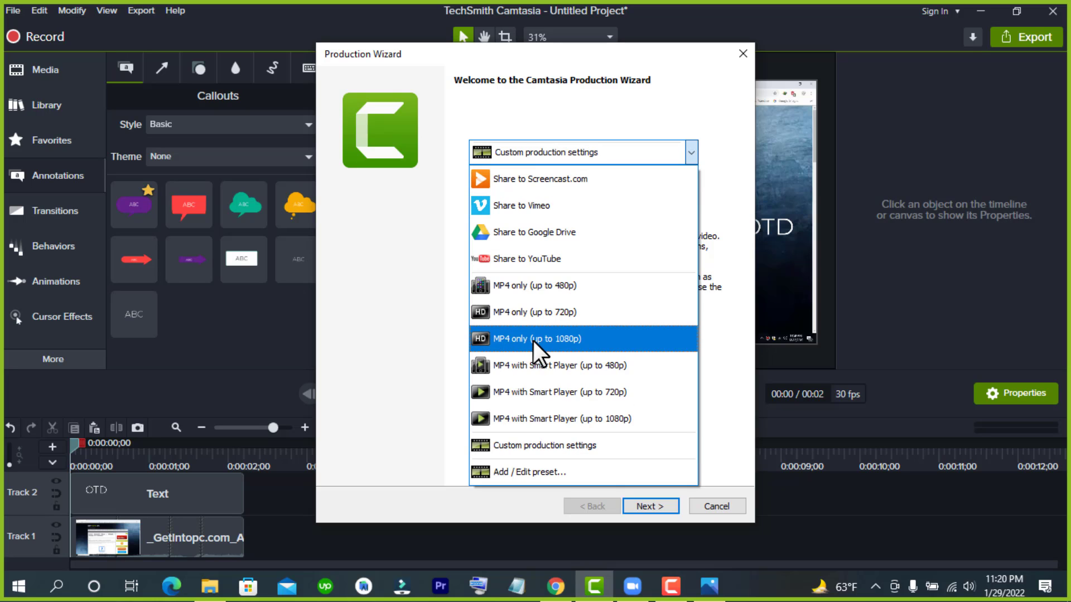
{"action": "left_click", "coordinate": [580, 340]}
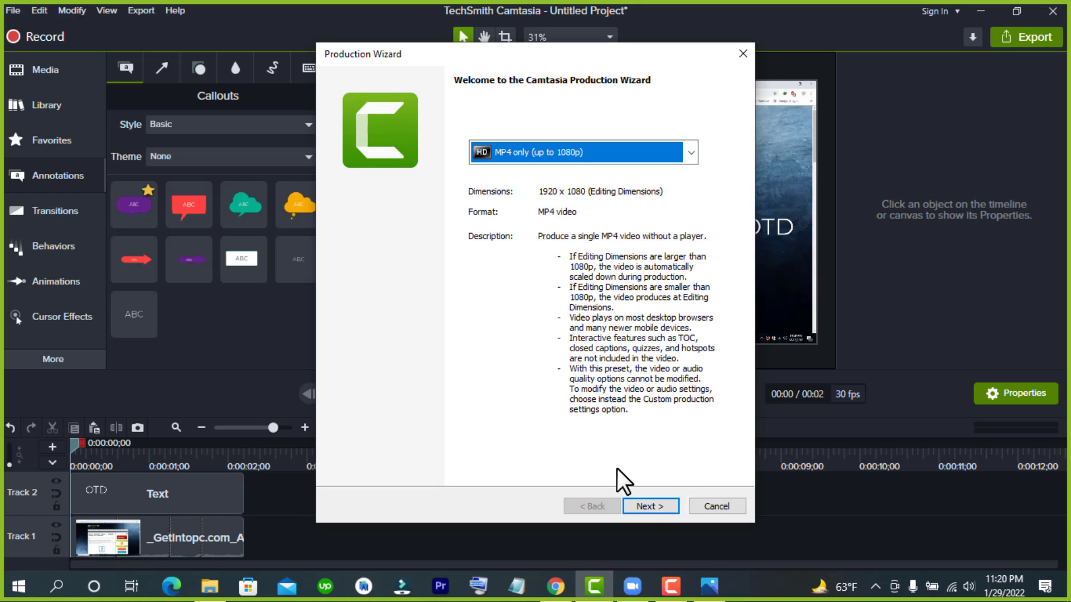
{"action": "left_click", "coordinate": [648, 506]}
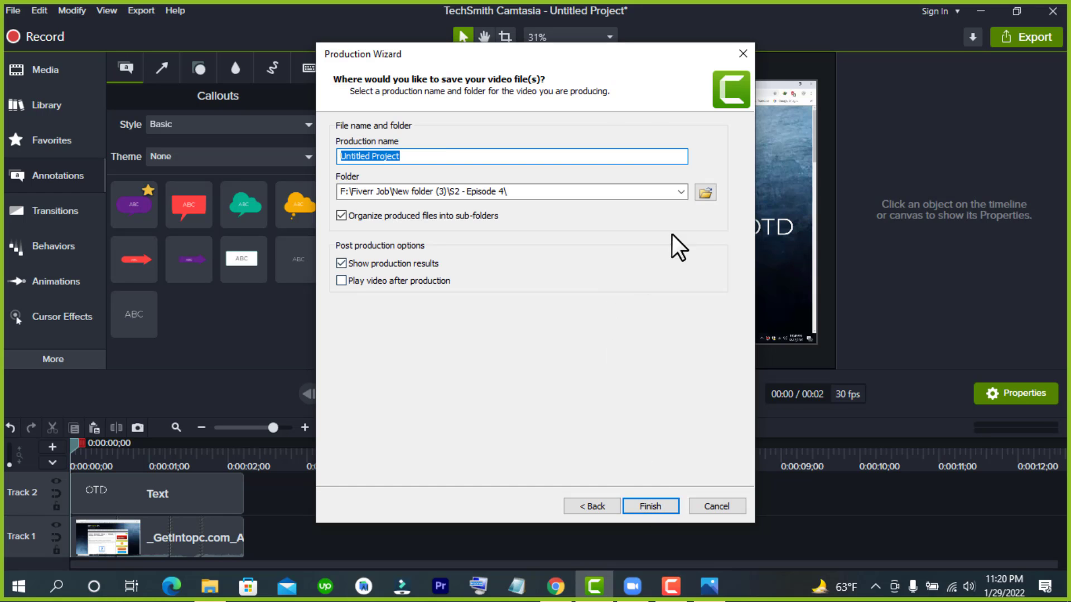
- Set the export destination to the D:\OTD 102\Video Editing folder with the file name test
{"action": "left_click", "coordinate": [703, 190]}
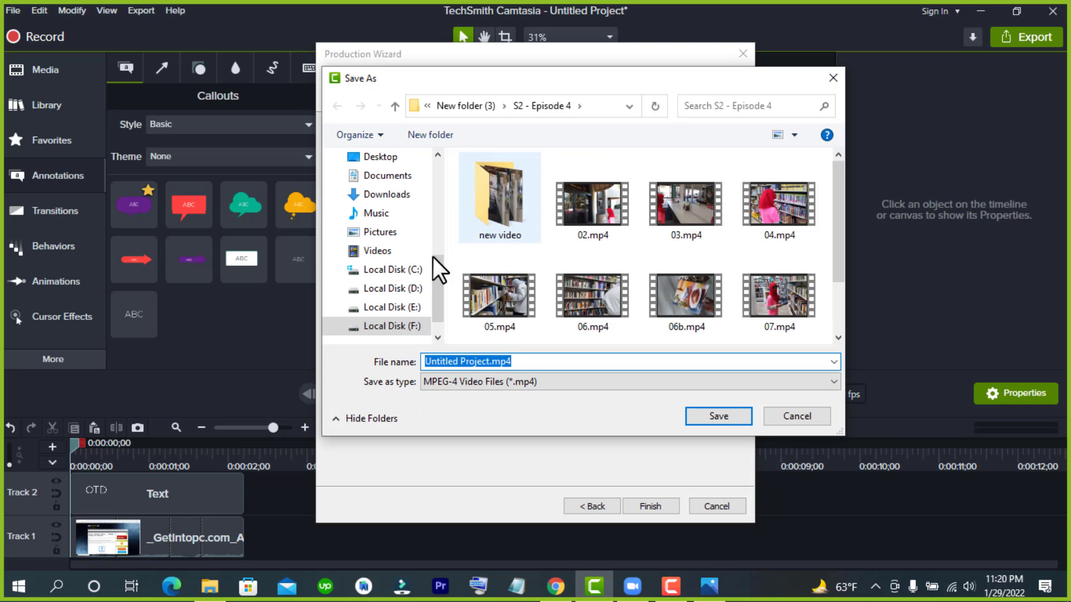
{"action": "left_click", "coordinate": [398, 289]}
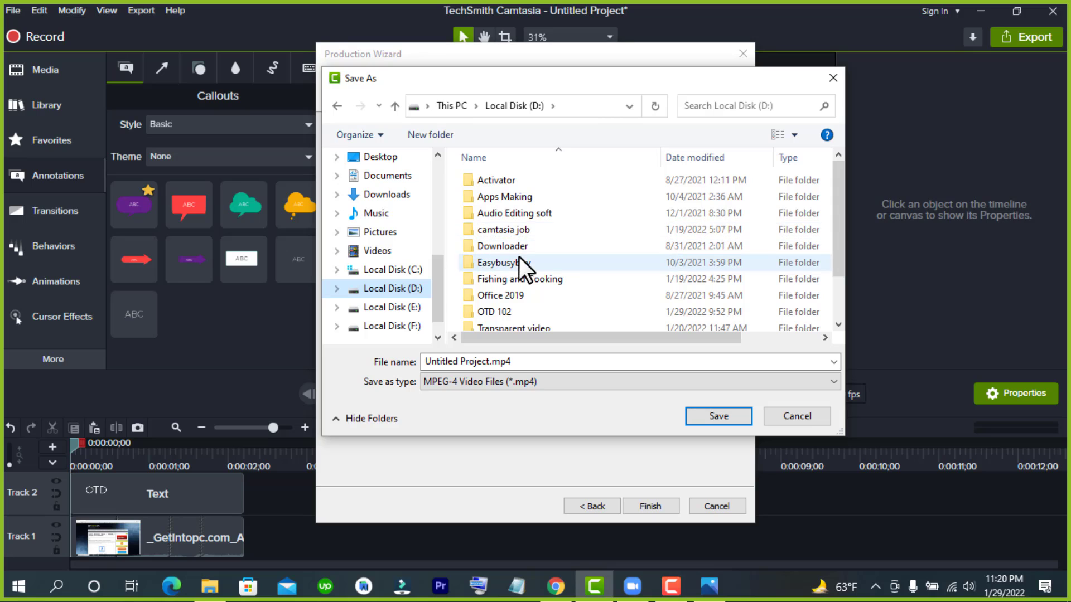
{"action": "double_click", "coordinate": [503, 310]}
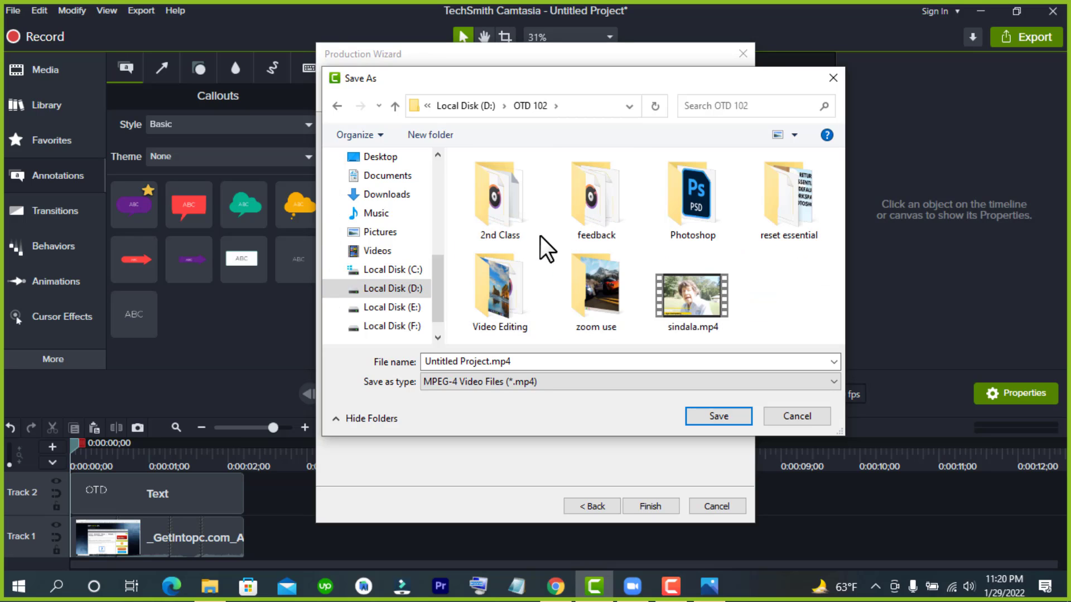
{"action": "left_click", "coordinate": [489, 300]}
{"action": "double_click", "coordinate": [489, 300]}
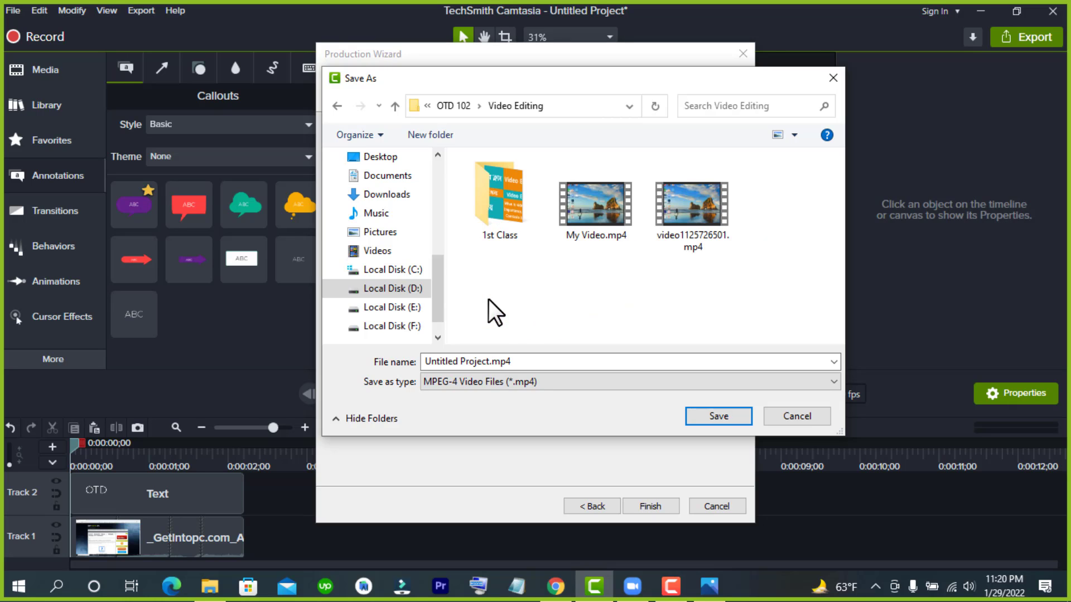
{"action": "left_click", "coordinate": [528, 361]}
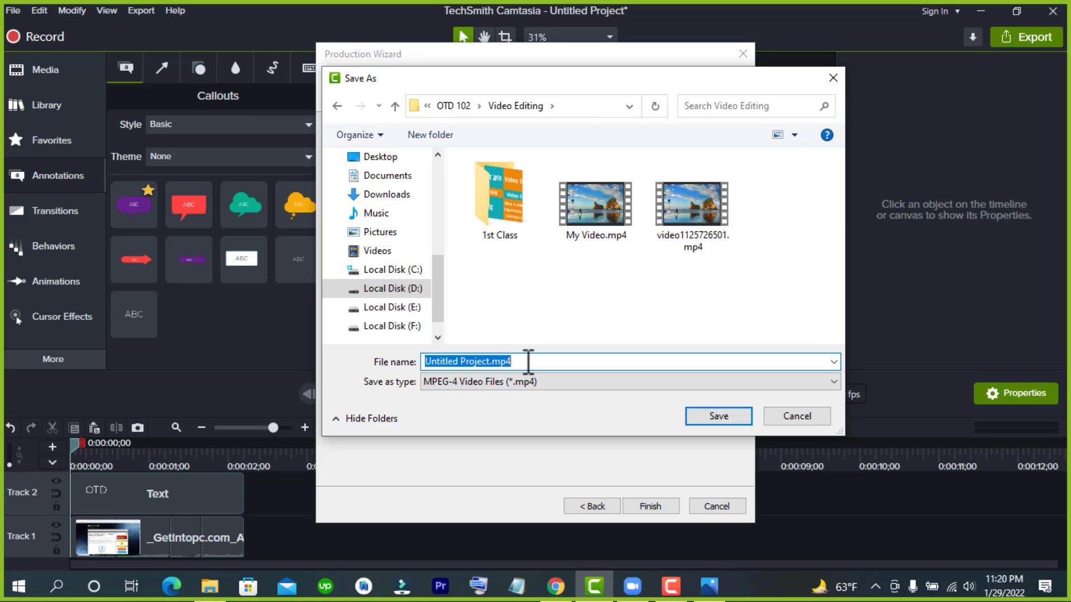
{"action": "type", "text": "test"}
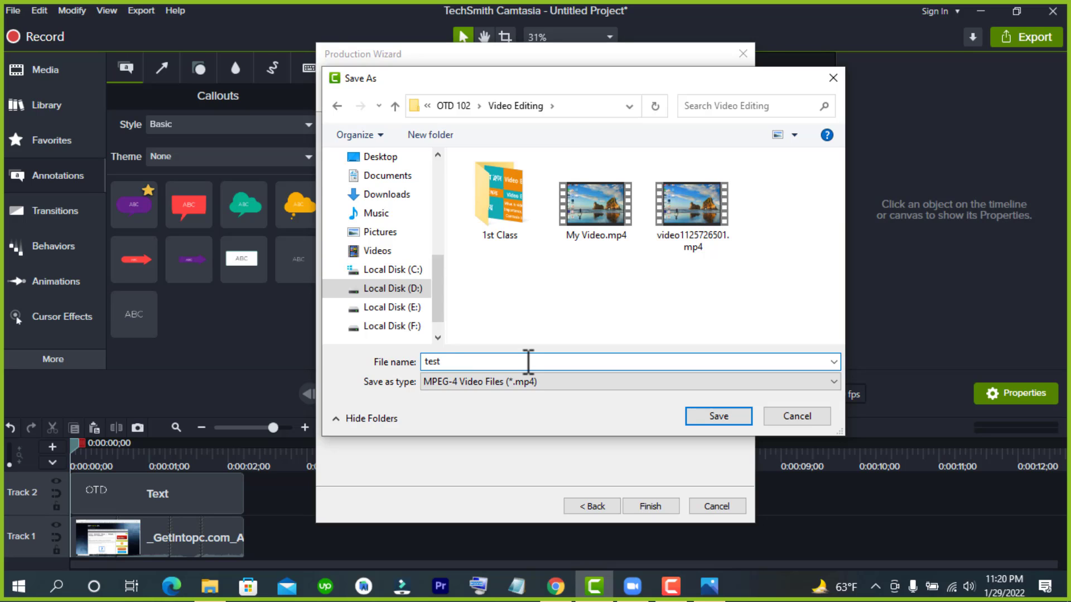
{"action": "left_click", "coordinate": [708, 419]}
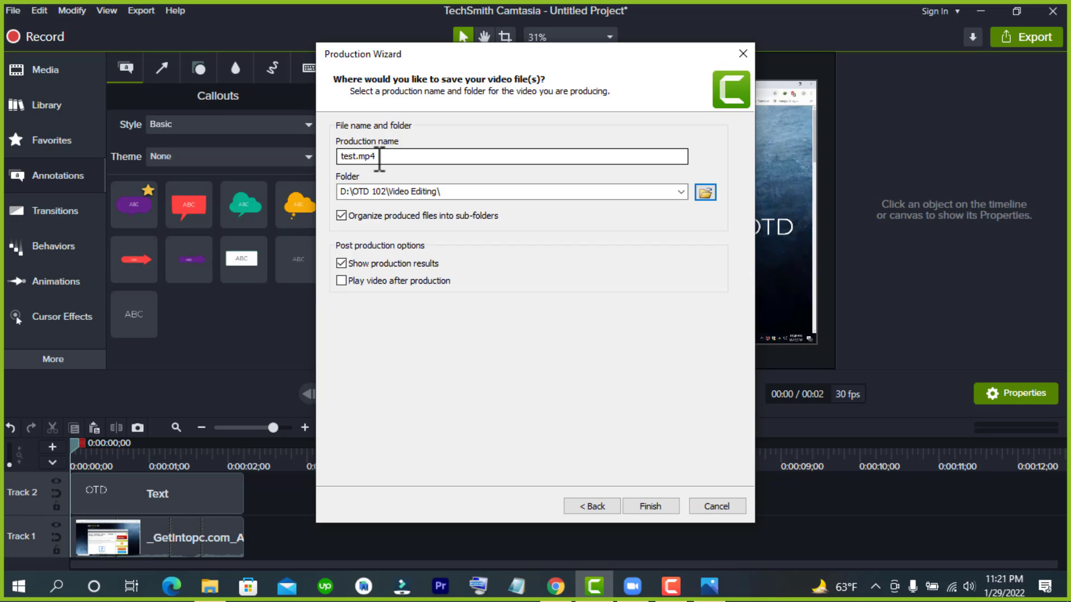
- Turn off organizing produced files into sub-folders, produce the video with production results shown, and close the results
{"action": "left_click", "coordinate": [341, 216]}
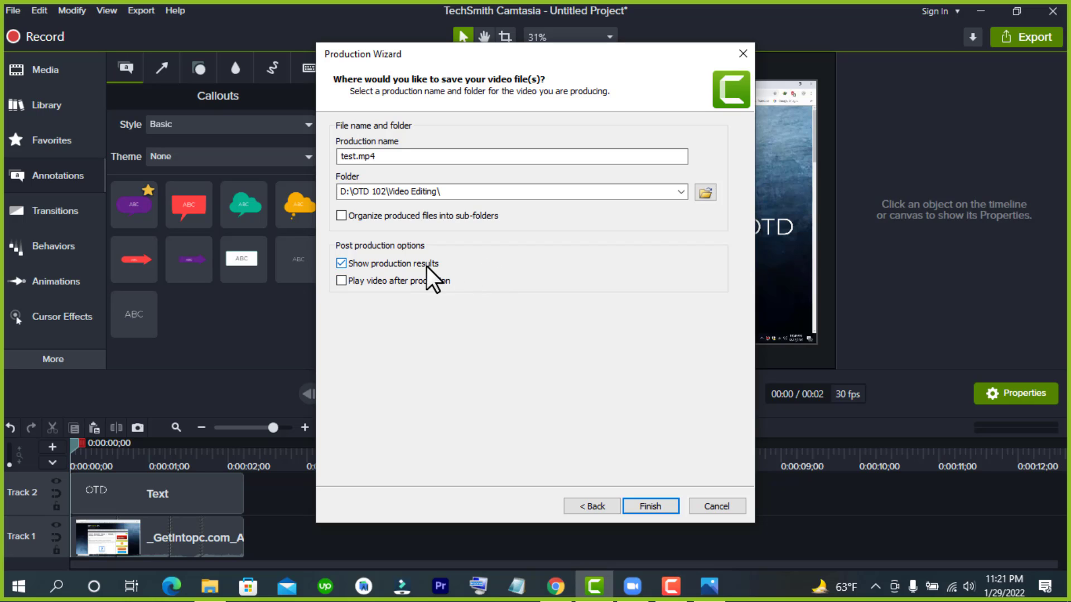
{"action": "left_click", "coordinate": [393, 267]}
{"action": "left_click", "coordinate": [392, 265]}
{"action": "left_click", "coordinate": [647, 505]}
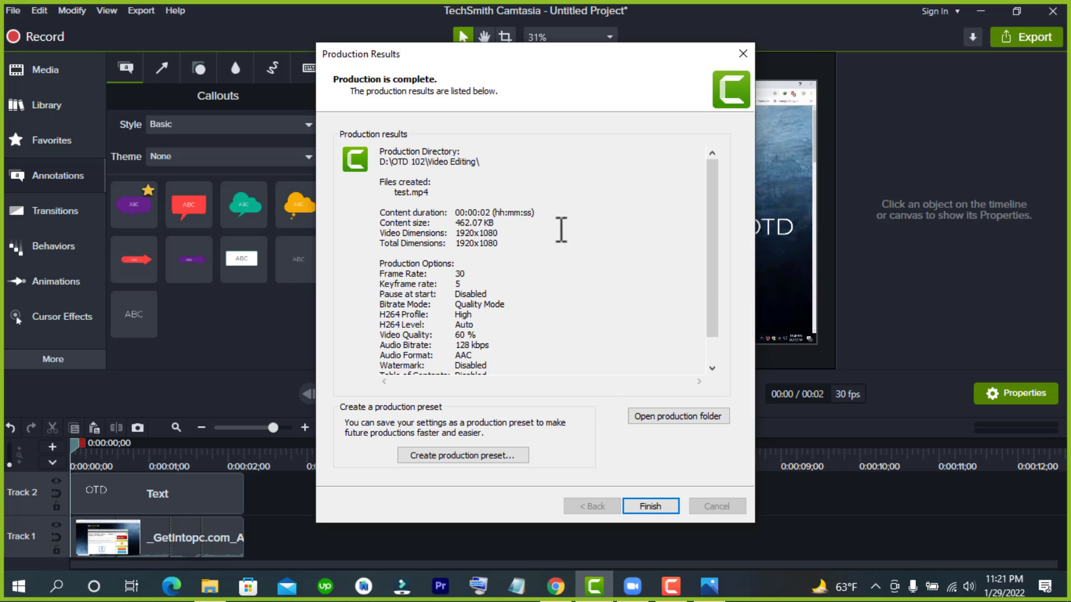
{"action": "left_click", "coordinate": [649, 506]}
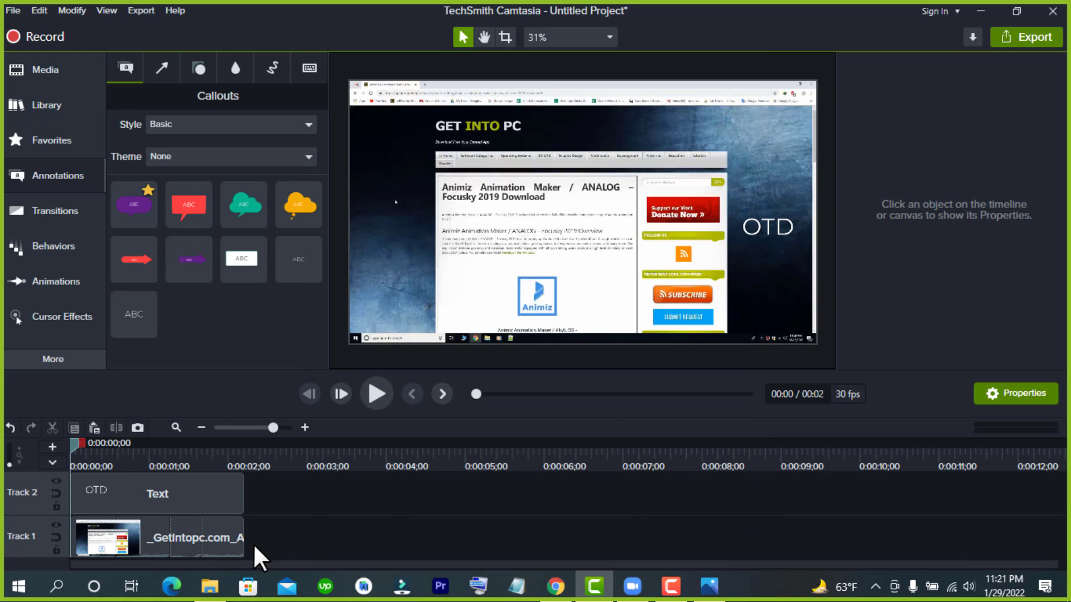
- Switch to File Explorer and open the D:\OTD 102\Video Editing folder that holds the exported video
{"action": "left_click", "coordinate": [210, 586]}
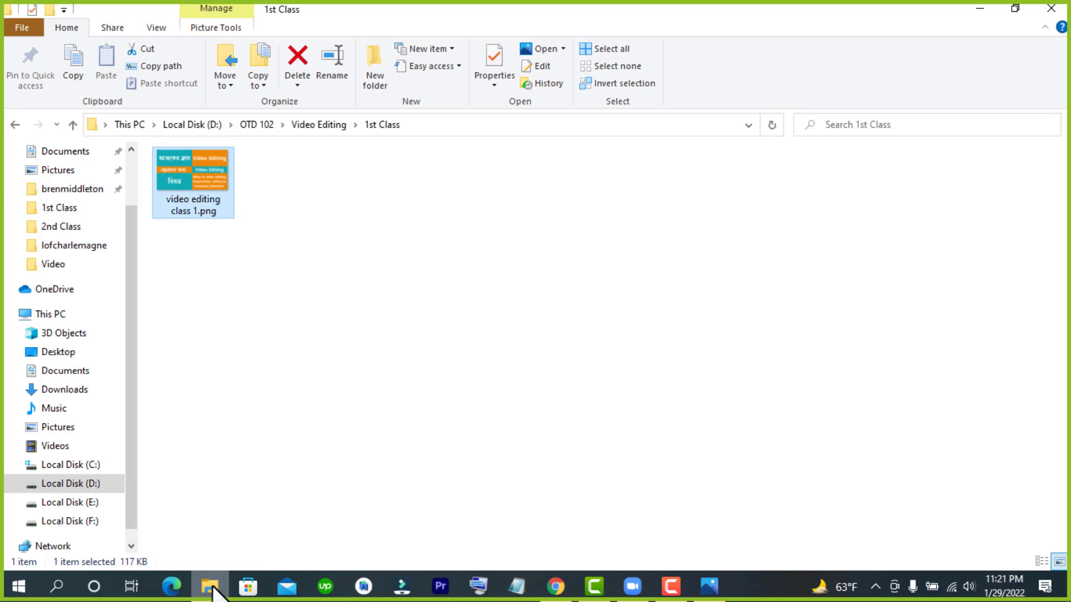
{"action": "left_click", "coordinate": [84, 486]}
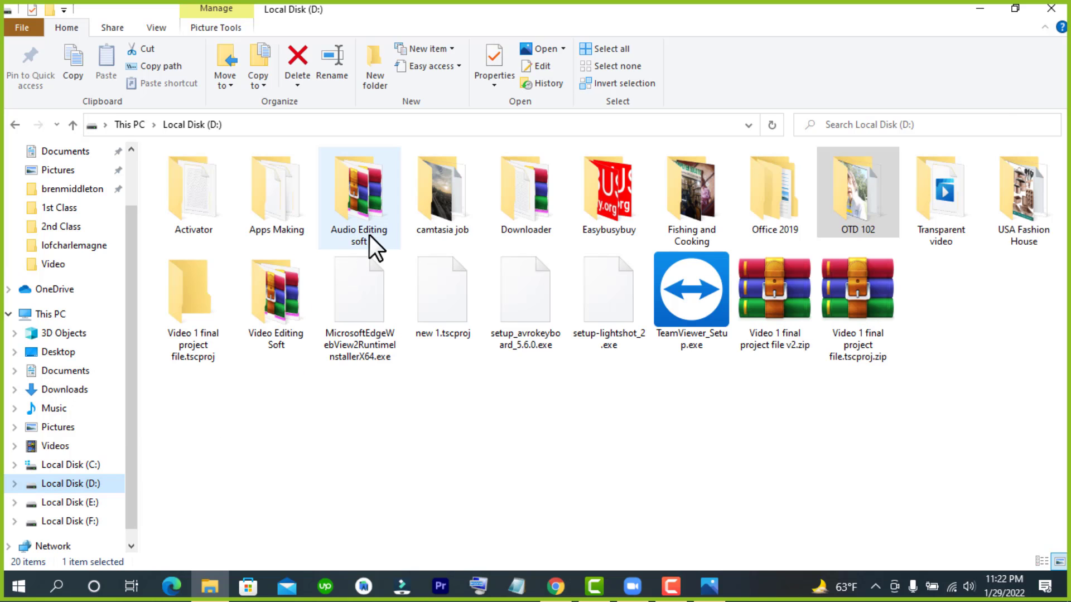
{"action": "left_click", "coordinate": [869, 203]}
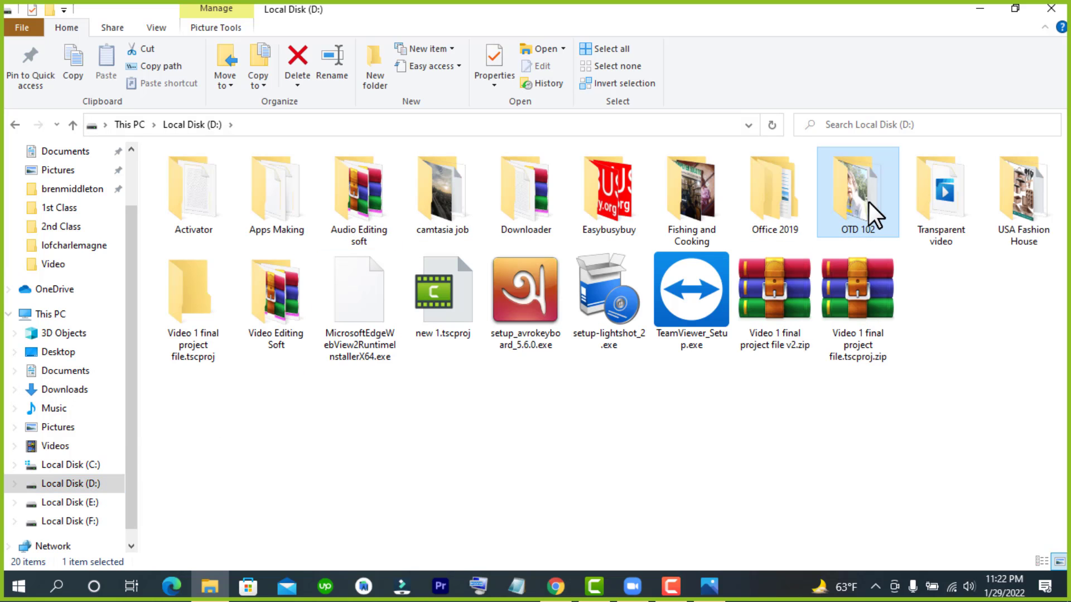
{"action": "double_click", "coordinate": [869, 202]}
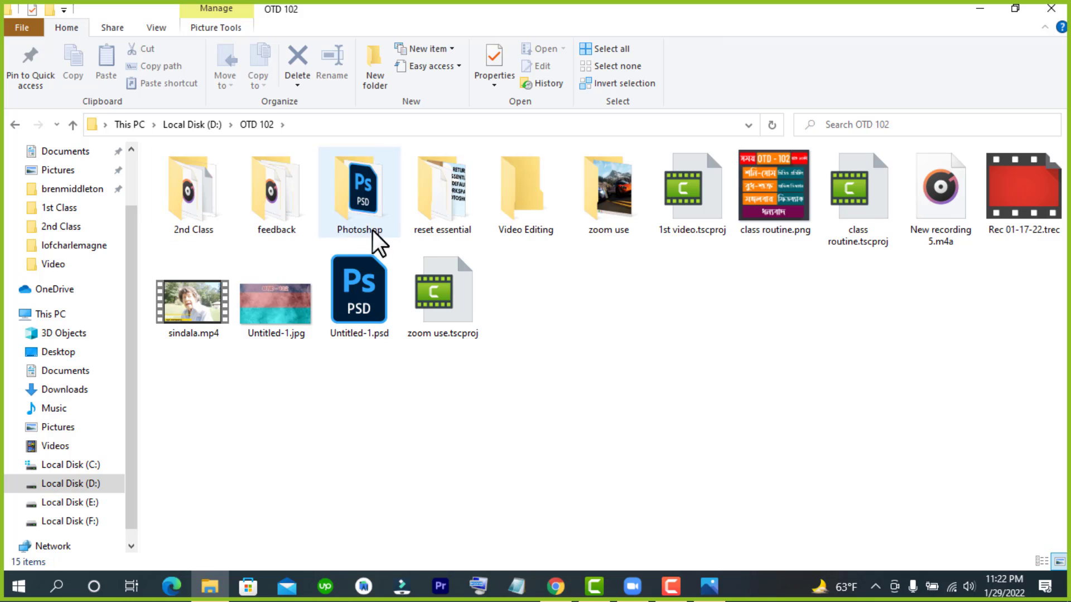
{"action": "left_click", "coordinate": [535, 213]}
{"action": "double_click", "coordinate": [534, 212]}
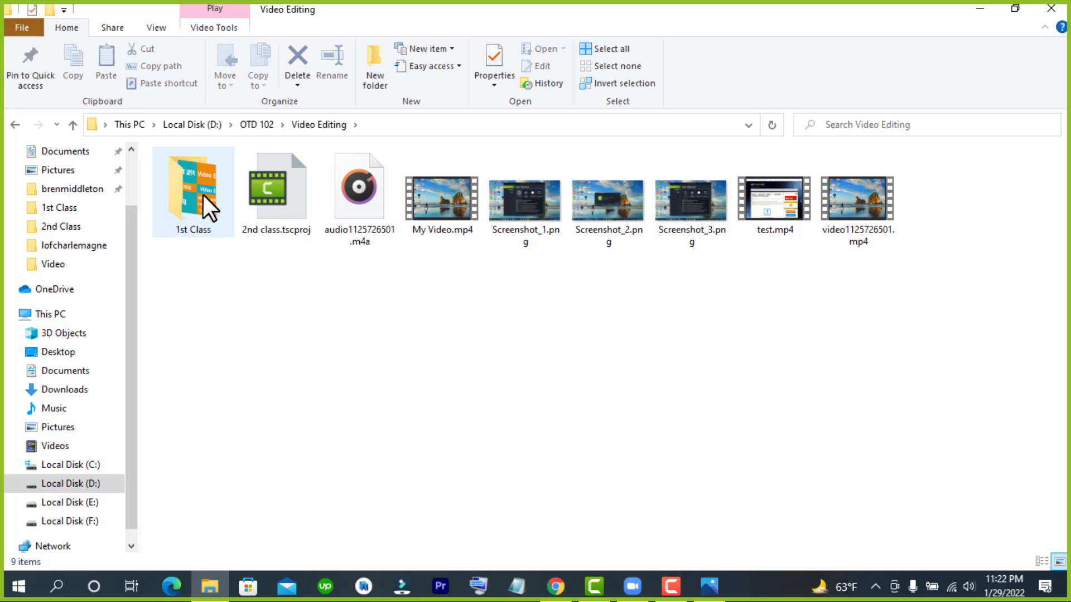
- Play the exported test.mp4 to check it, close the video player and dismiss the meeting time-limit notice
{"action": "double_click", "coordinate": [769, 206]}
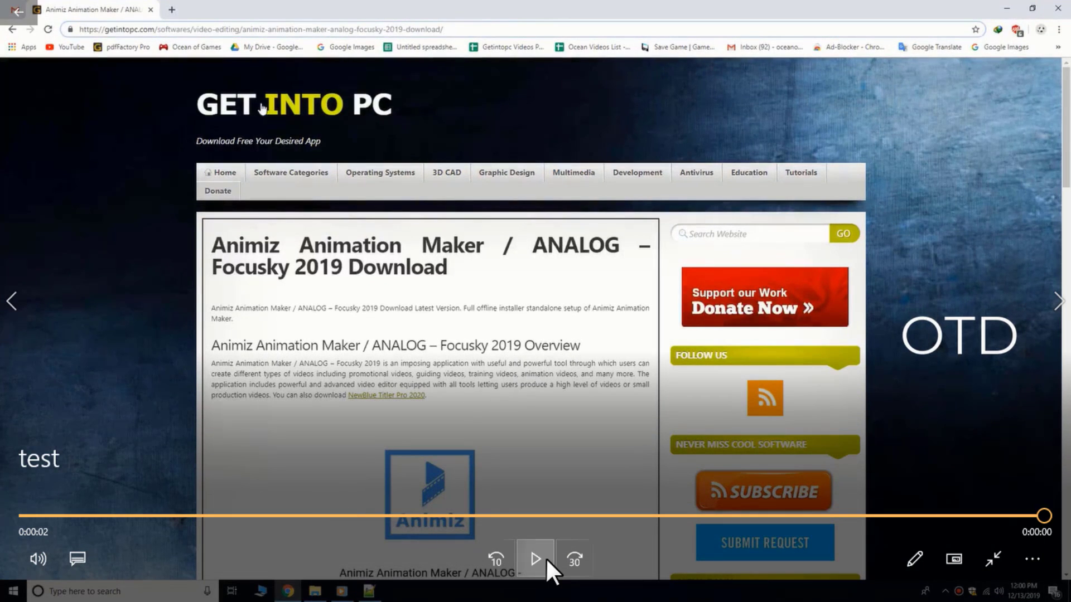
{"action": "left_click", "coordinate": [541, 558]}
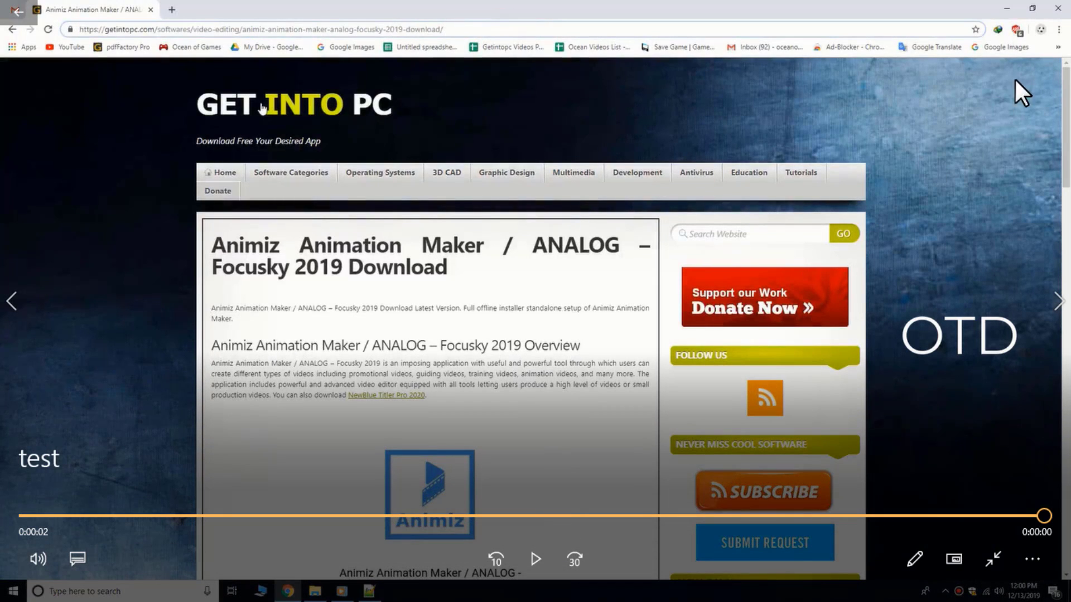
{"action": "left_click", "coordinate": [1058, 9]}
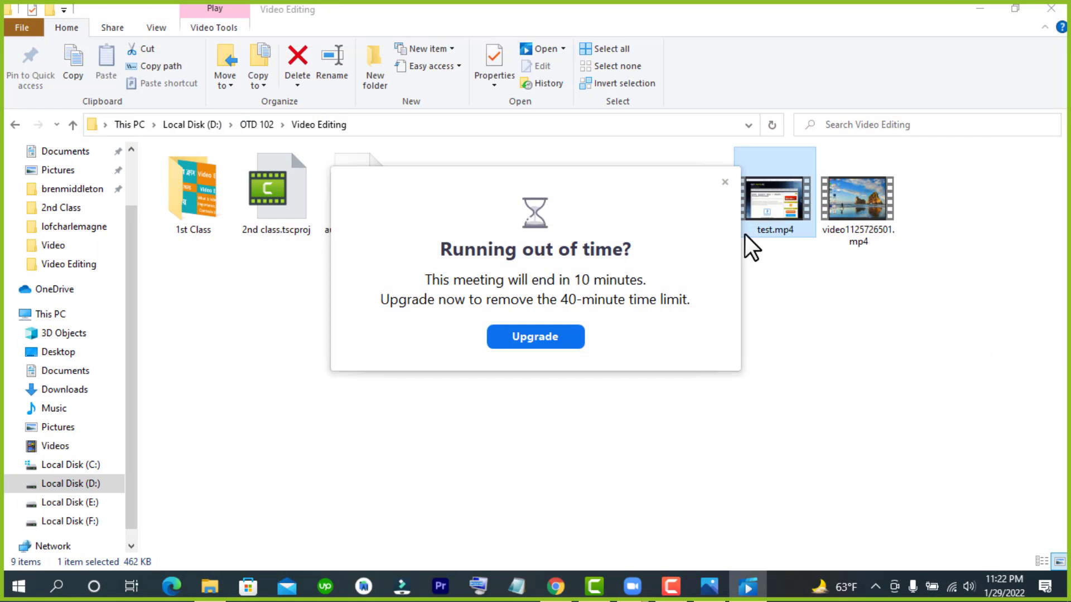
{"action": "left_click", "coordinate": [725, 181]}
- Switch back to Camtasia and select both the text callout on Track 2 and the video clips on Track 1
{"action": "left_click", "coordinate": [593, 585]}
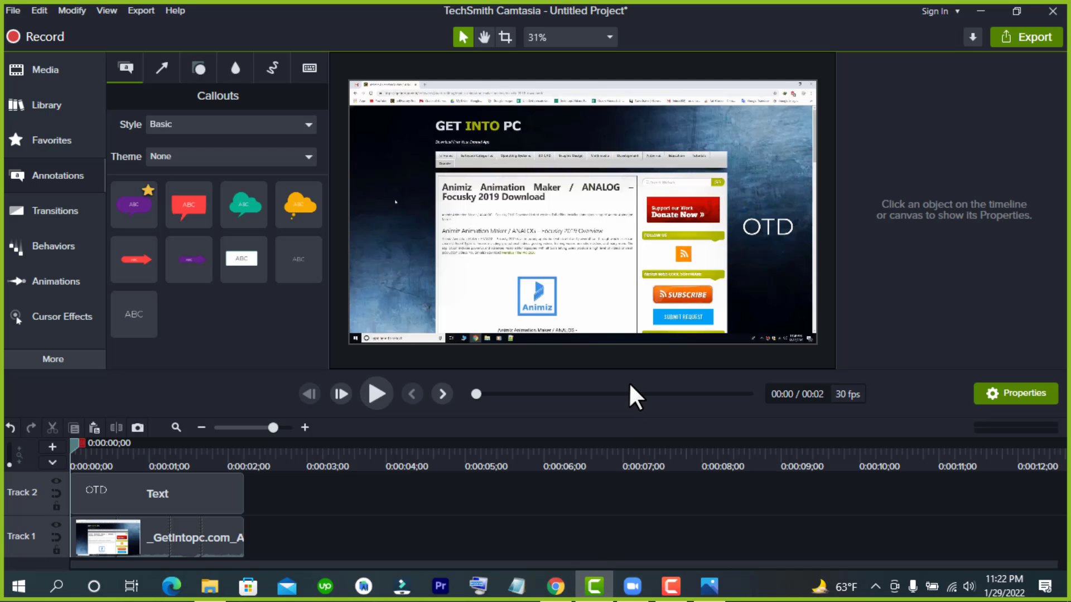
{"action": "left_click_drag", "start_coordinate": [314, 527], "coordinate": [153, 502]}
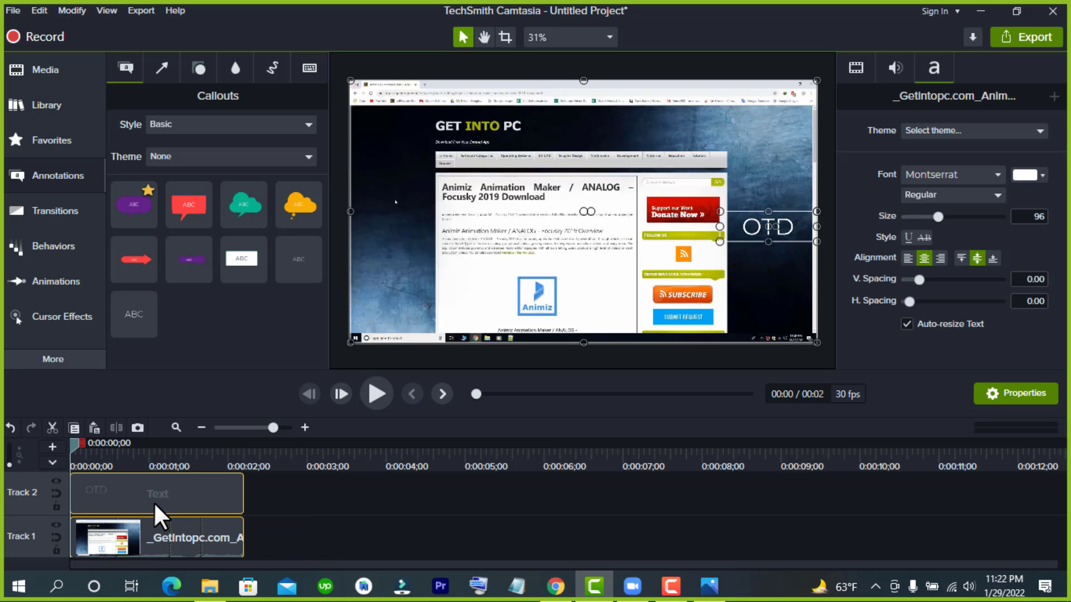